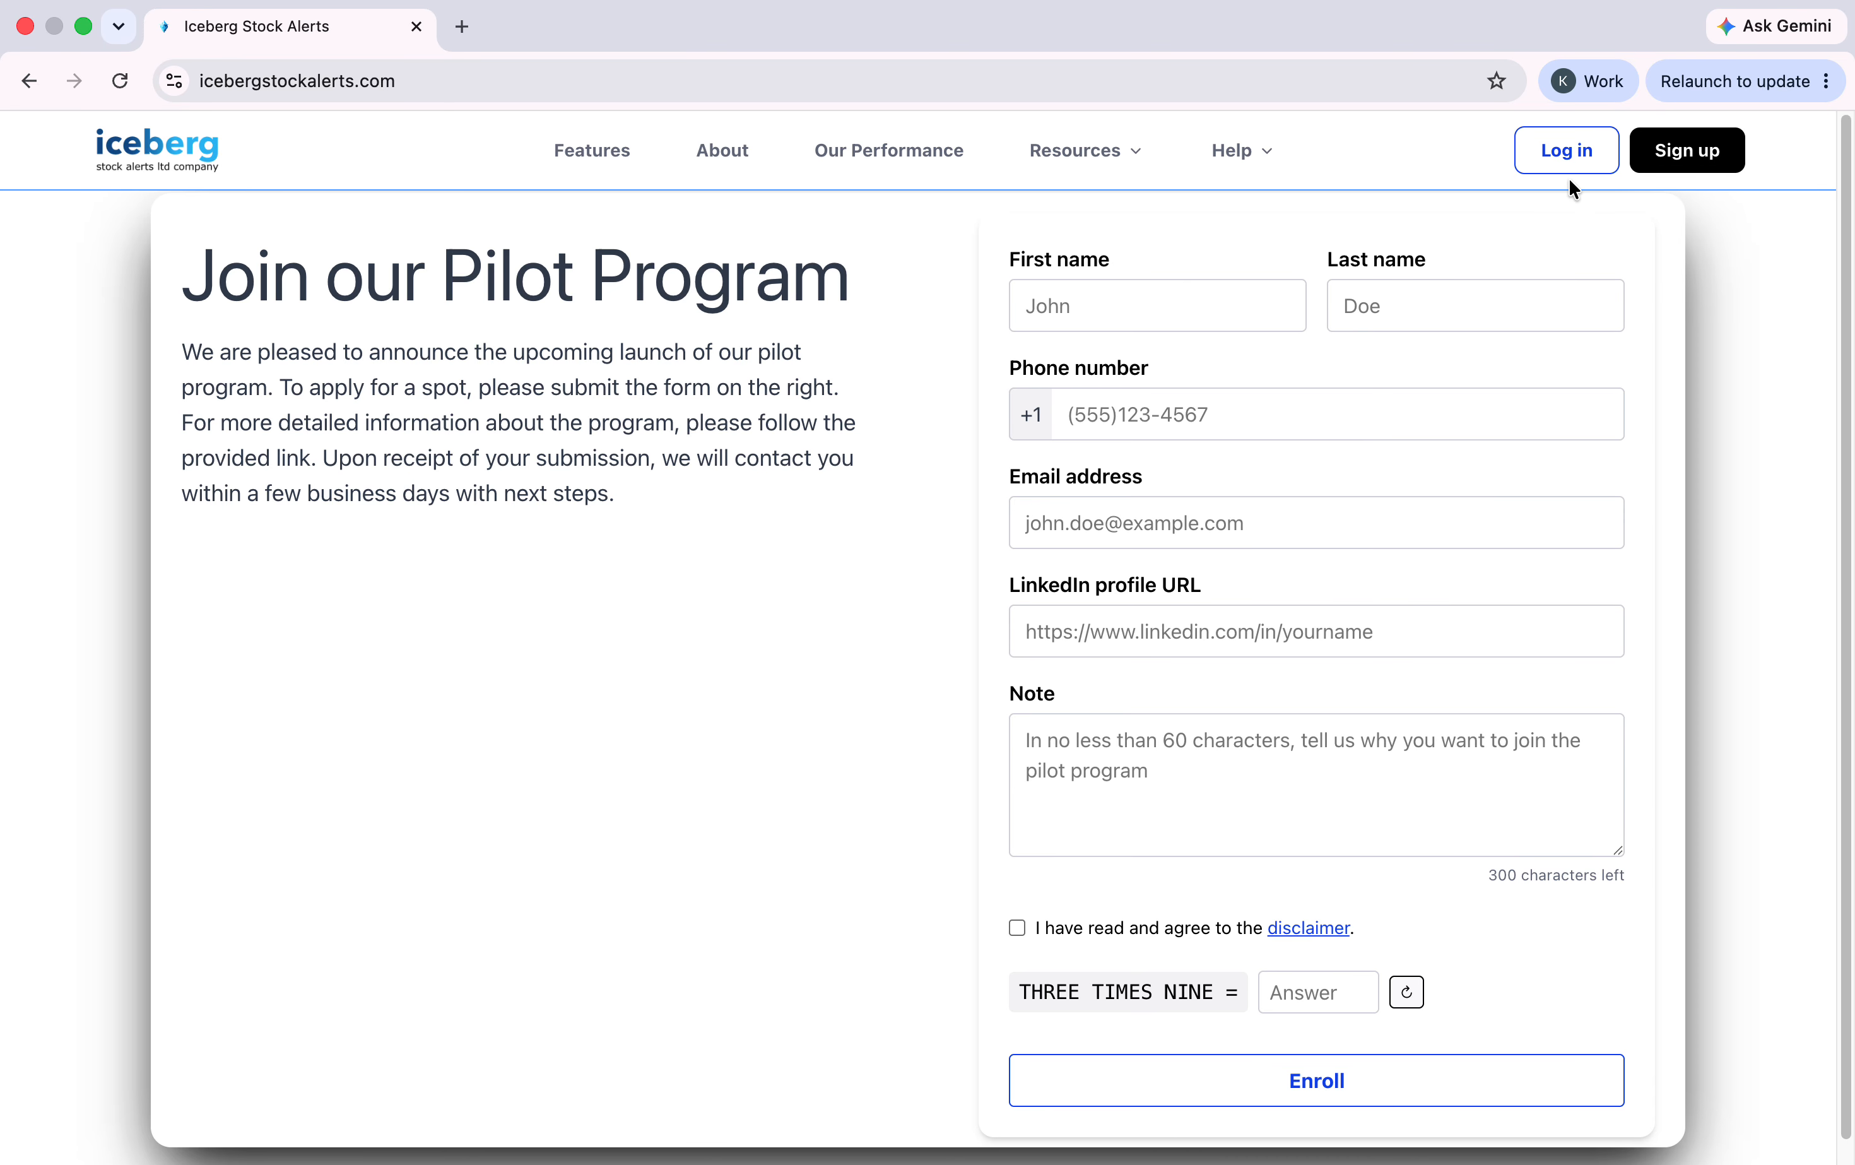
- Log in to the Iceberg account with the saved e-mail address and the account password
{"action": "left_click", "coordinate": [1561, 167]}
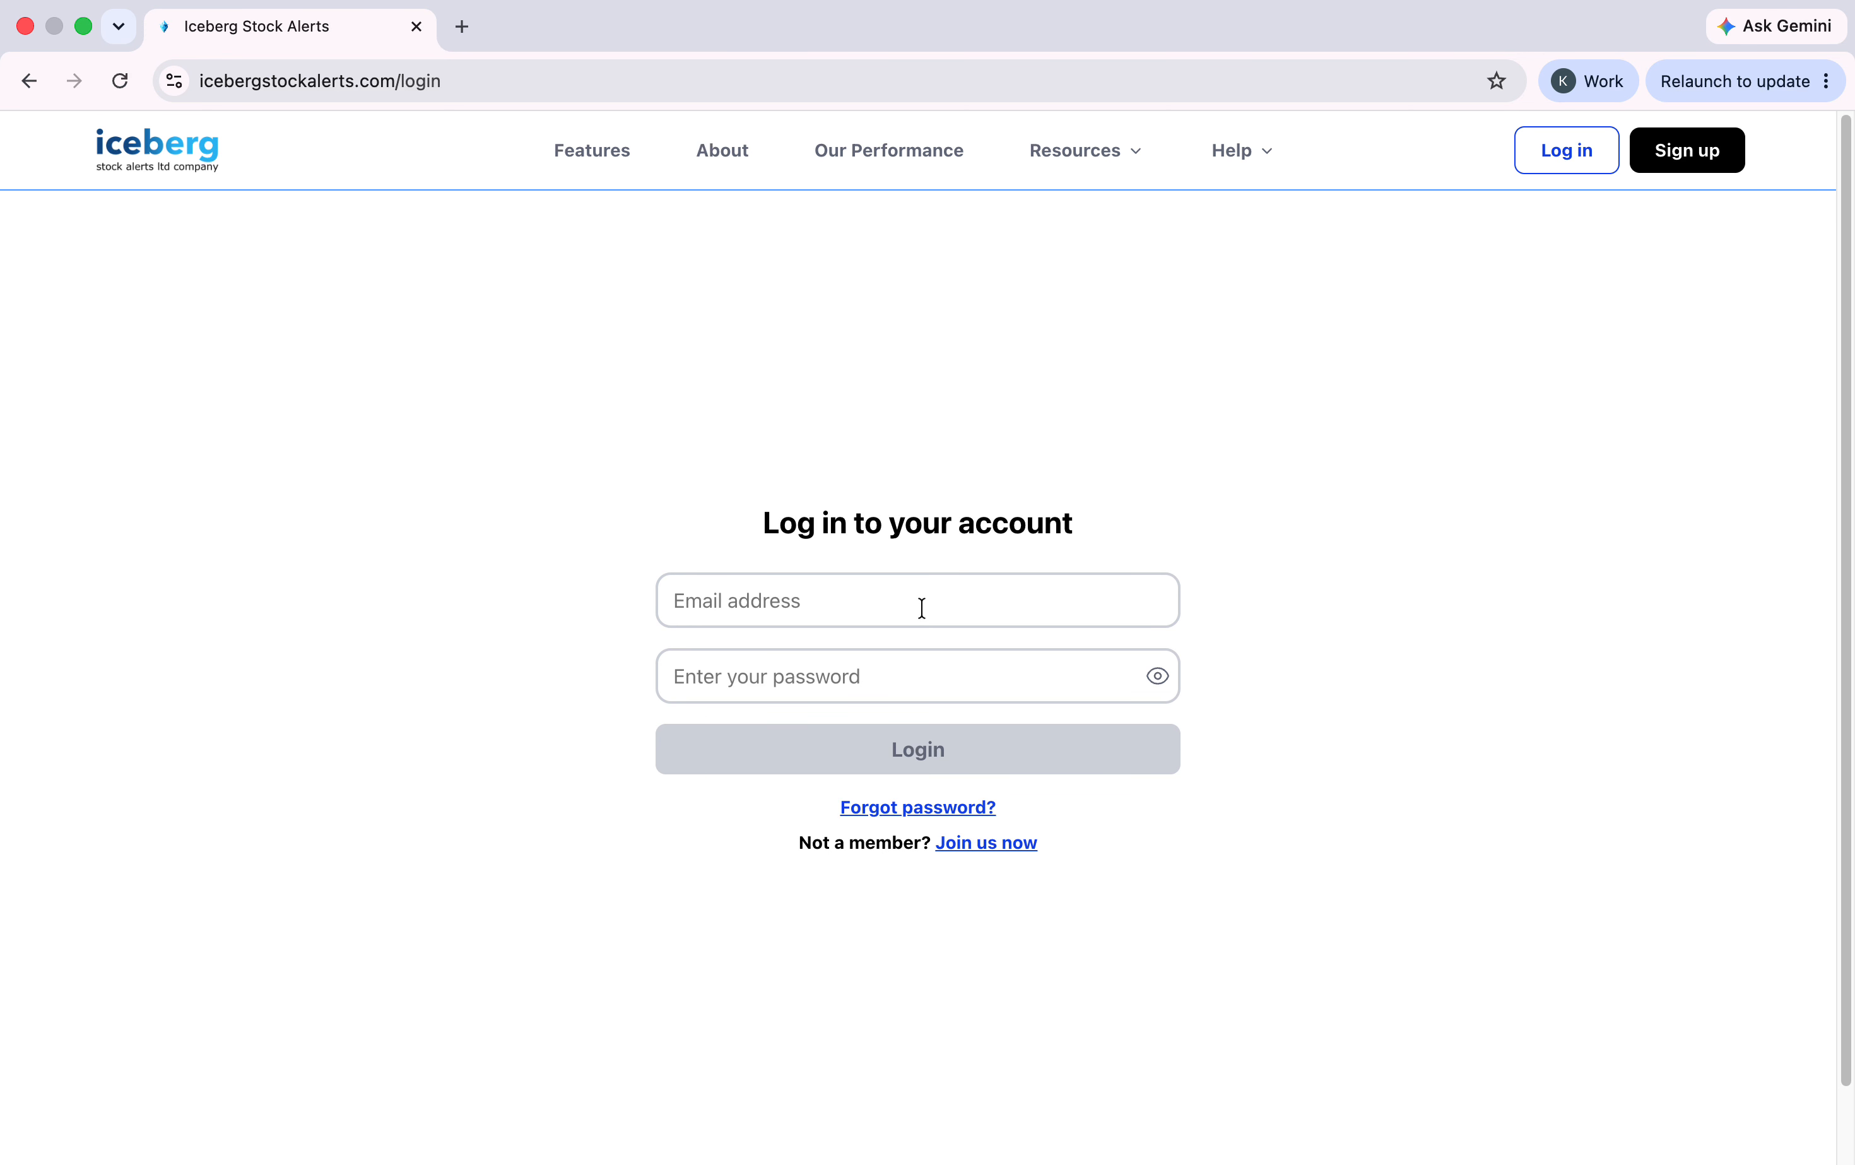
{"action": "left_click", "coordinate": [858, 600]}
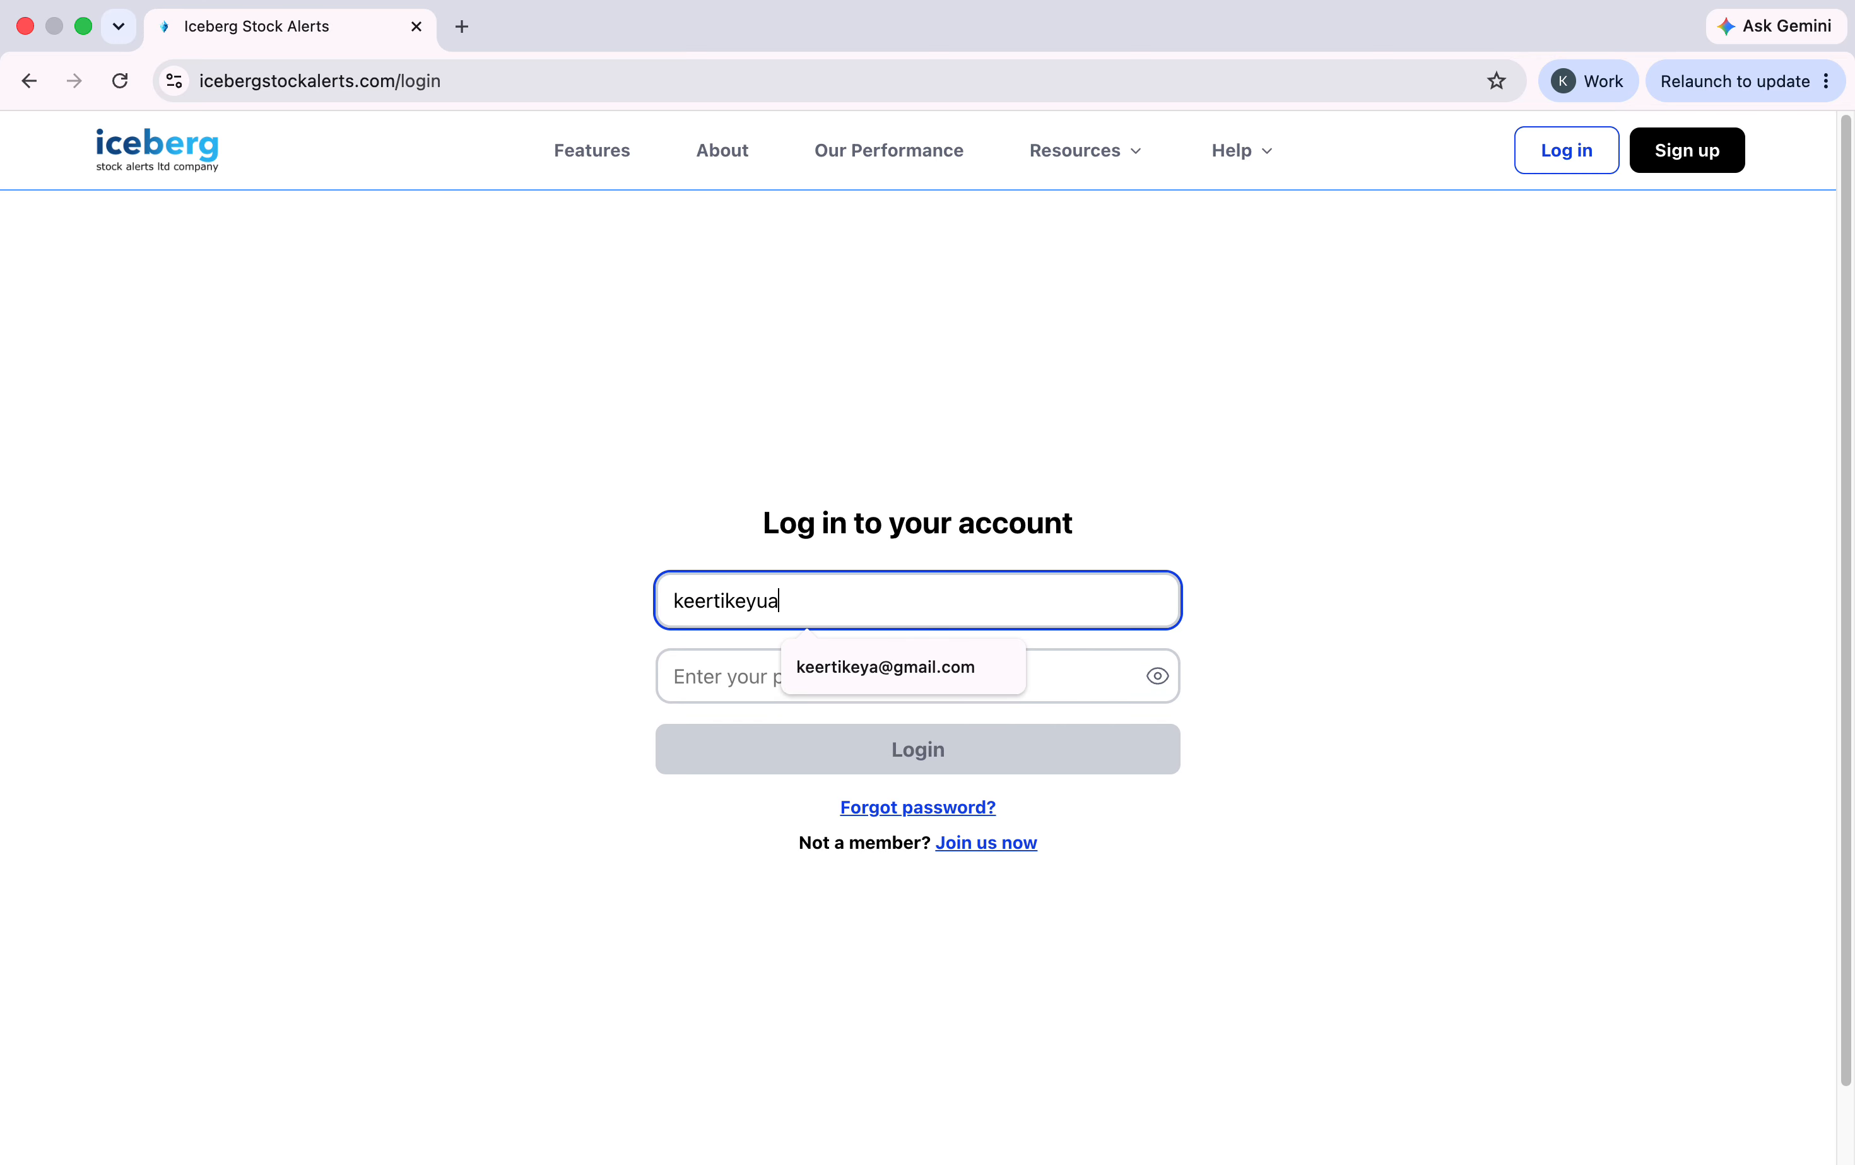
{"action": "left_click", "coordinate": [807, 678]}
{"action": "left_click", "coordinate": [806, 684]}
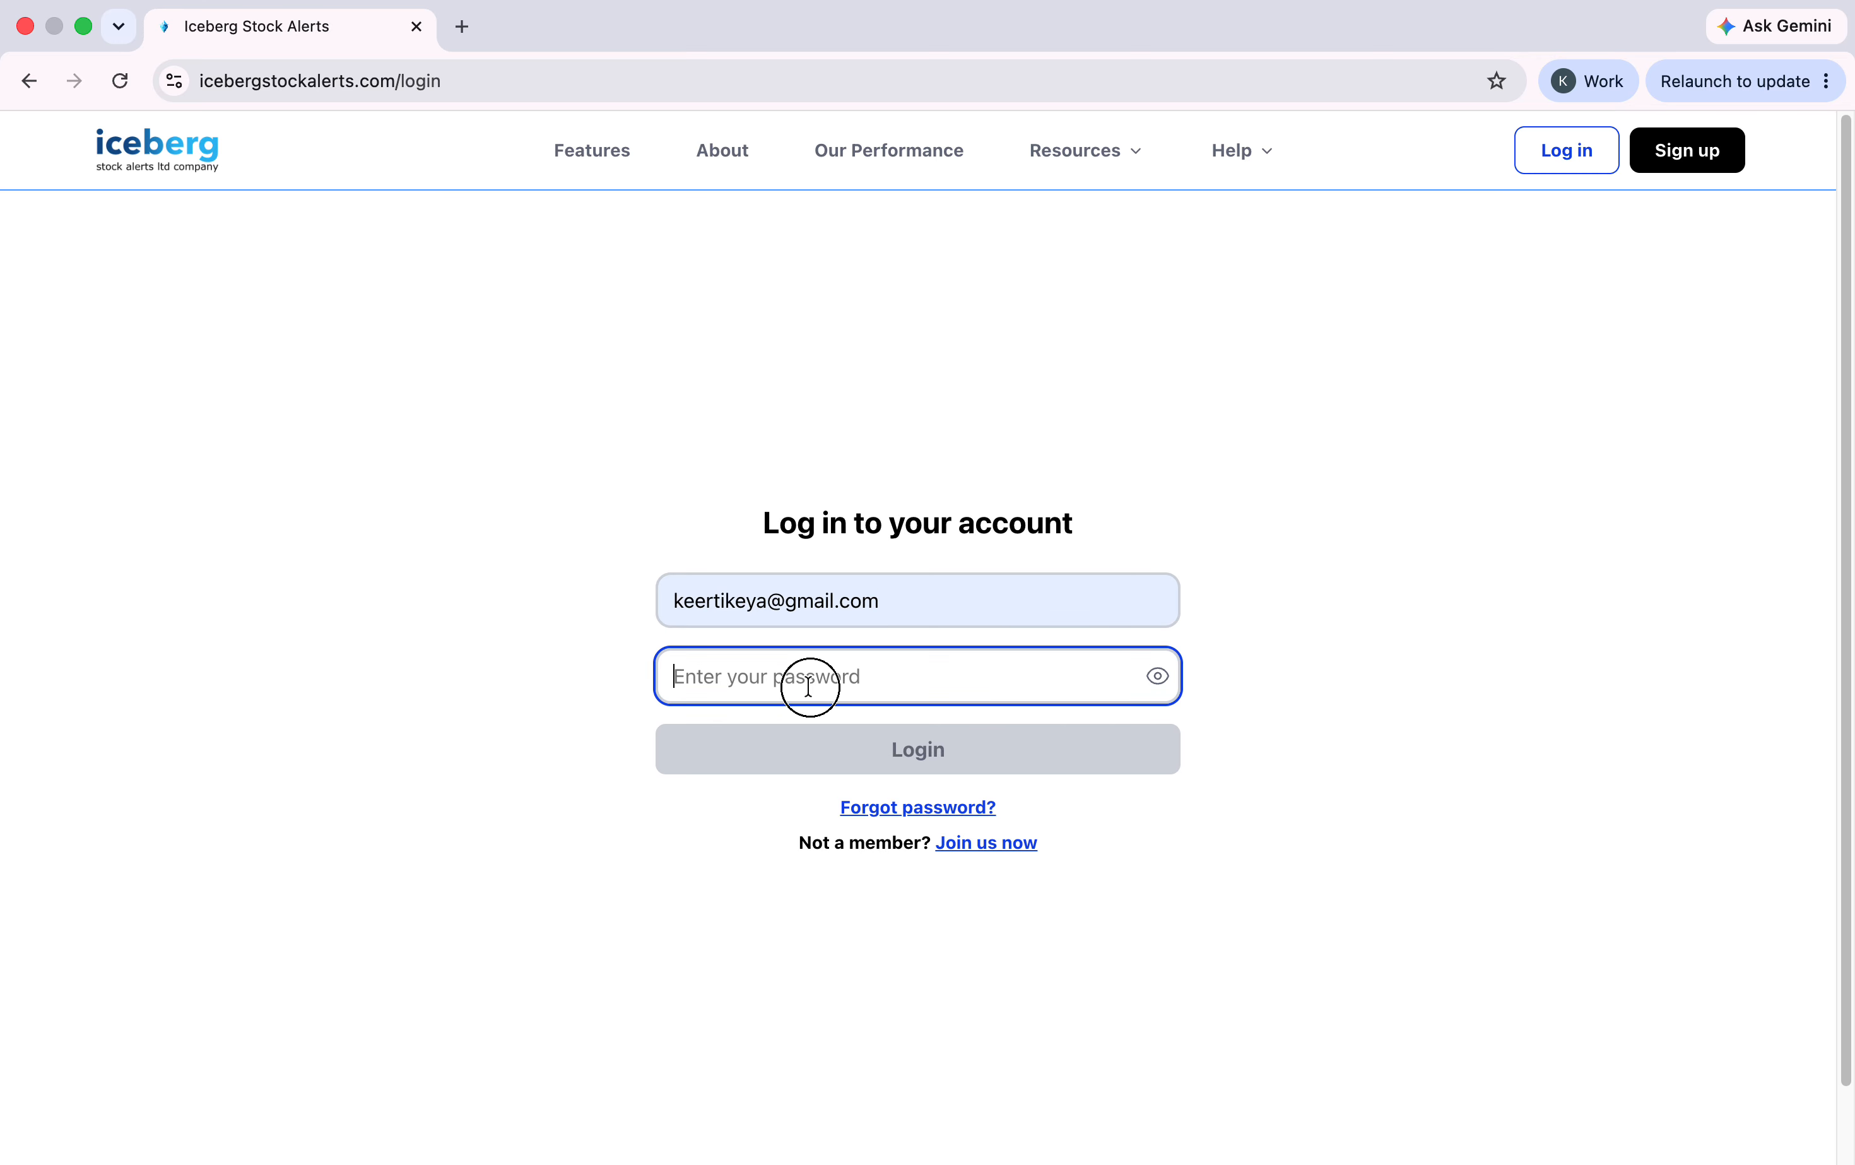
{"action": "key", "text": "super+v"}
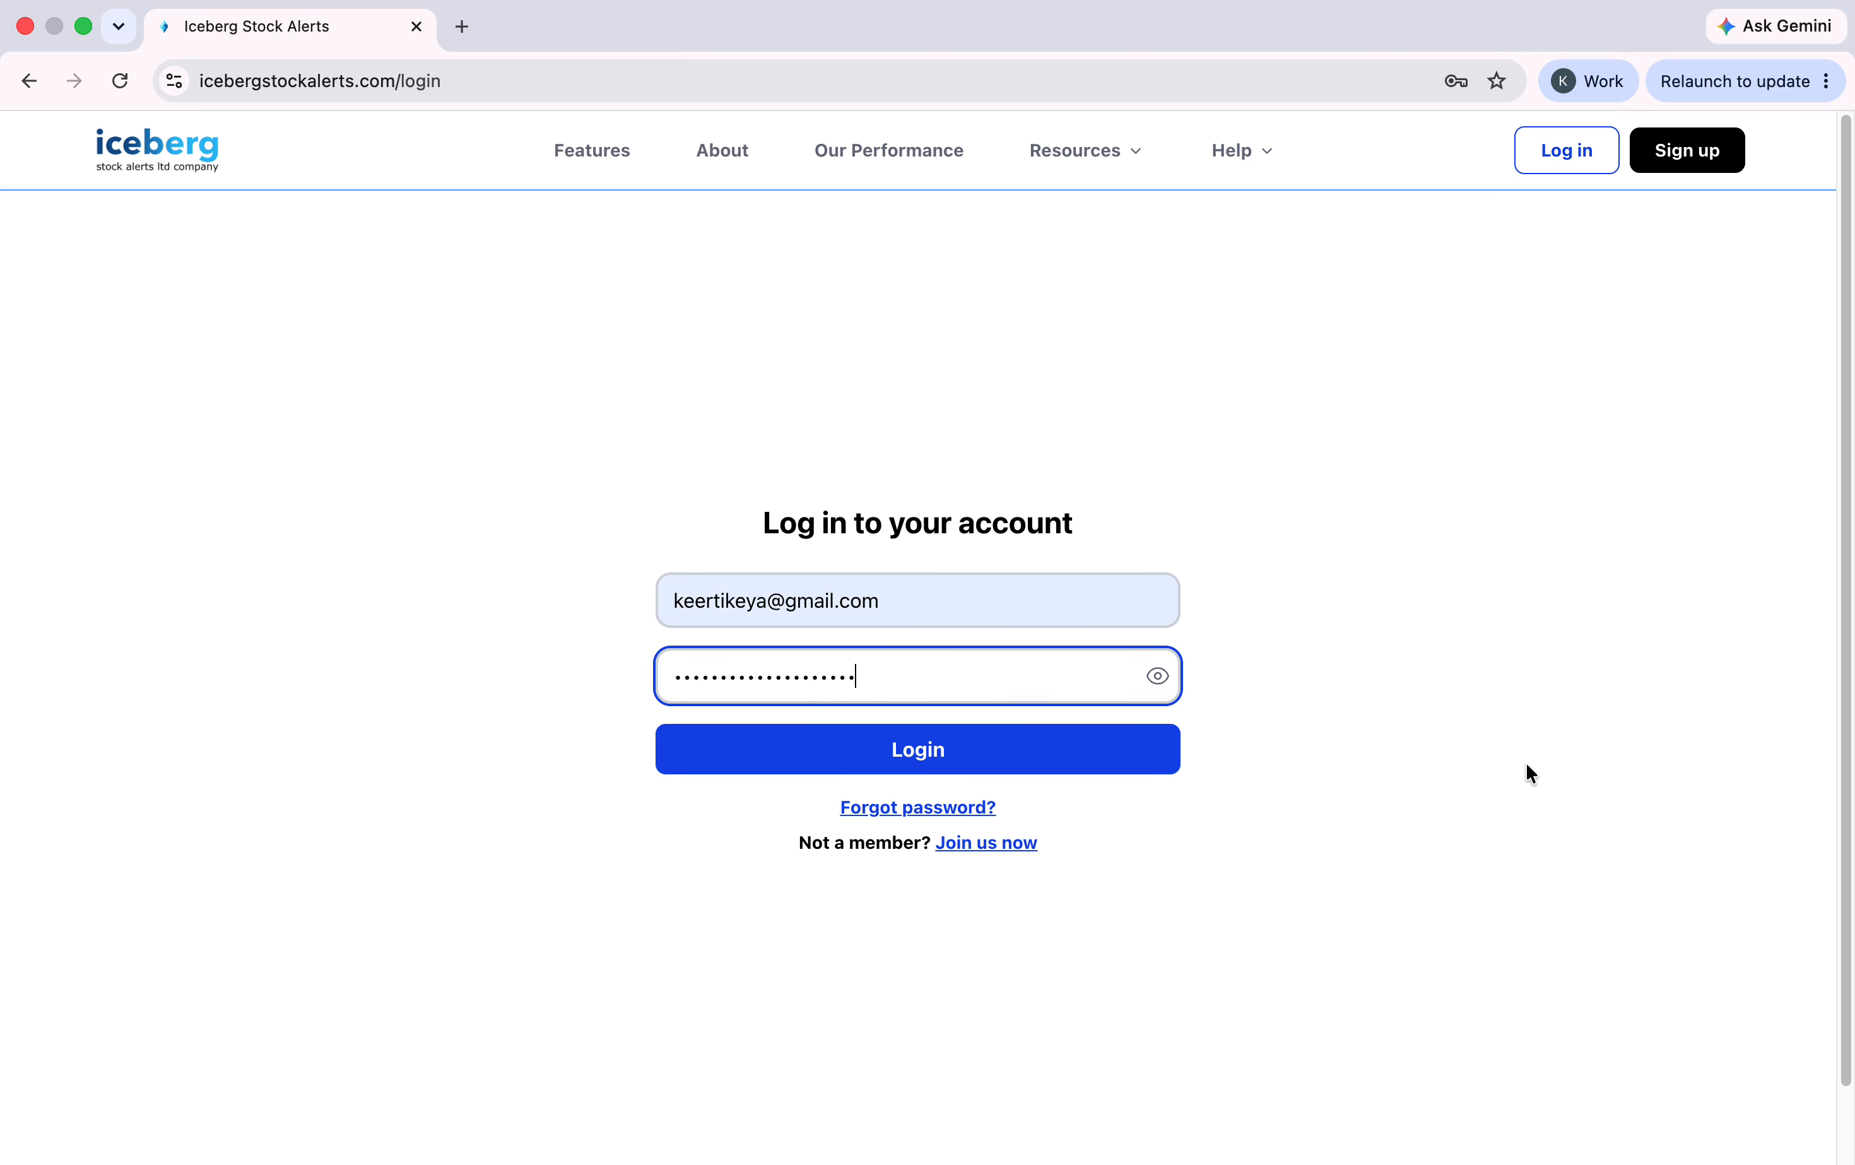
{"action": "left_click", "coordinate": [981, 771]}
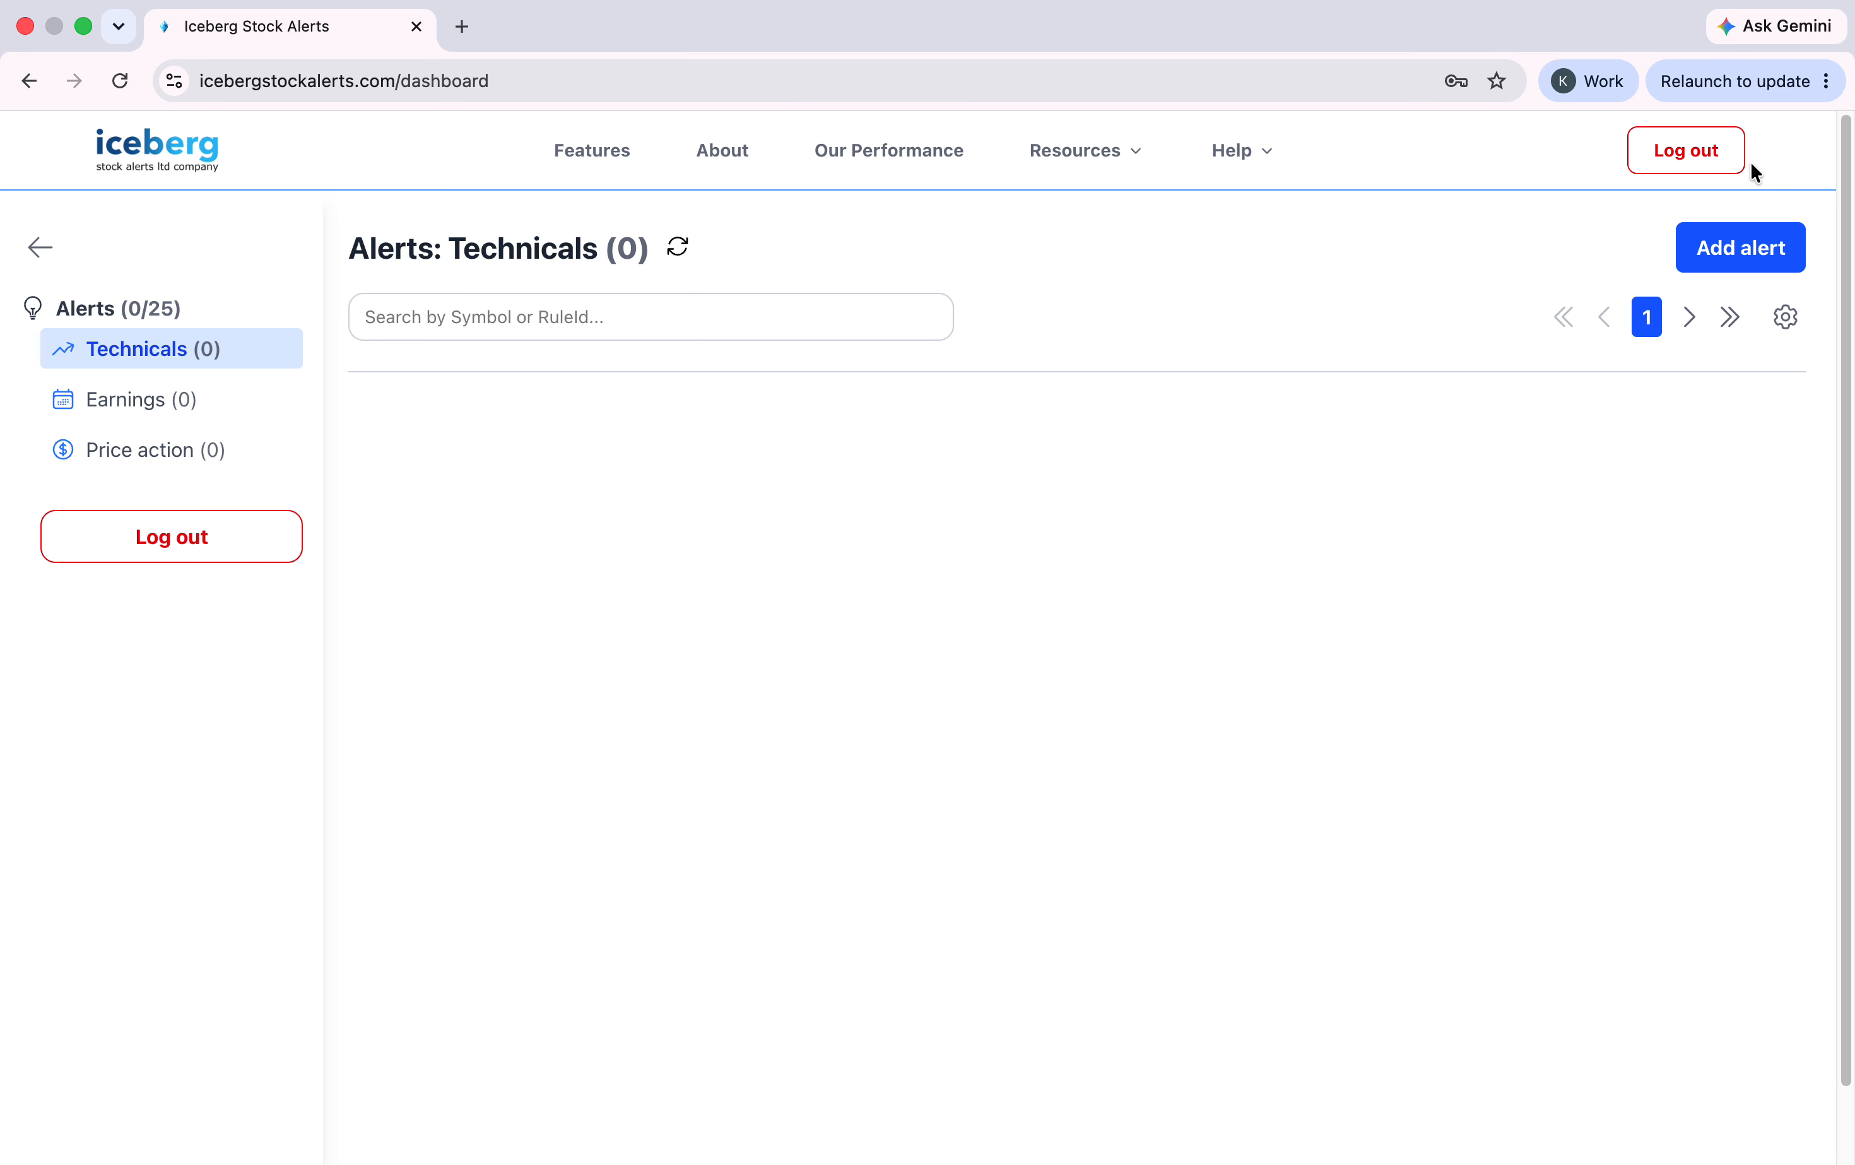
- Collapse and re-expand the sidebar, and look through the Earnings, Price action and Technicals alert lists and the overall alert allowance
{"action": "left_click", "coordinate": [42, 248]}
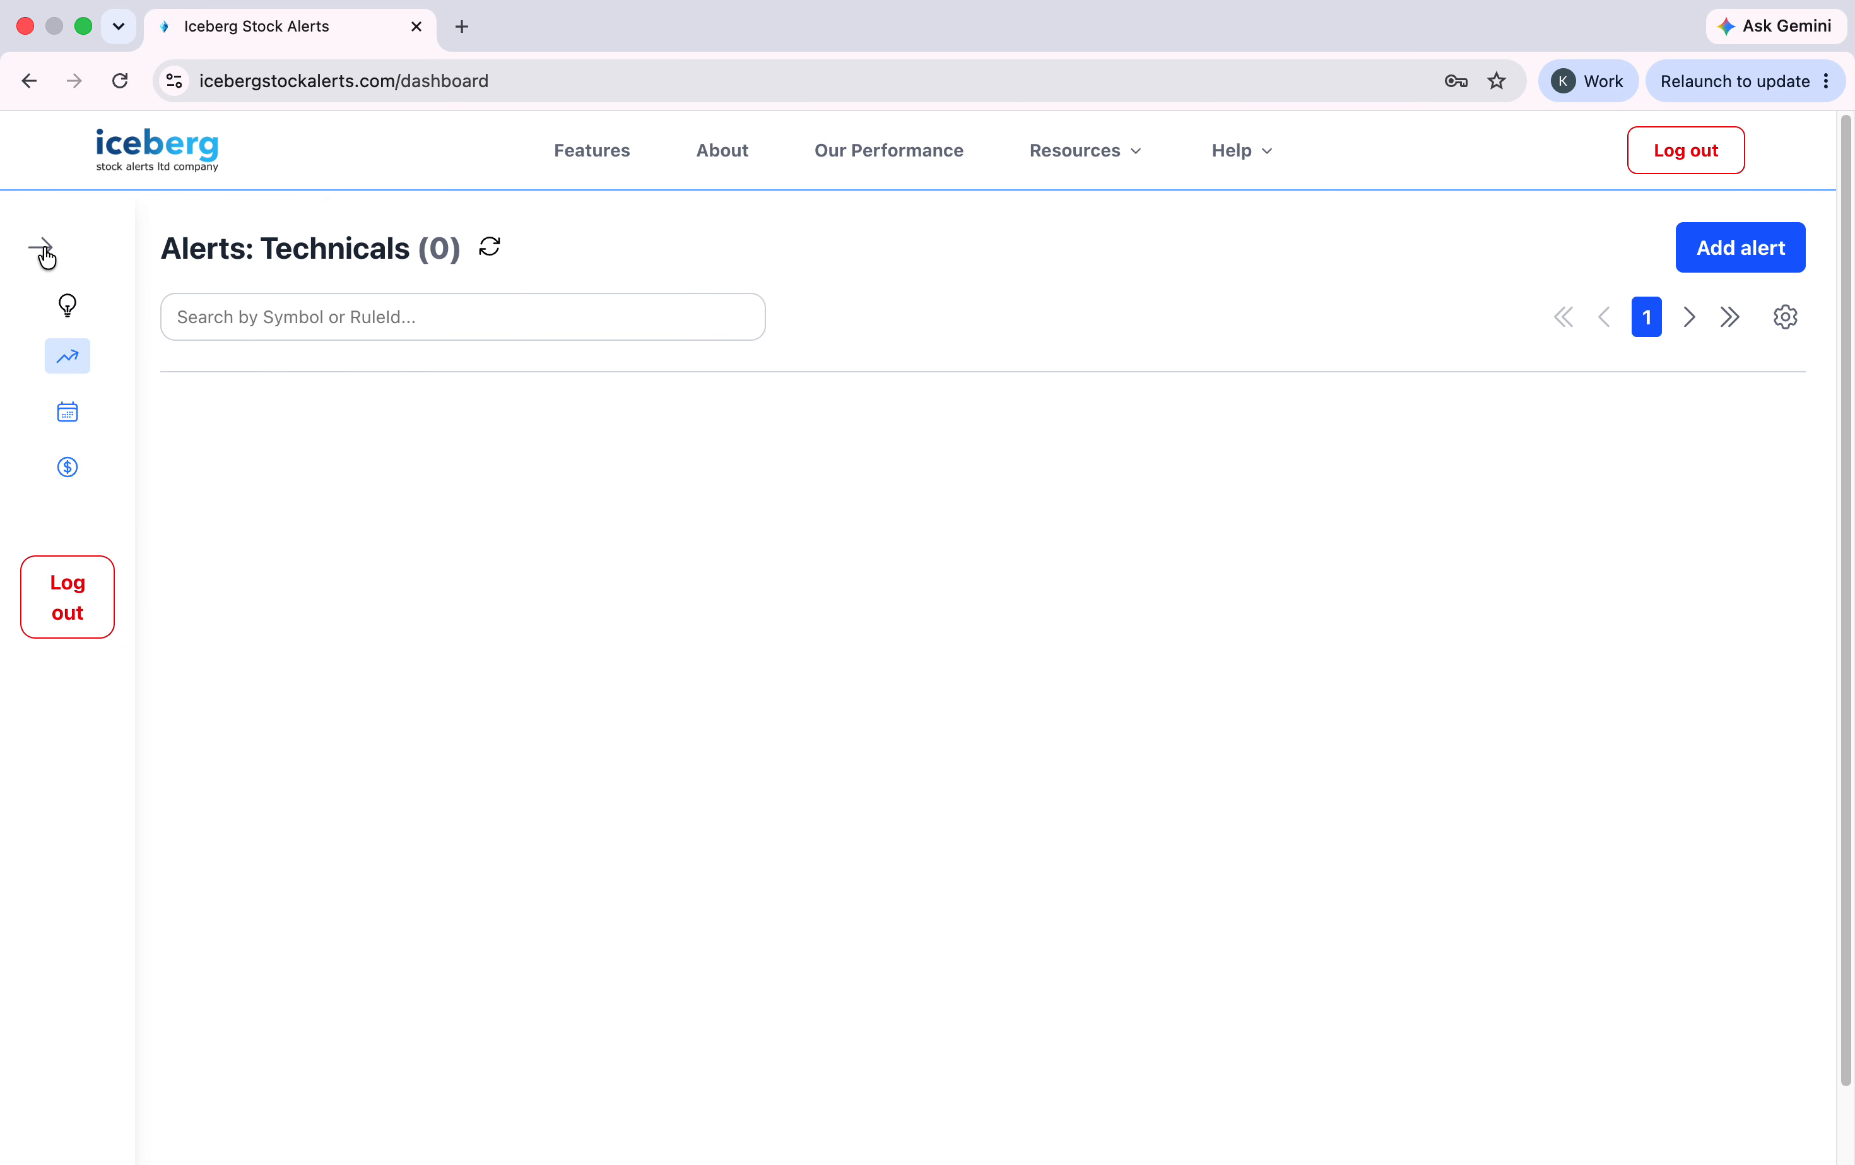
{"action": "left_click", "coordinate": [43, 251]}
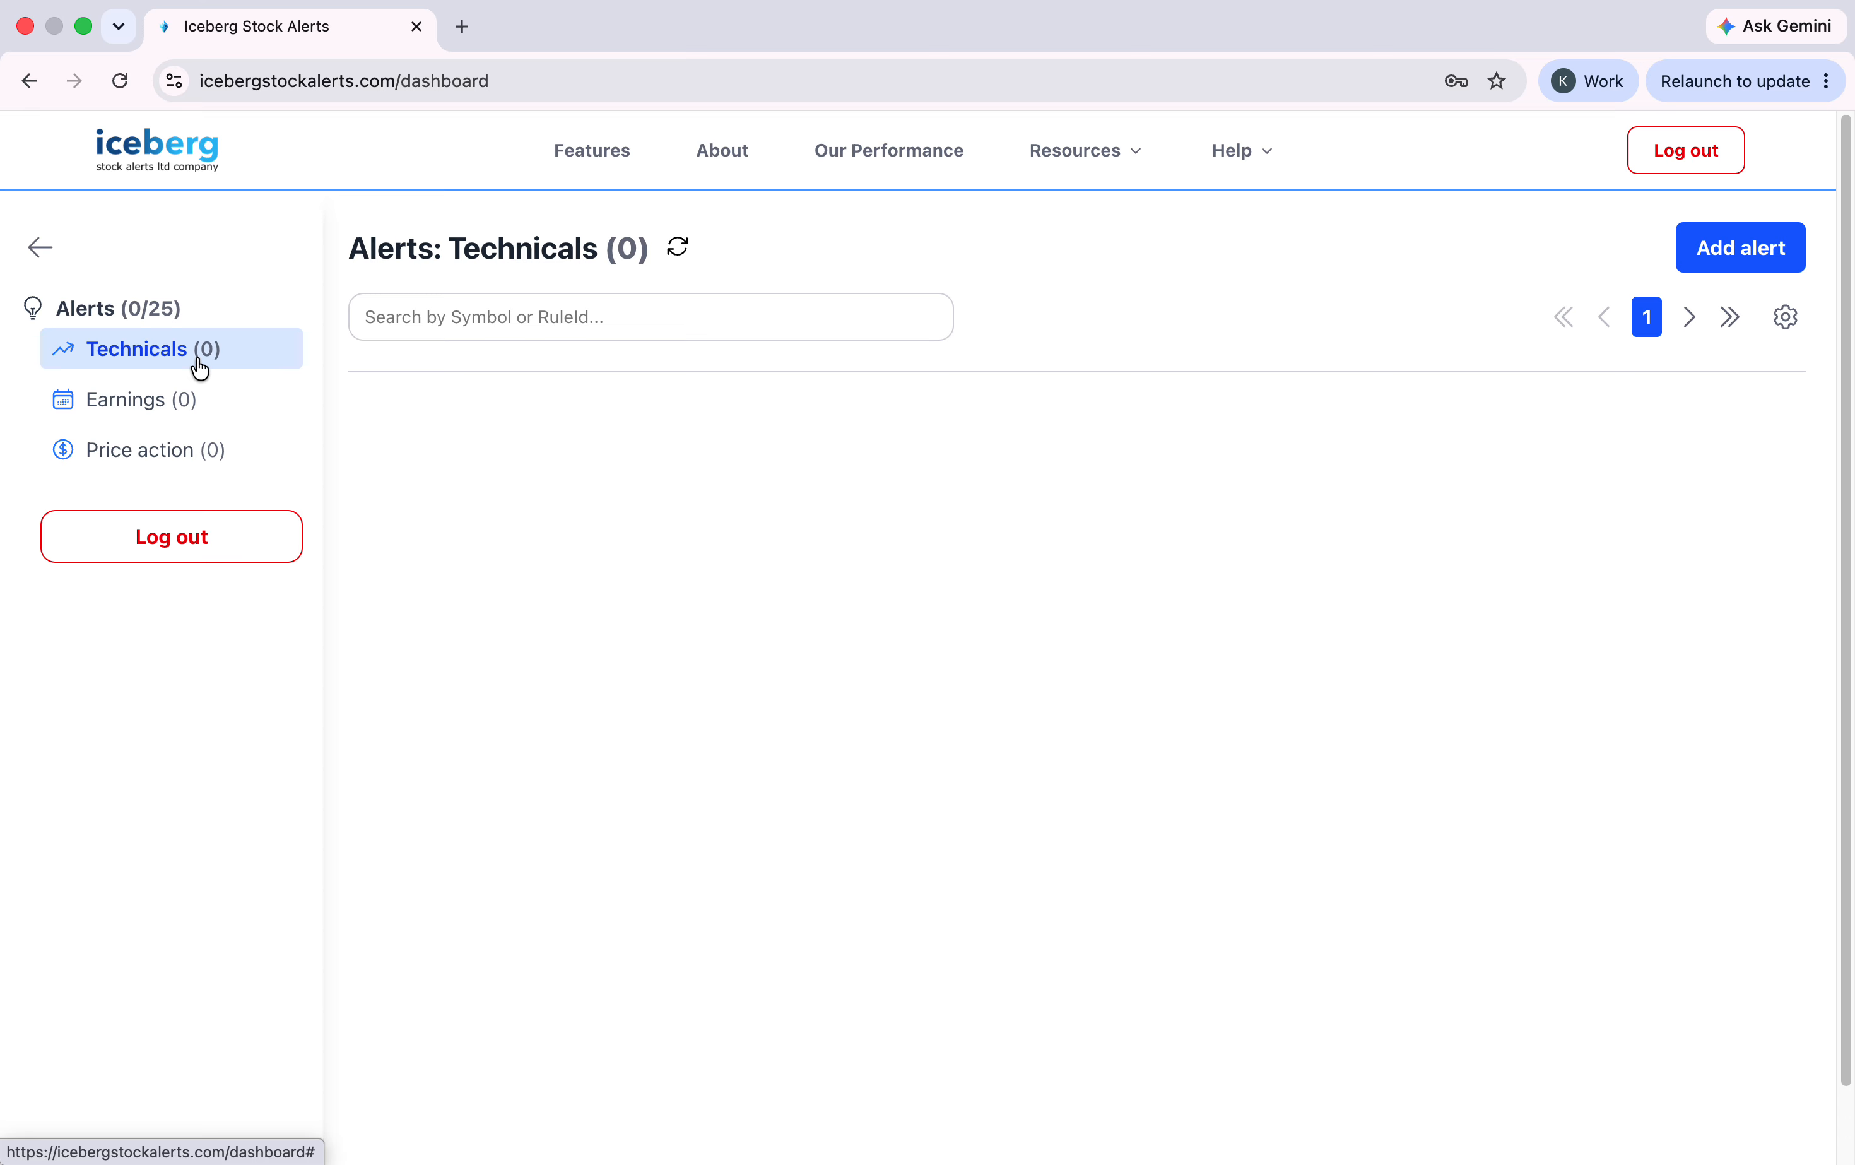
{"action": "left_click", "coordinate": [191, 396]}
{"action": "left_click", "coordinate": [204, 456]}
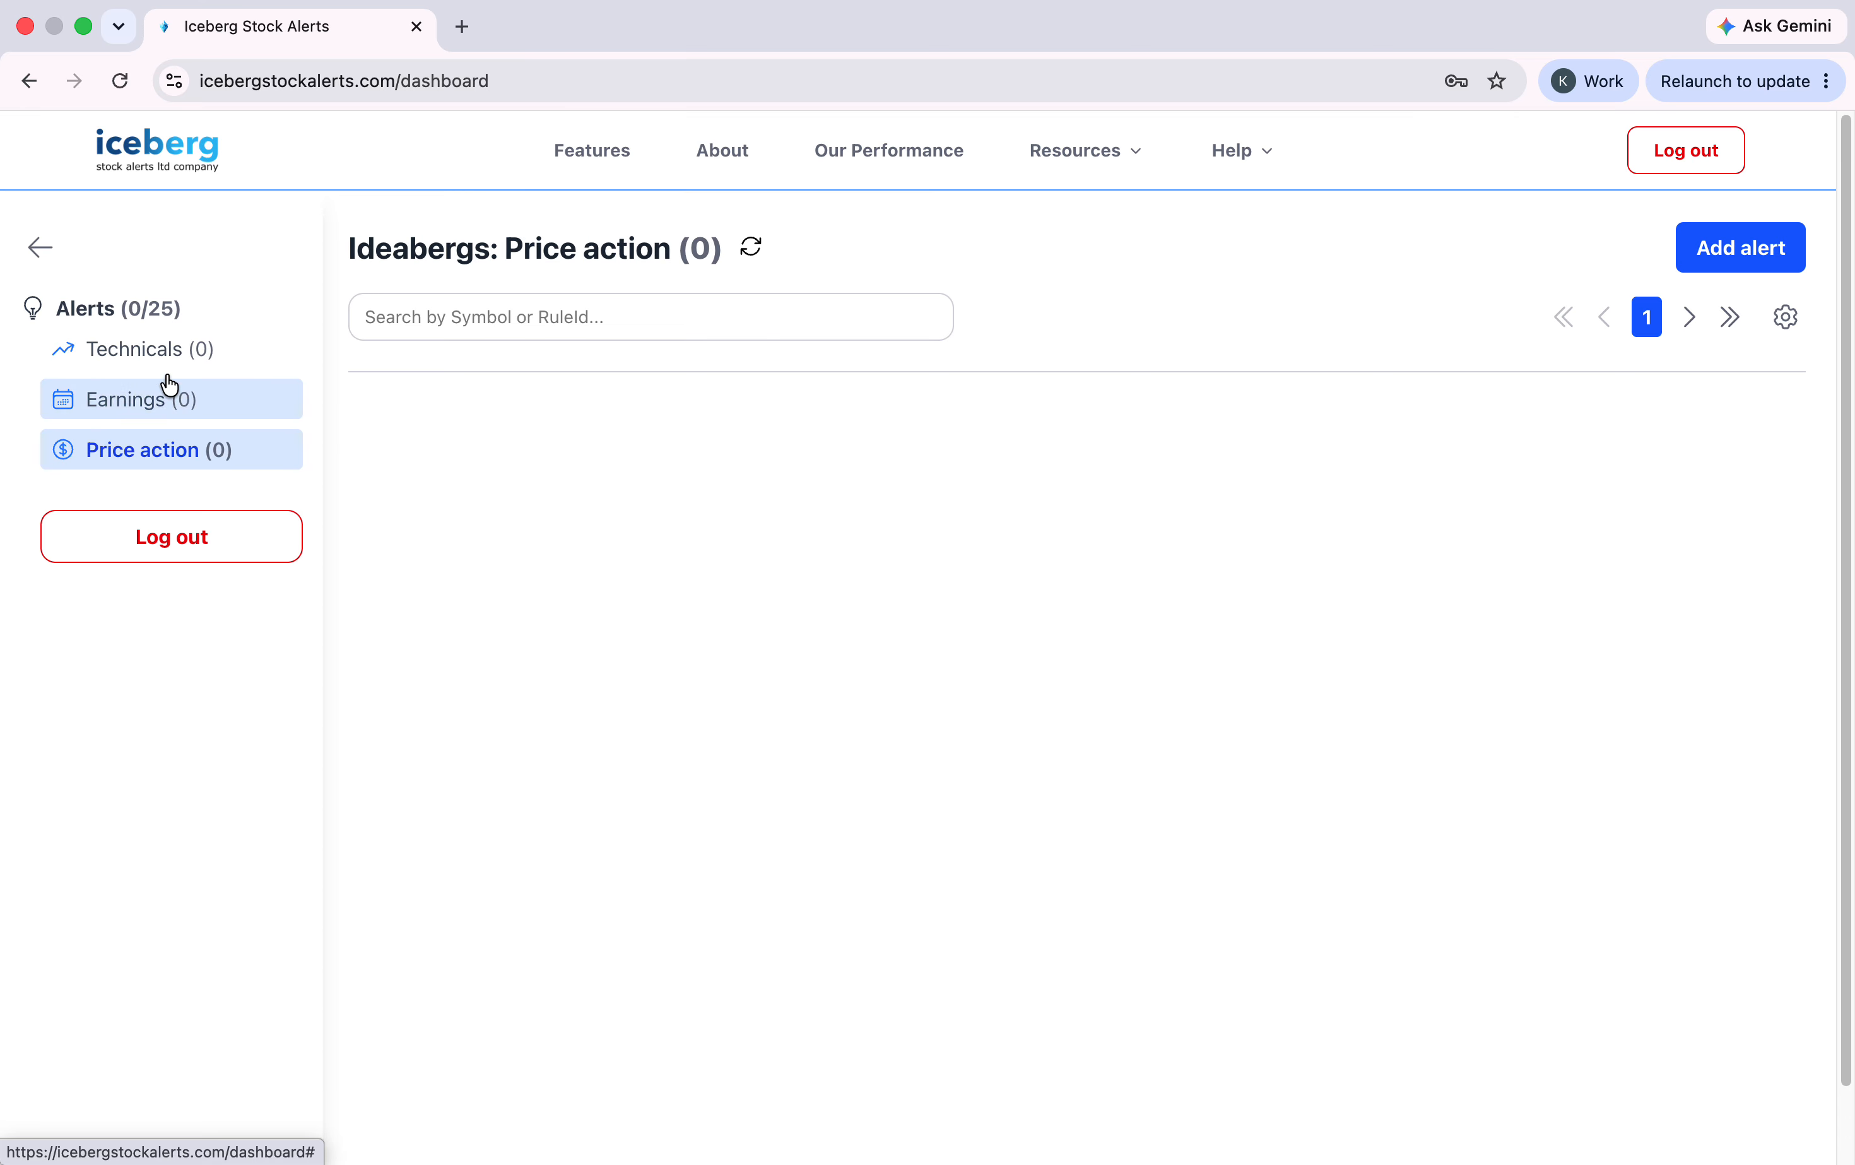
{"action": "left_click", "coordinate": [167, 365]}
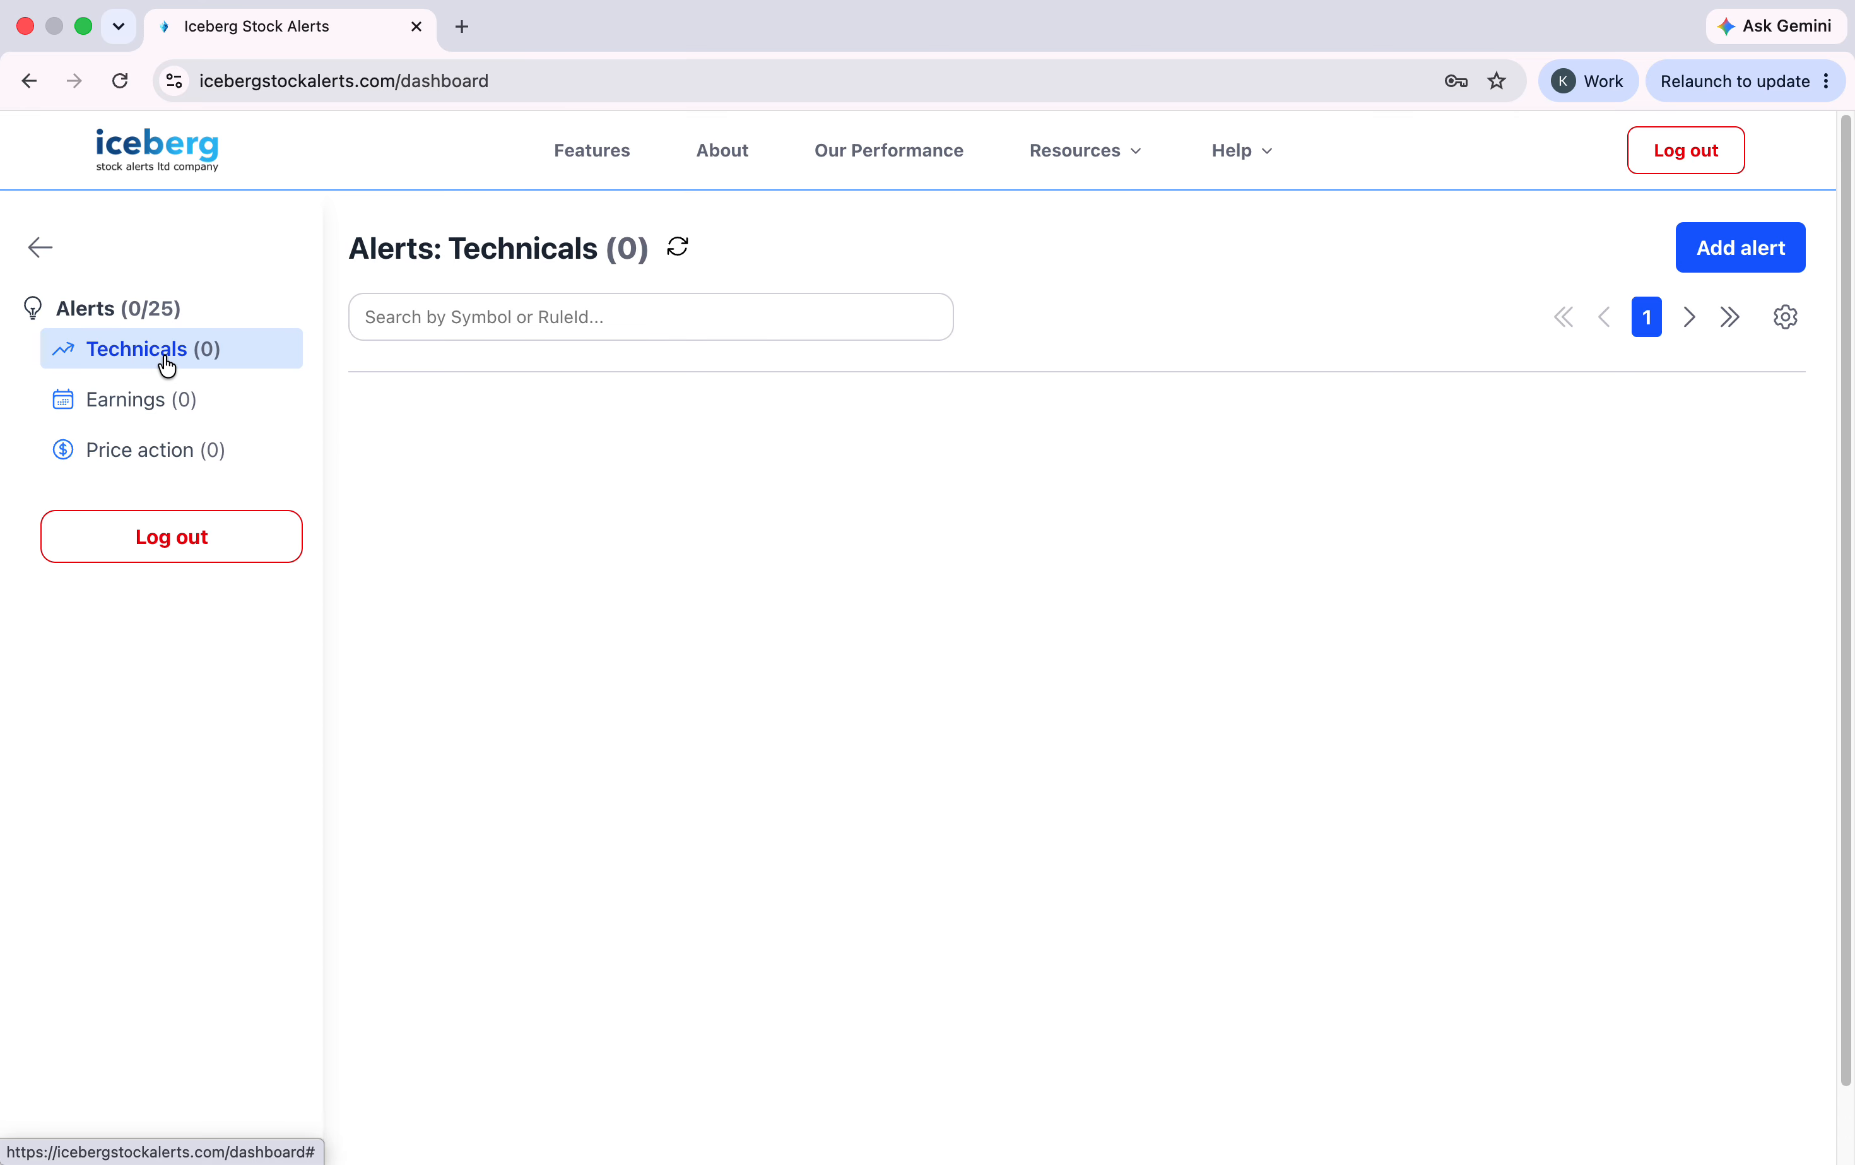
{"action": "left_click", "coordinate": [192, 351]}
{"action": "left_click_drag", "start_coordinate": [120, 307], "coordinate": [186, 310]}
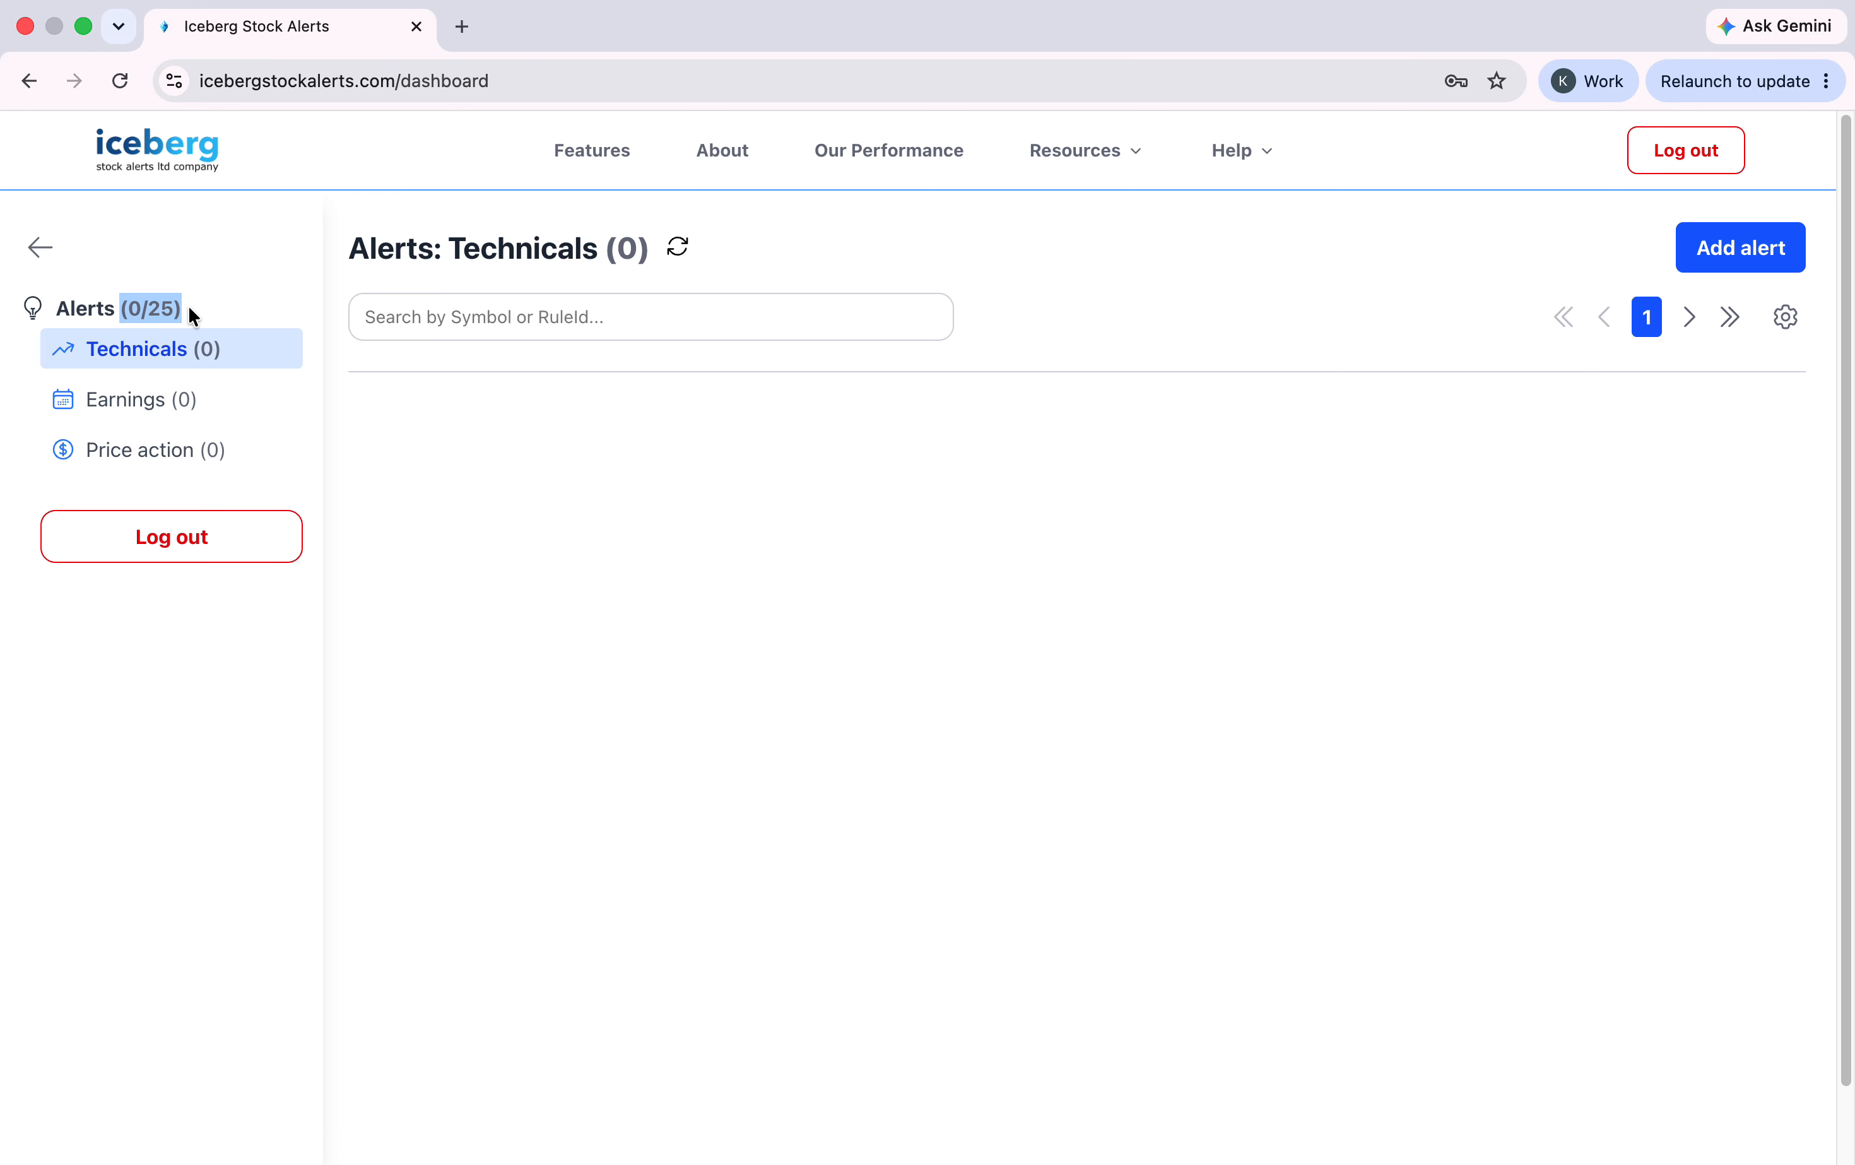
{"action": "left_click", "coordinate": [273, 314]}
- Create an earnings alert for AAPL with a 7-day threshold and open the Earnings alerts list
{"action": "left_click", "coordinate": [1718, 248]}
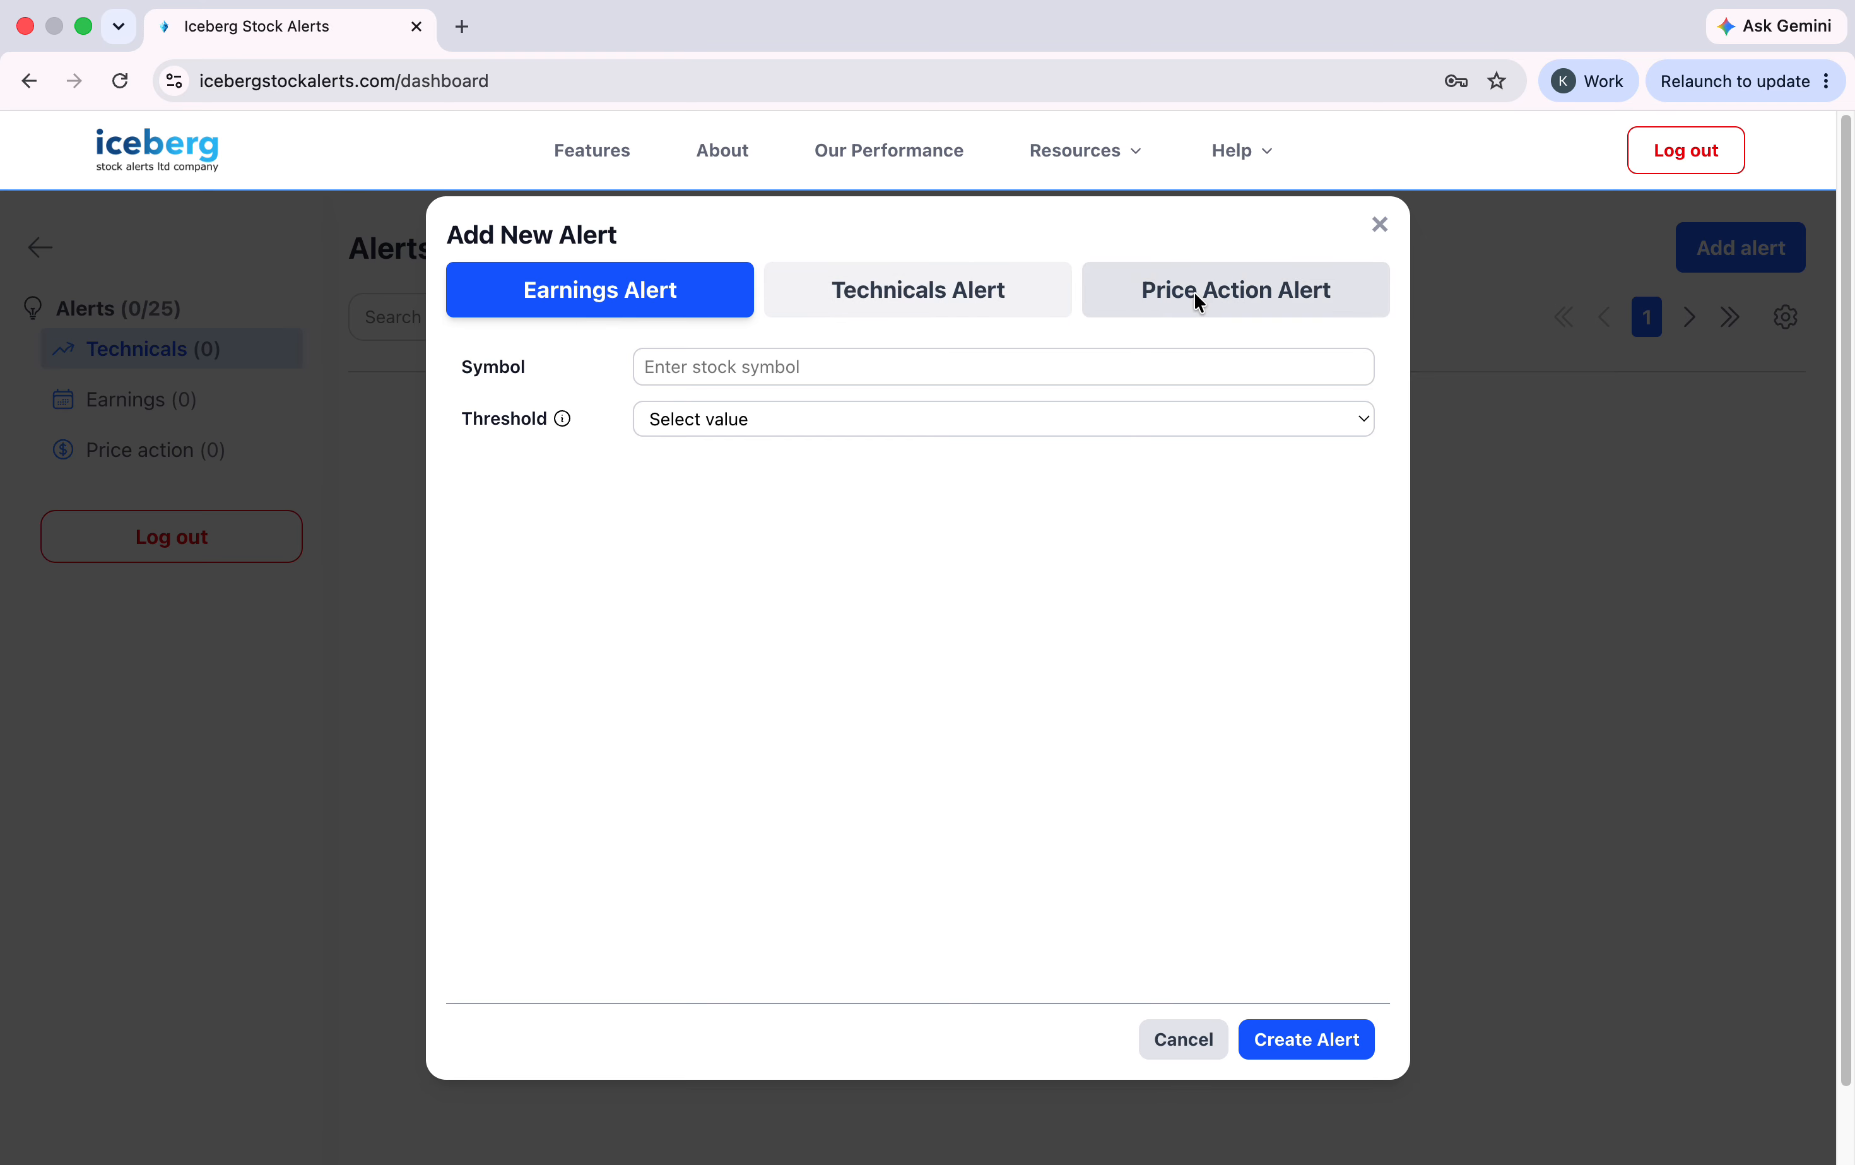
{"action": "left_click", "coordinate": [897, 367]}
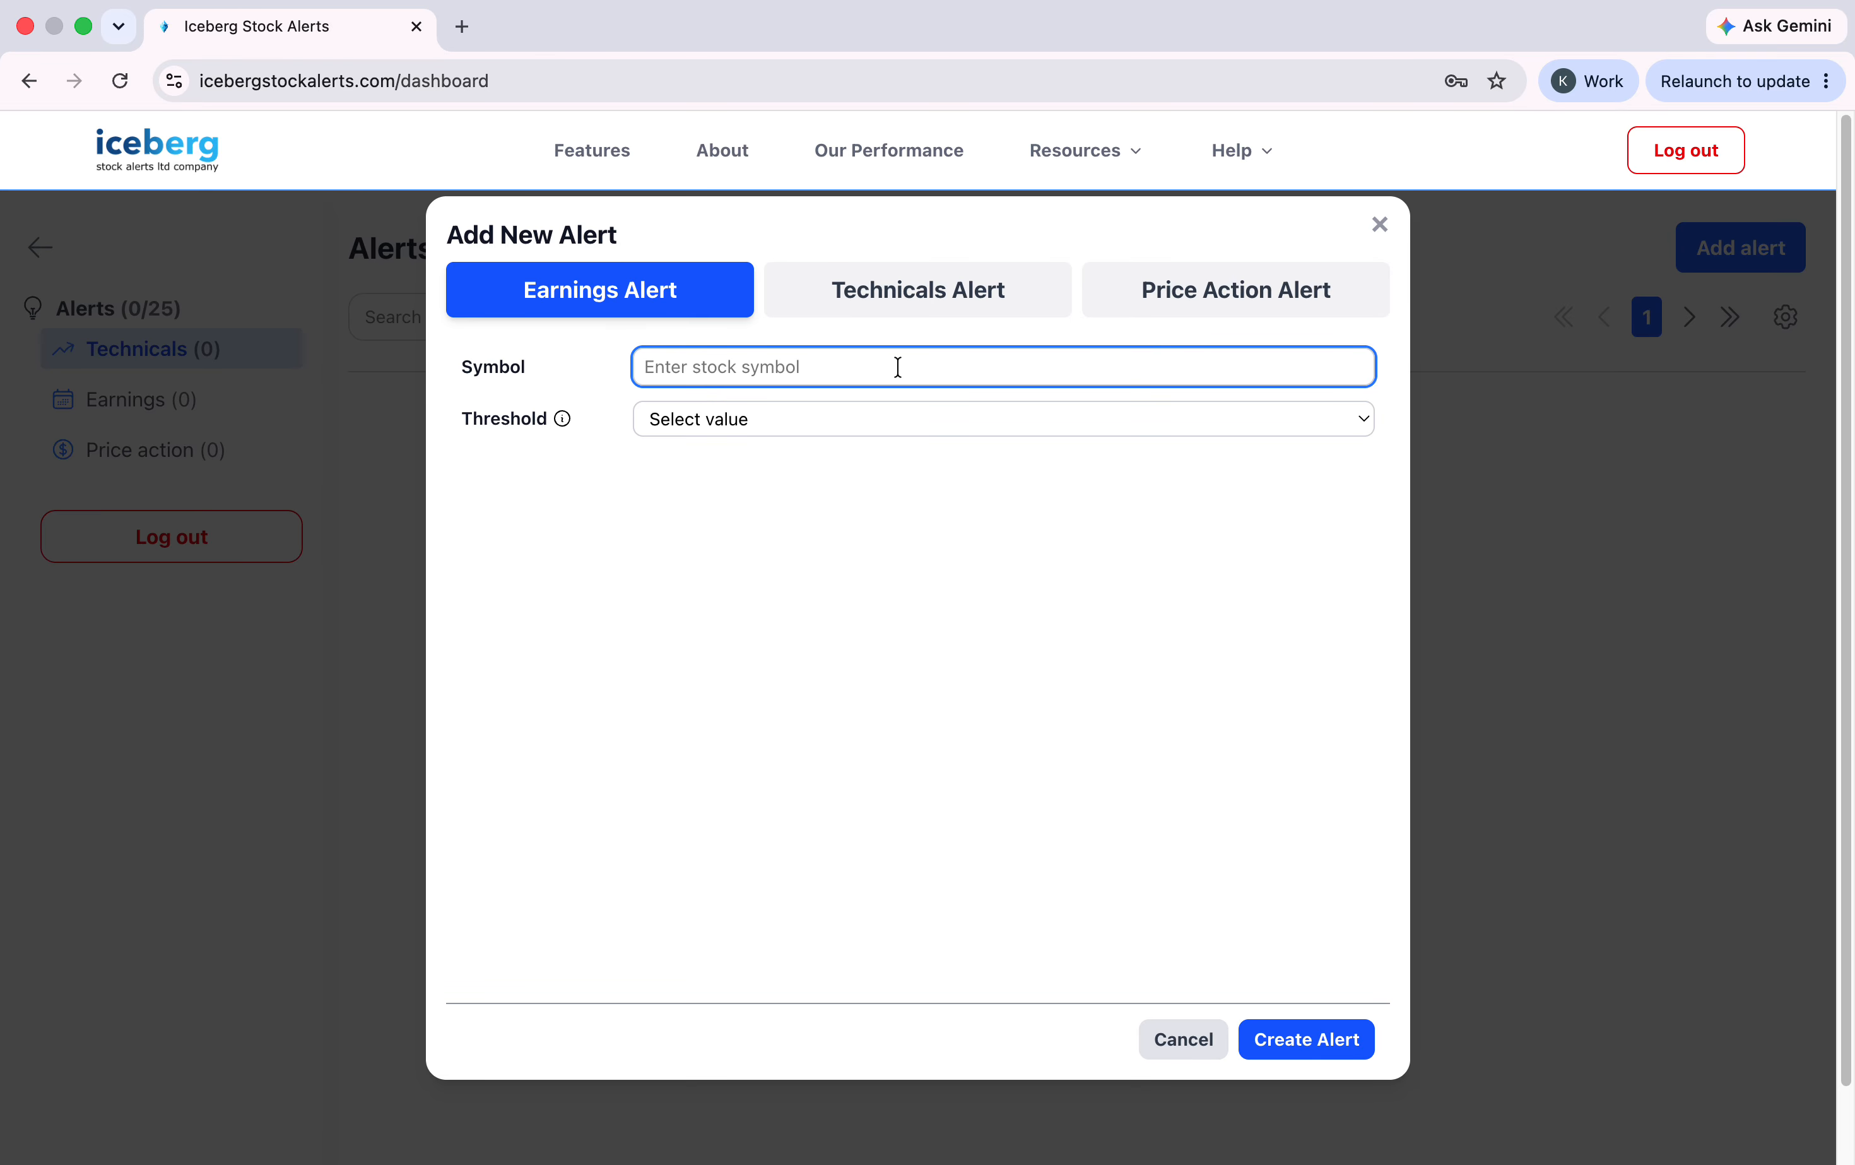
{"action": "type", "text": "A"}
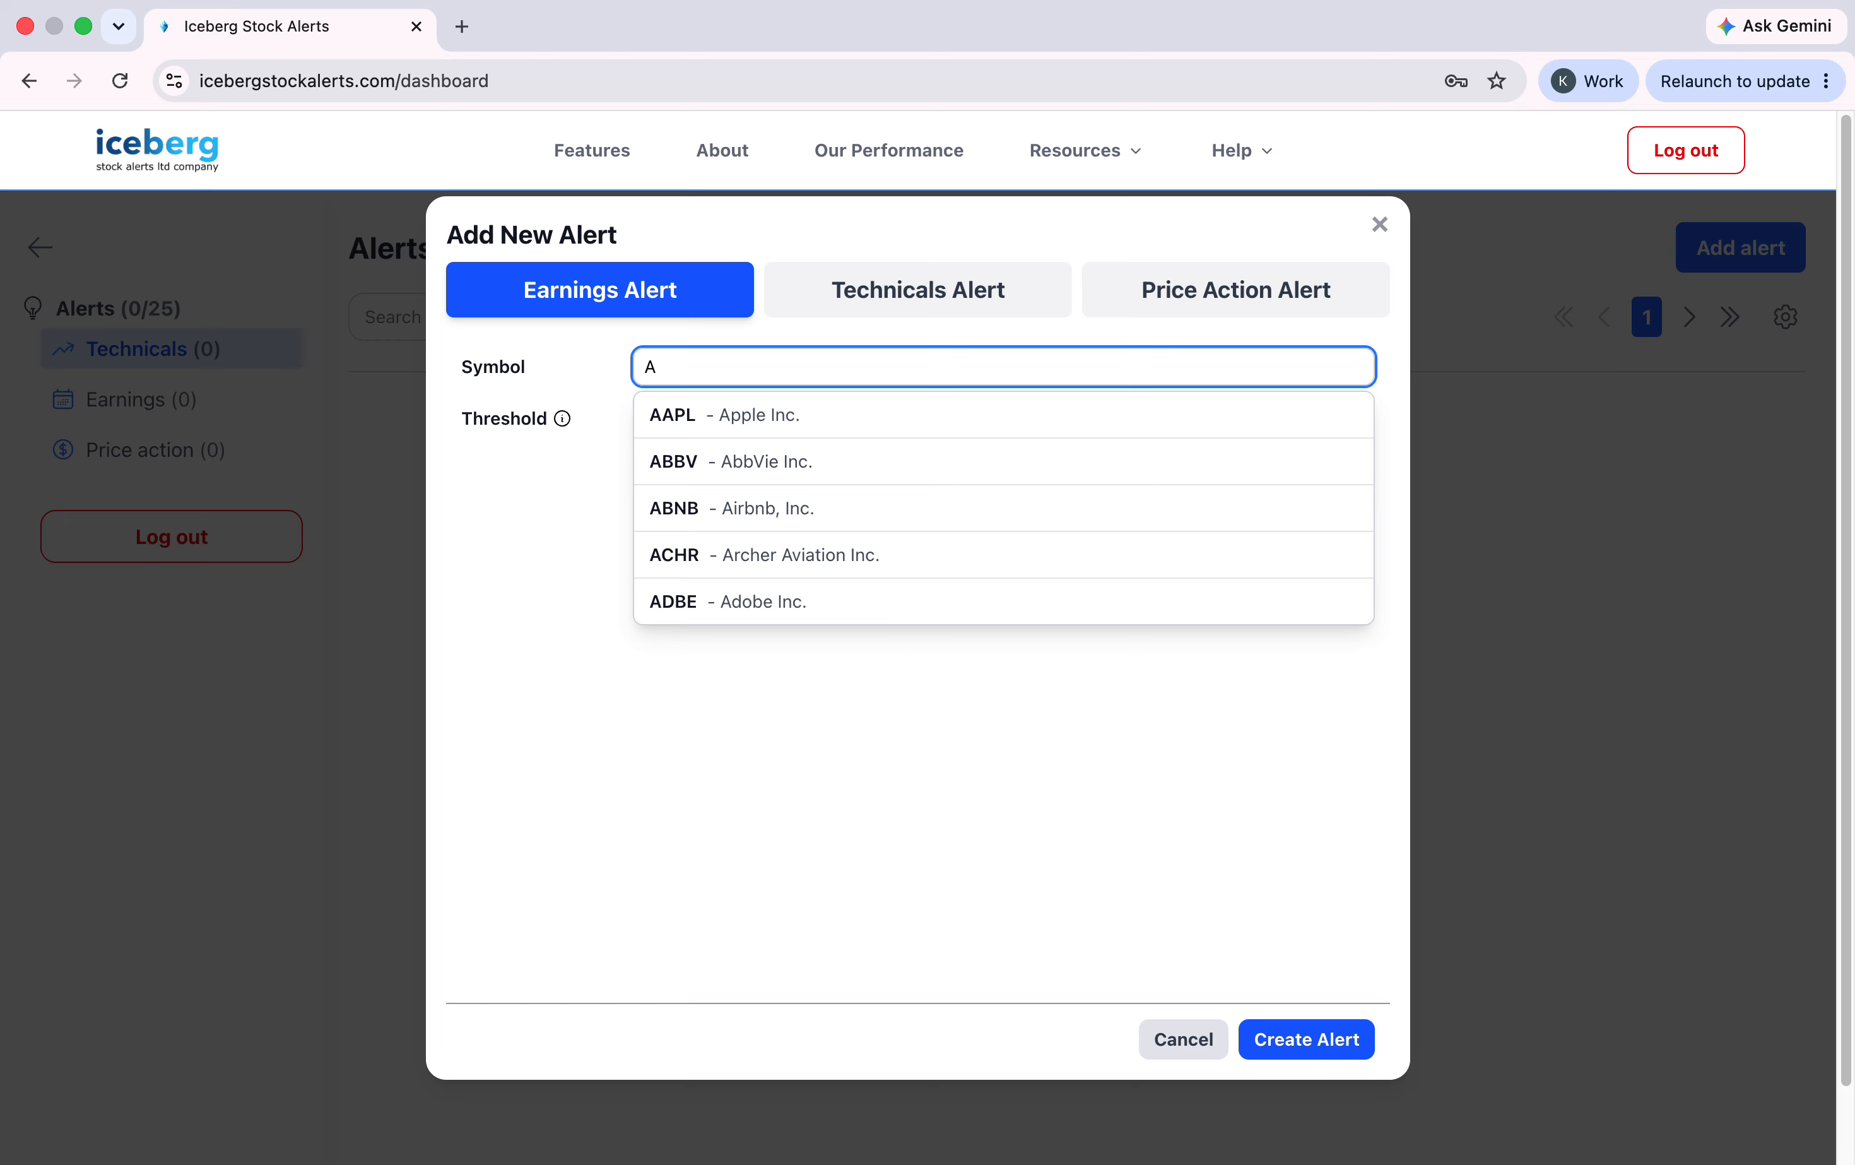
{"action": "type", "text": "A"}
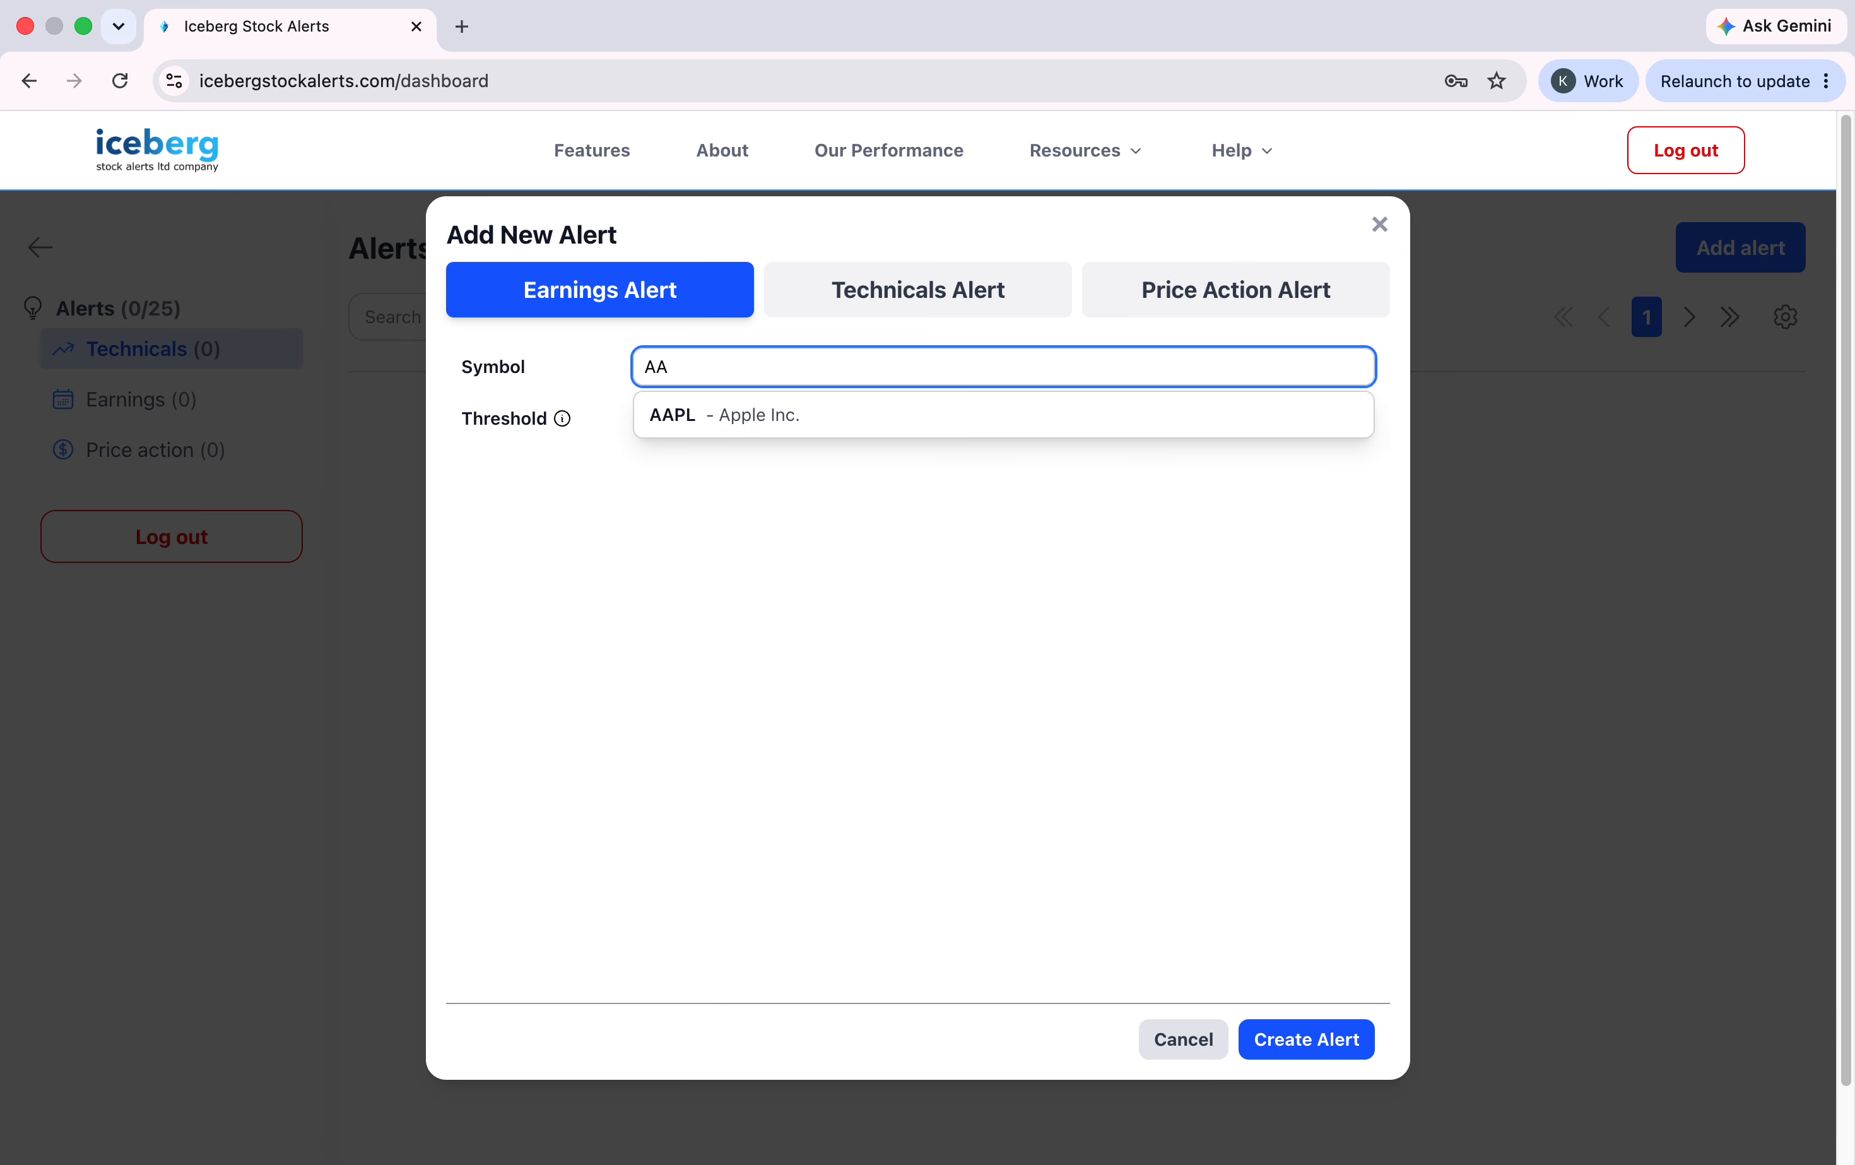
{"action": "type", "text": "PL"}
{"action": "left_click", "coordinate": [804, 416]}
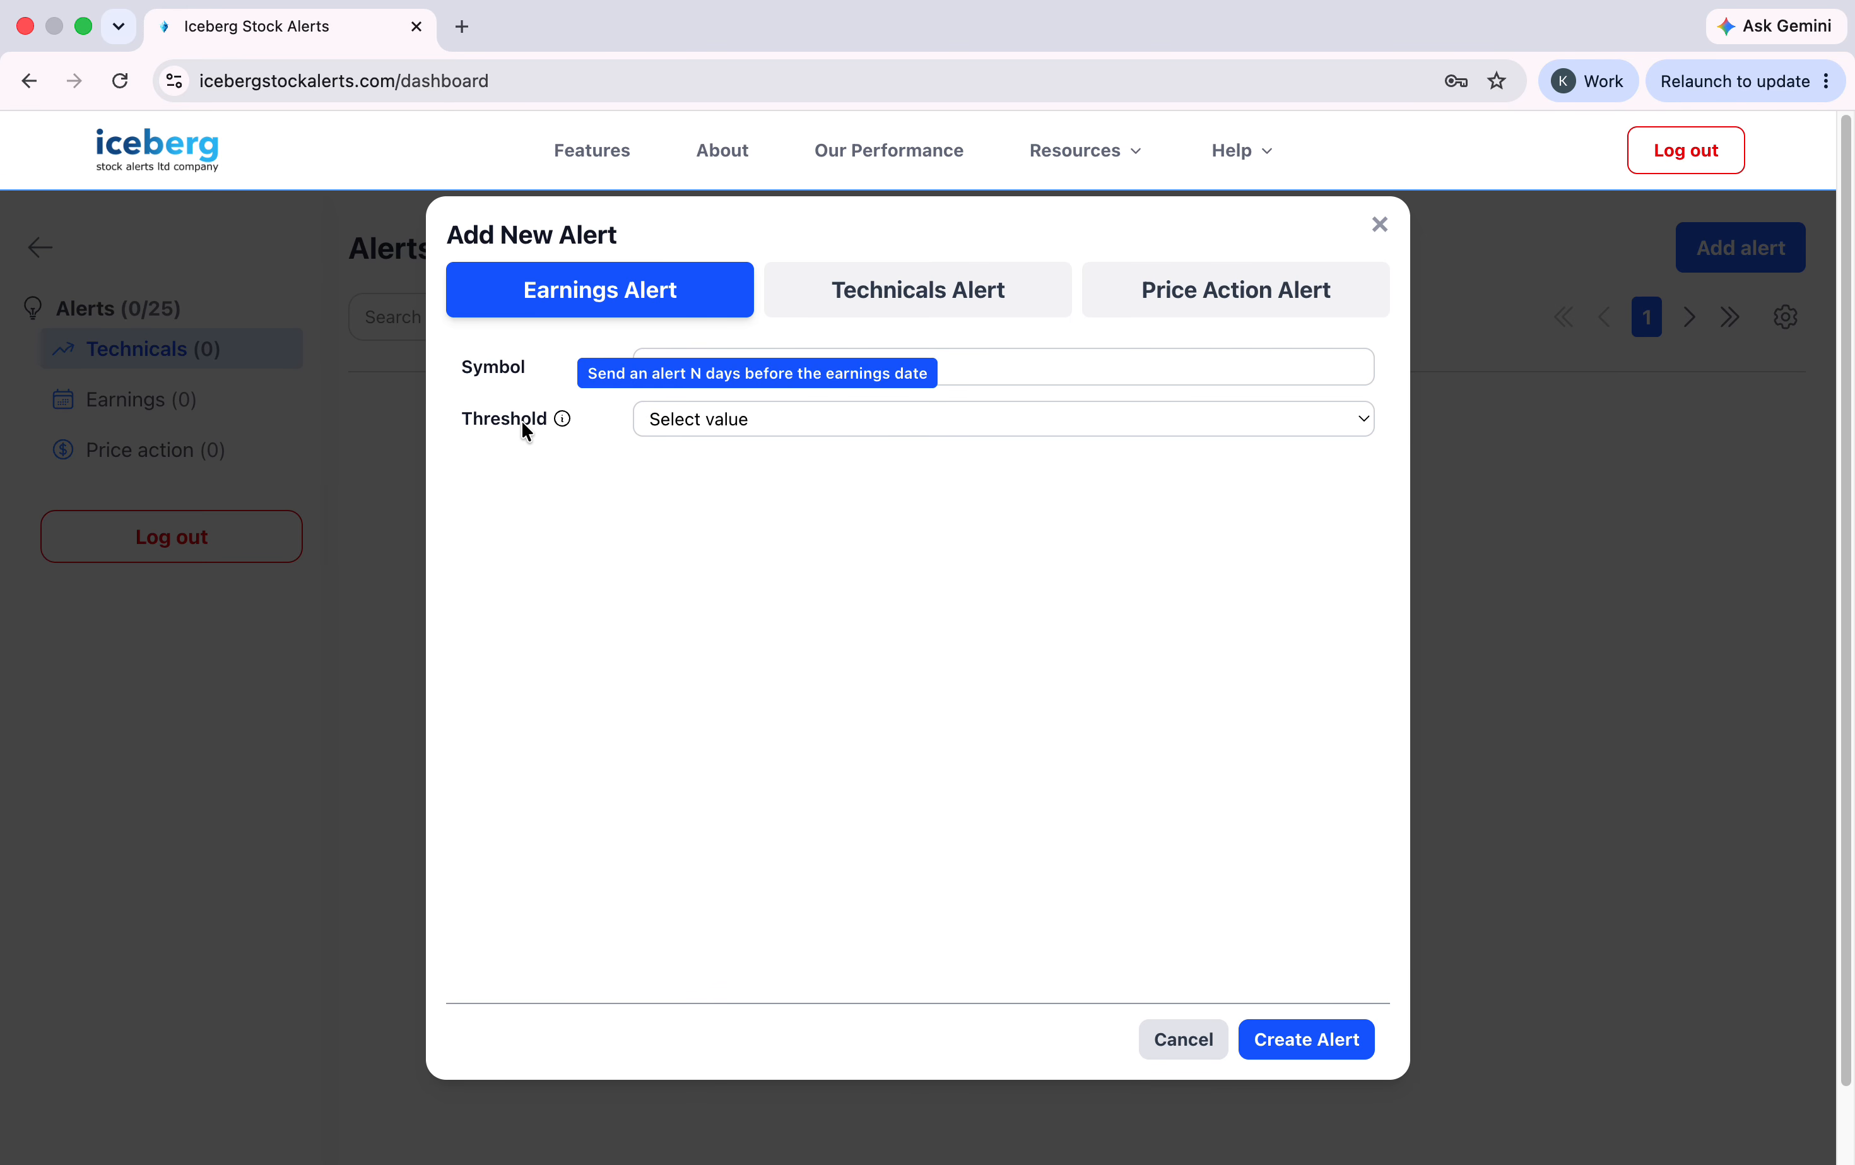
{"action": "left_click", "coordinate": [823, 419]}
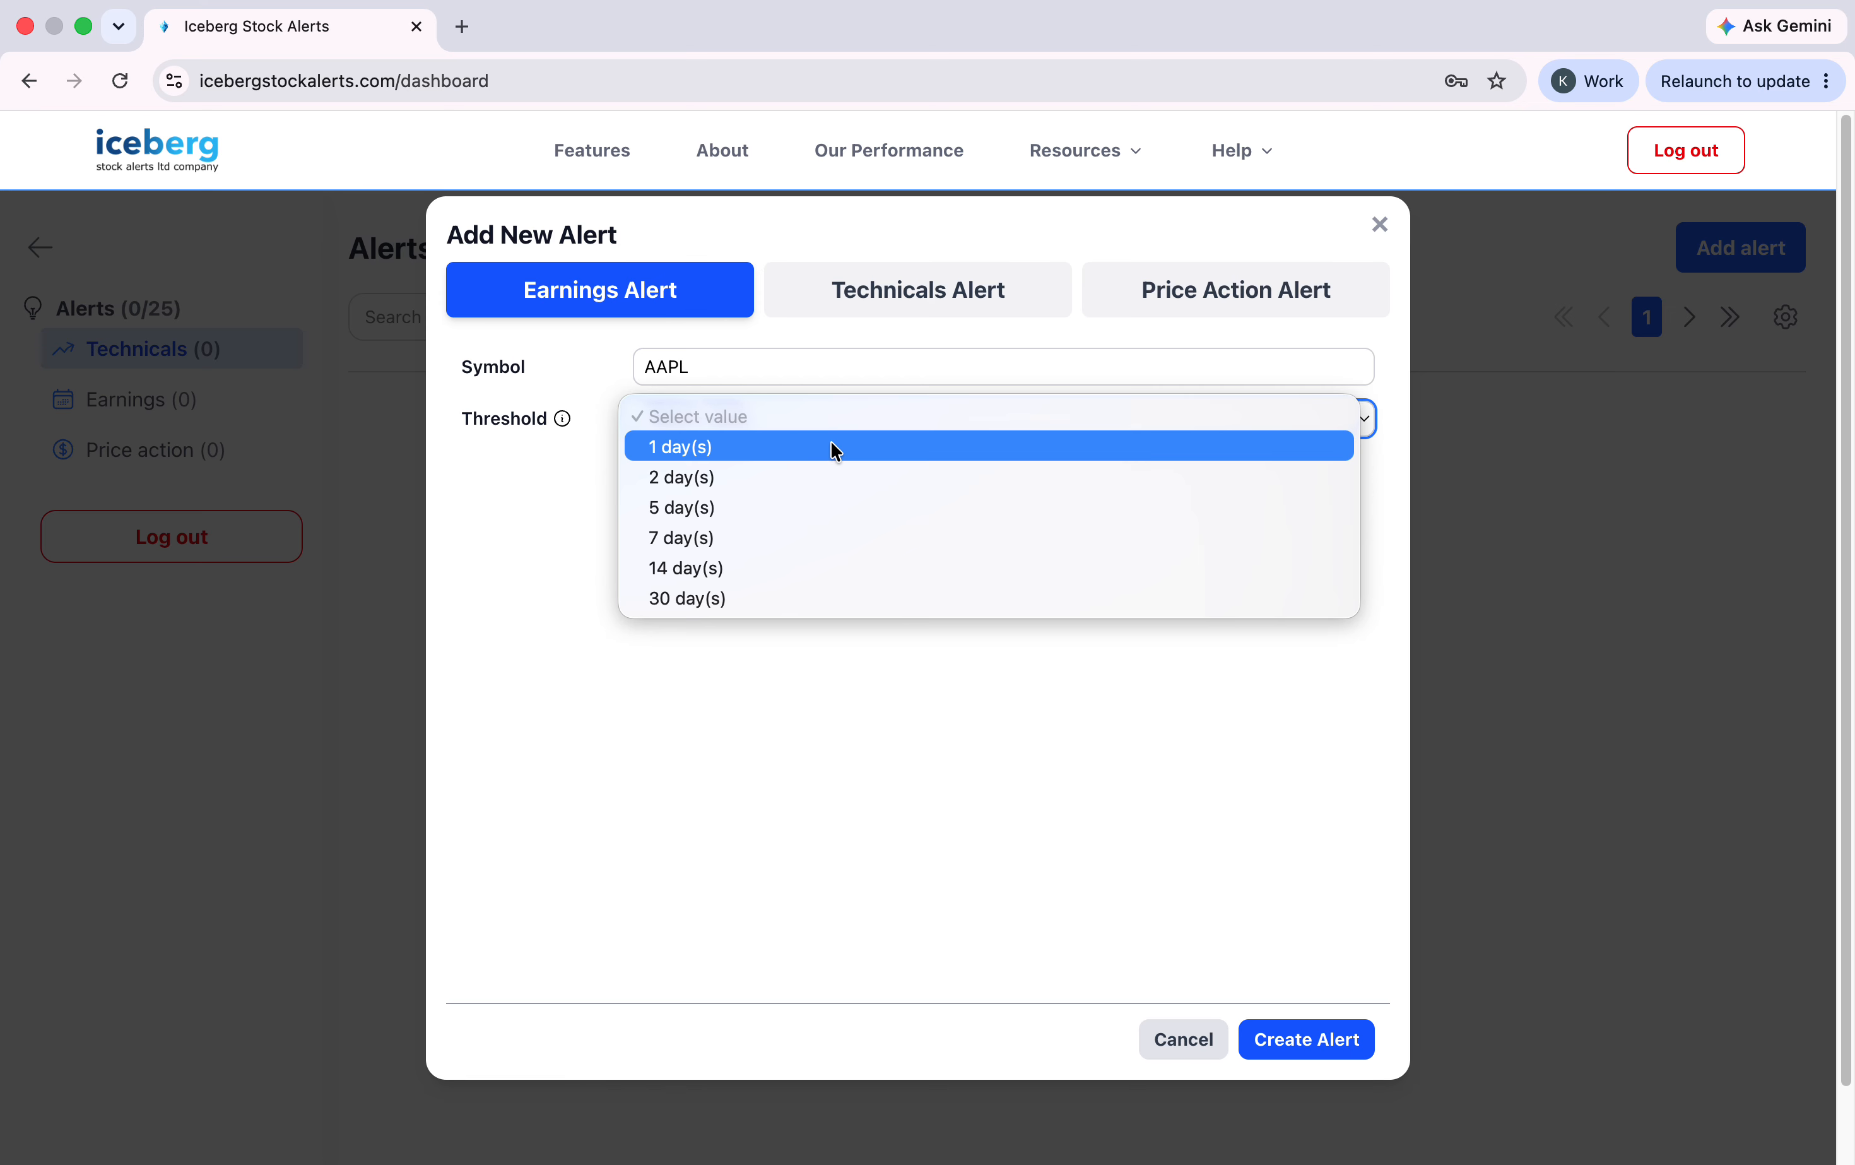
{"action": "left_click", "coordinate": [860, 555]}
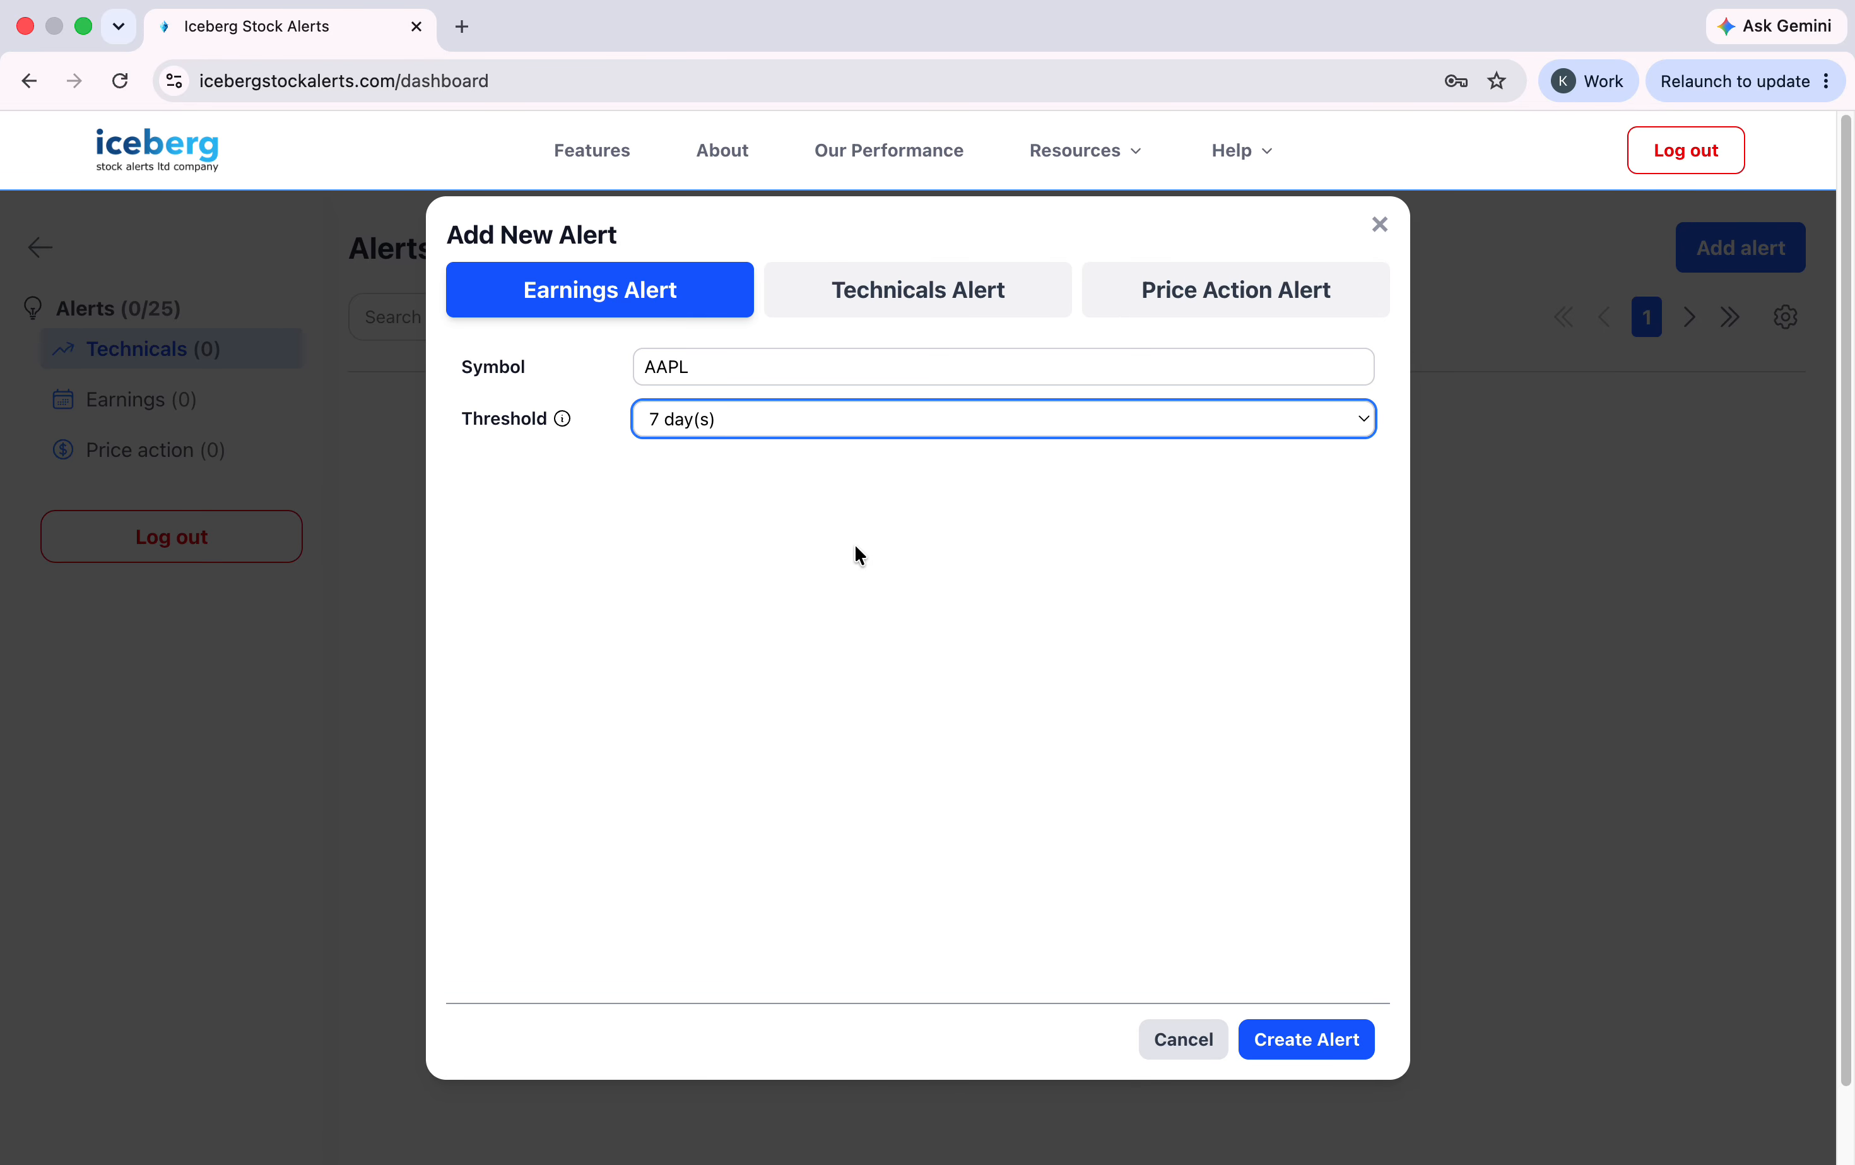
{"action": "left_click", "coordinate": [1327, 1050]}
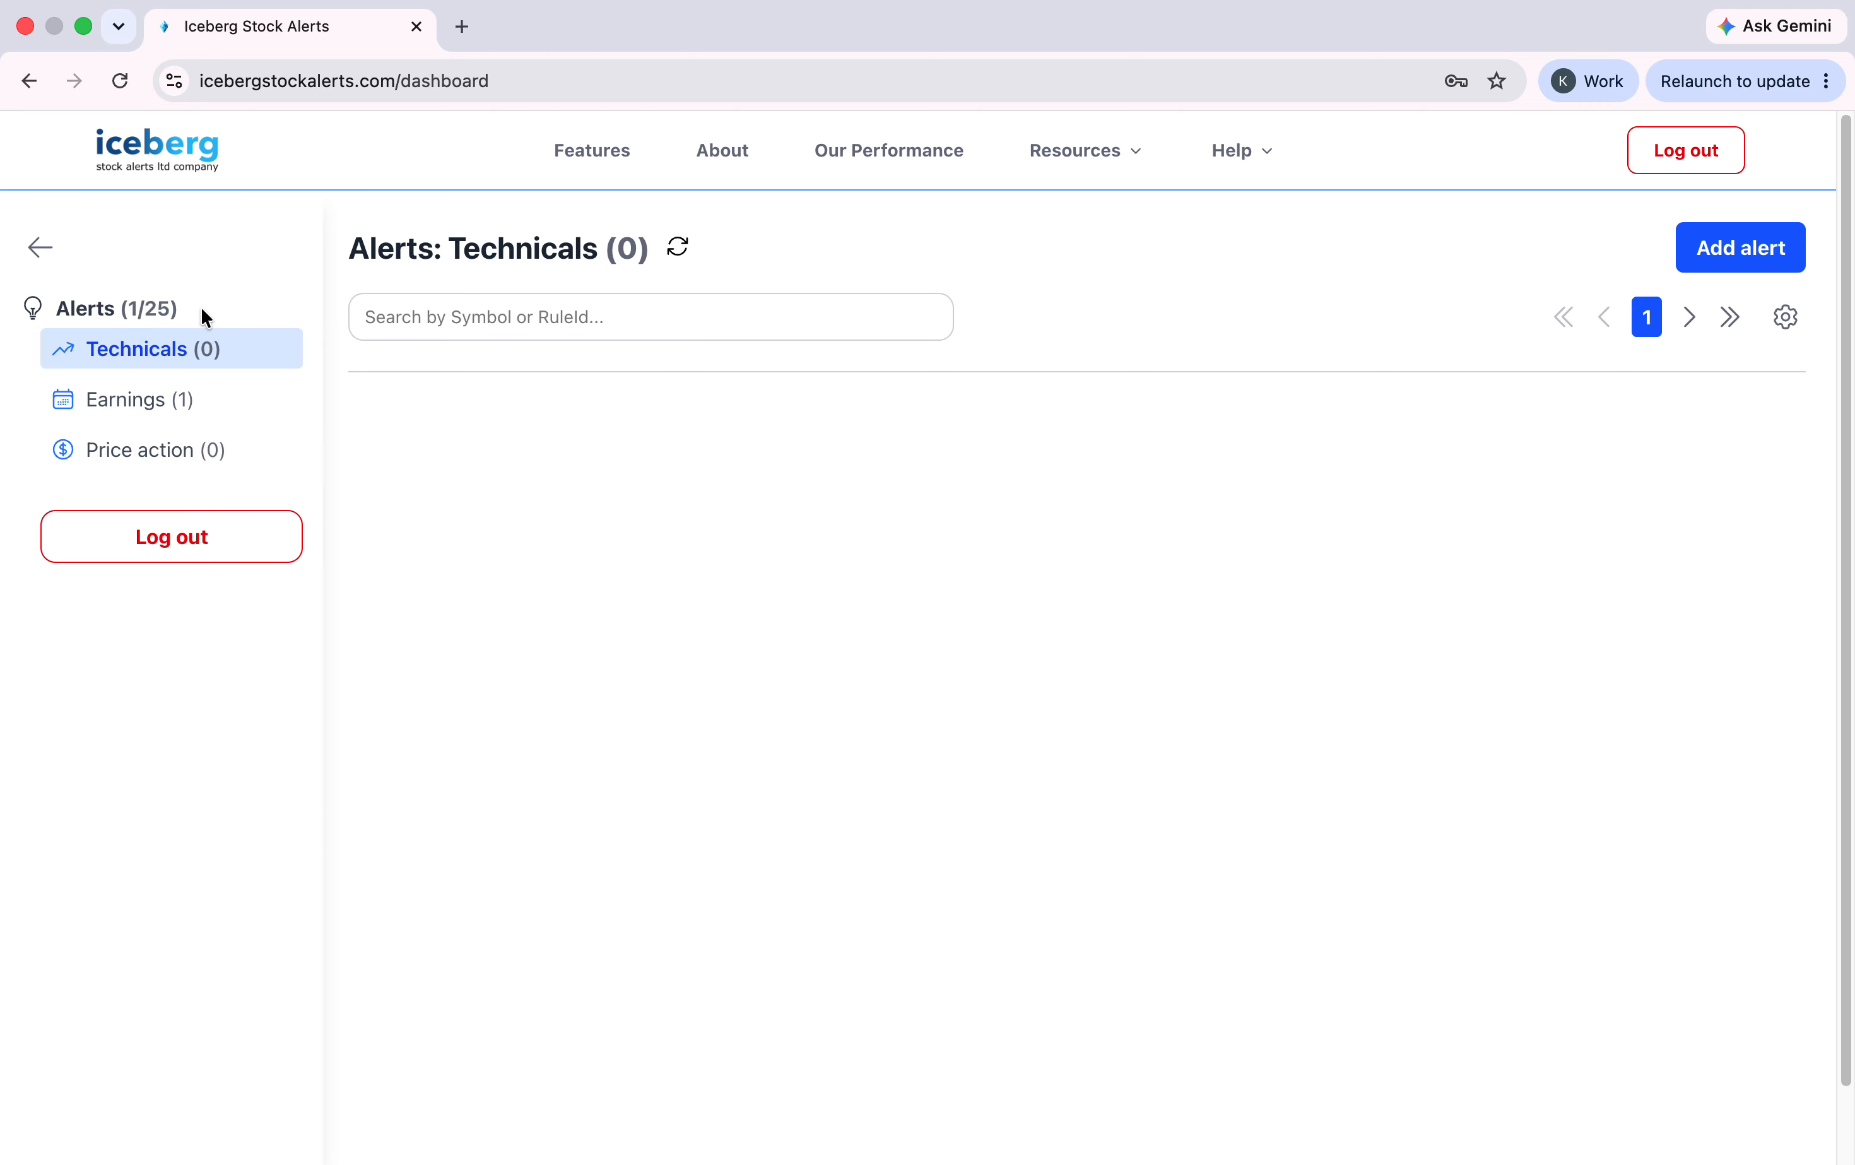
{"action": "left_click", "coordinate": [148, 411]}
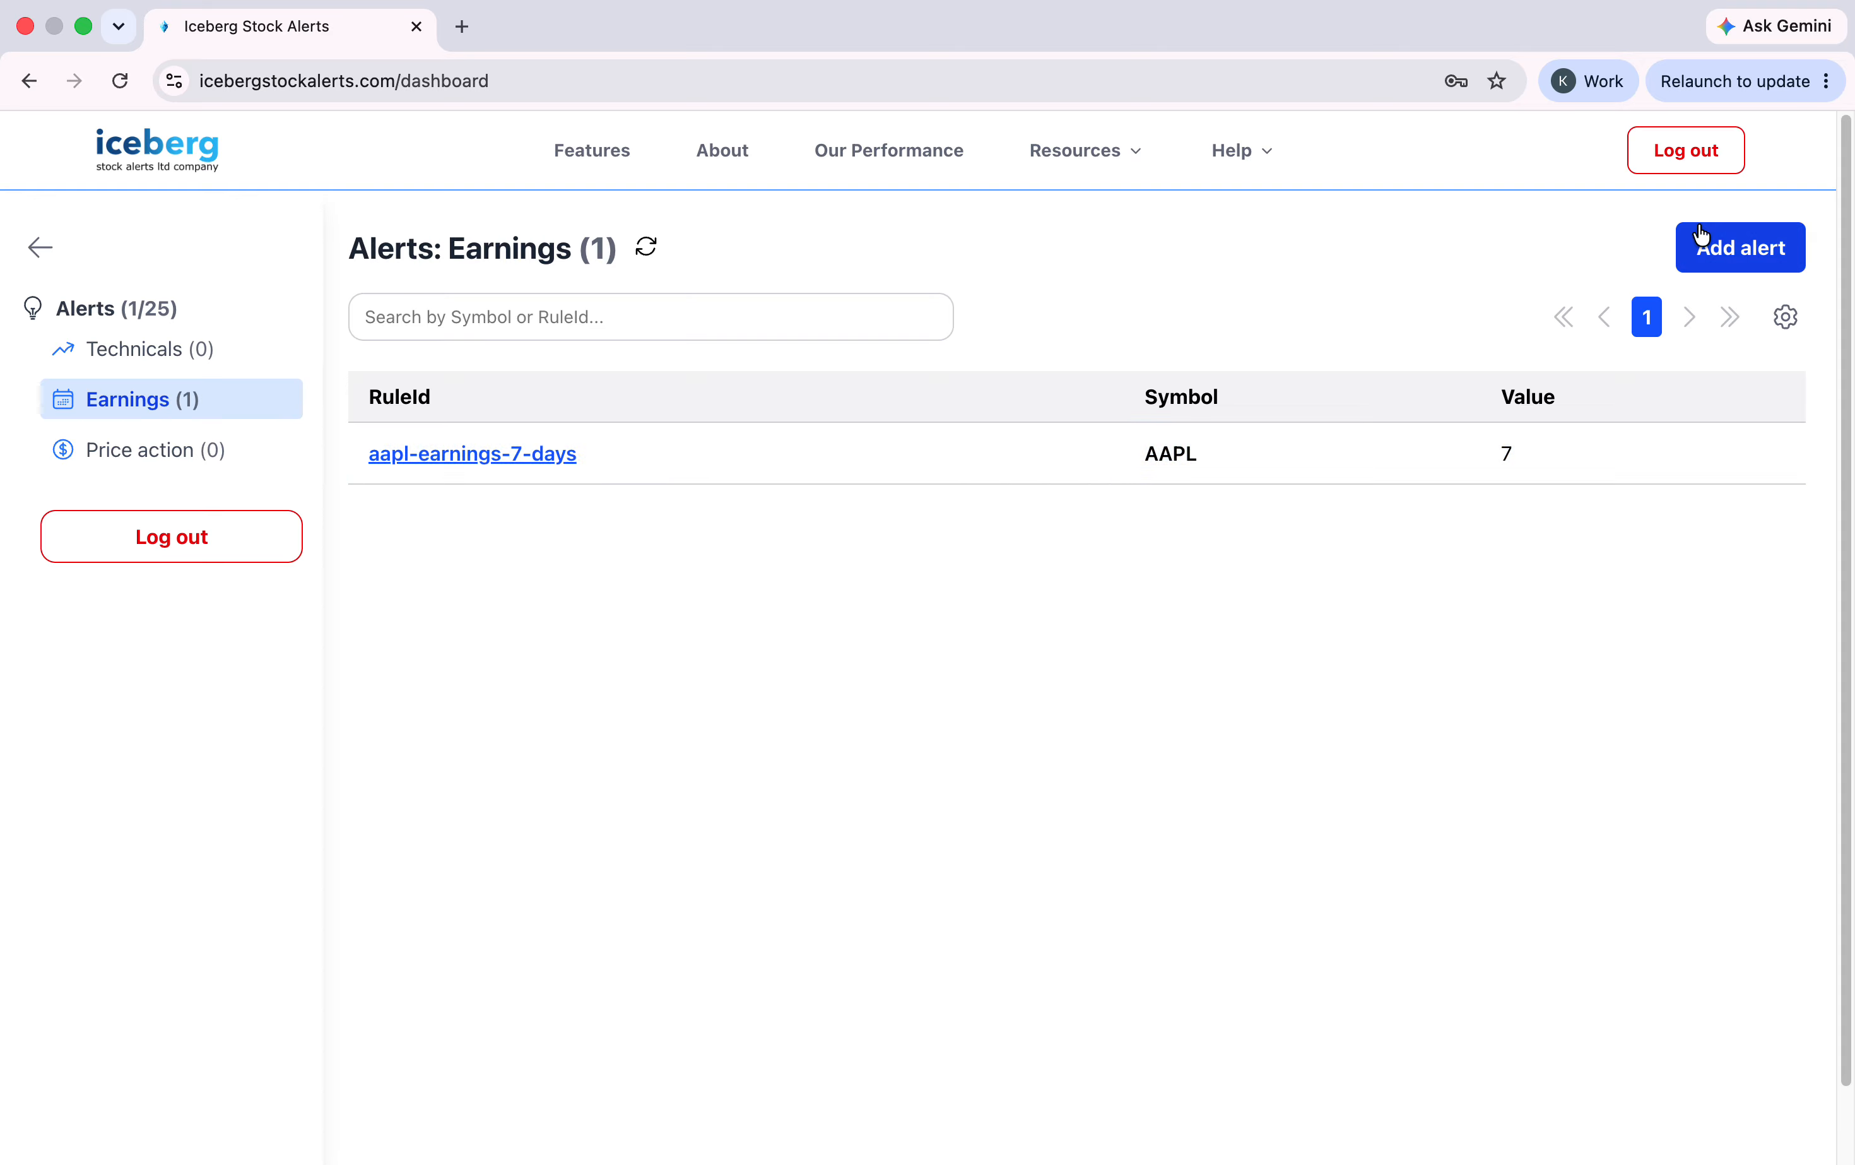
- Start a new technicals alert for AAPL using the Simple Moving Average (SMA) indicator
{"action": "left_click", "coordinate": [1749, 264]}
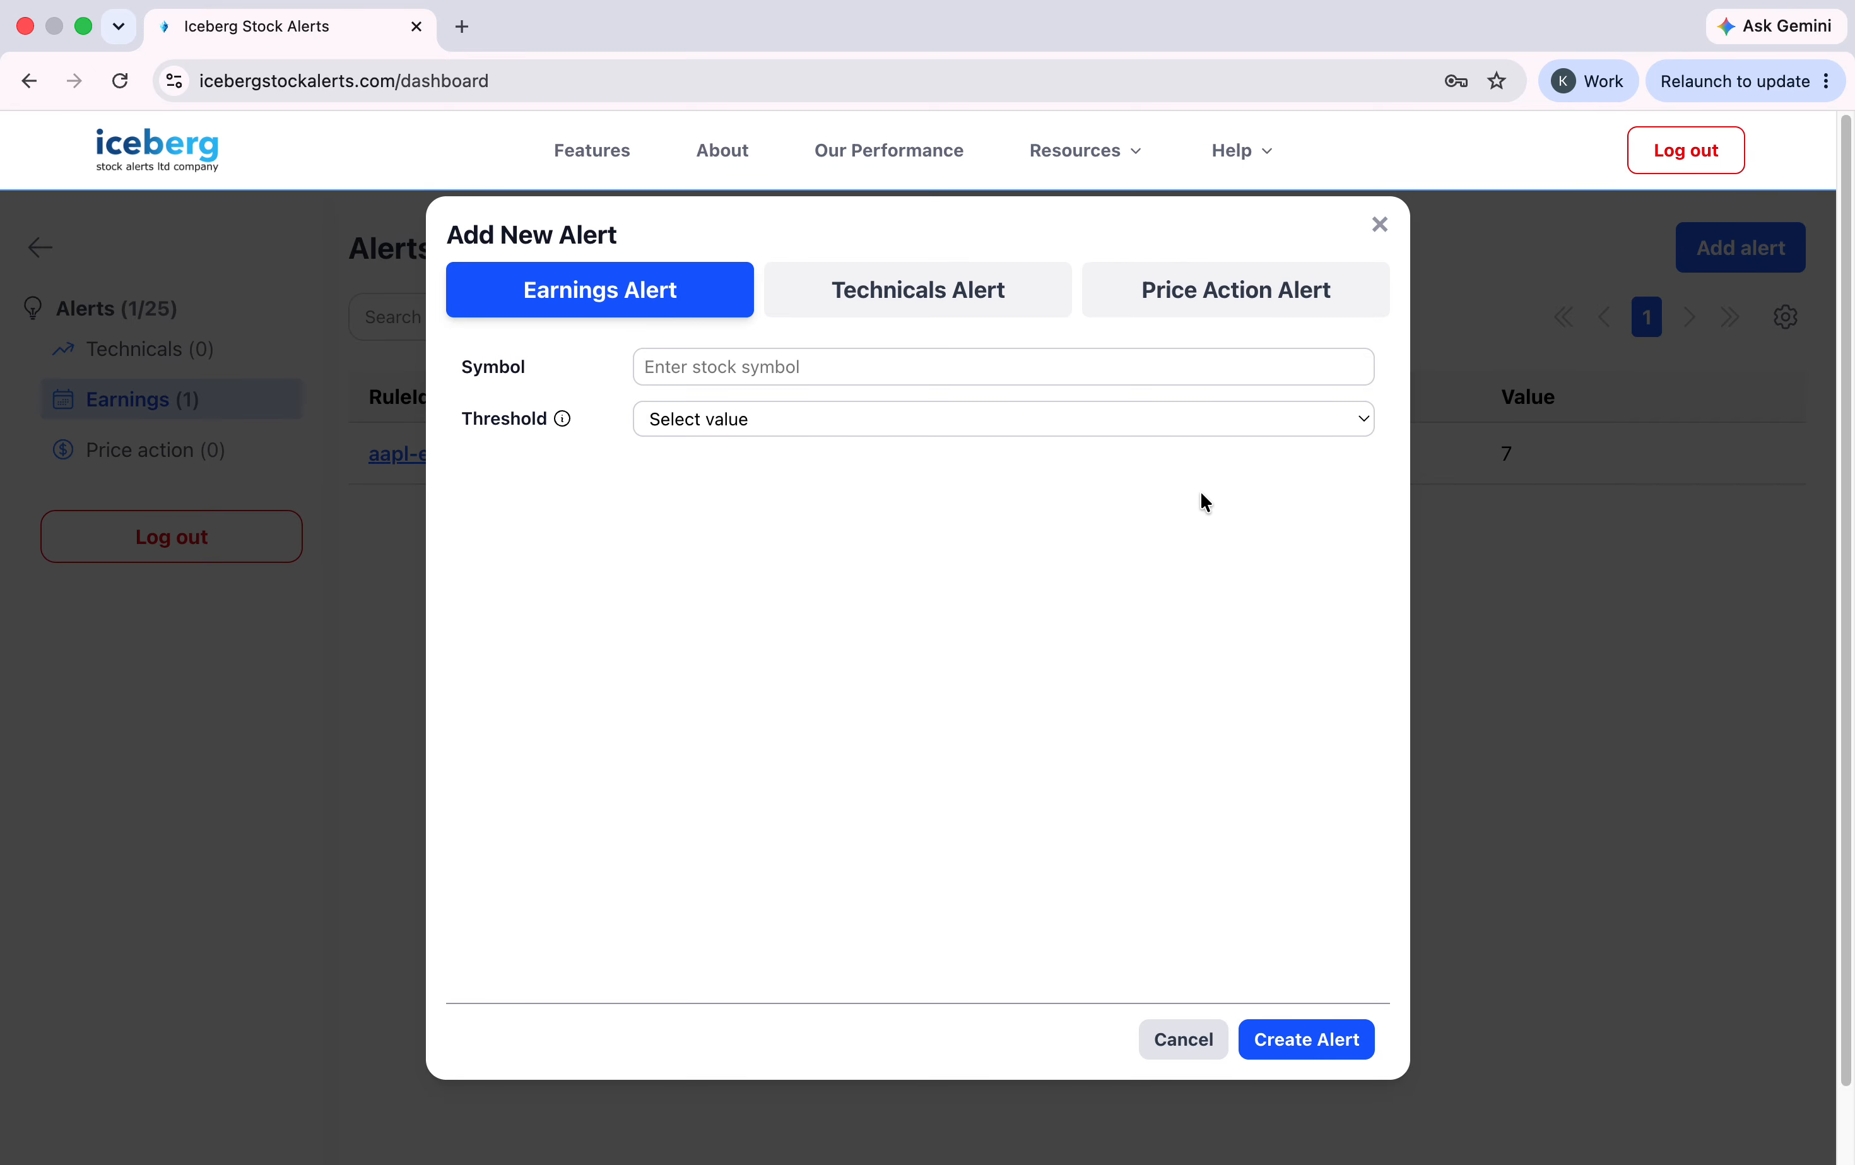
{"action": "left_click", "coordinate": [925, 295]}
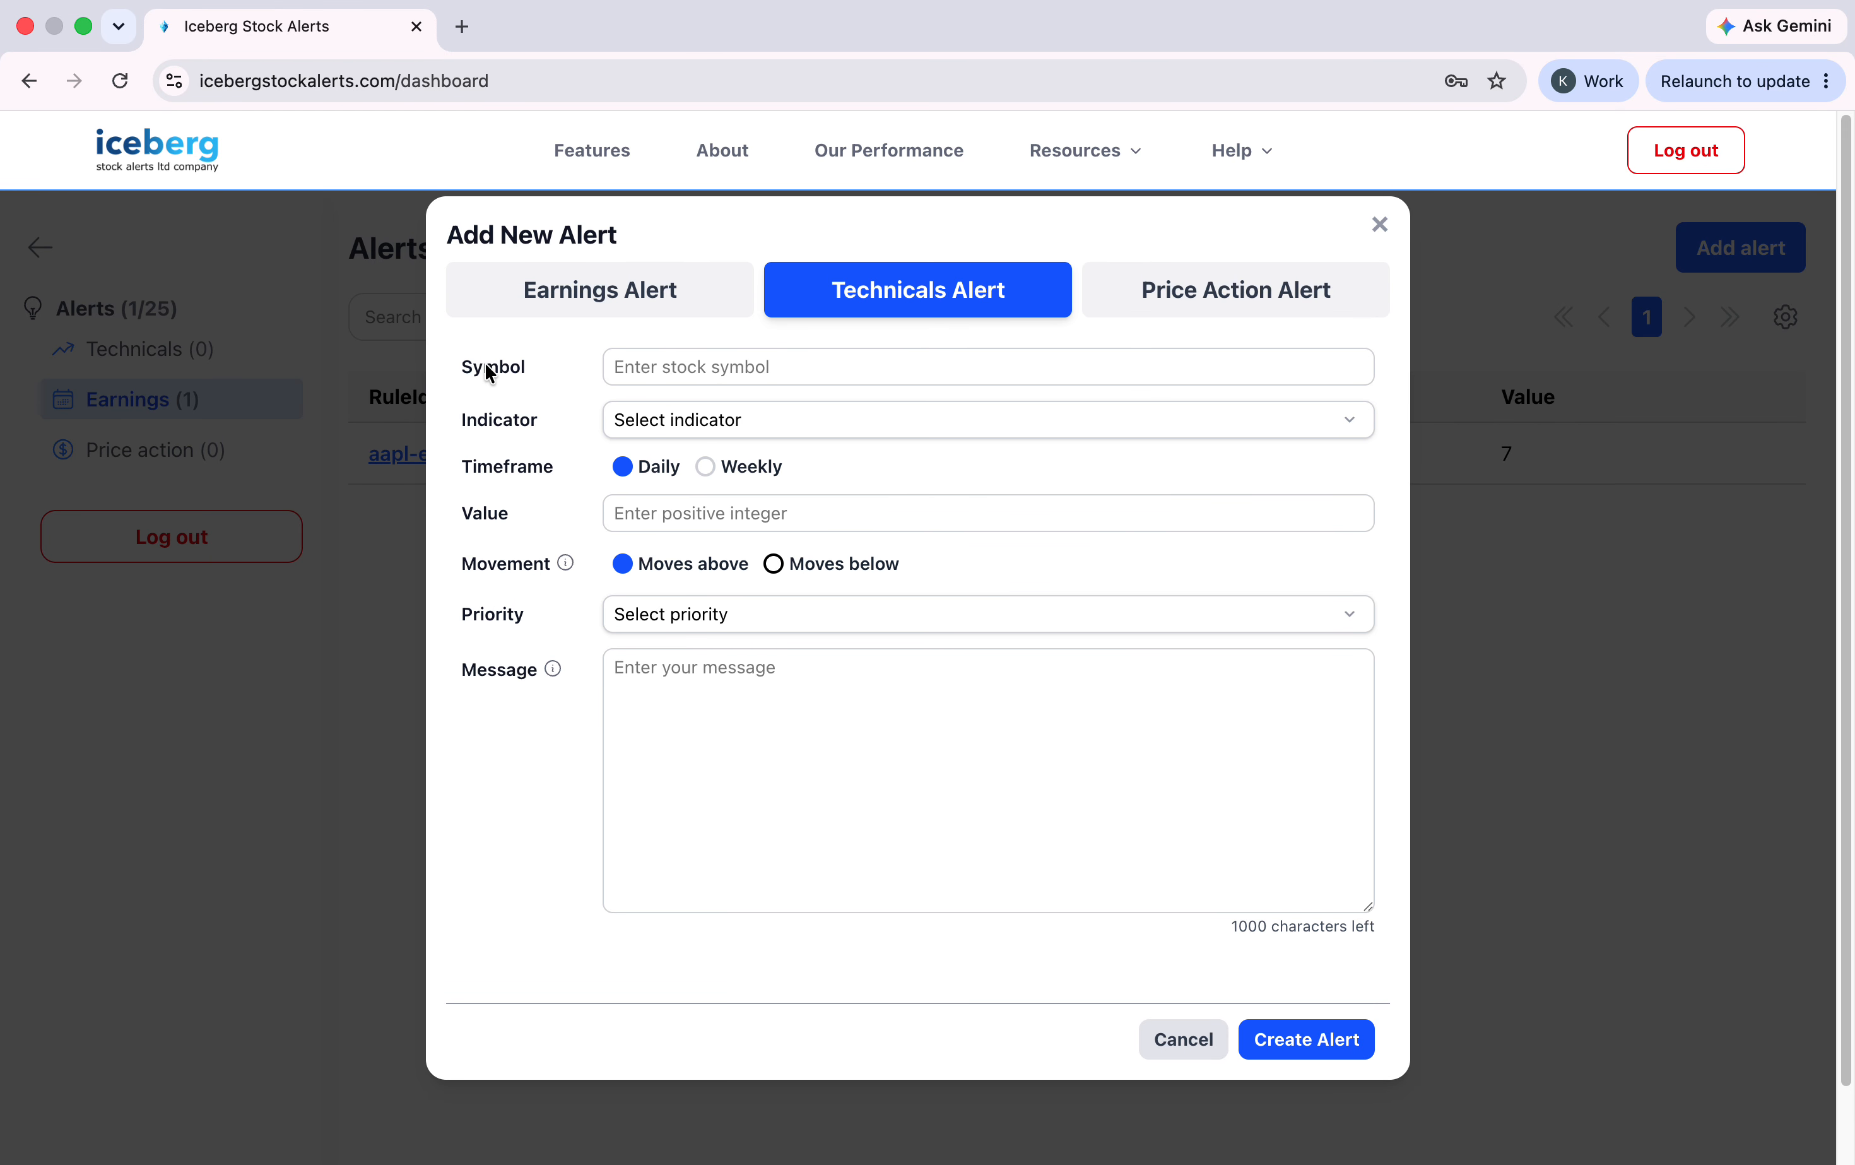
{"action": "left_click", "coordinate": [654, 367]}
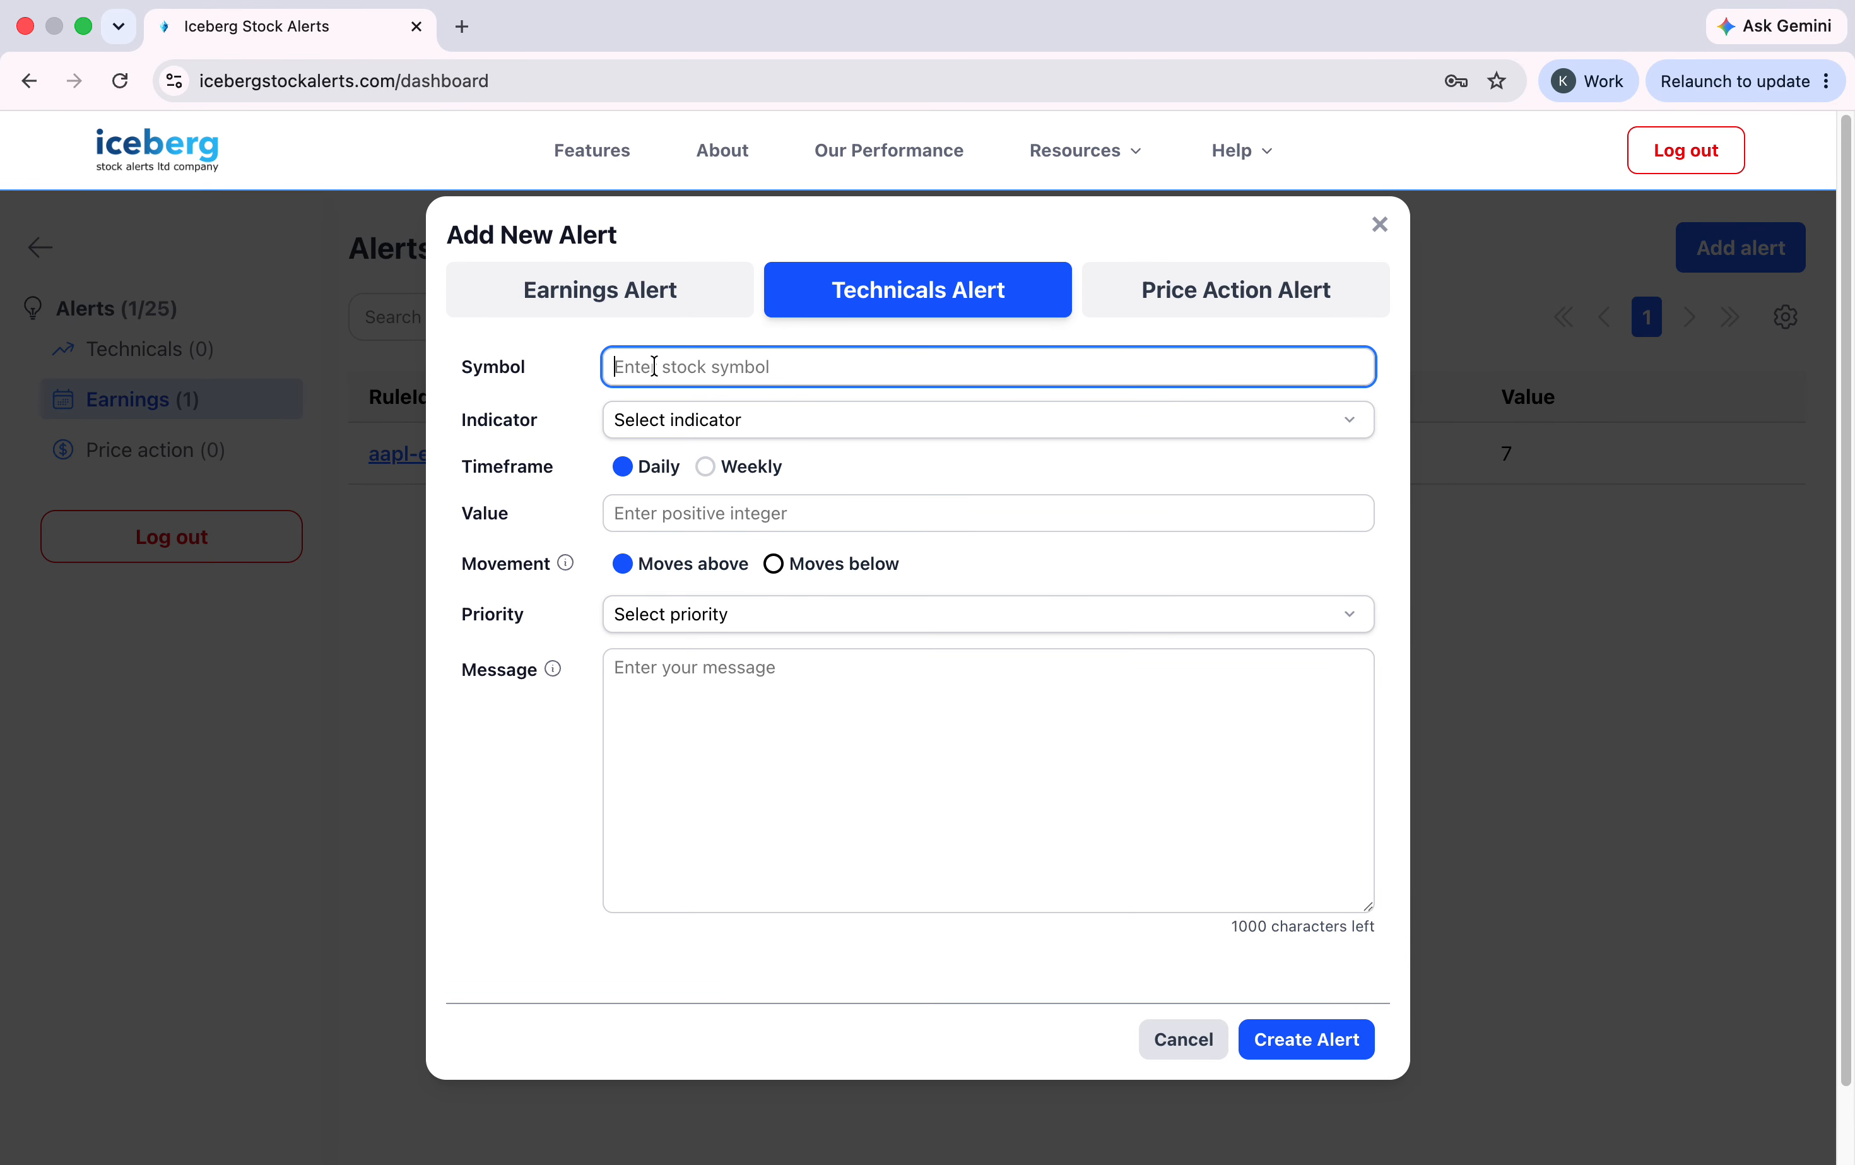
{"action": "type", "text": "AAPL"}
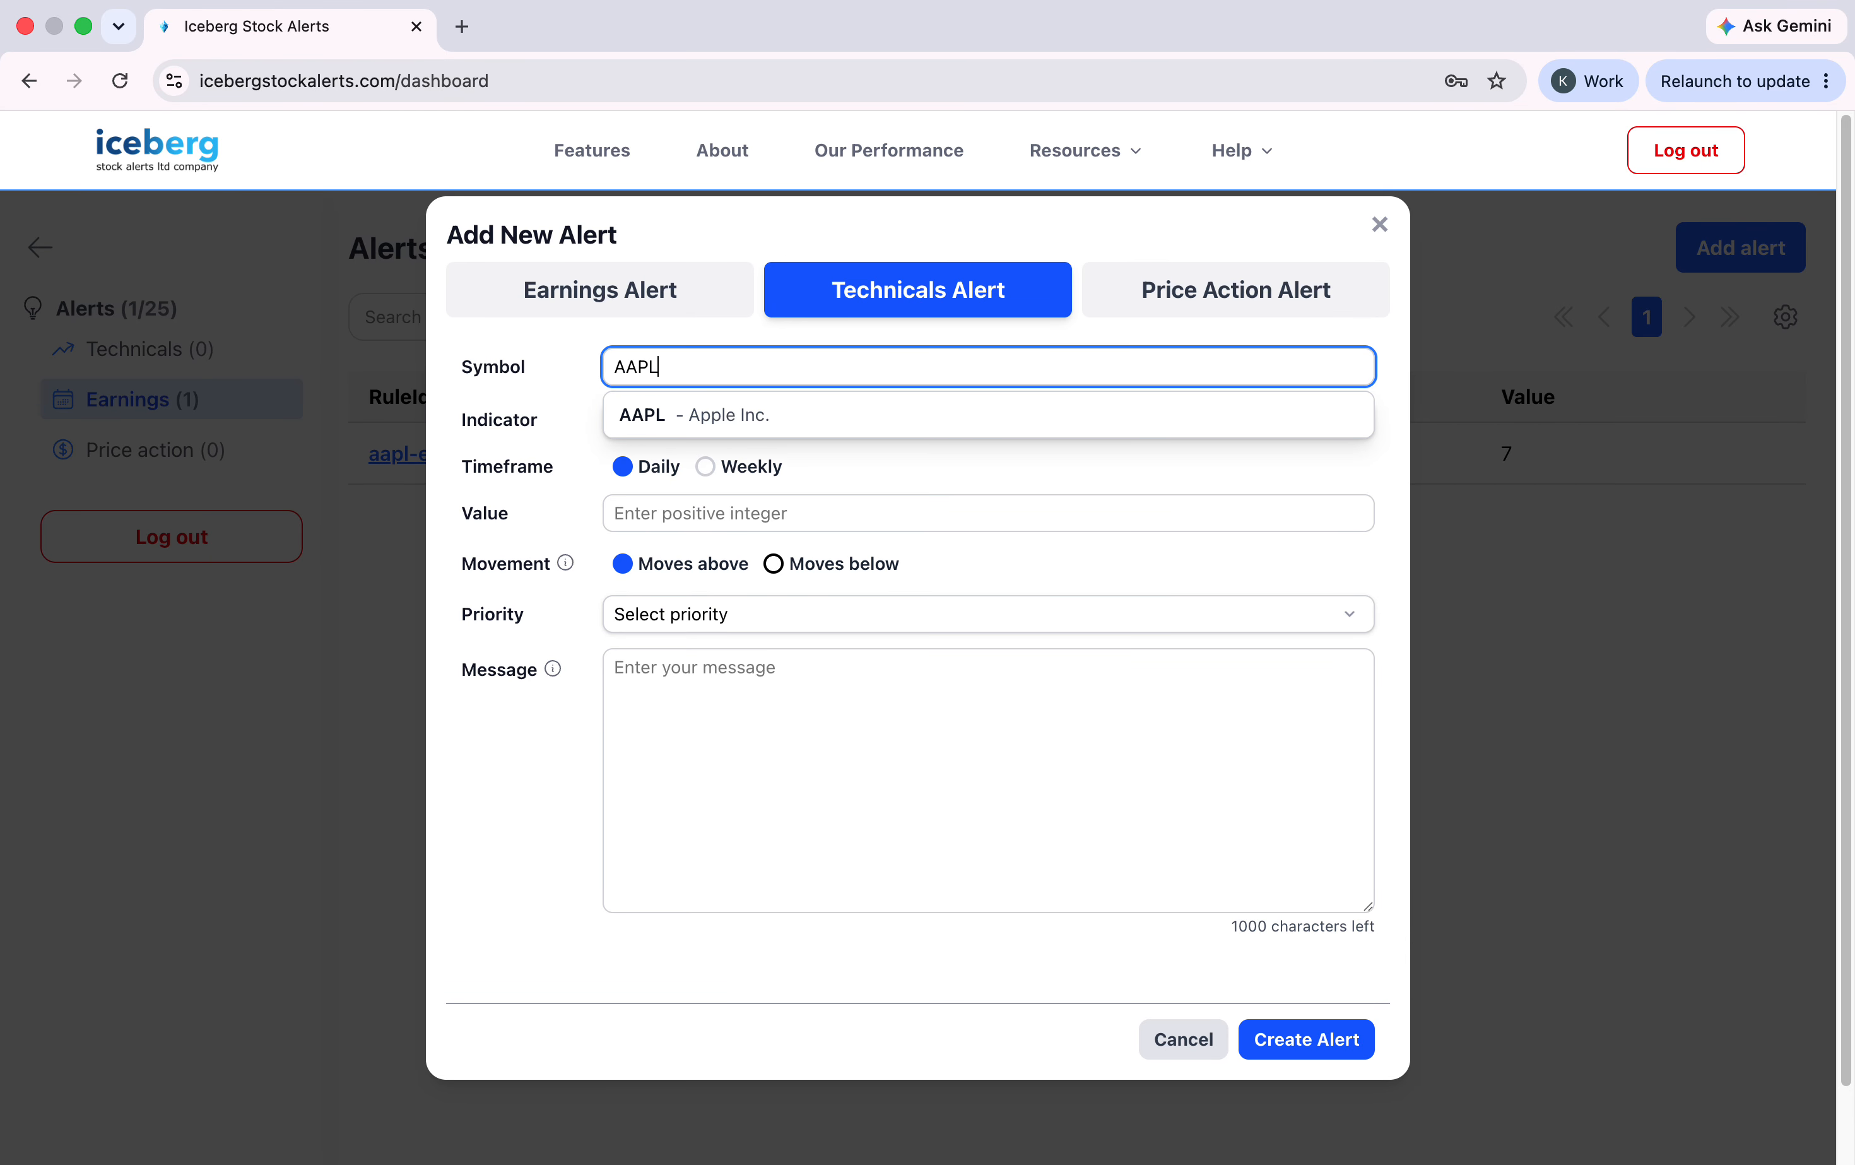
{"action": "left_click", "coordinate": [698, 416]}
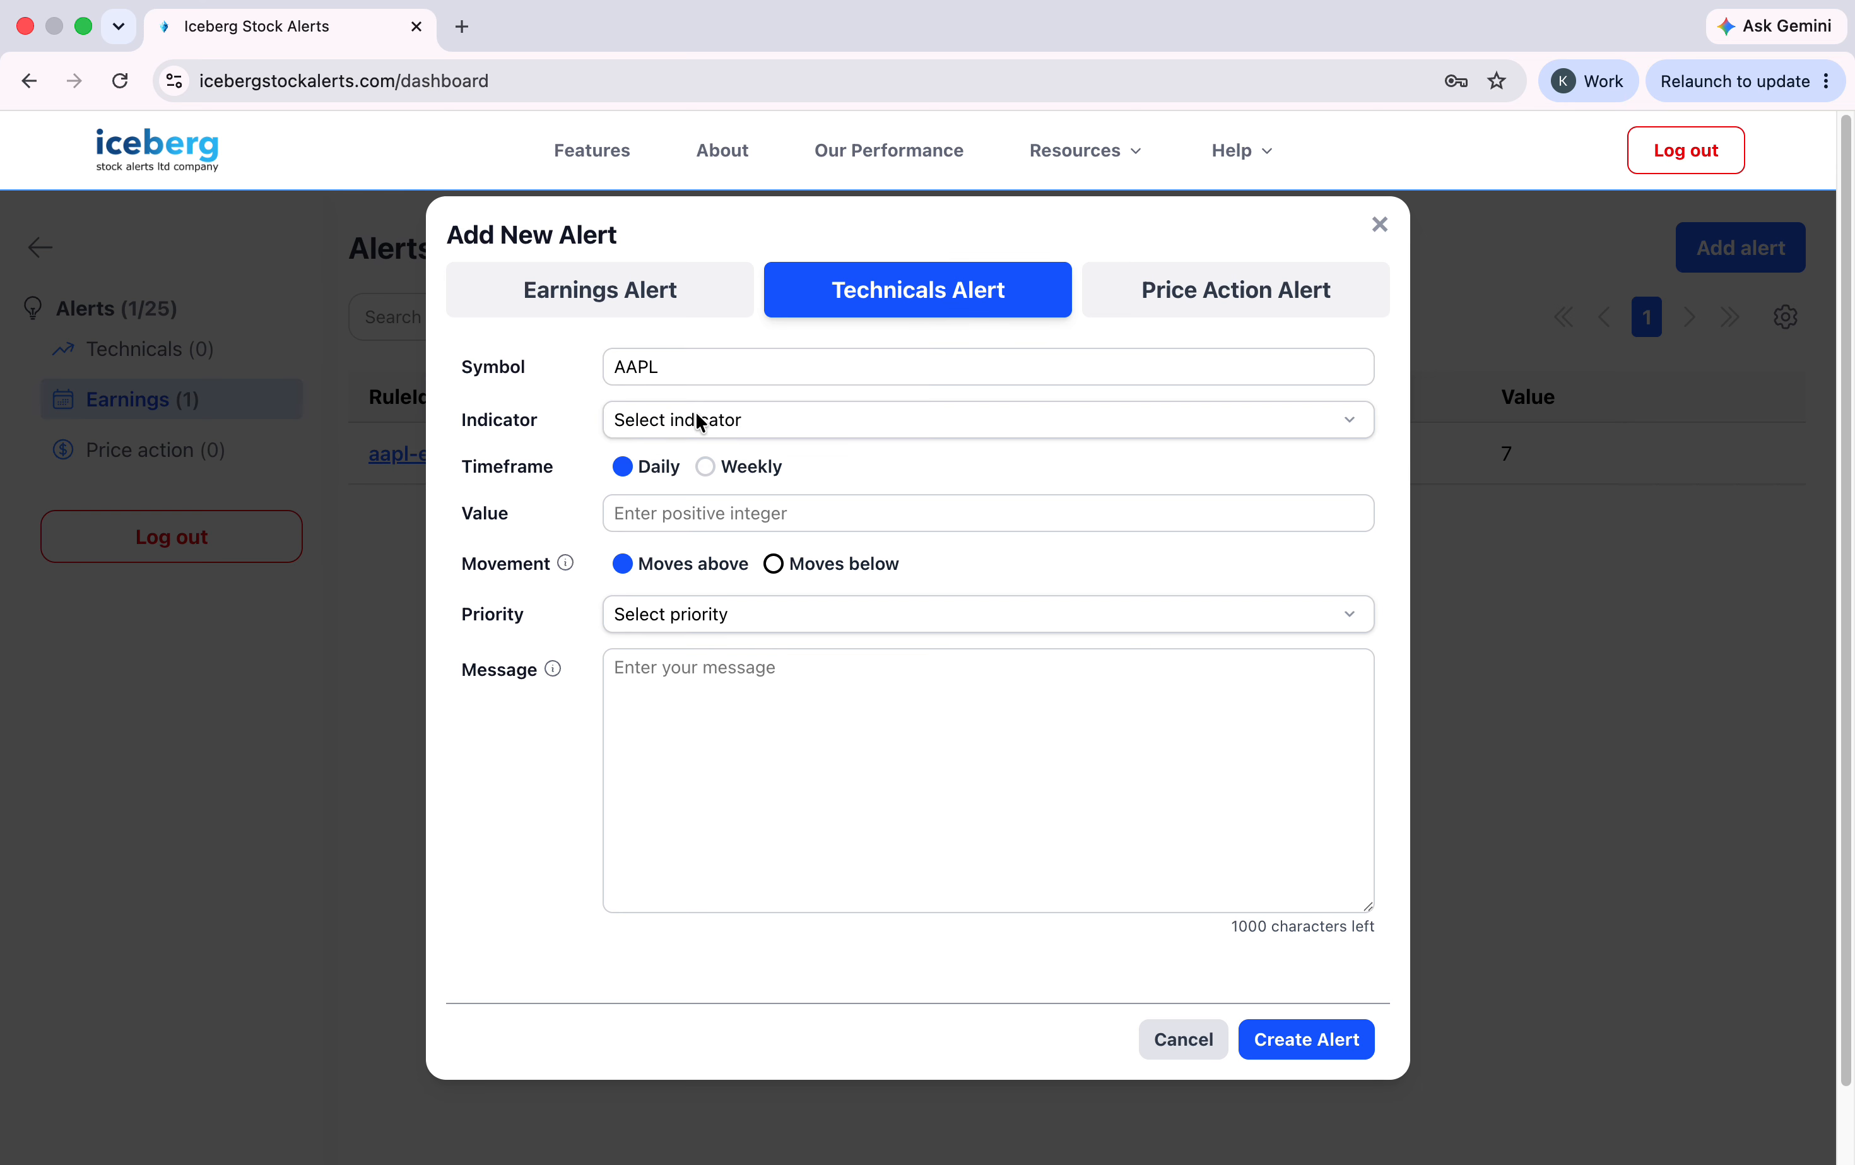
{"action": "left_click", "coordinate": [735, 420]}
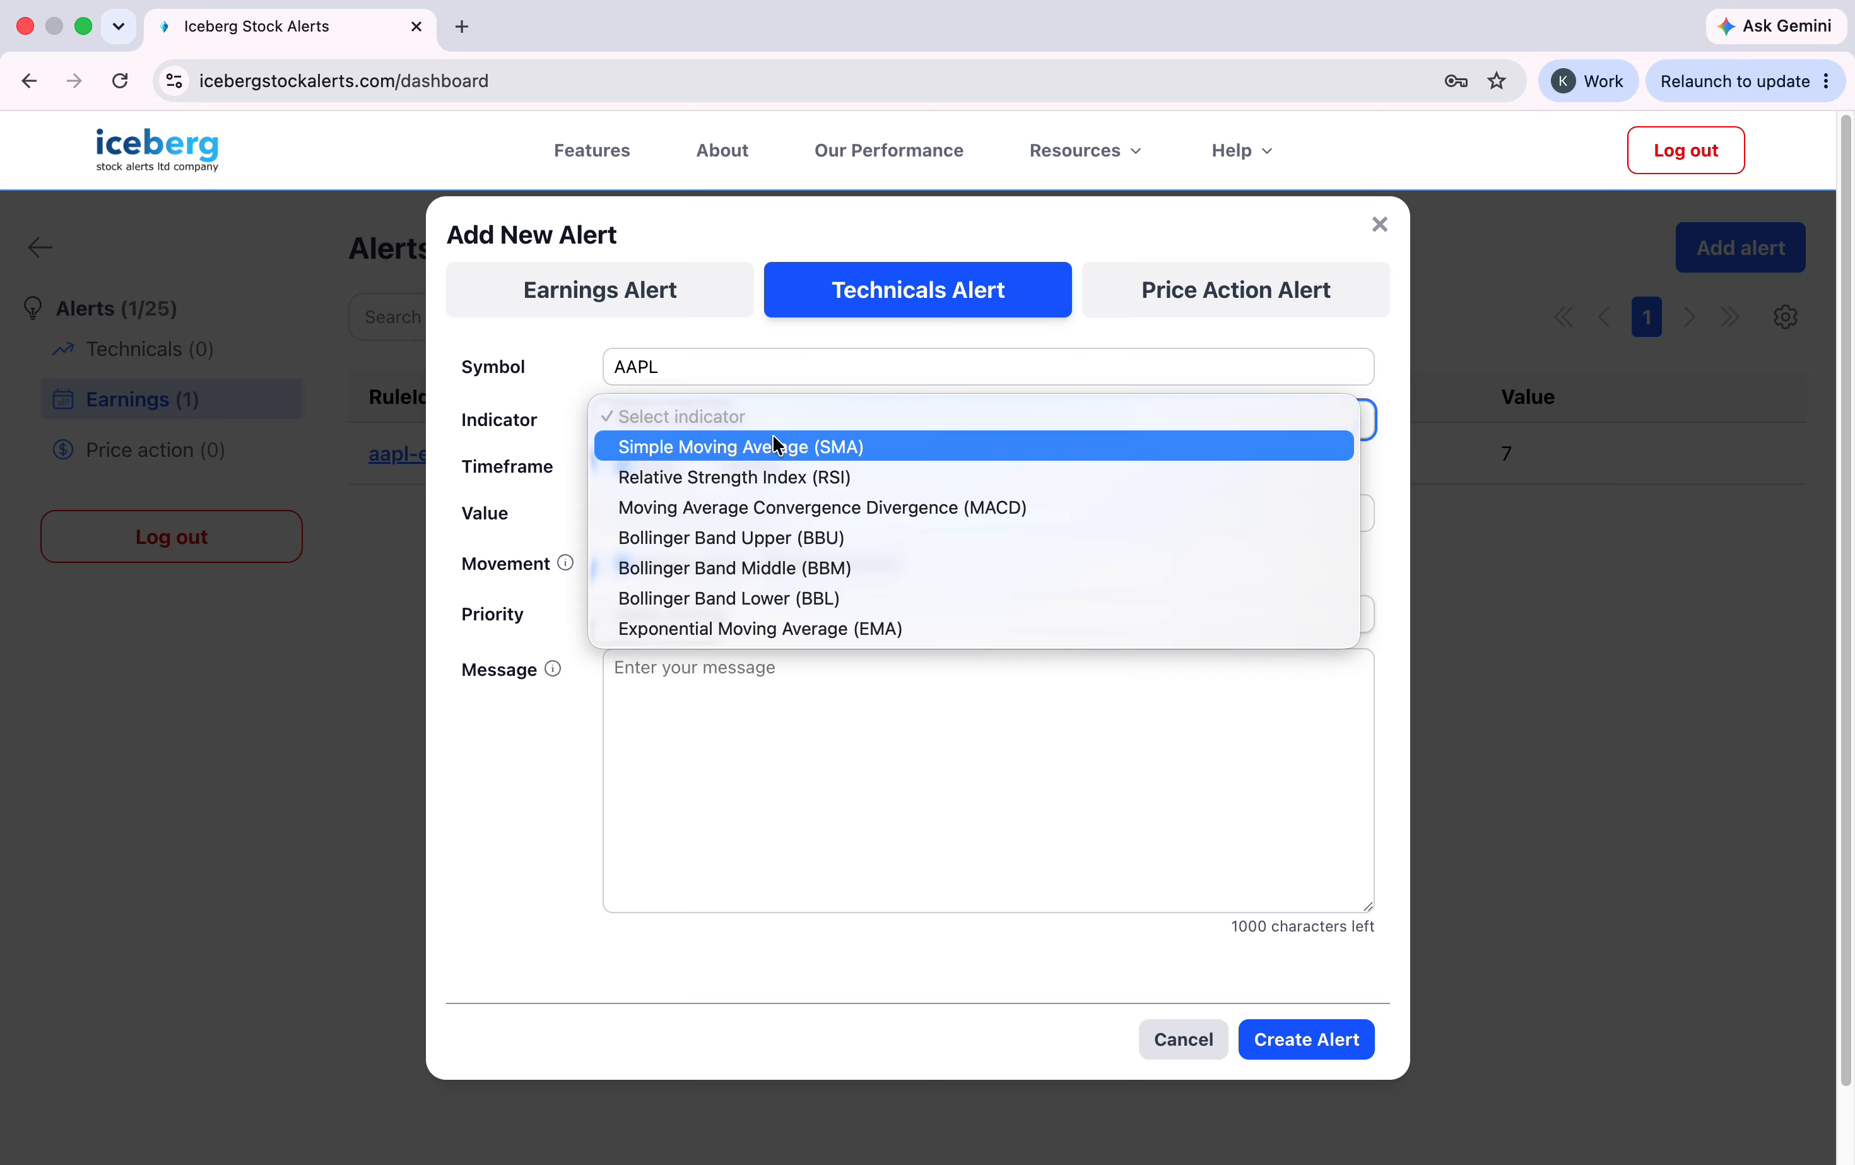
{"action": "left_click", "coordinate": [931, 446]}
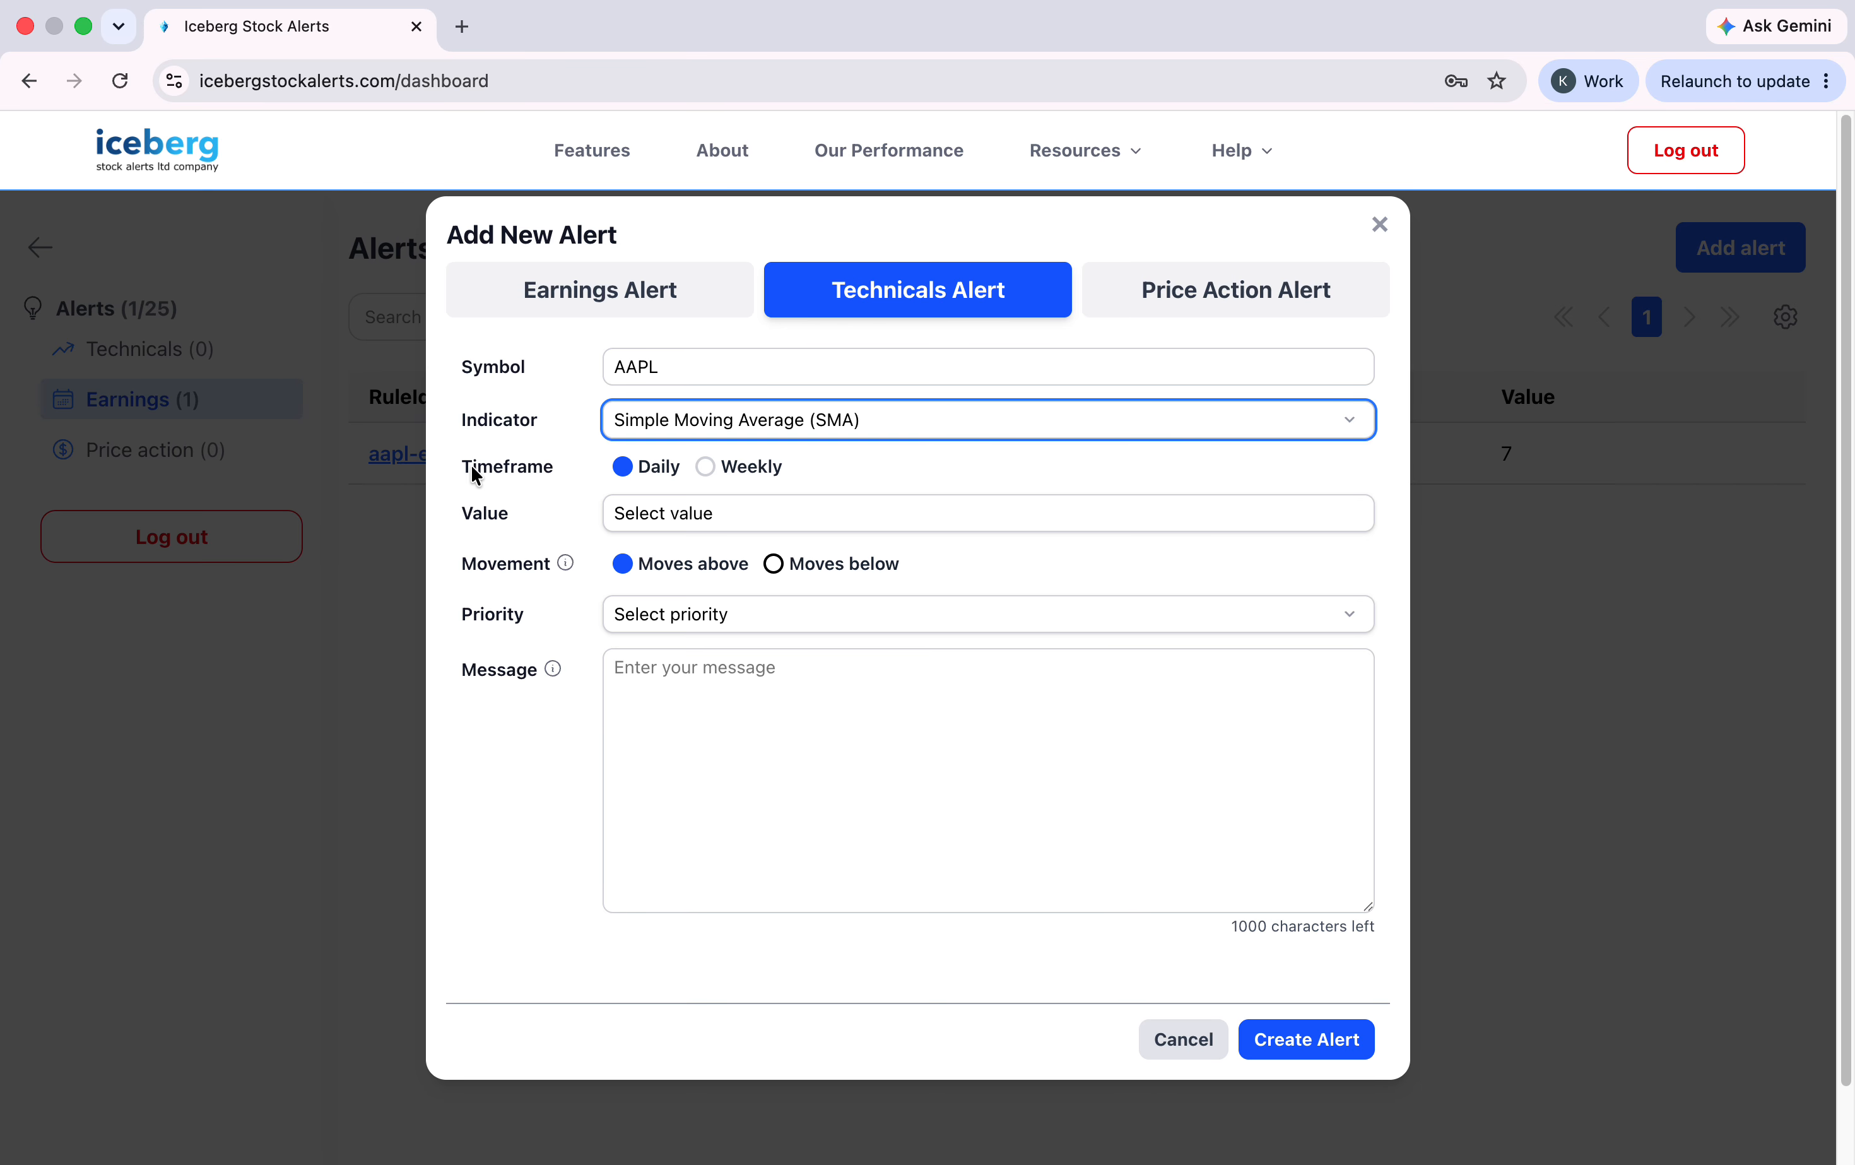
- Compare the SMA values offered for the weekly timeframe with those offered for the daily timeframe
{"action": "left_click", "coordinate": [751, 471]}
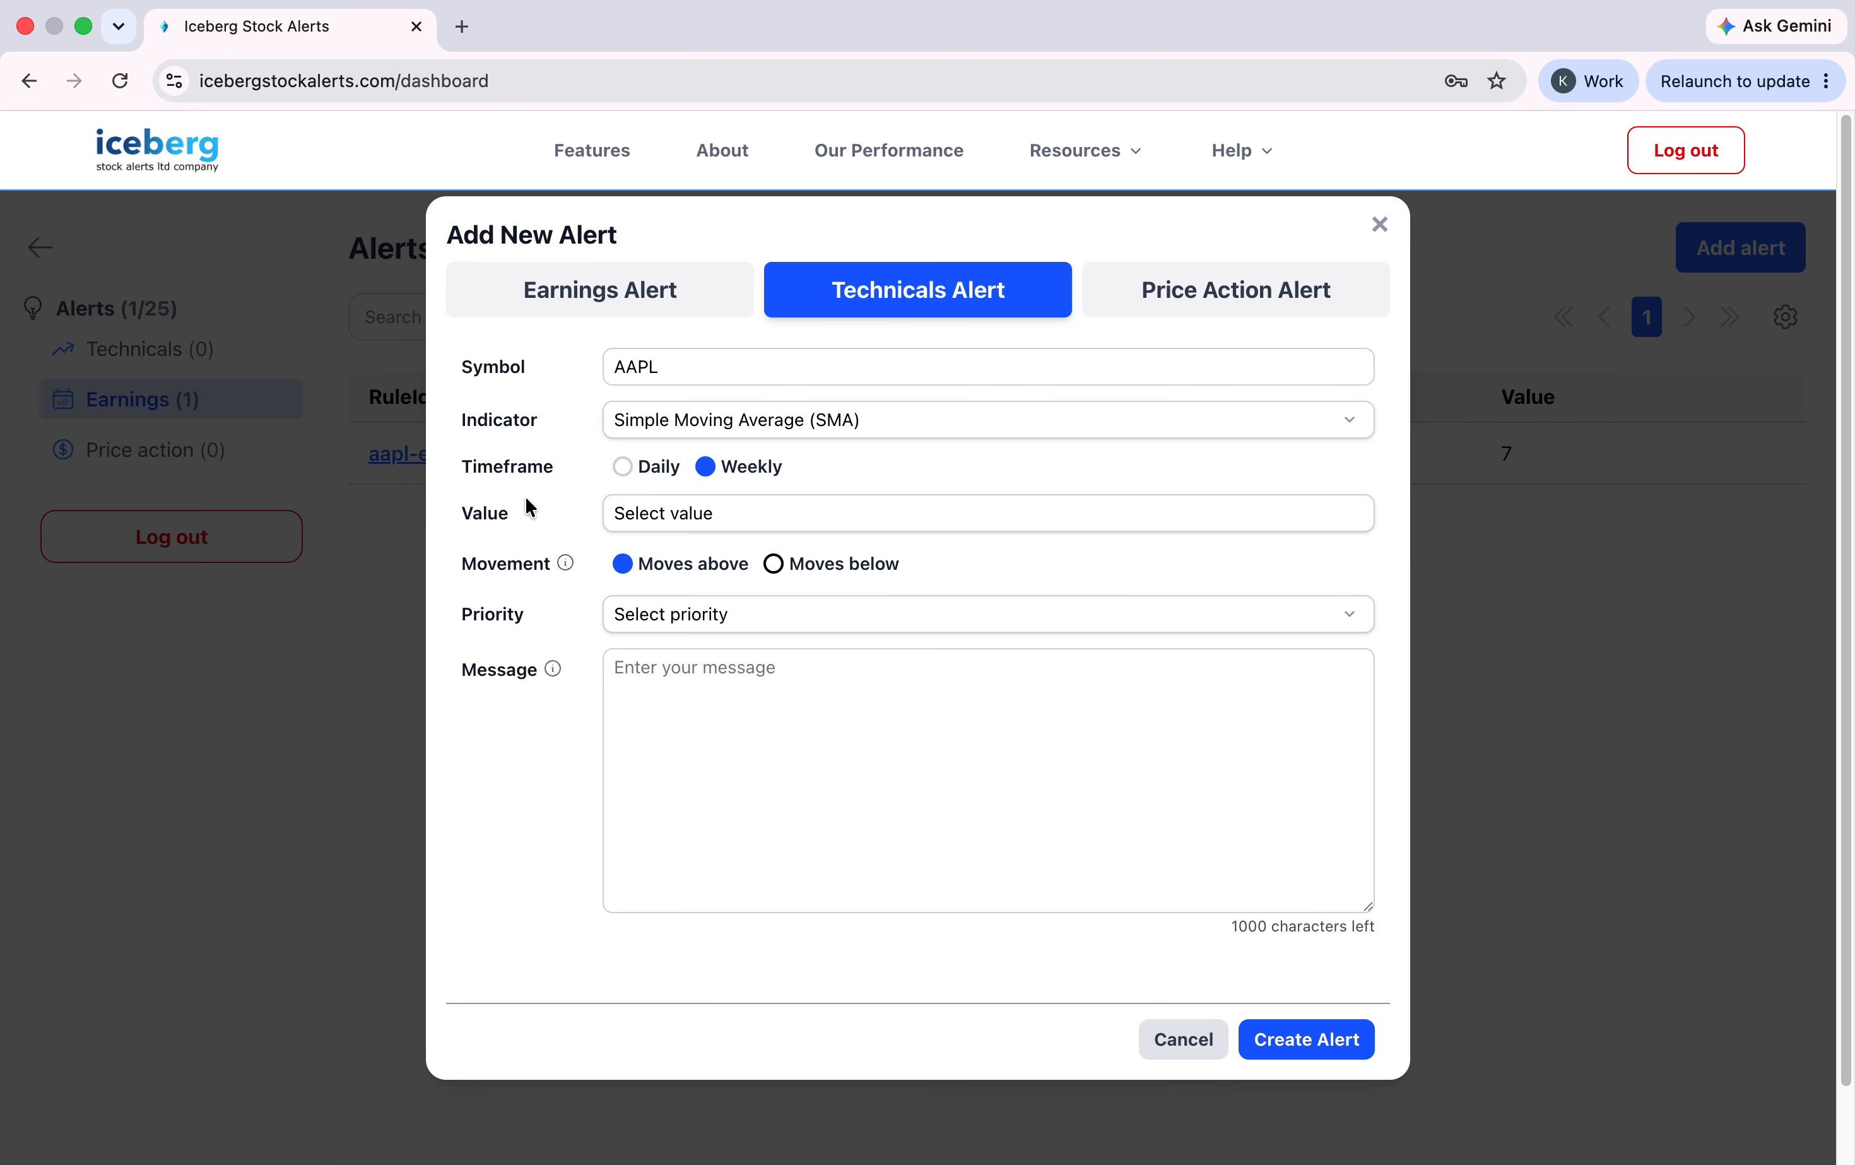
{"action": "left_click", "coordinate": [713, 522]}
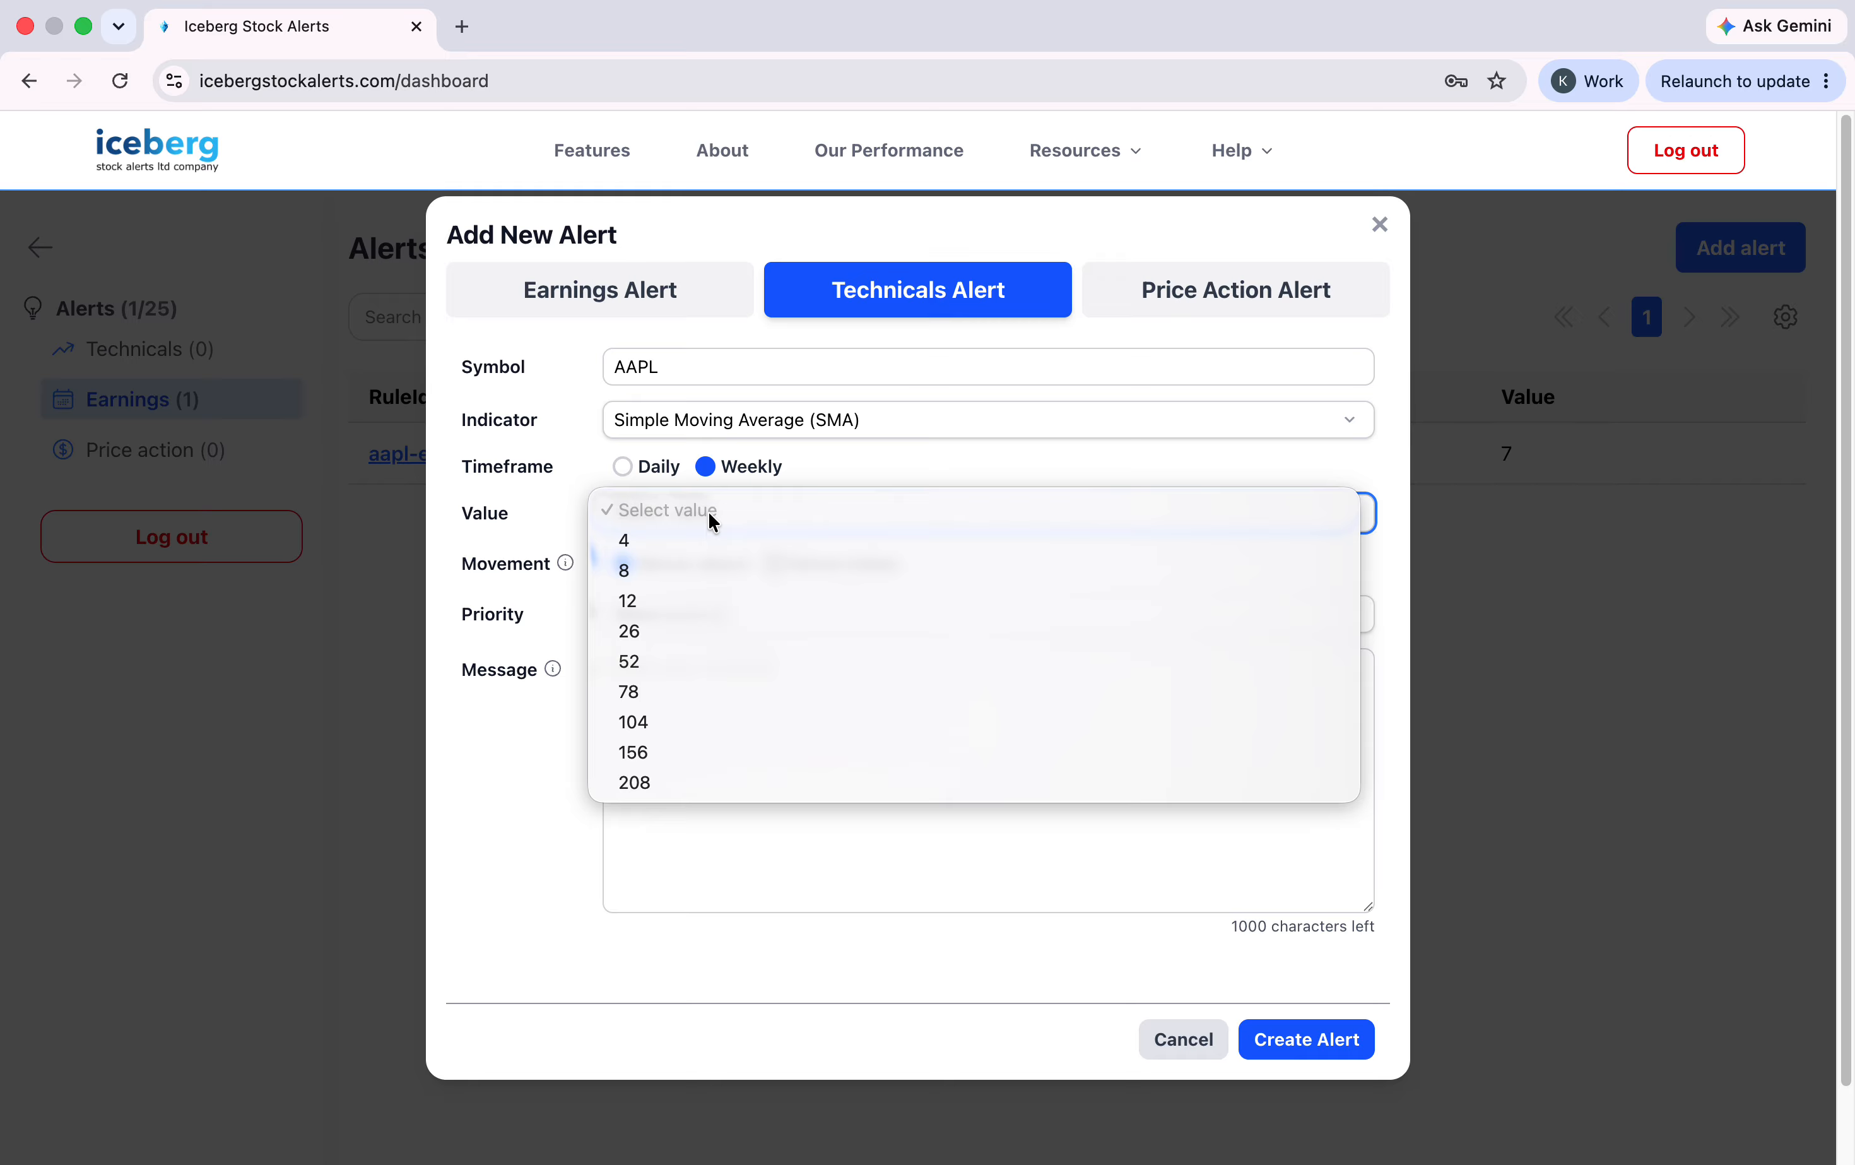
{"action": "left_click", "coordinate": [521, 478]}
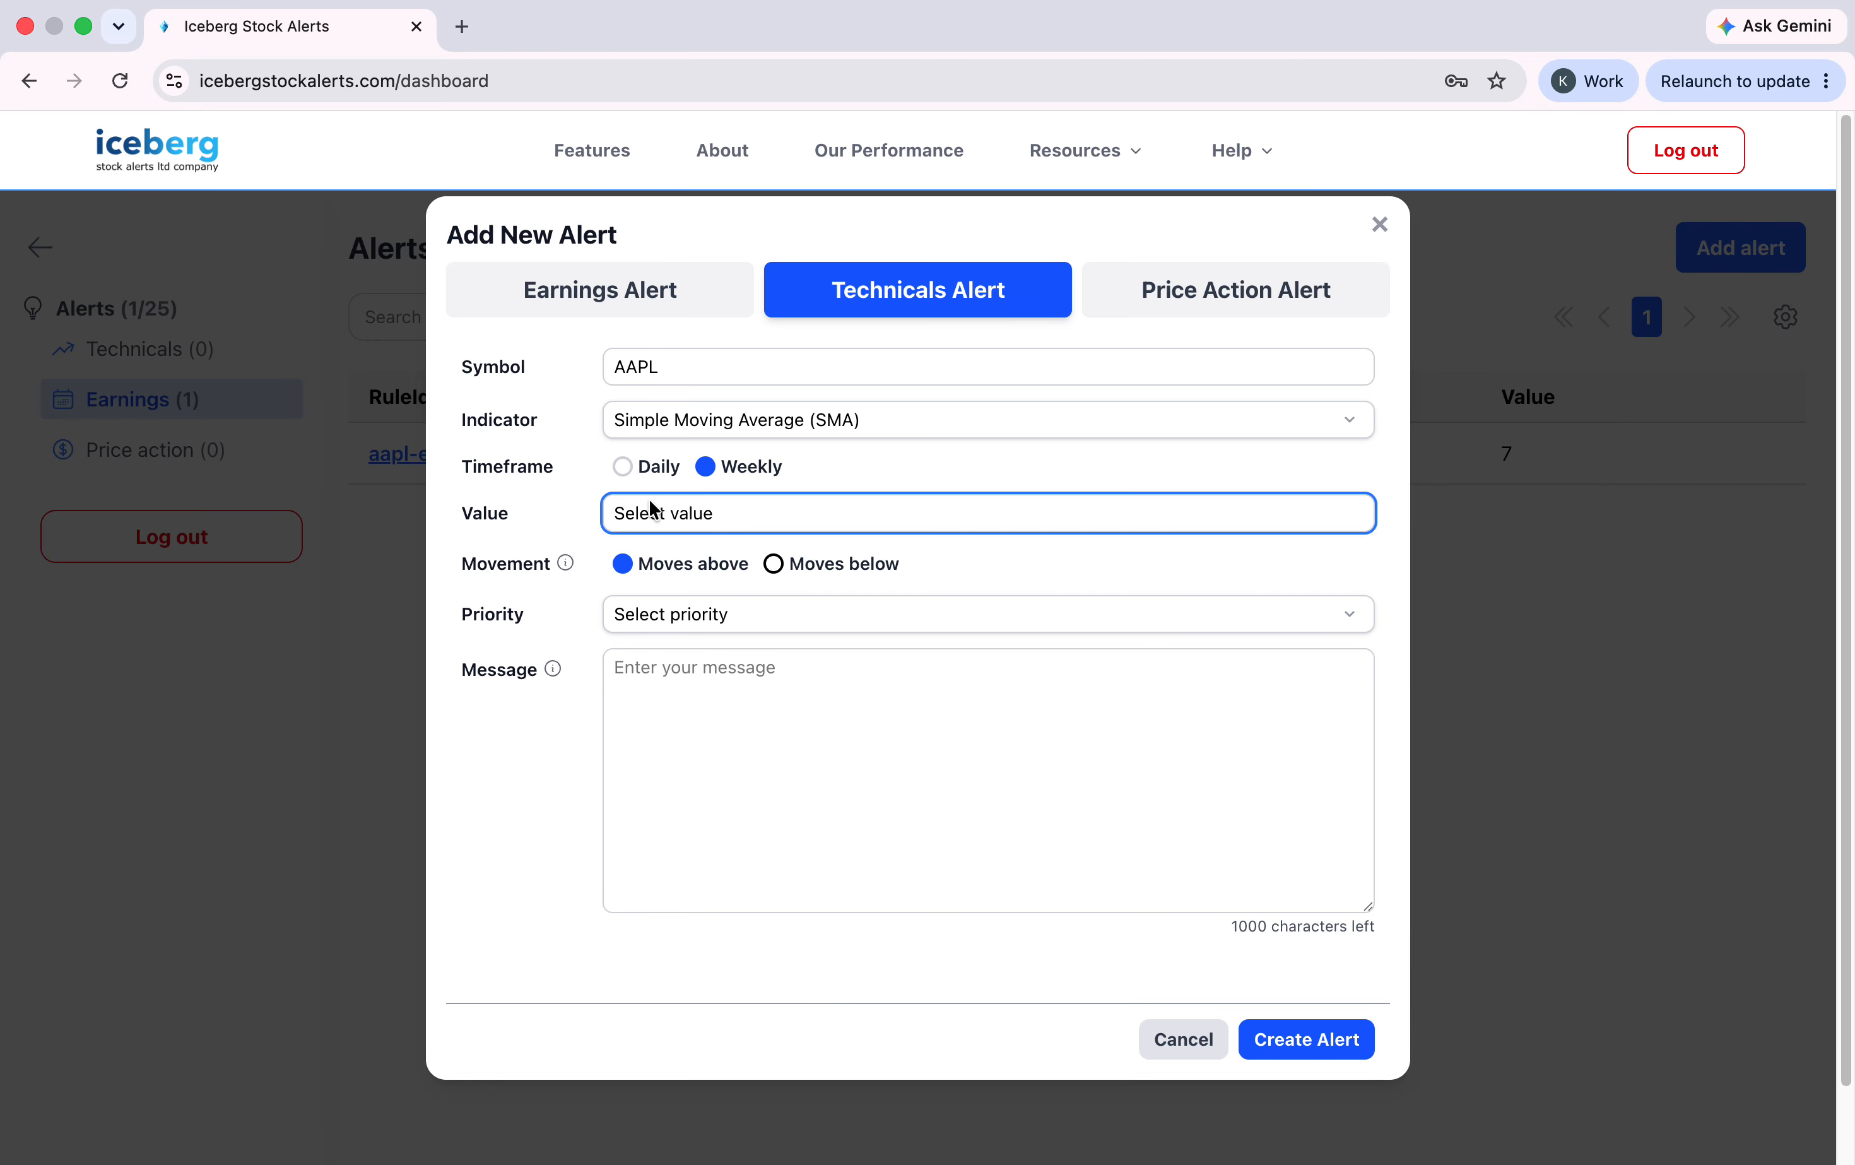
{"action": "left_click", "coordinate": [651, 505]}
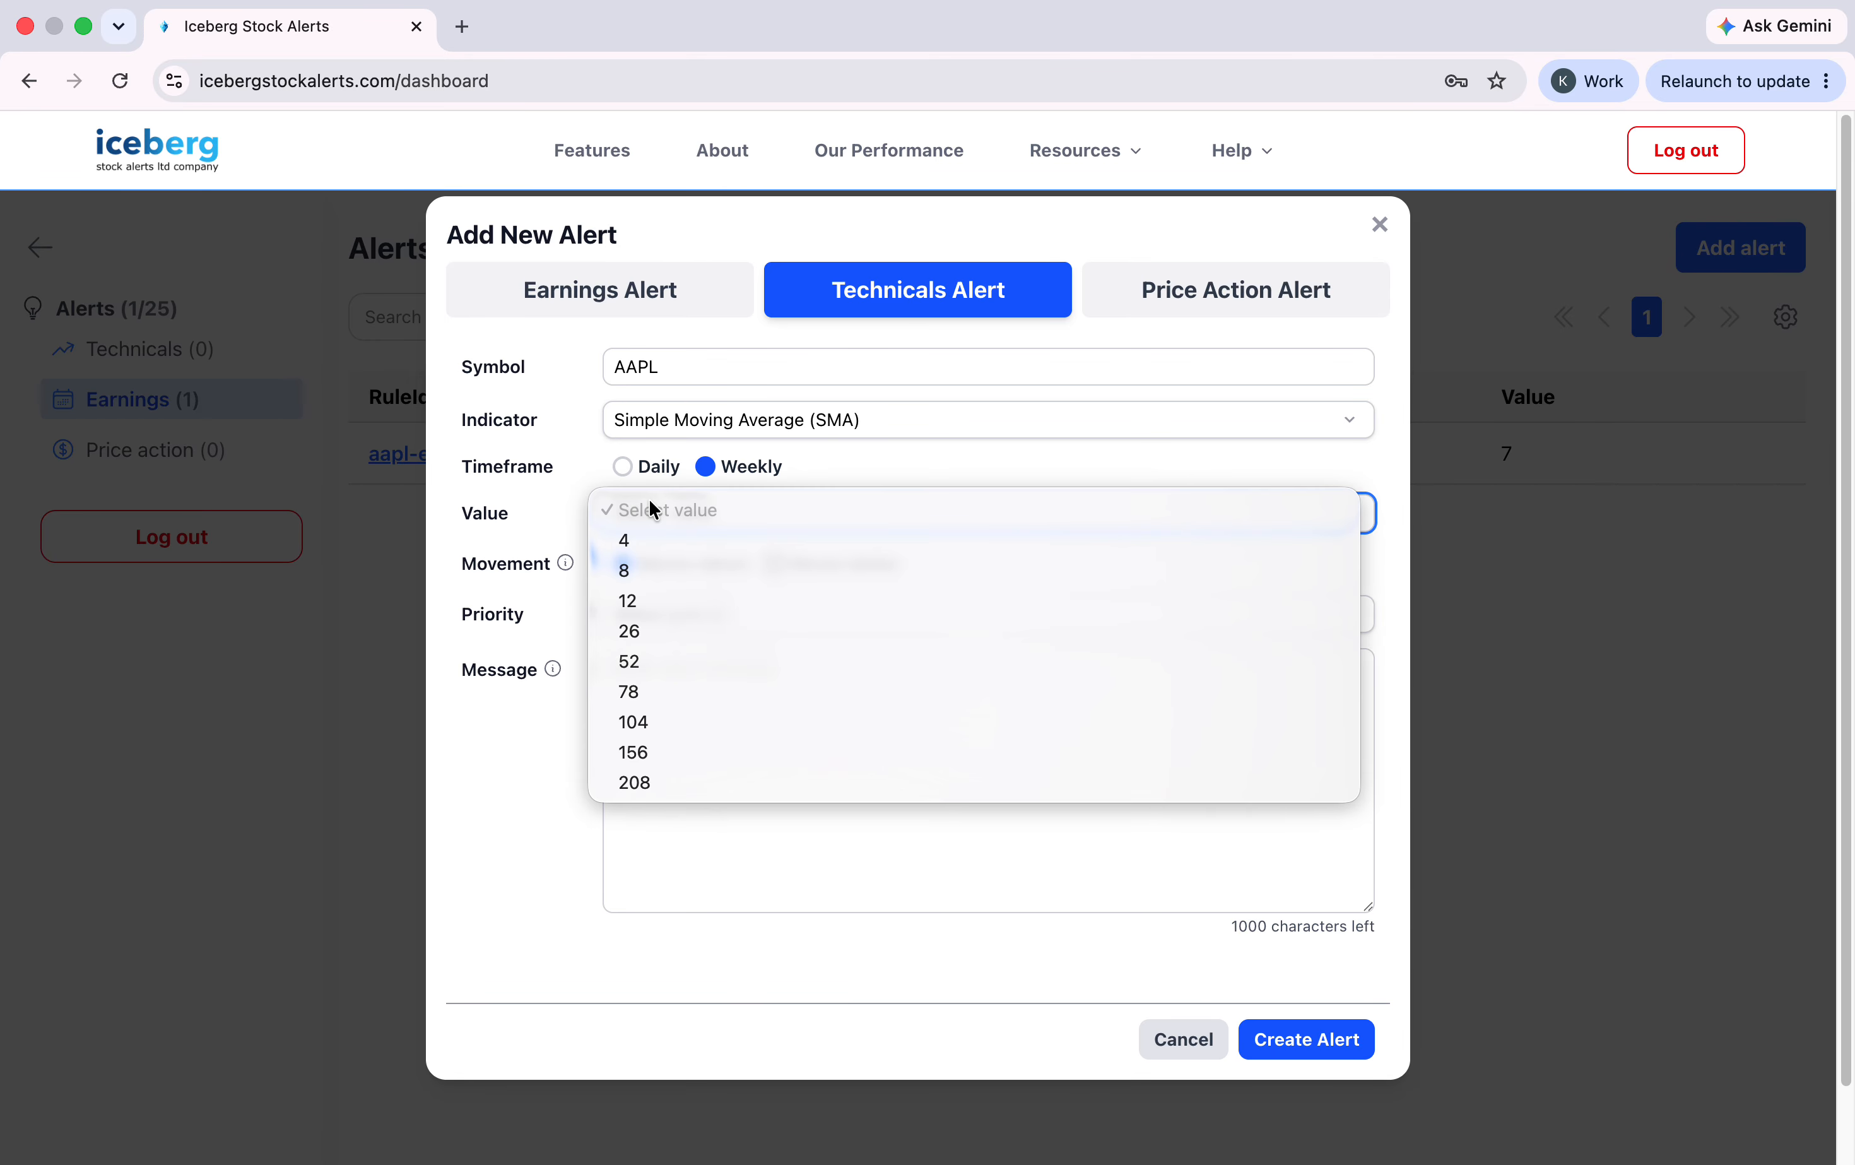
{"action": "left_click", "coordinate": [560, 501]}
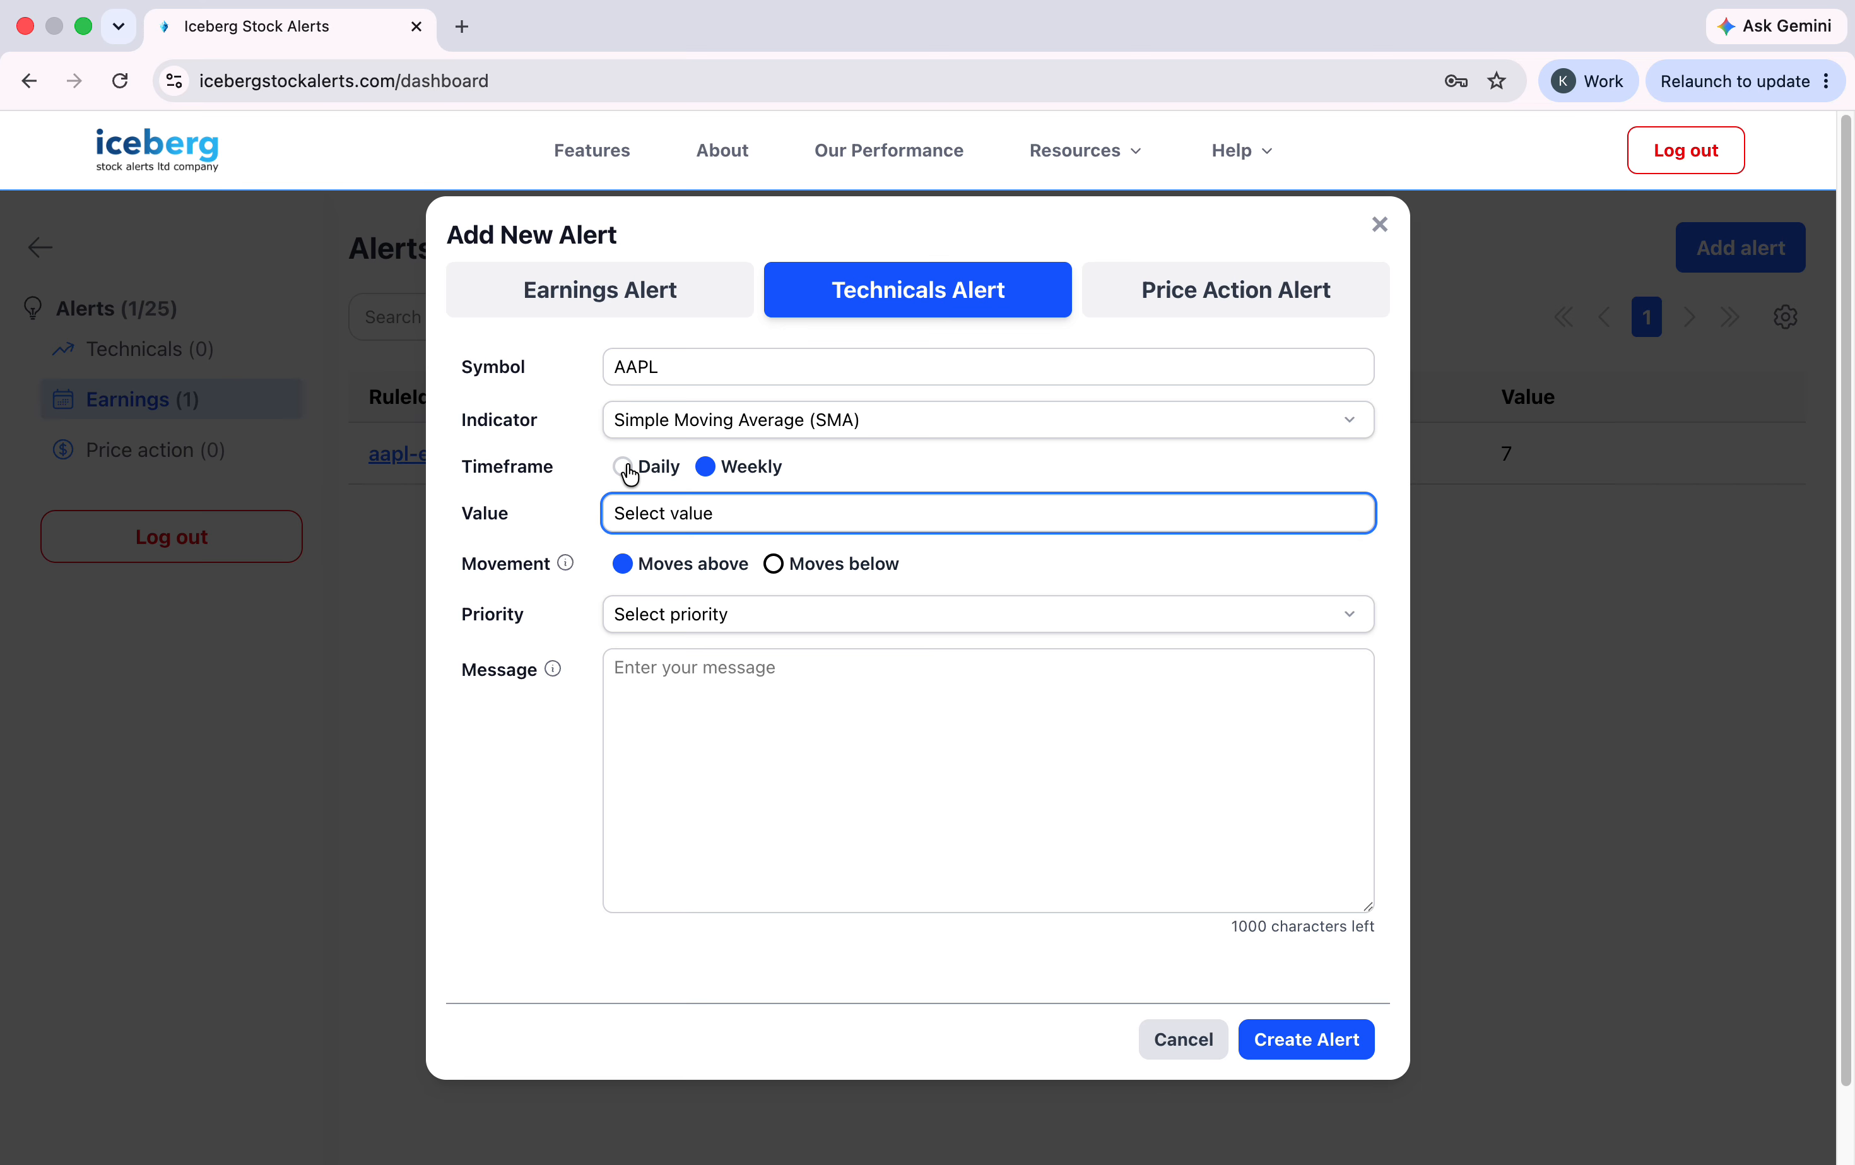
{"action": "left_click", "coordinate": [692, 513]}
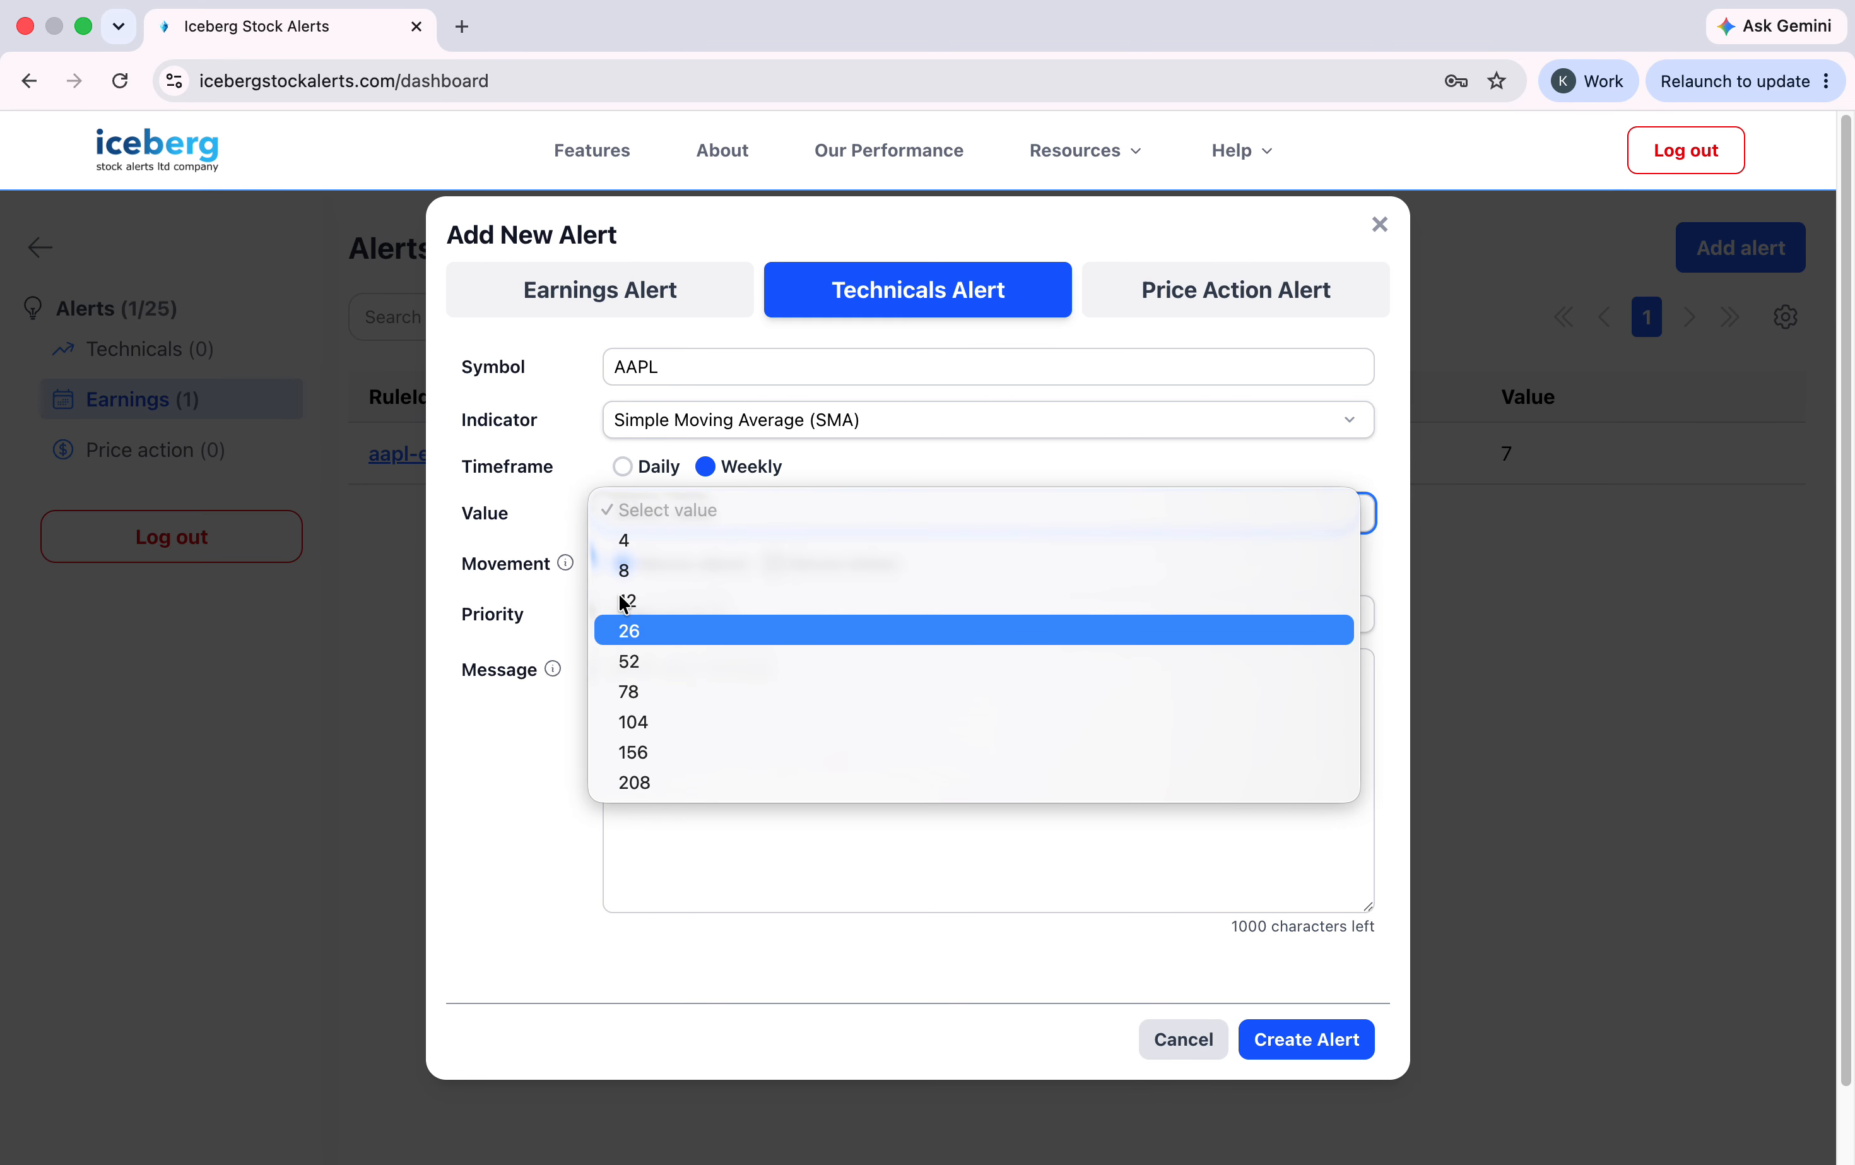
{"action": "left_click", "coordinate": [588, 472]}
{"action": "left_click", "coordinate": [624, 466]}
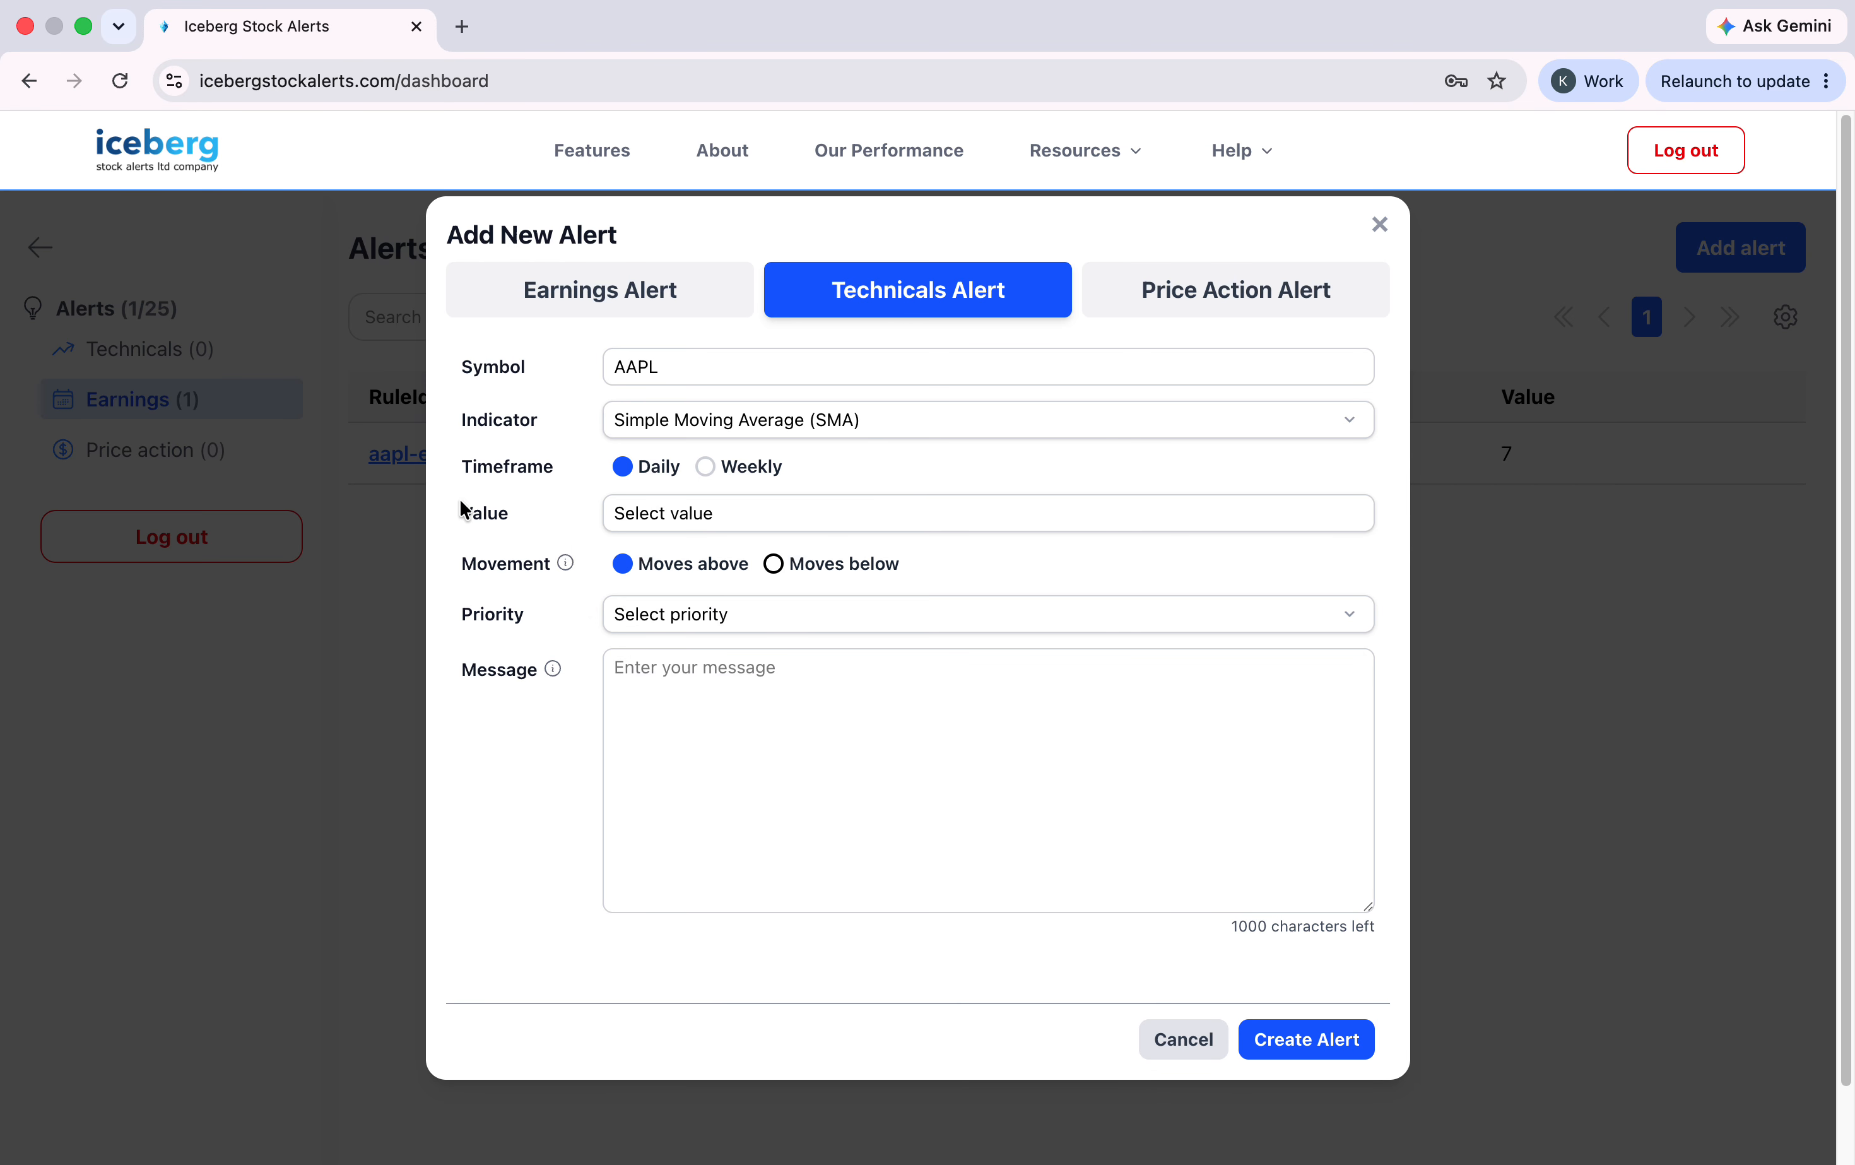
{"action": "left_click", "coordinate": [686, 510]}
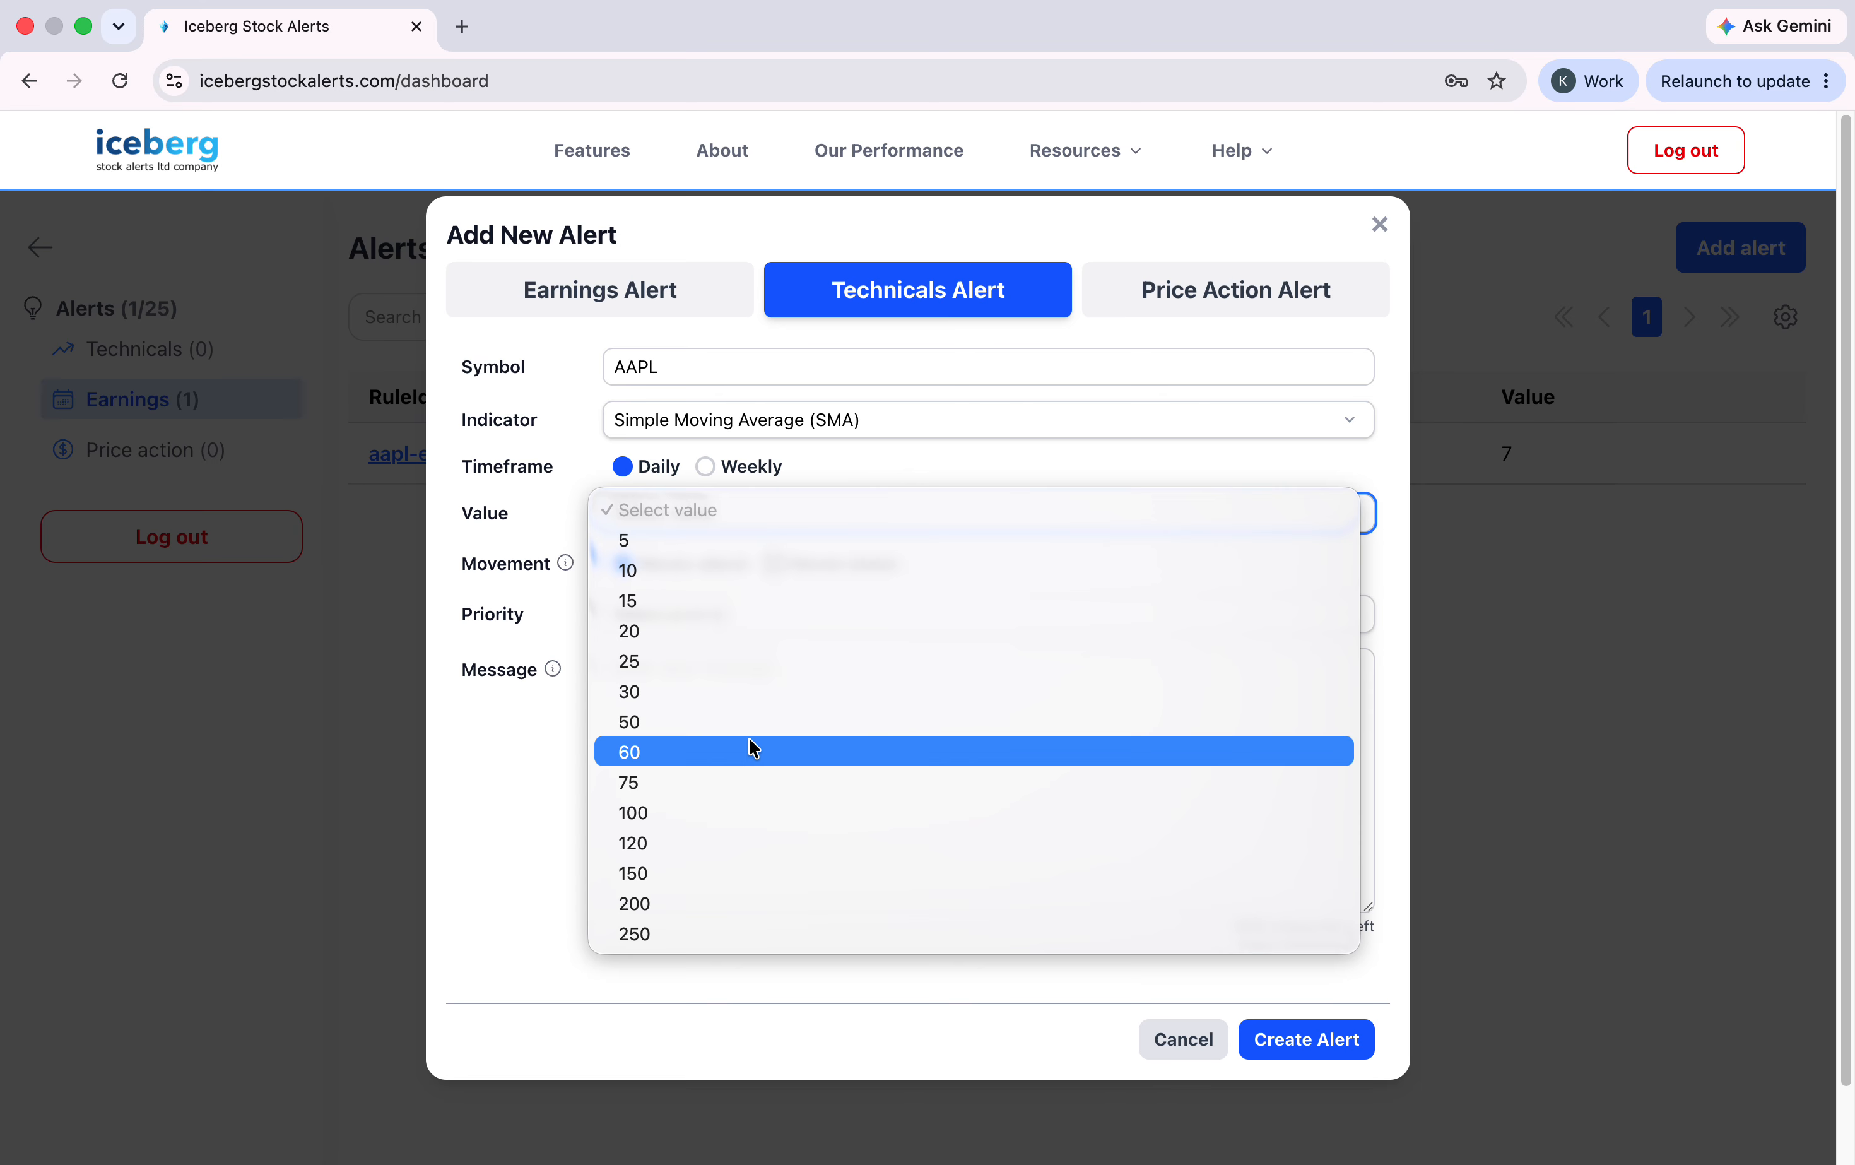
{"action": "left_click", "coordinate": [474, 484]}
- Set the AAPL technicals alert to the Weekly timeframe with an SMA value of 208
{"action": "left_click", "coordinate": [716, 468]}
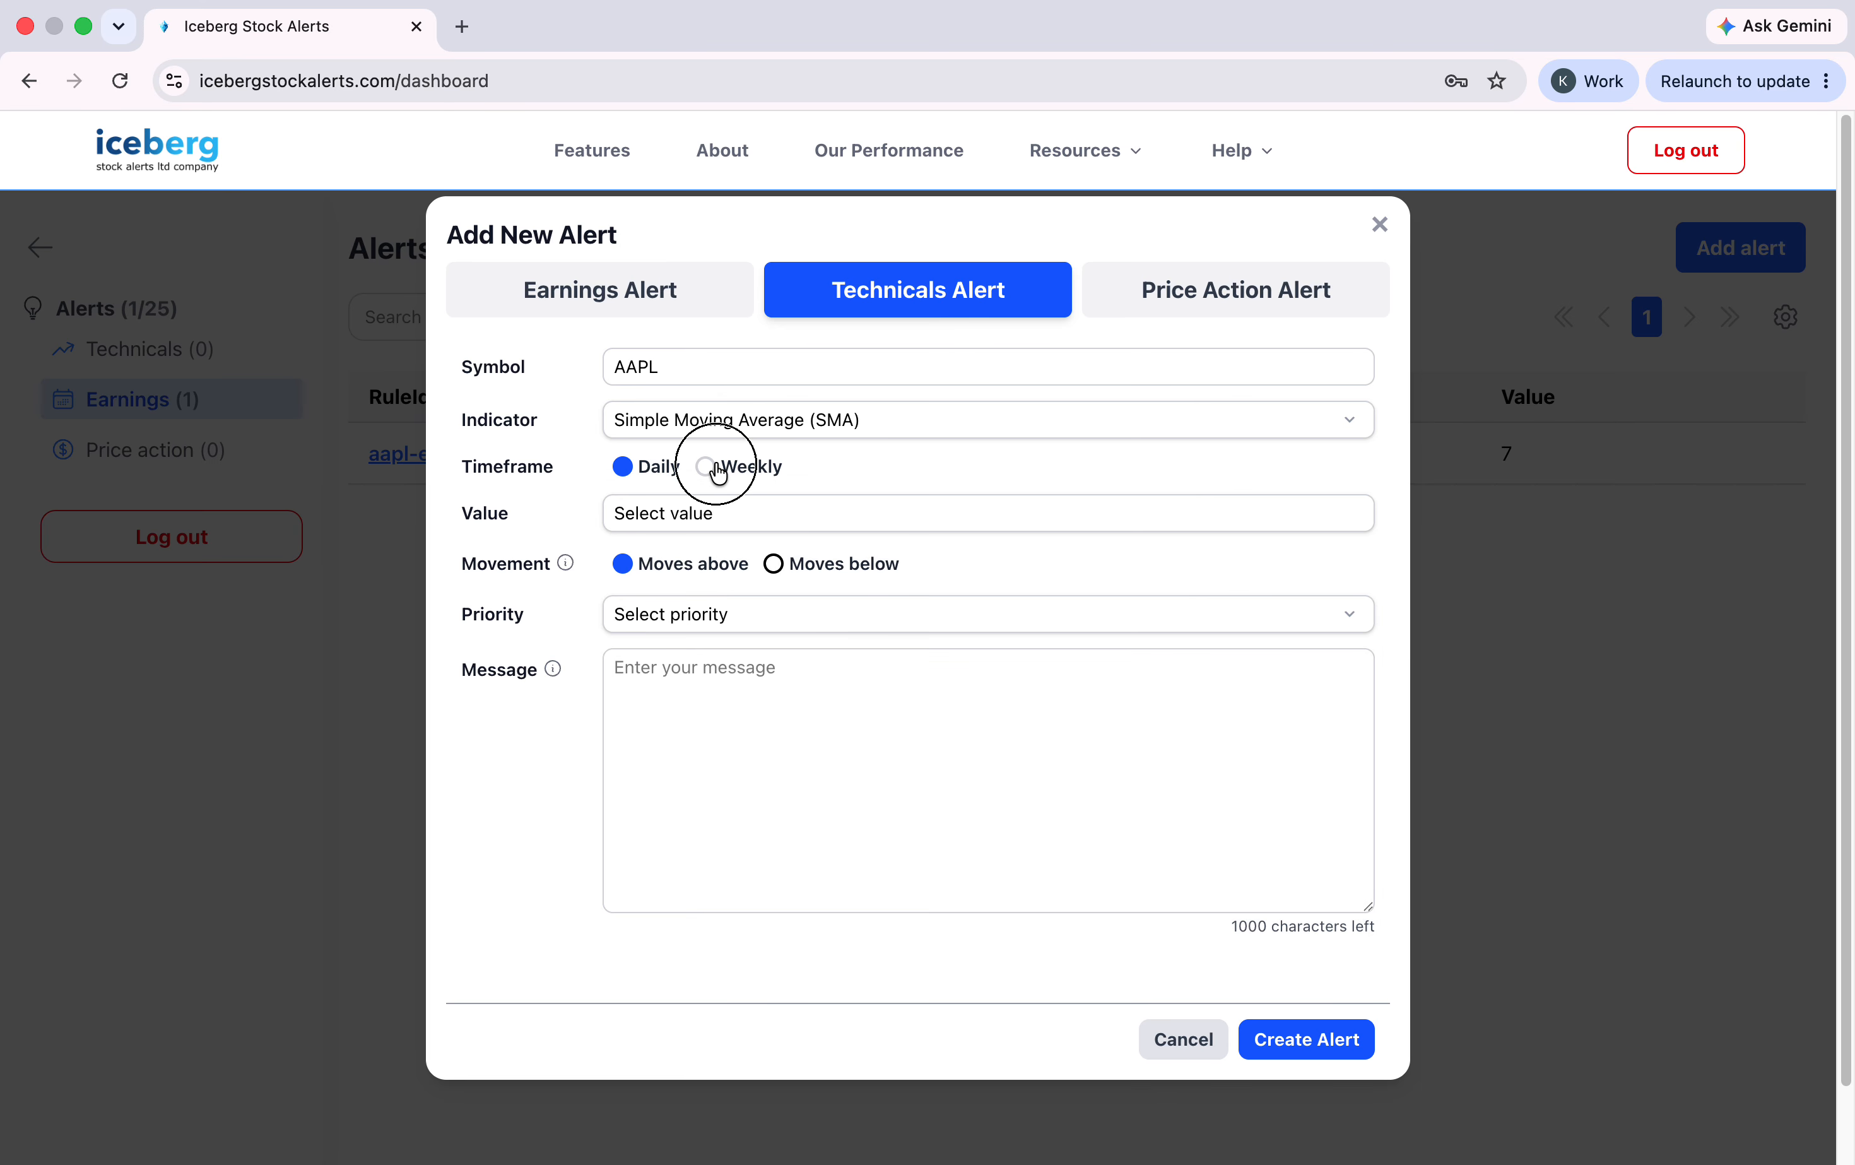
{"action": "left_click", "coordinate": [688, 518]}
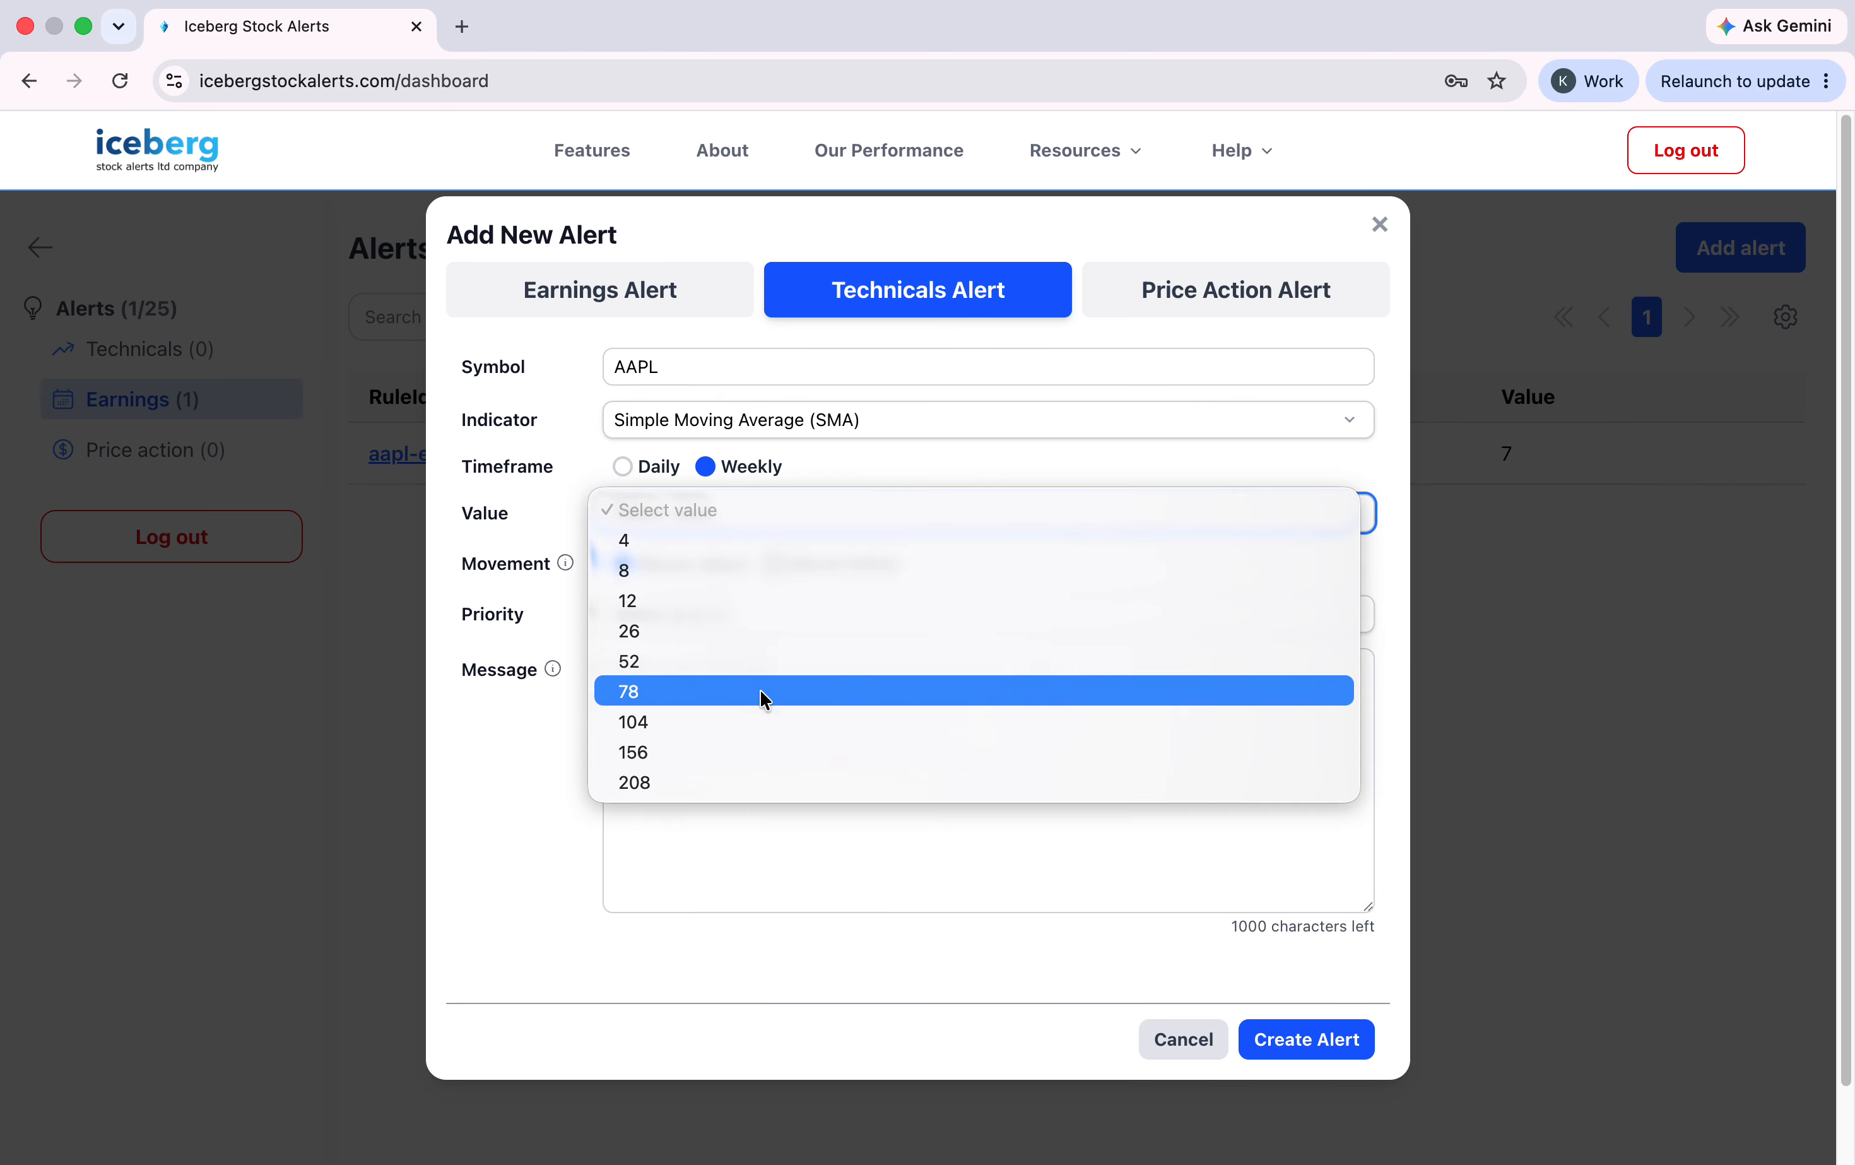
{"action": "left_click", "coordinate": [788, 774]}
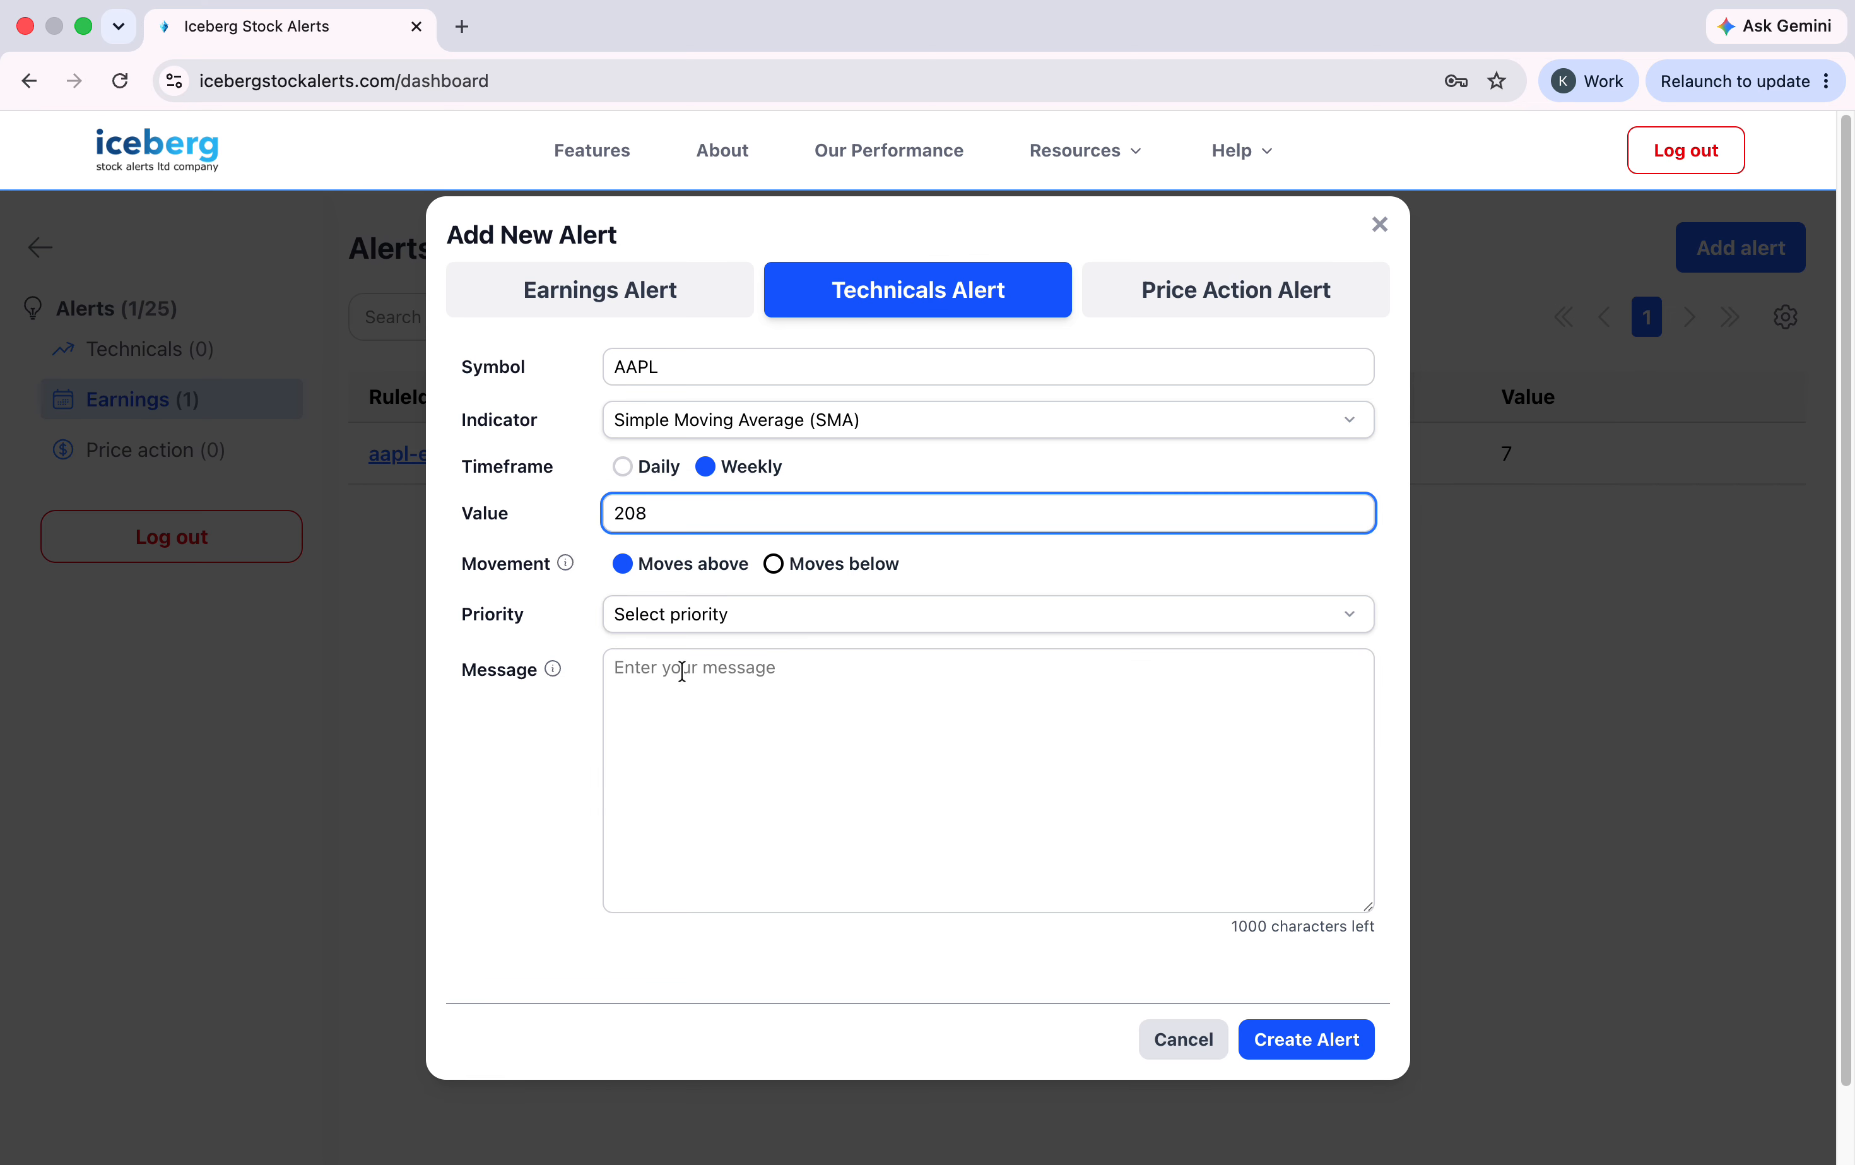
- Set the technicals alert's movement to Moves below and its priority to ALL-OUT
{"action": "left_click", "coordinate": [485, 566]}
{"action": "mouse_move", "coordinate": [552, 574]}
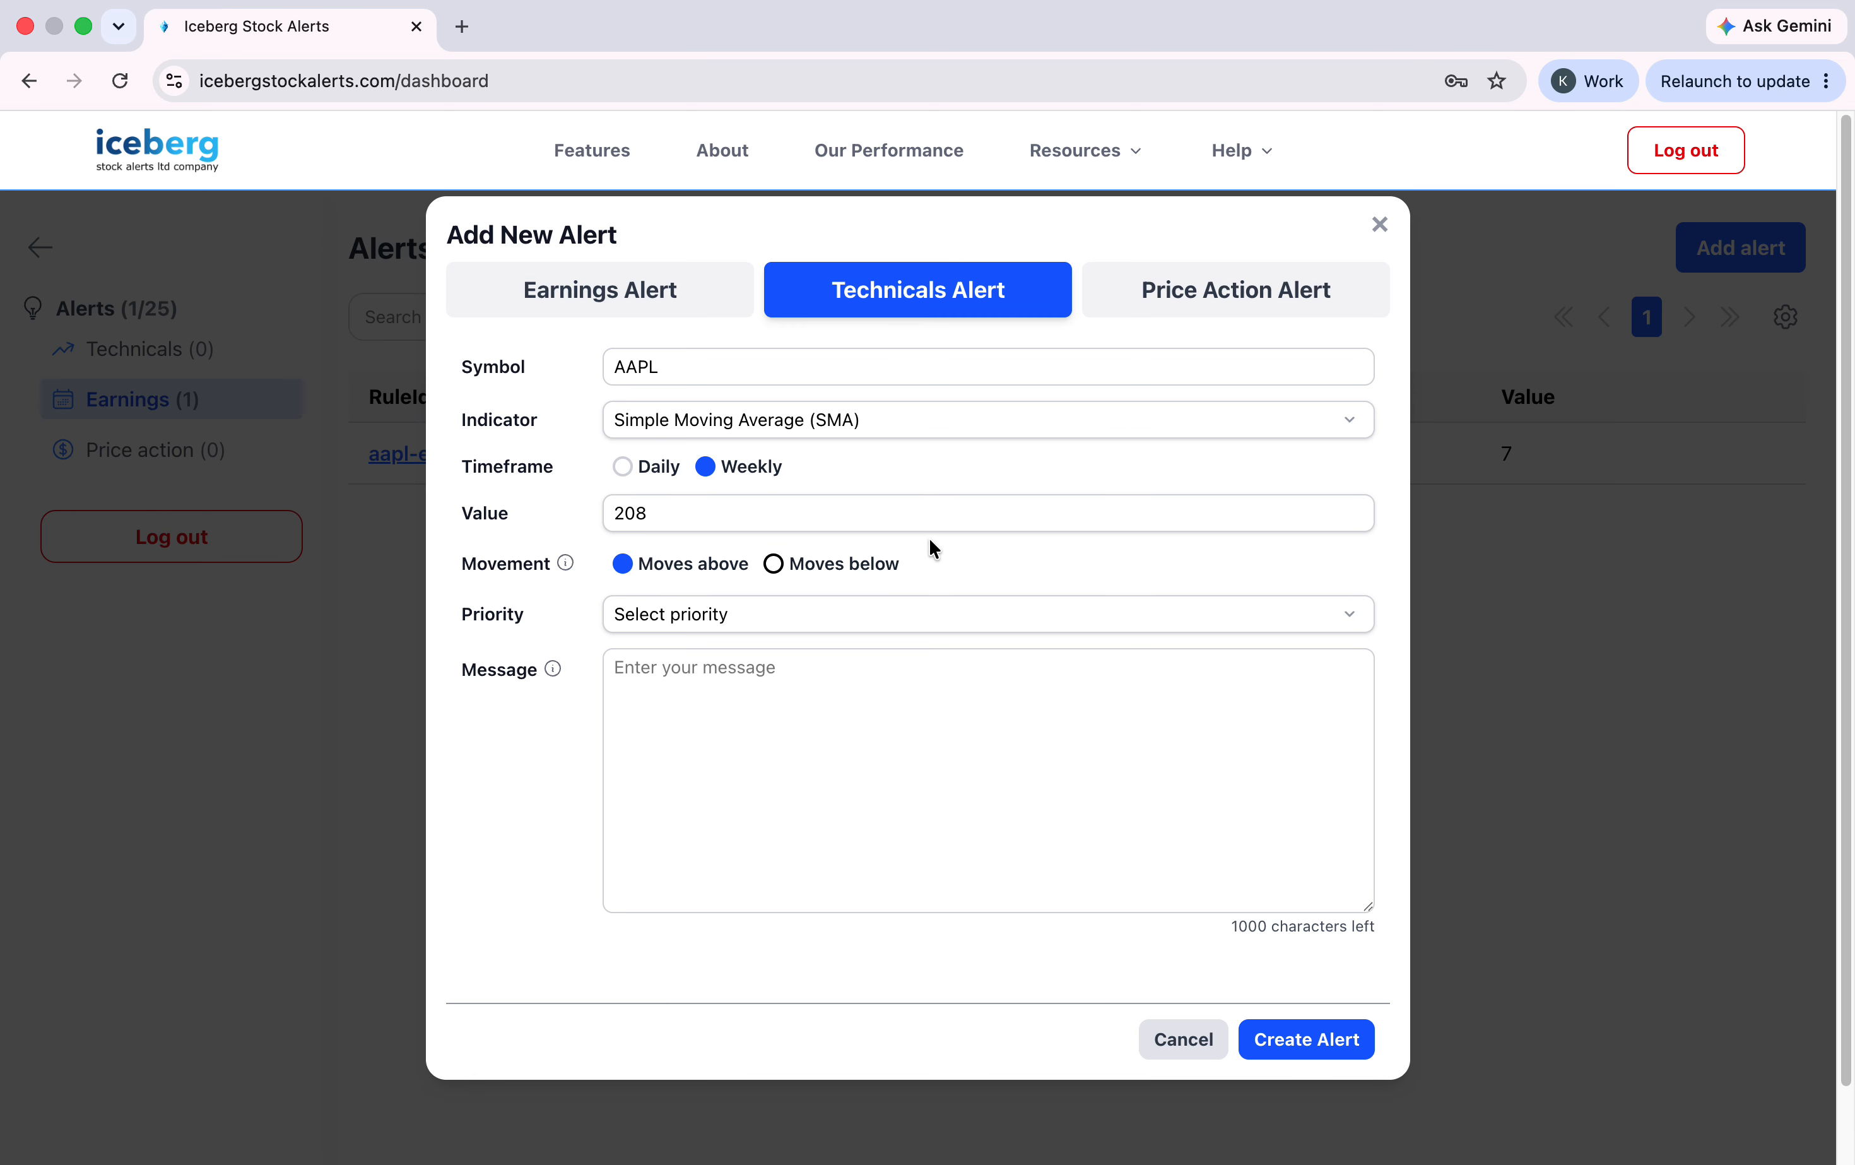
{"action": "left_click", "coordinate": [812, 576]}
{"action": "left_click", "coordinate": [806, 612]}
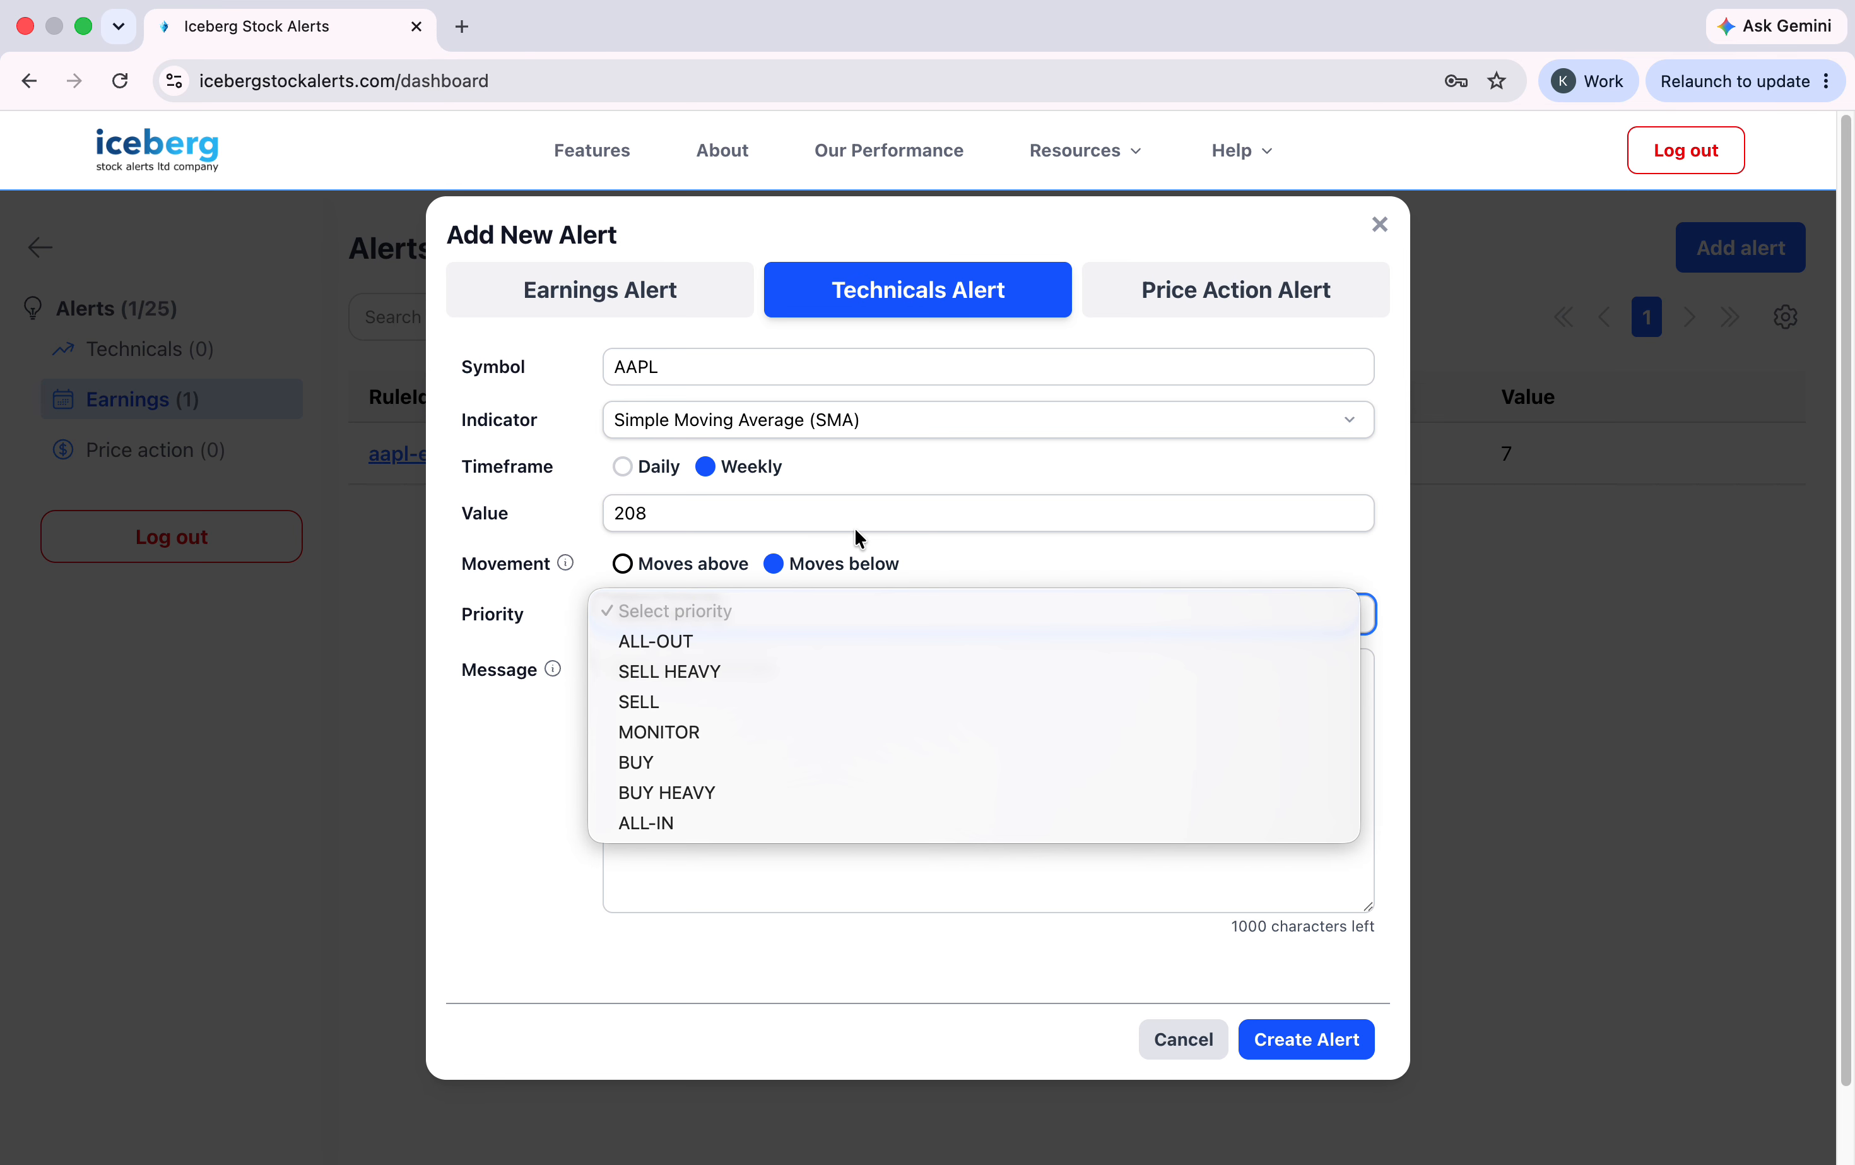
{"action": "left_click", "coordinate": [882, 639]}
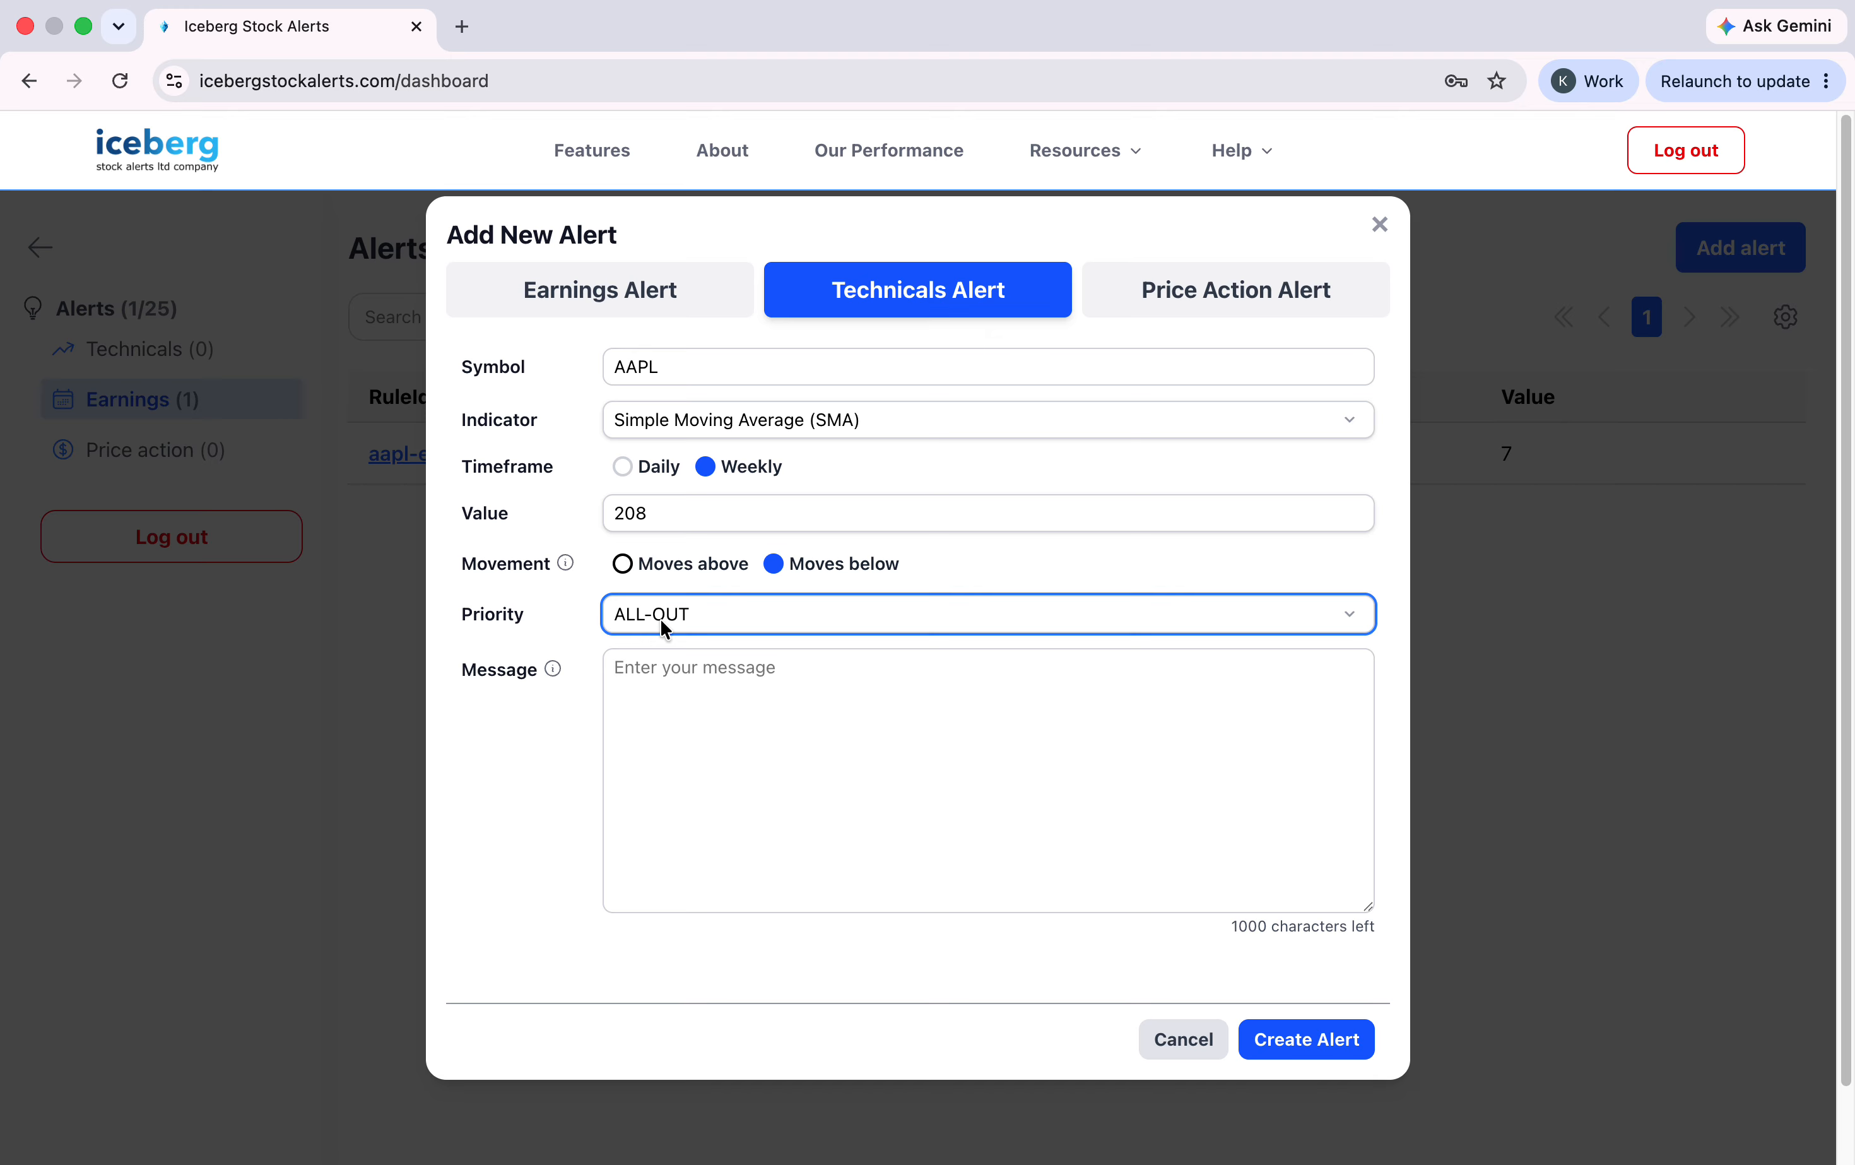
- Create the technicals alert with the message "Apple is going bankrupt, sell all stocks." and show the Technicals alerts list
{"action": "left_click", "coordinate": [666, 684]}
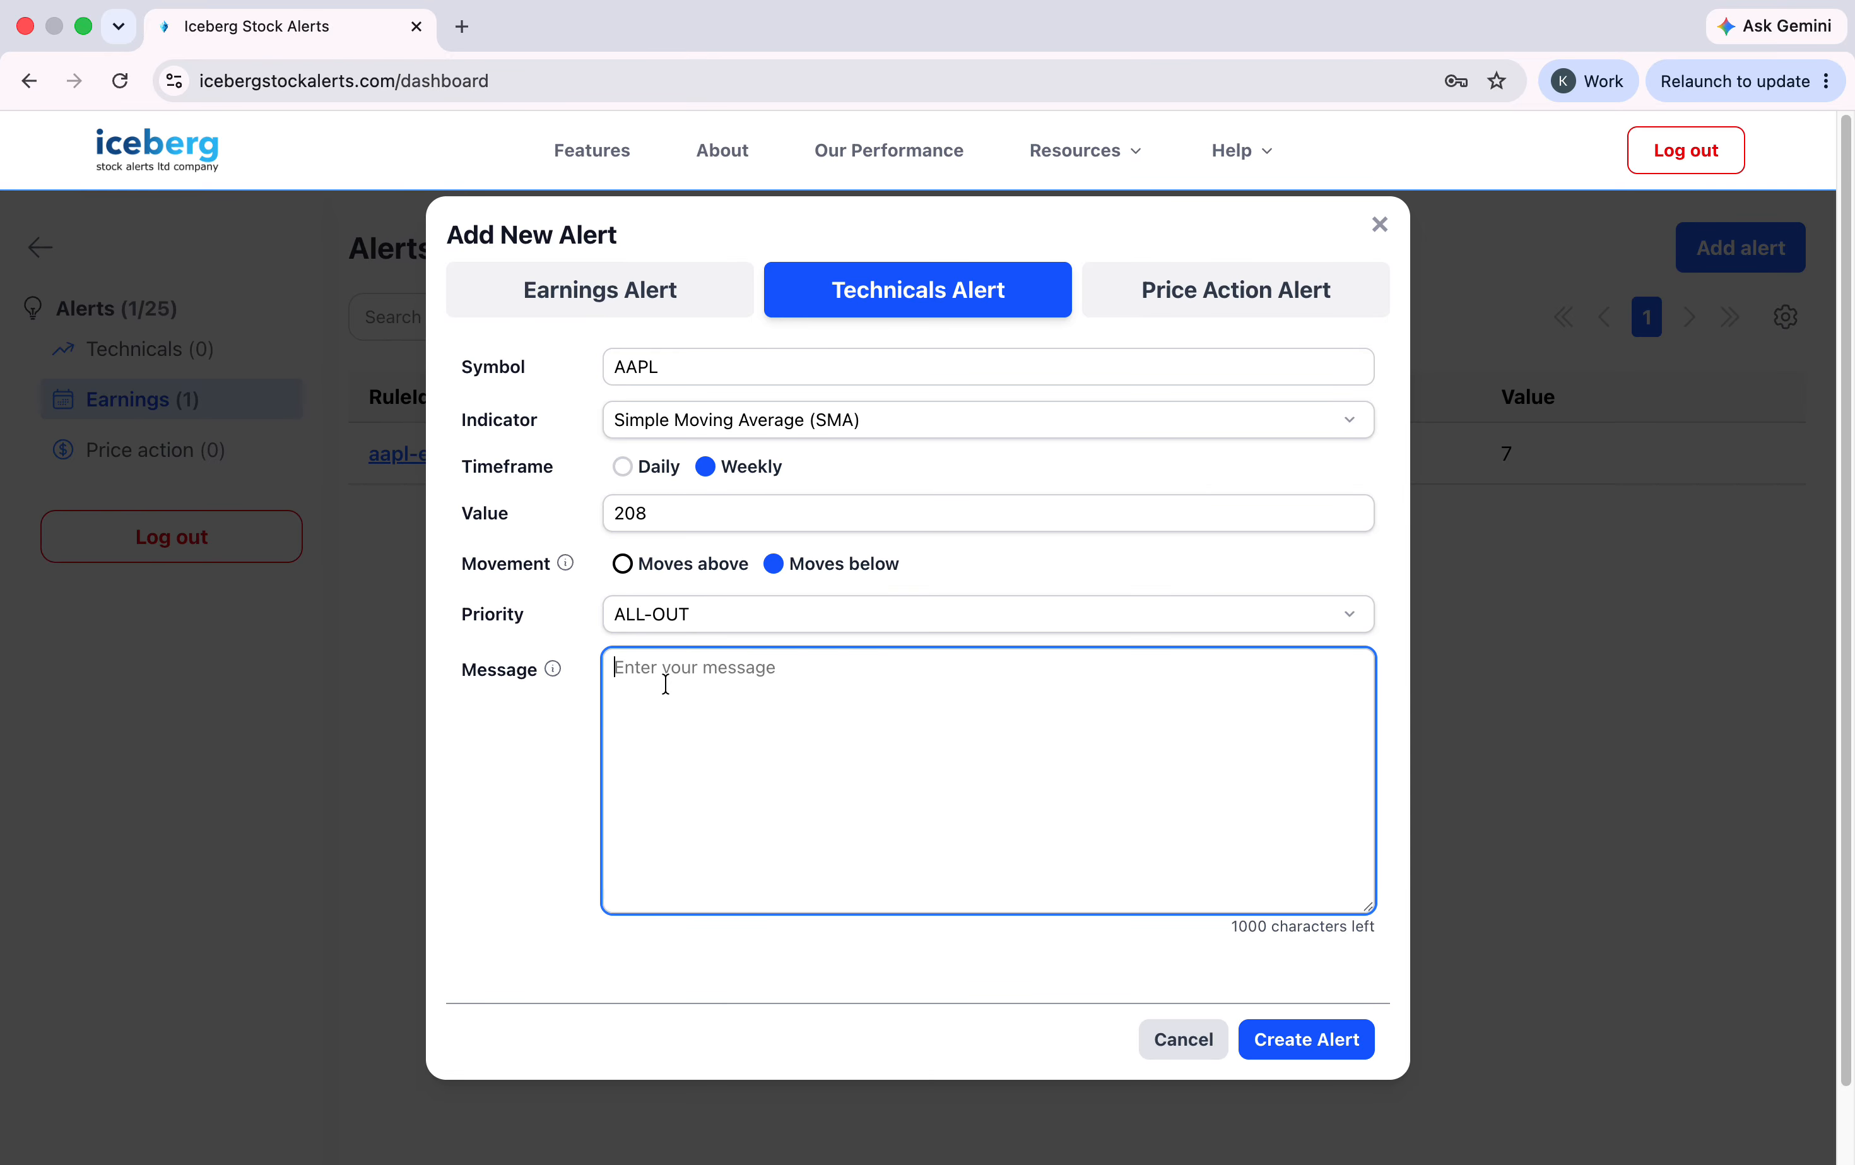
{"action": "type", "text": "Apple is going bankrupt, sell"}
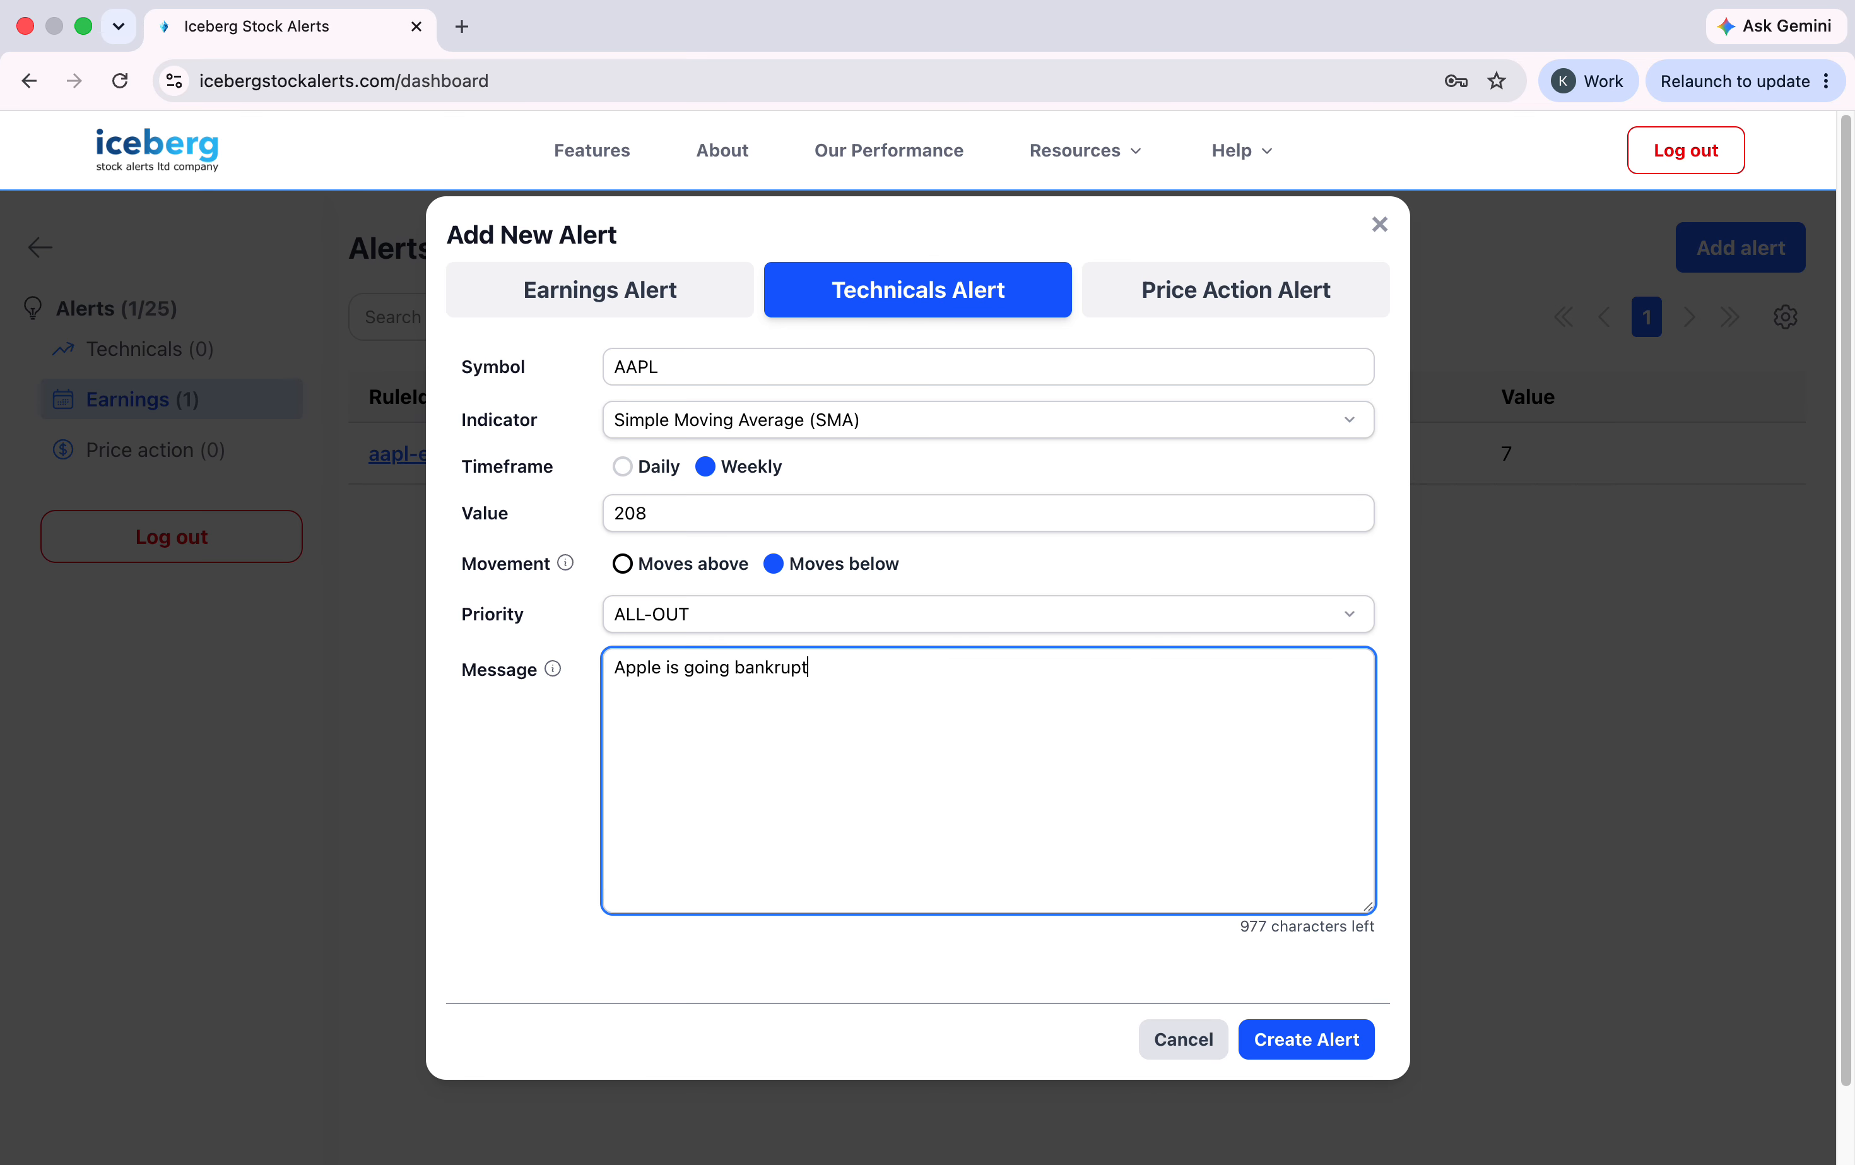
{"action": "type", "text": " all stocks."}
{"action": "left_click", "coordinate": [1353, 1049]}
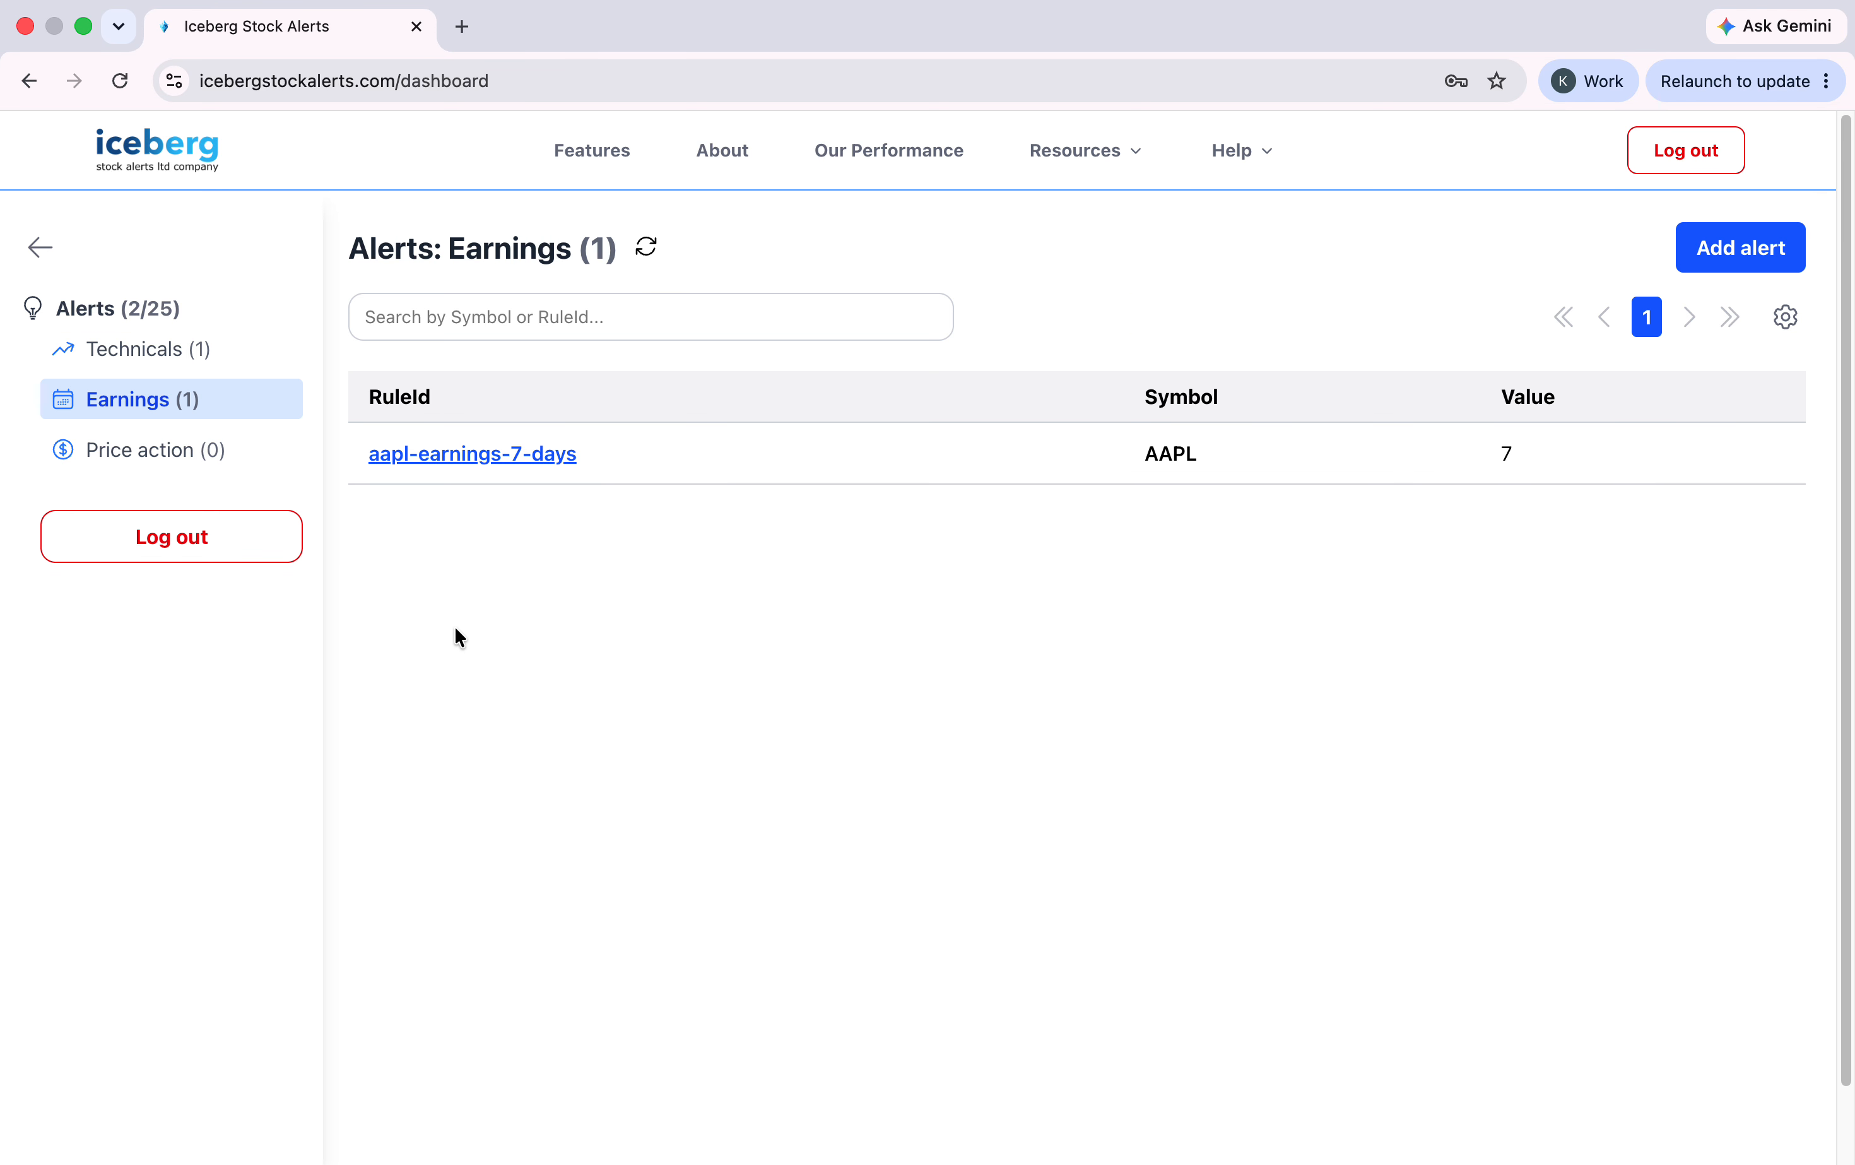
{"action": "left_click", "coordinate": [137, 364]}
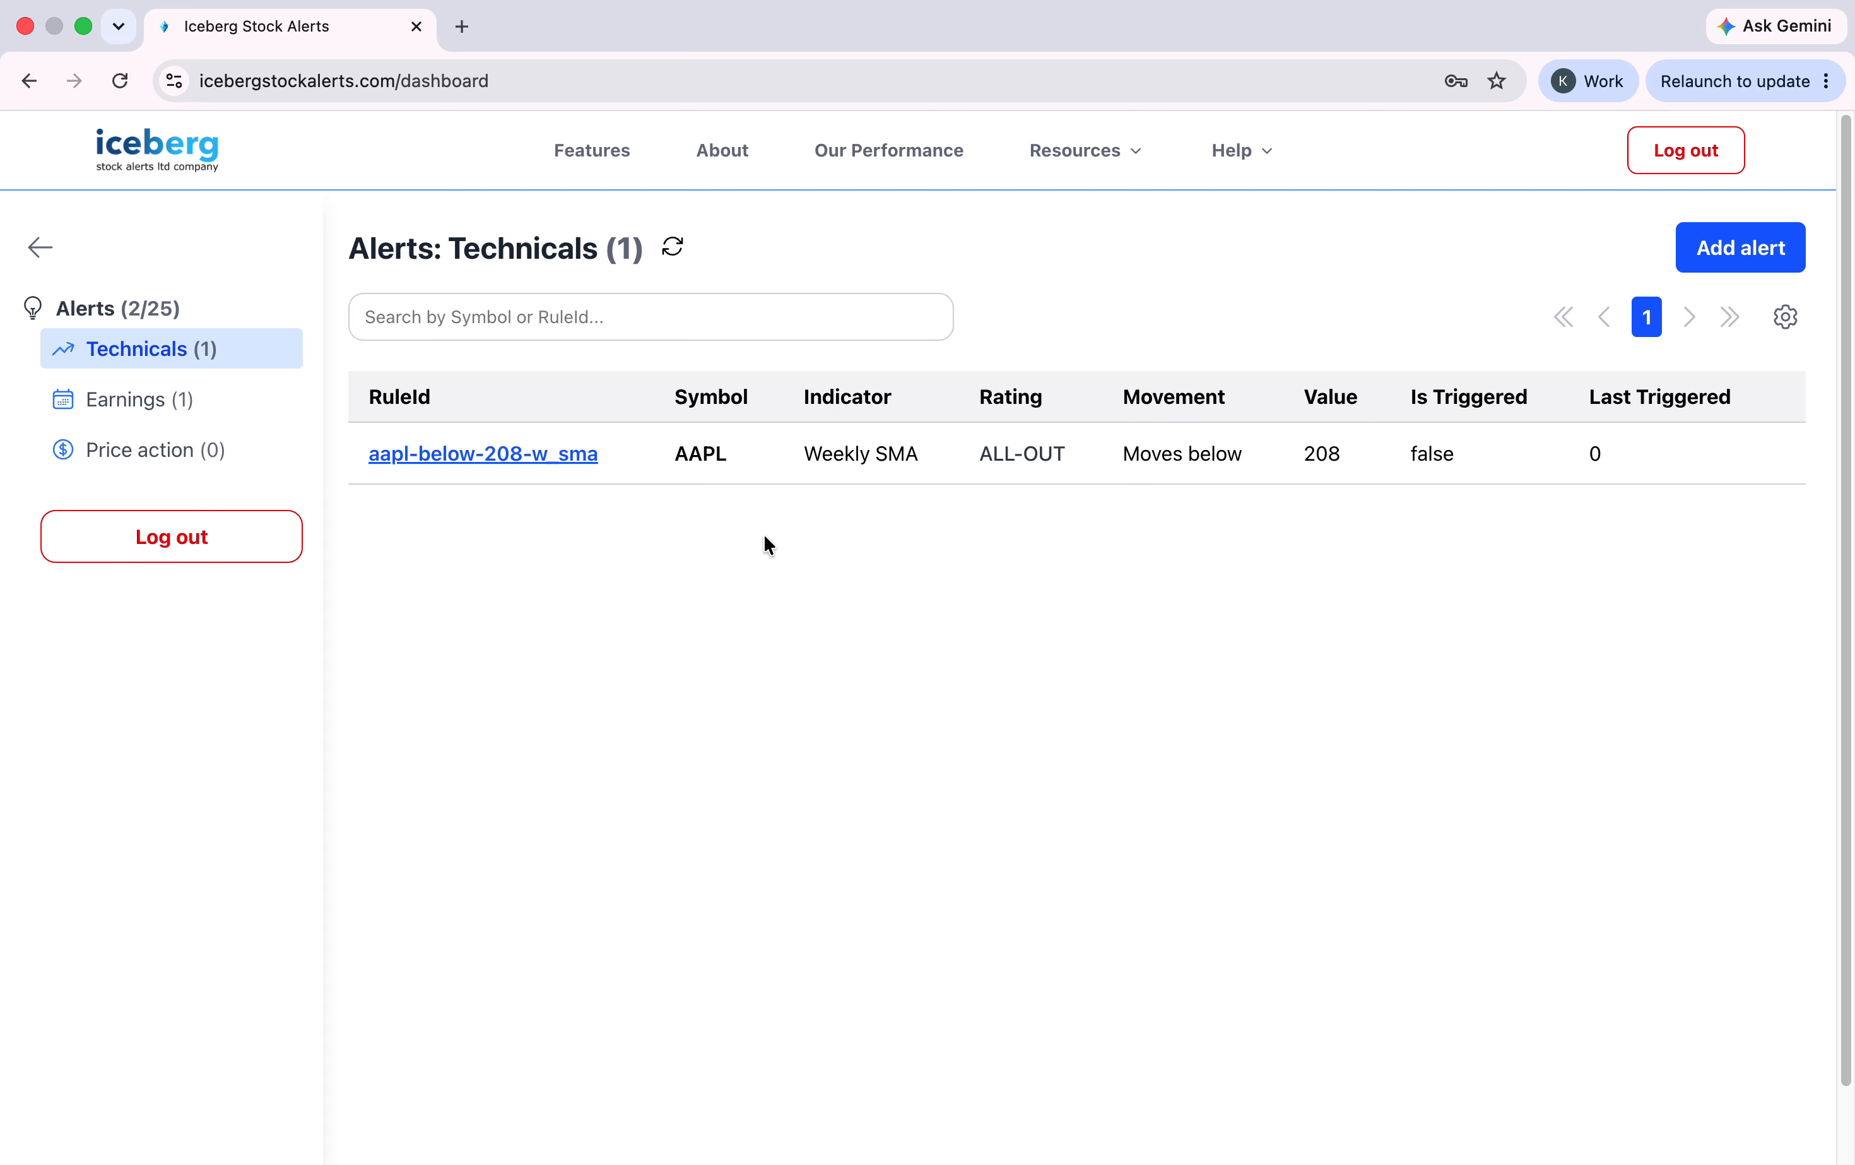
- Start a new price action alert for the symbol AAPL
{"action": "left_click", "coordinate": [1700, 241]}
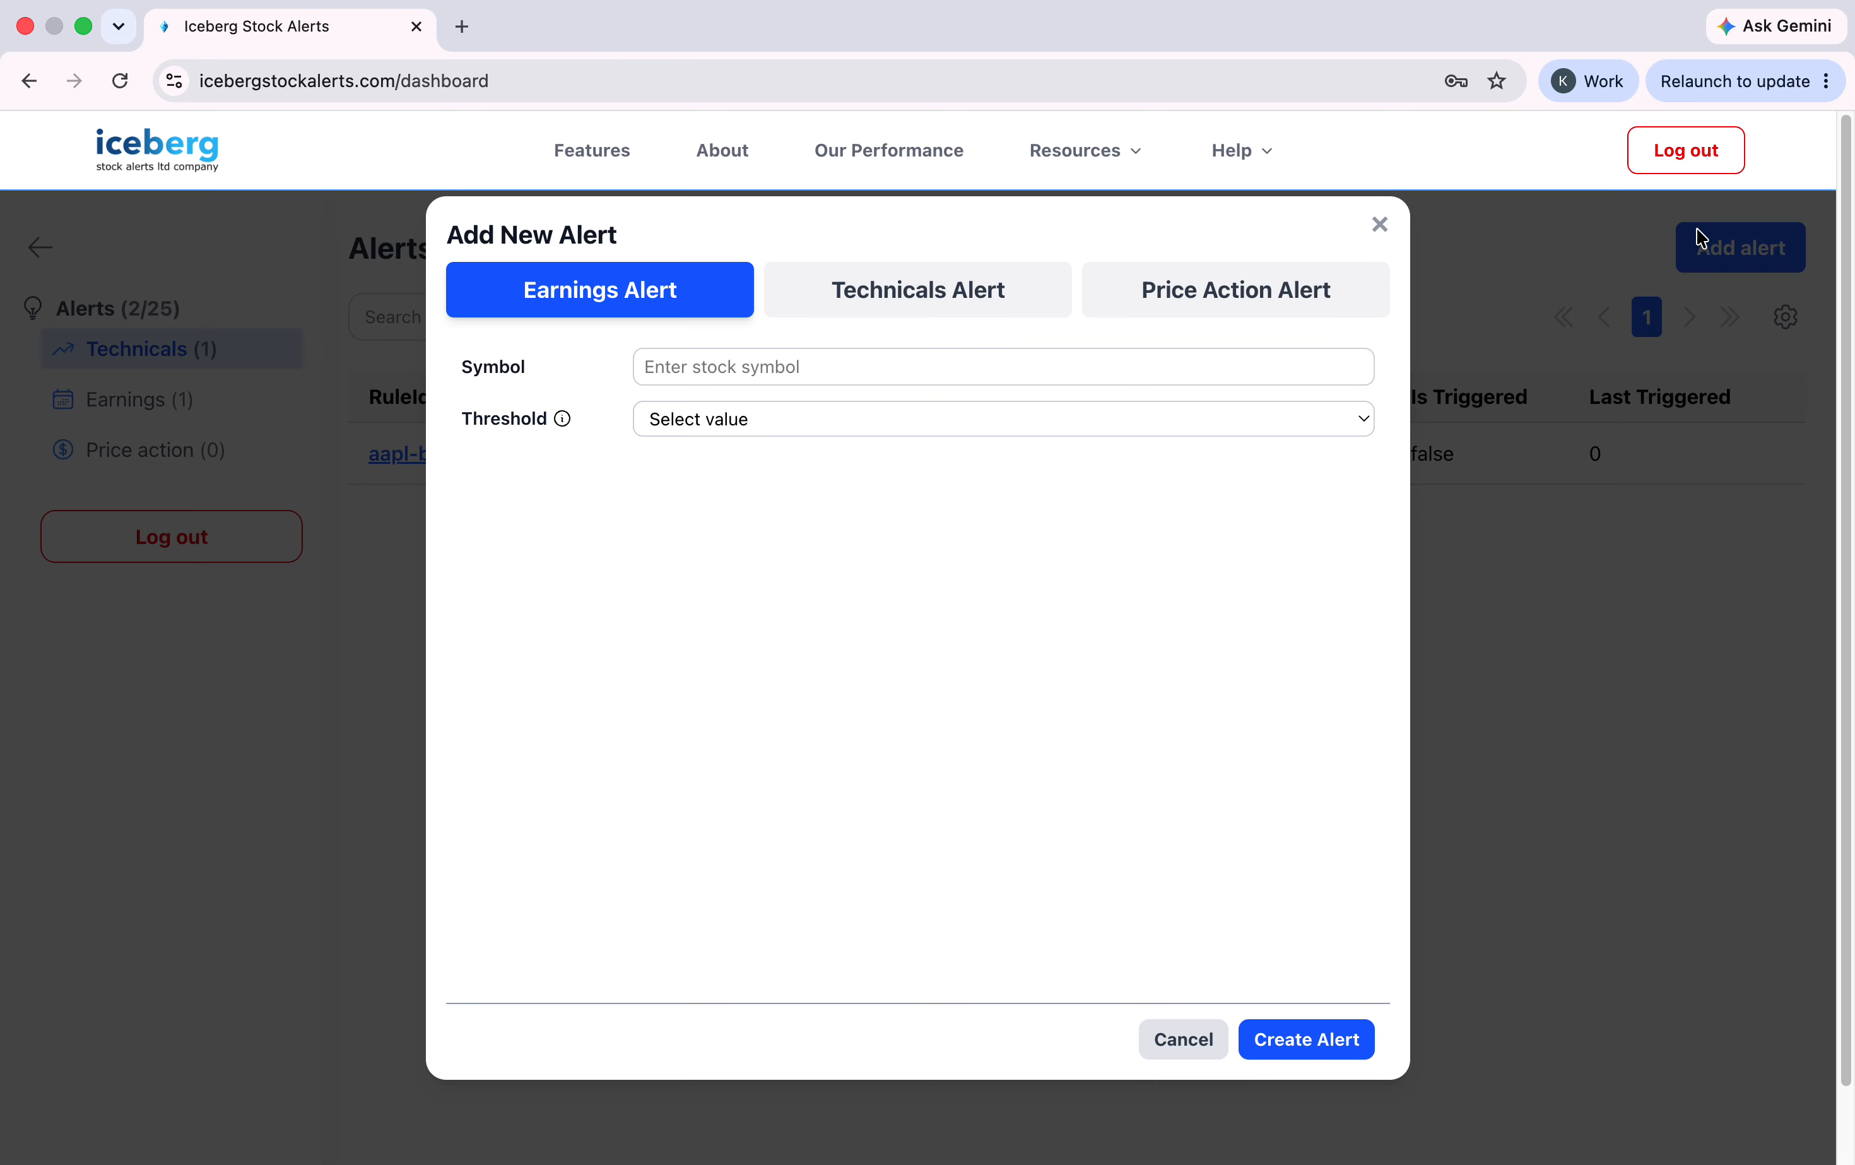
{"action": "left_click", "coordinate": [1204, 299]}
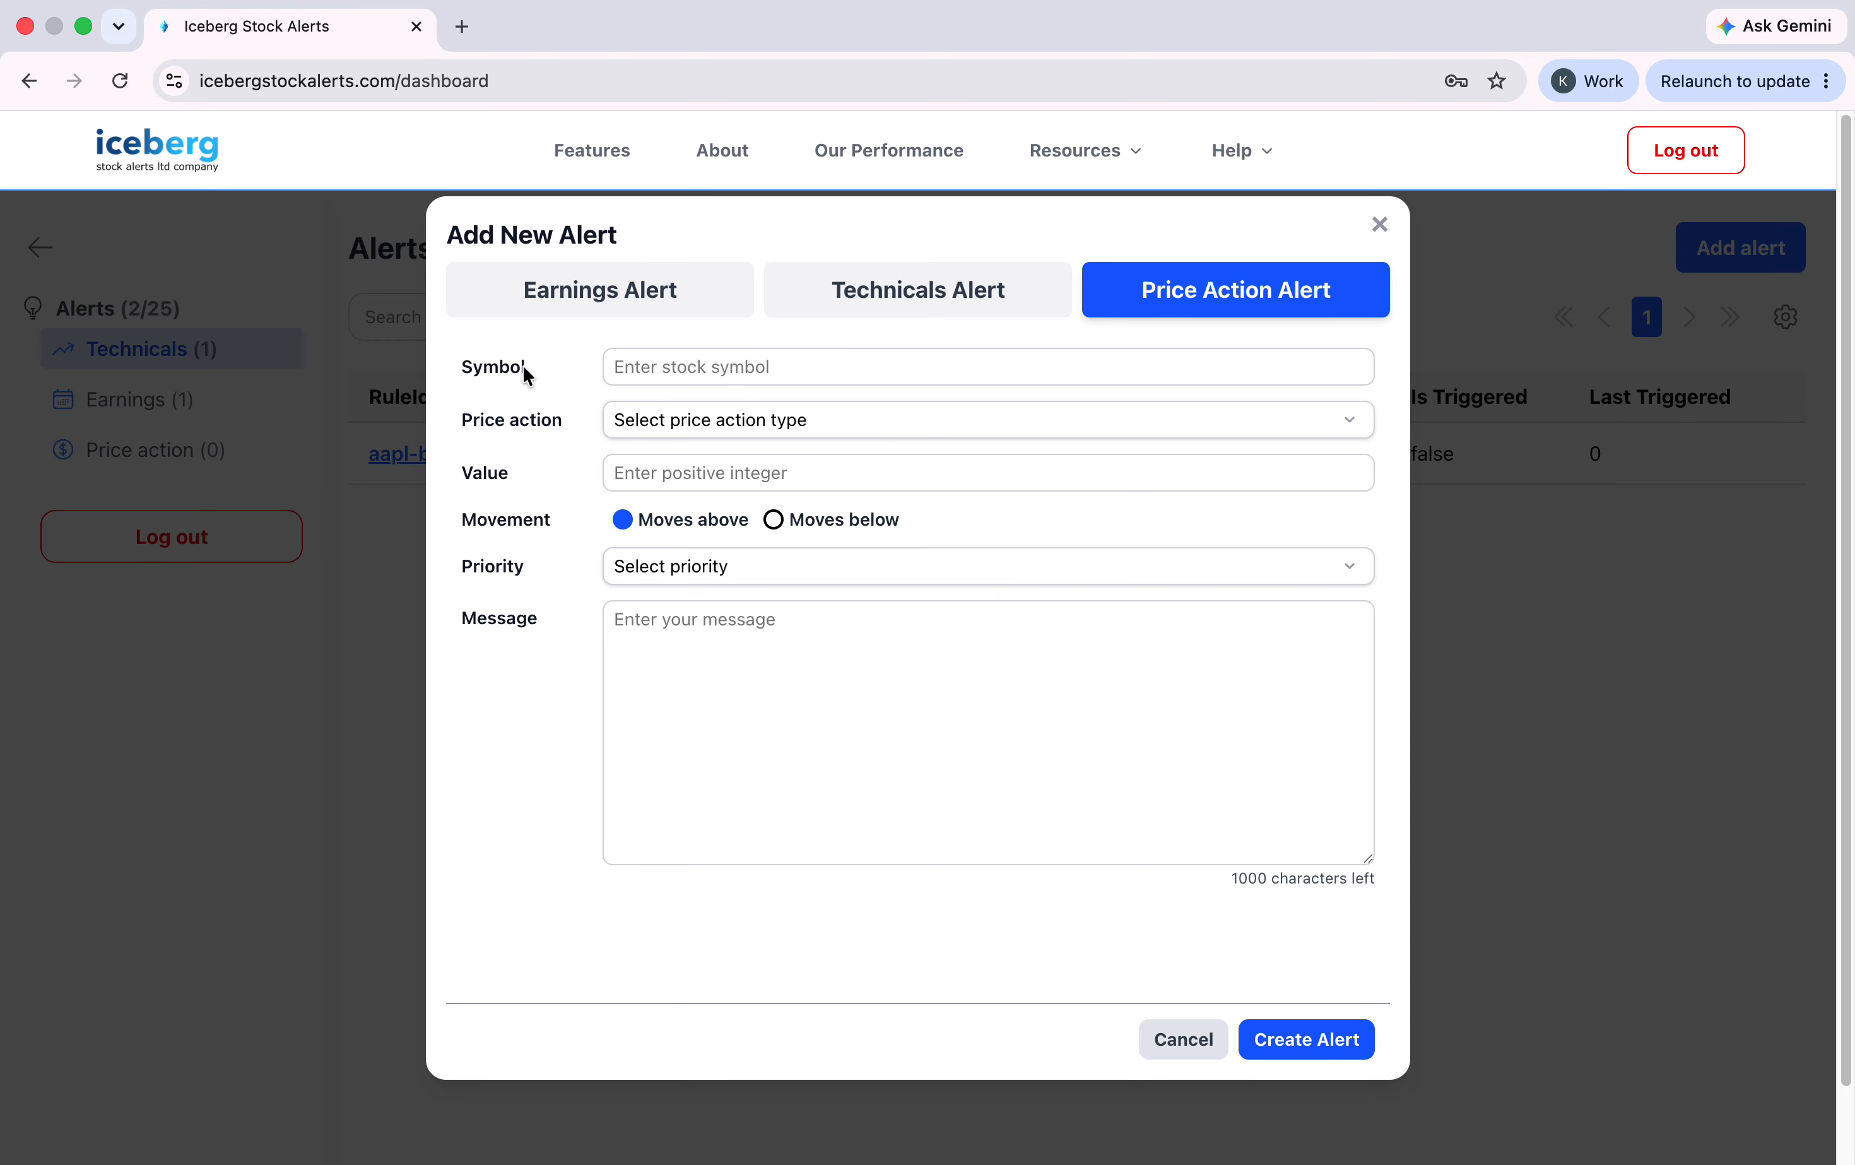
{"action": "left_click", "coordinate": [755, 371]}
{"action": "type", "text": "AAPL"}
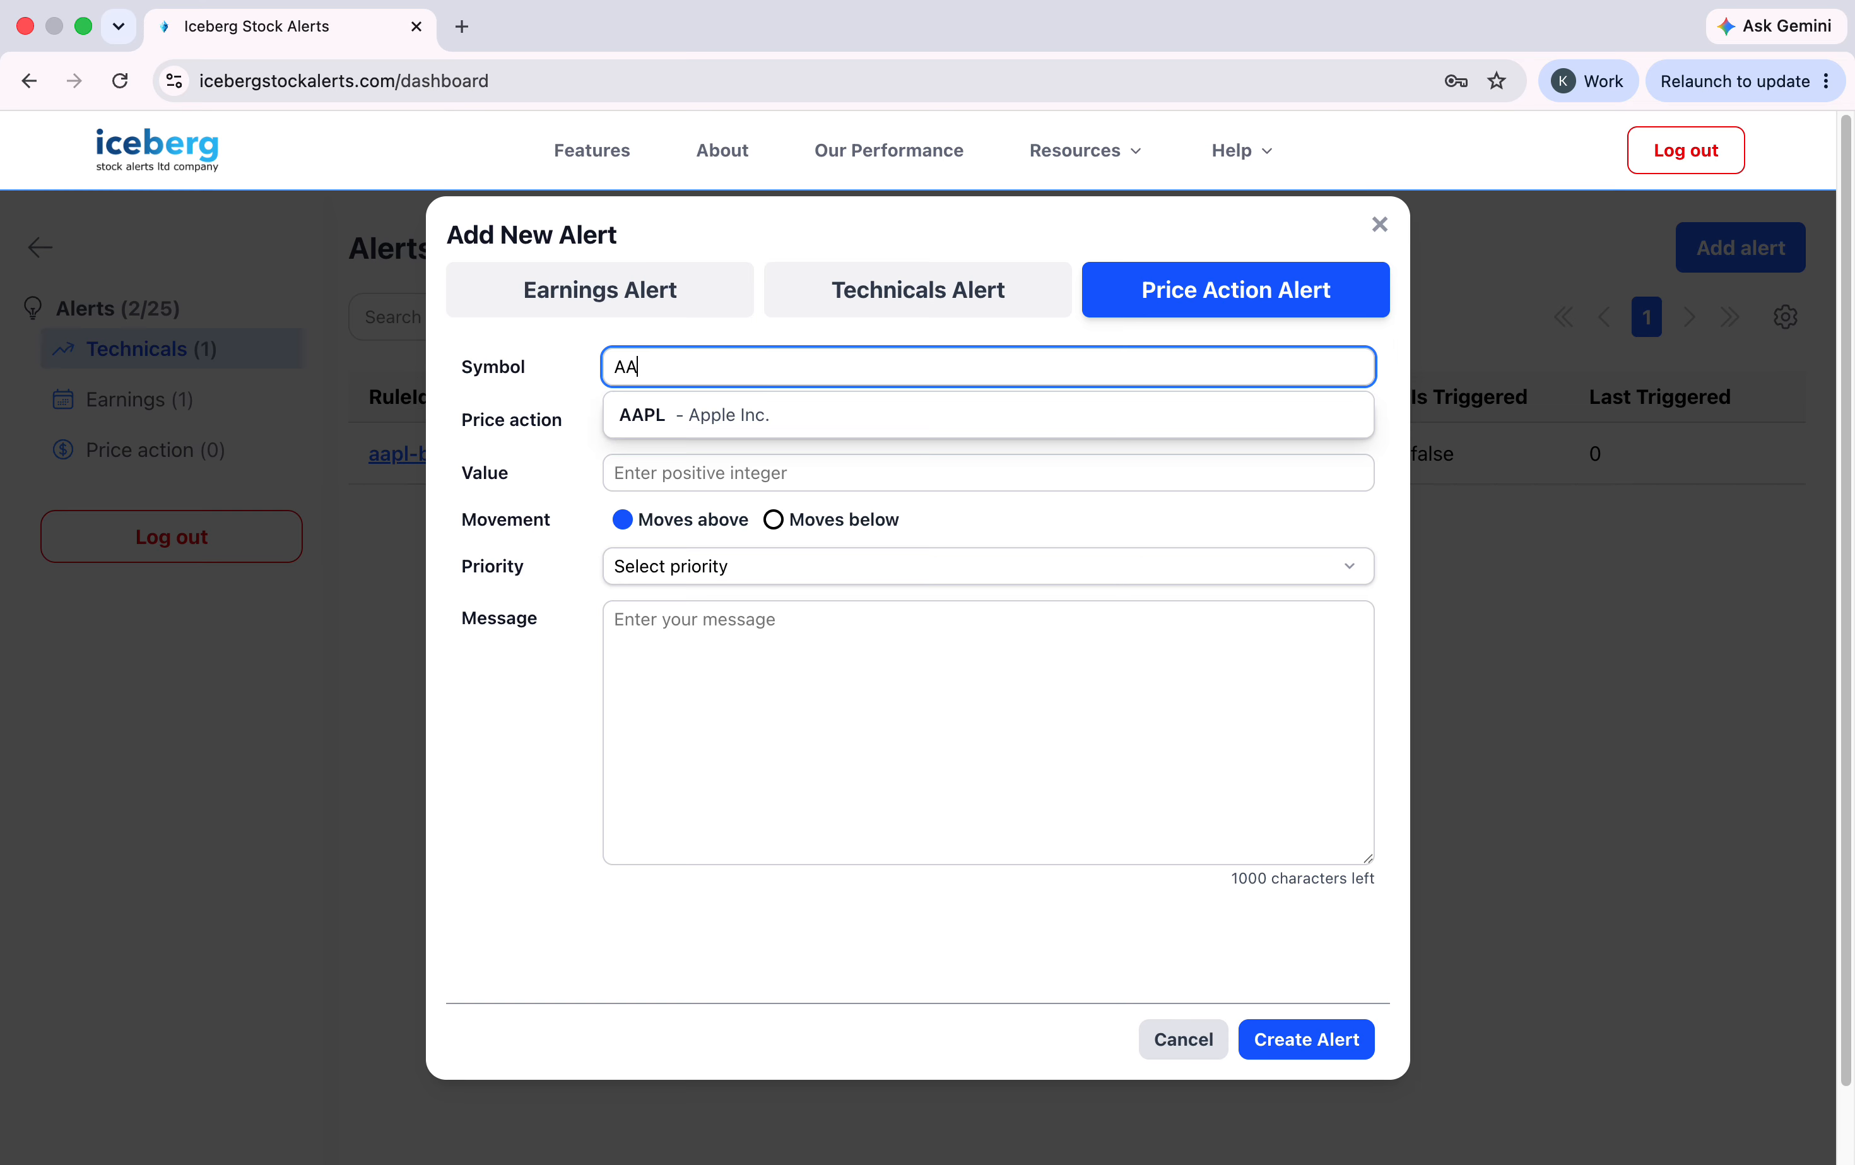
{"action": "left_click", "coordinate": [752, 414]}
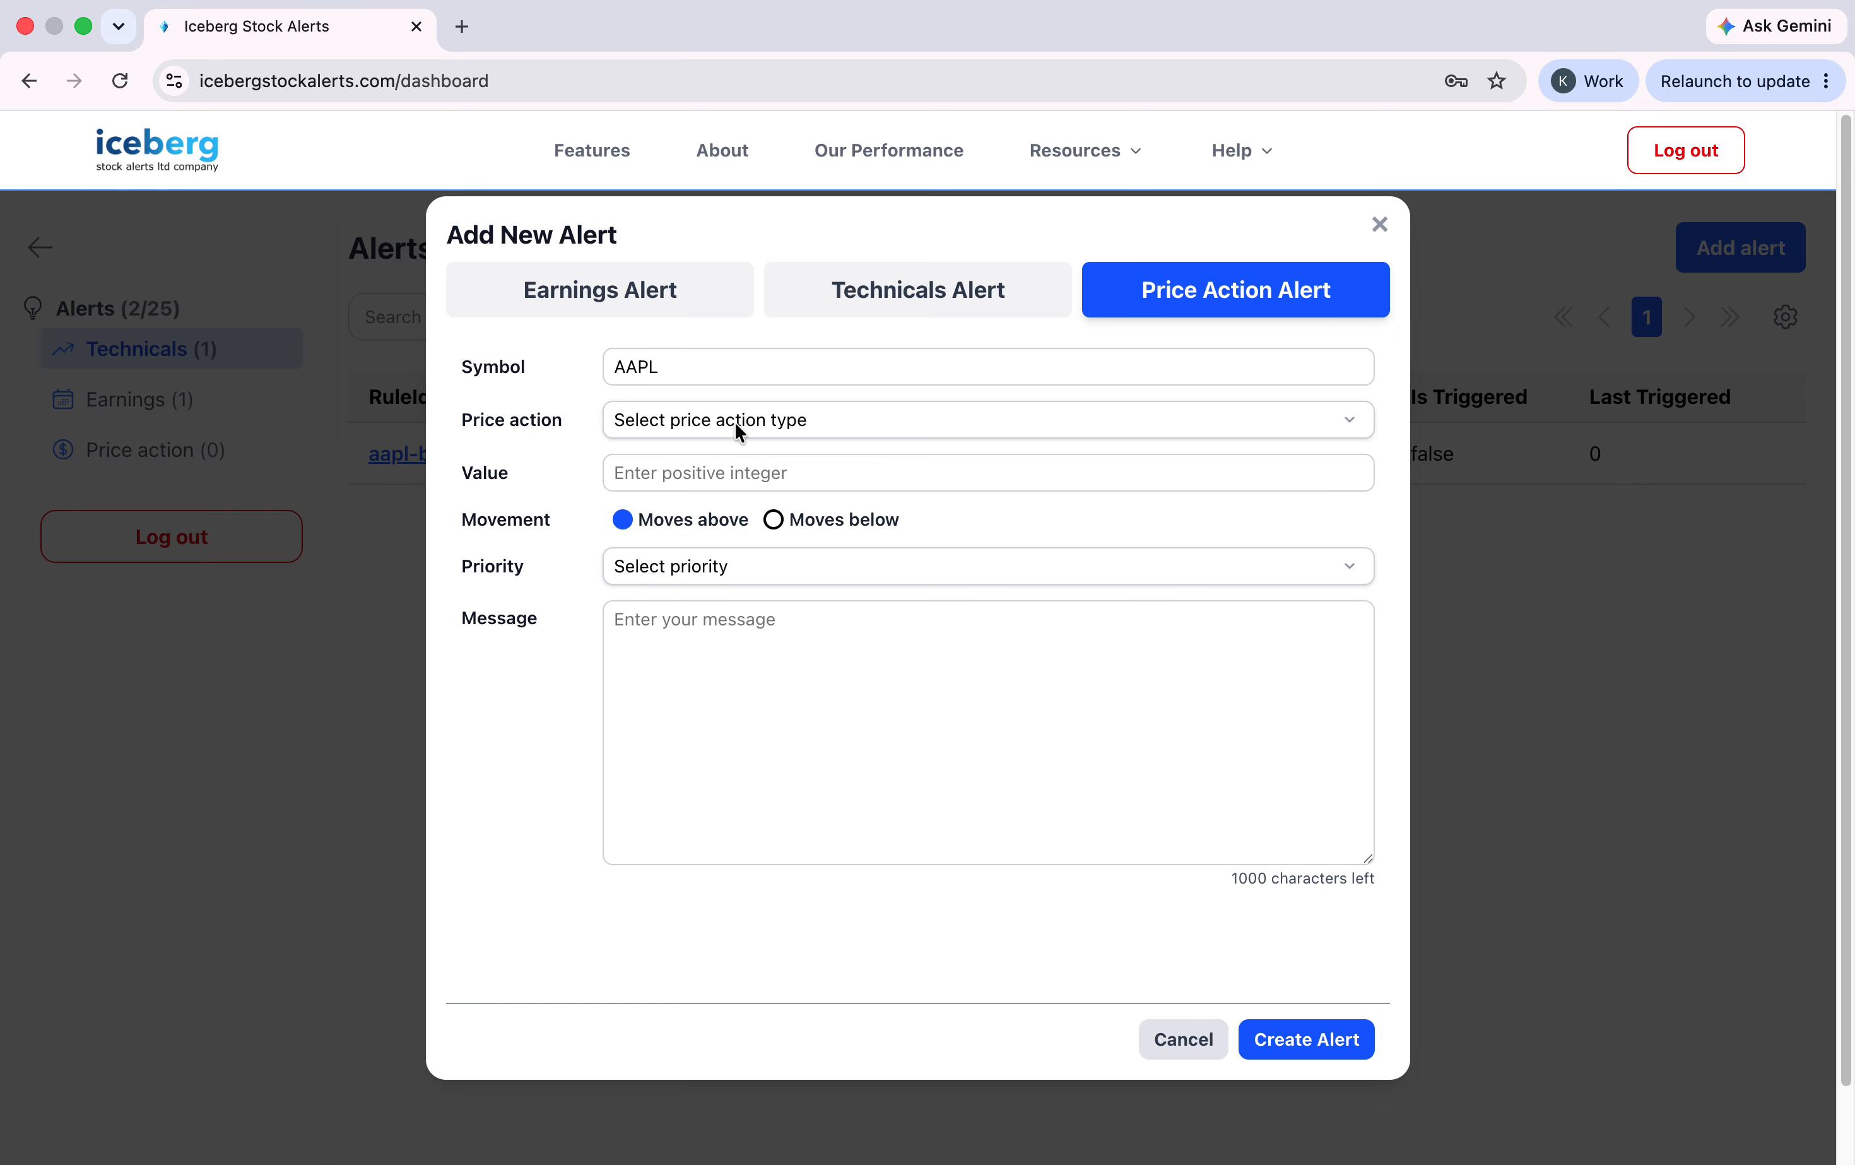
- Set the alert's price action type to Price with a value of 350 and the movement Moves above
{"action": "left_click", "coordinate": [737, 422]}
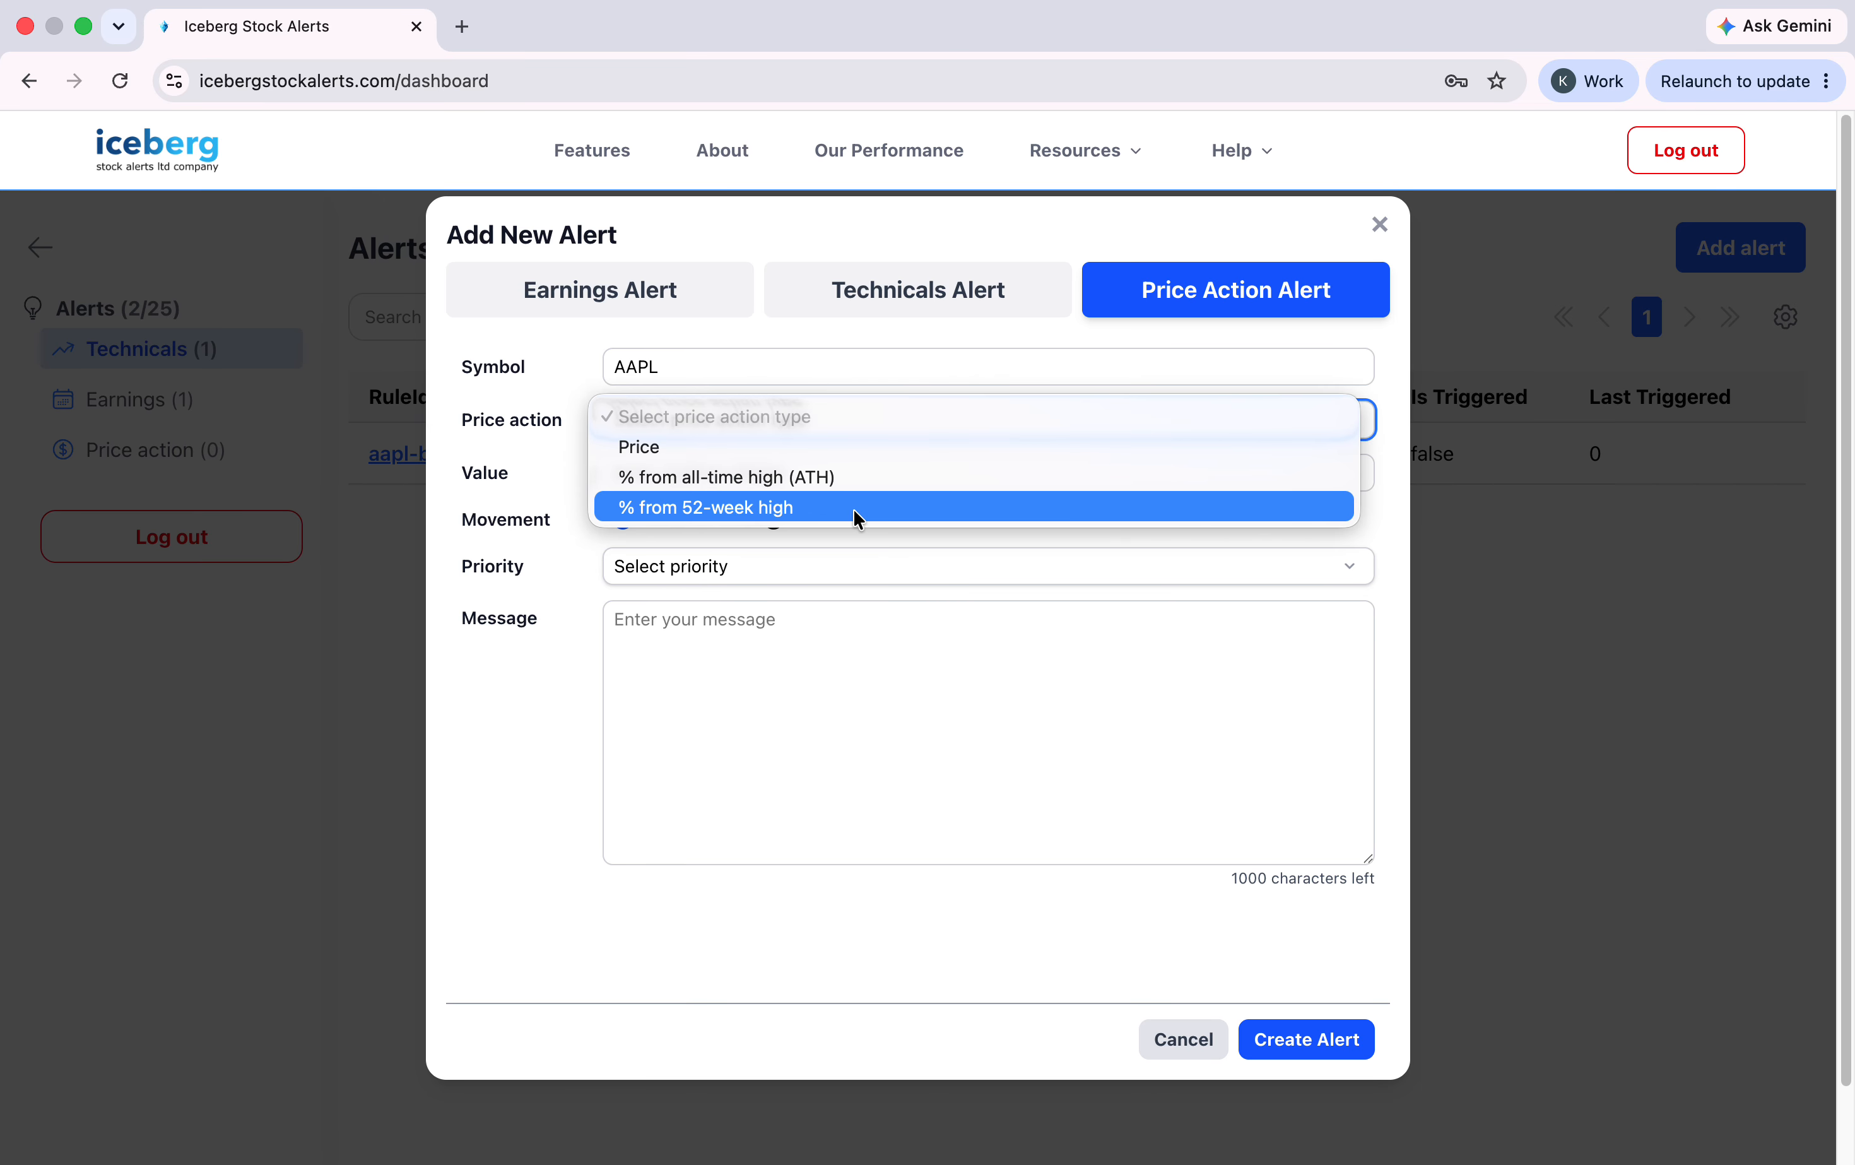
{"action": "left_click", "coordinate": [881, 454]}
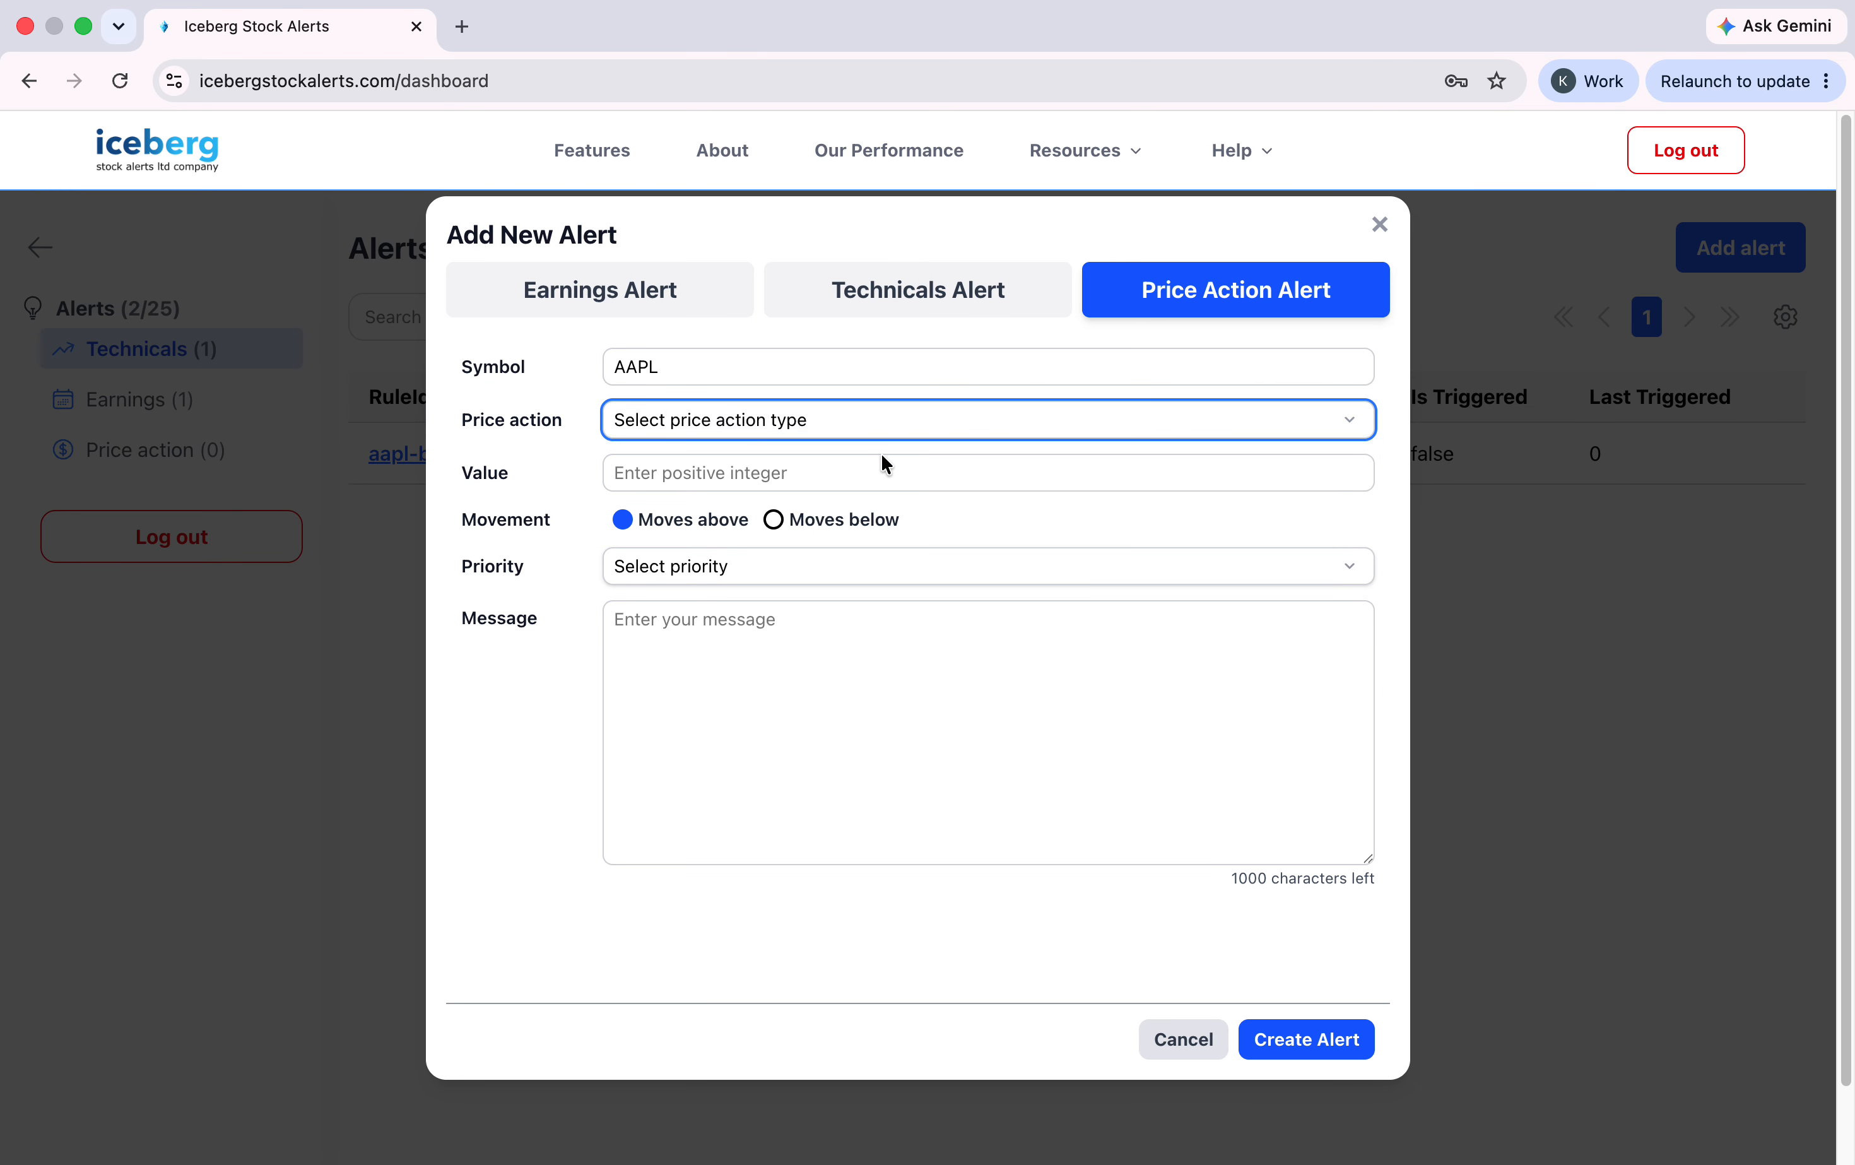
{"action": "left_click", "coordinate": [788, 478]}
{"action": "type", "text": "350"}
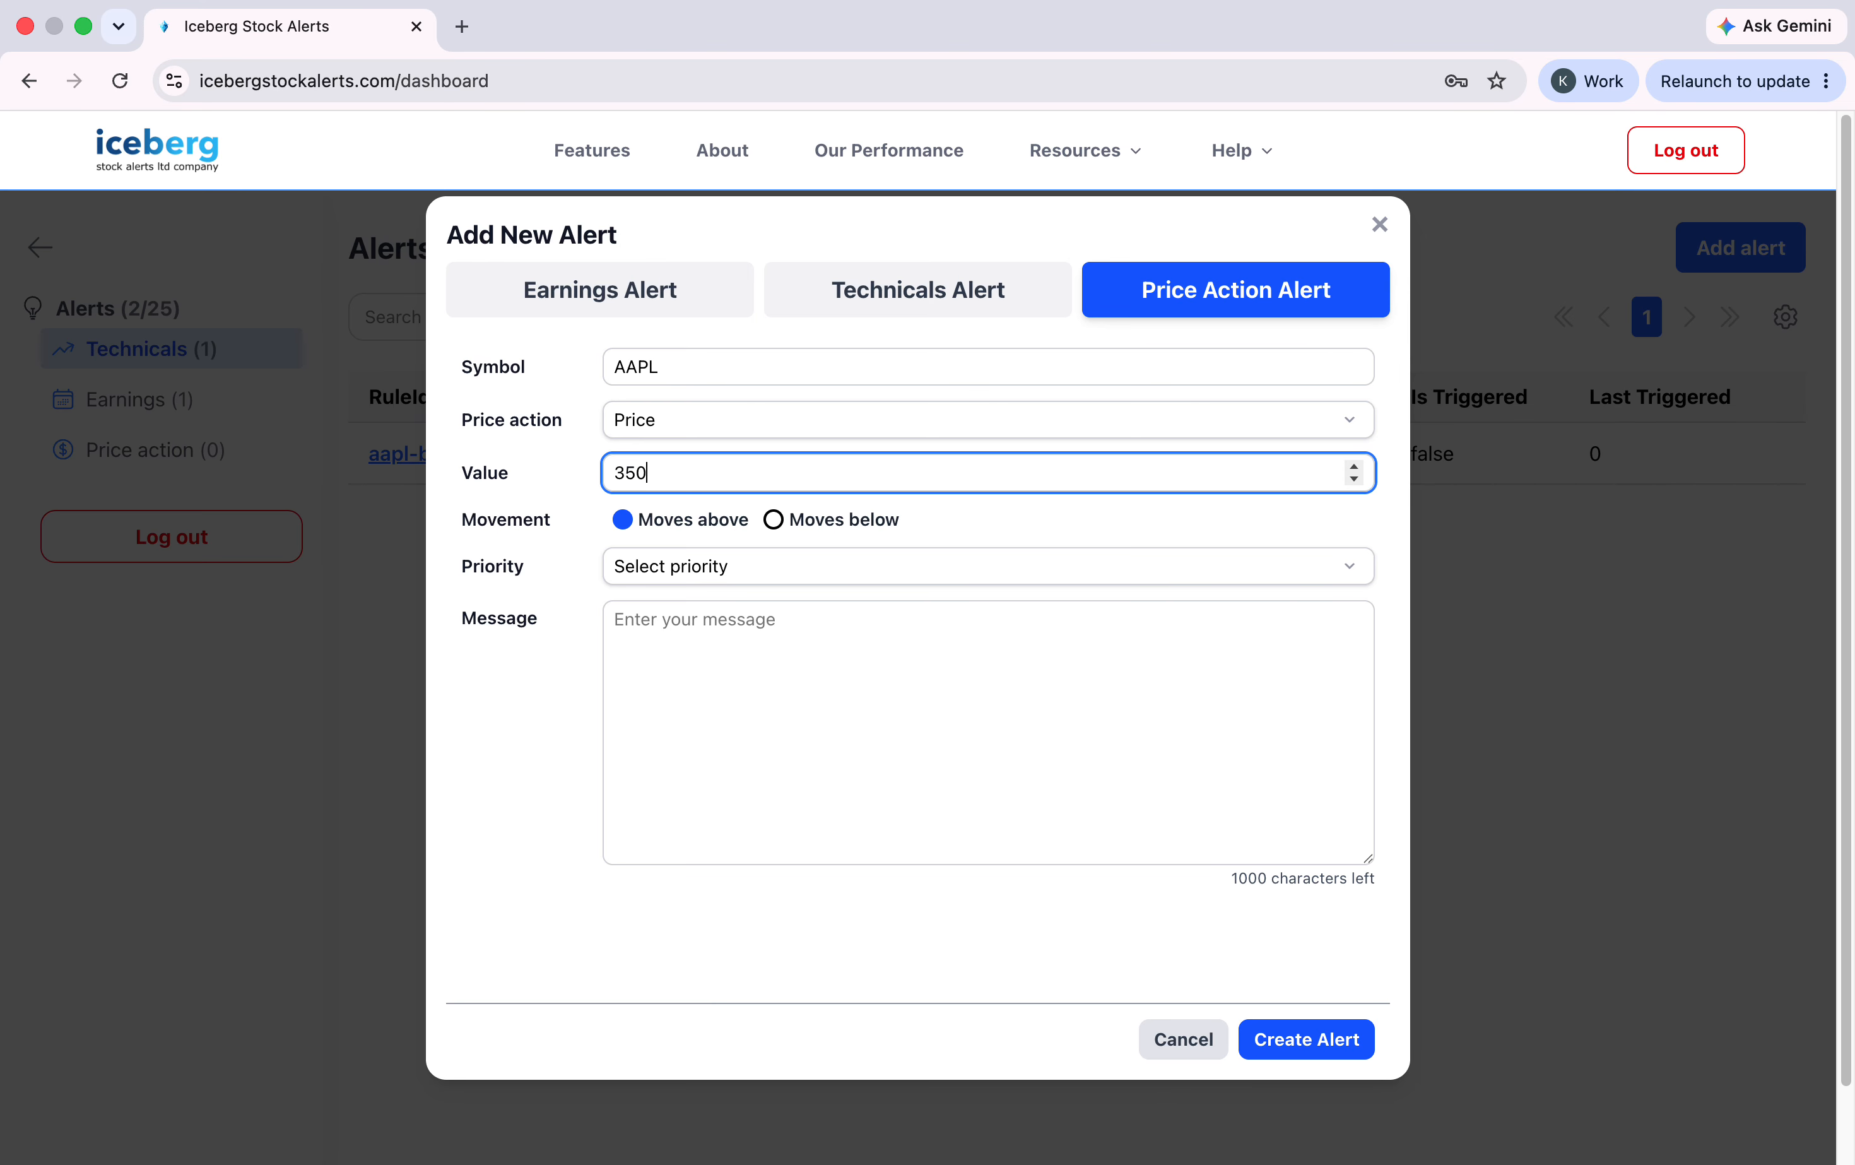
{"action": "scroll", "coordinate": [699, 530], "scroll_direction": "down", "scroll_amount": 1}
{"action": "left_click", "coordinate": [646, 524]}
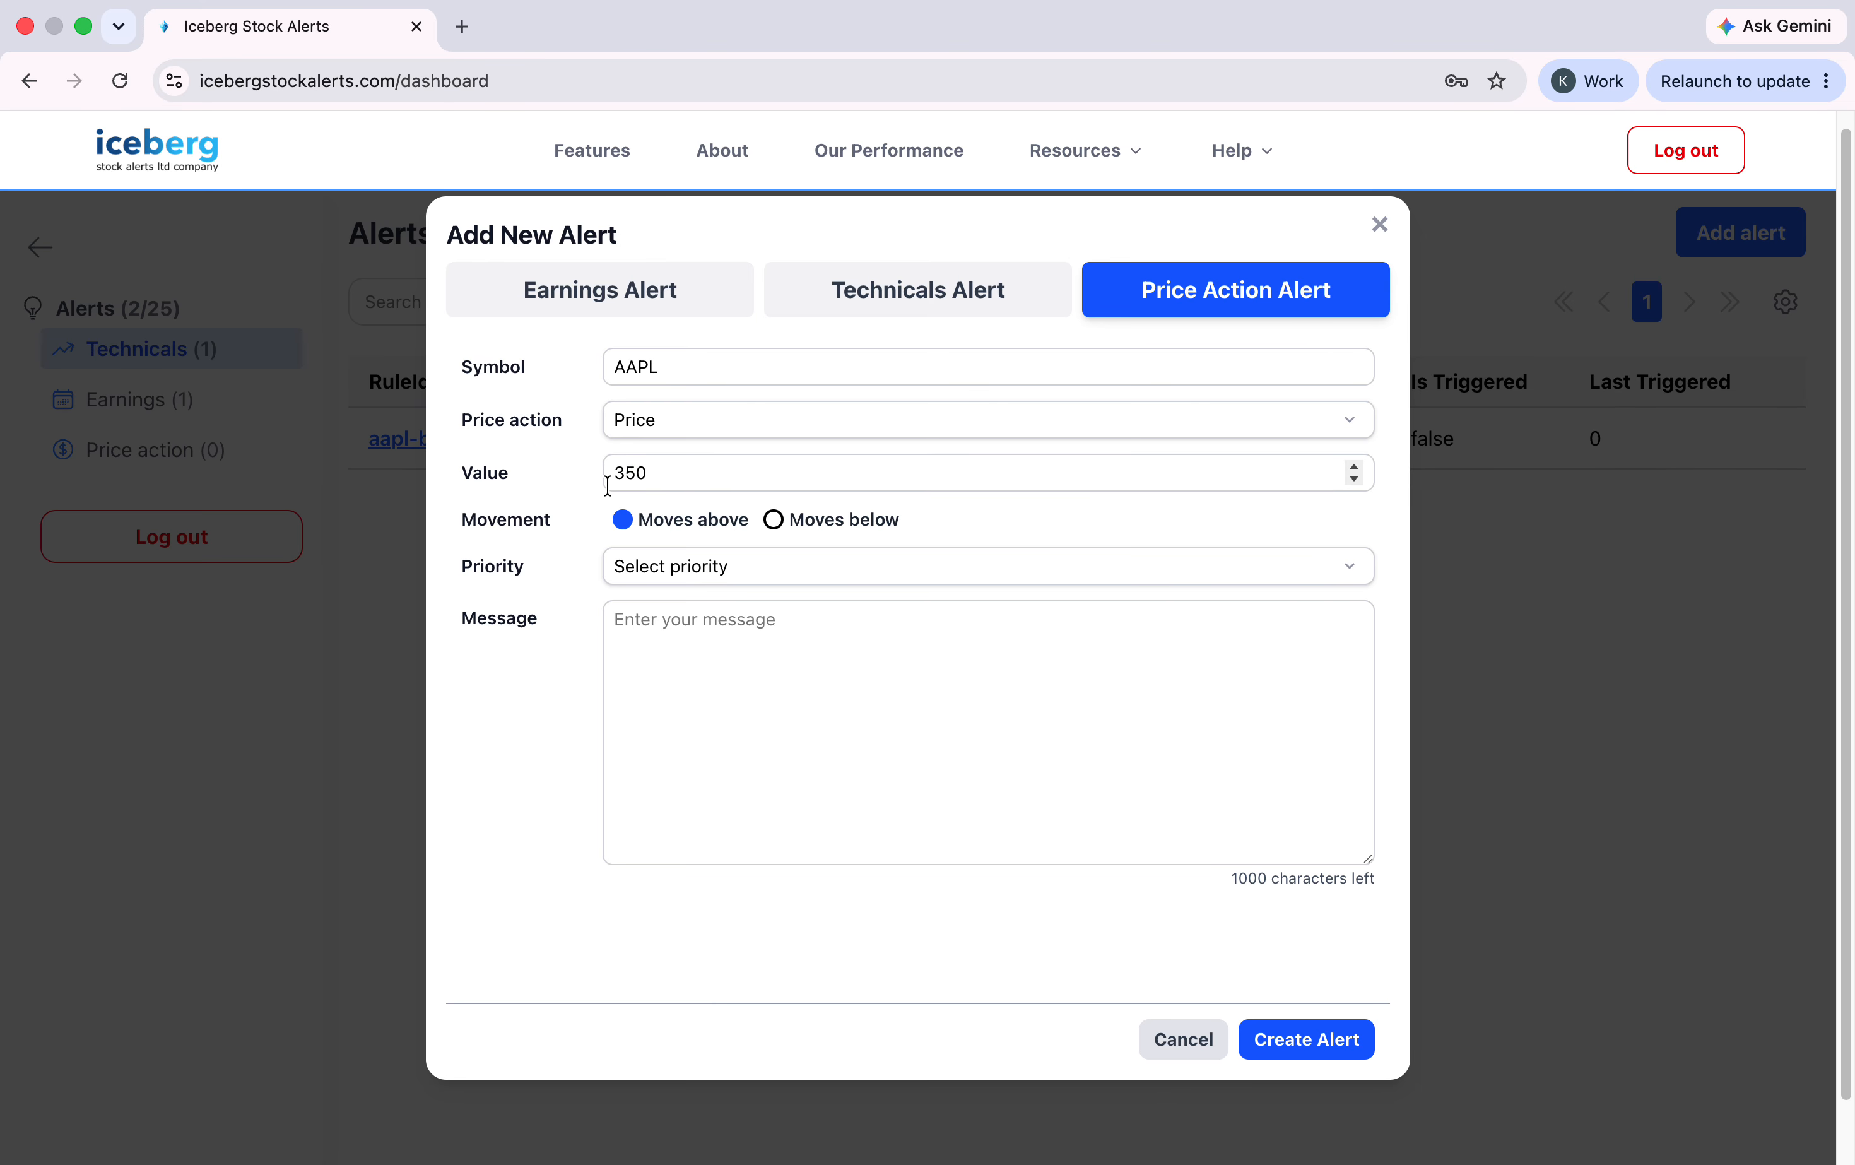
- Create the price action alert with priority SELL and the message "Take profits"
{"action": "left_click", "coordinate": [776, 568]}
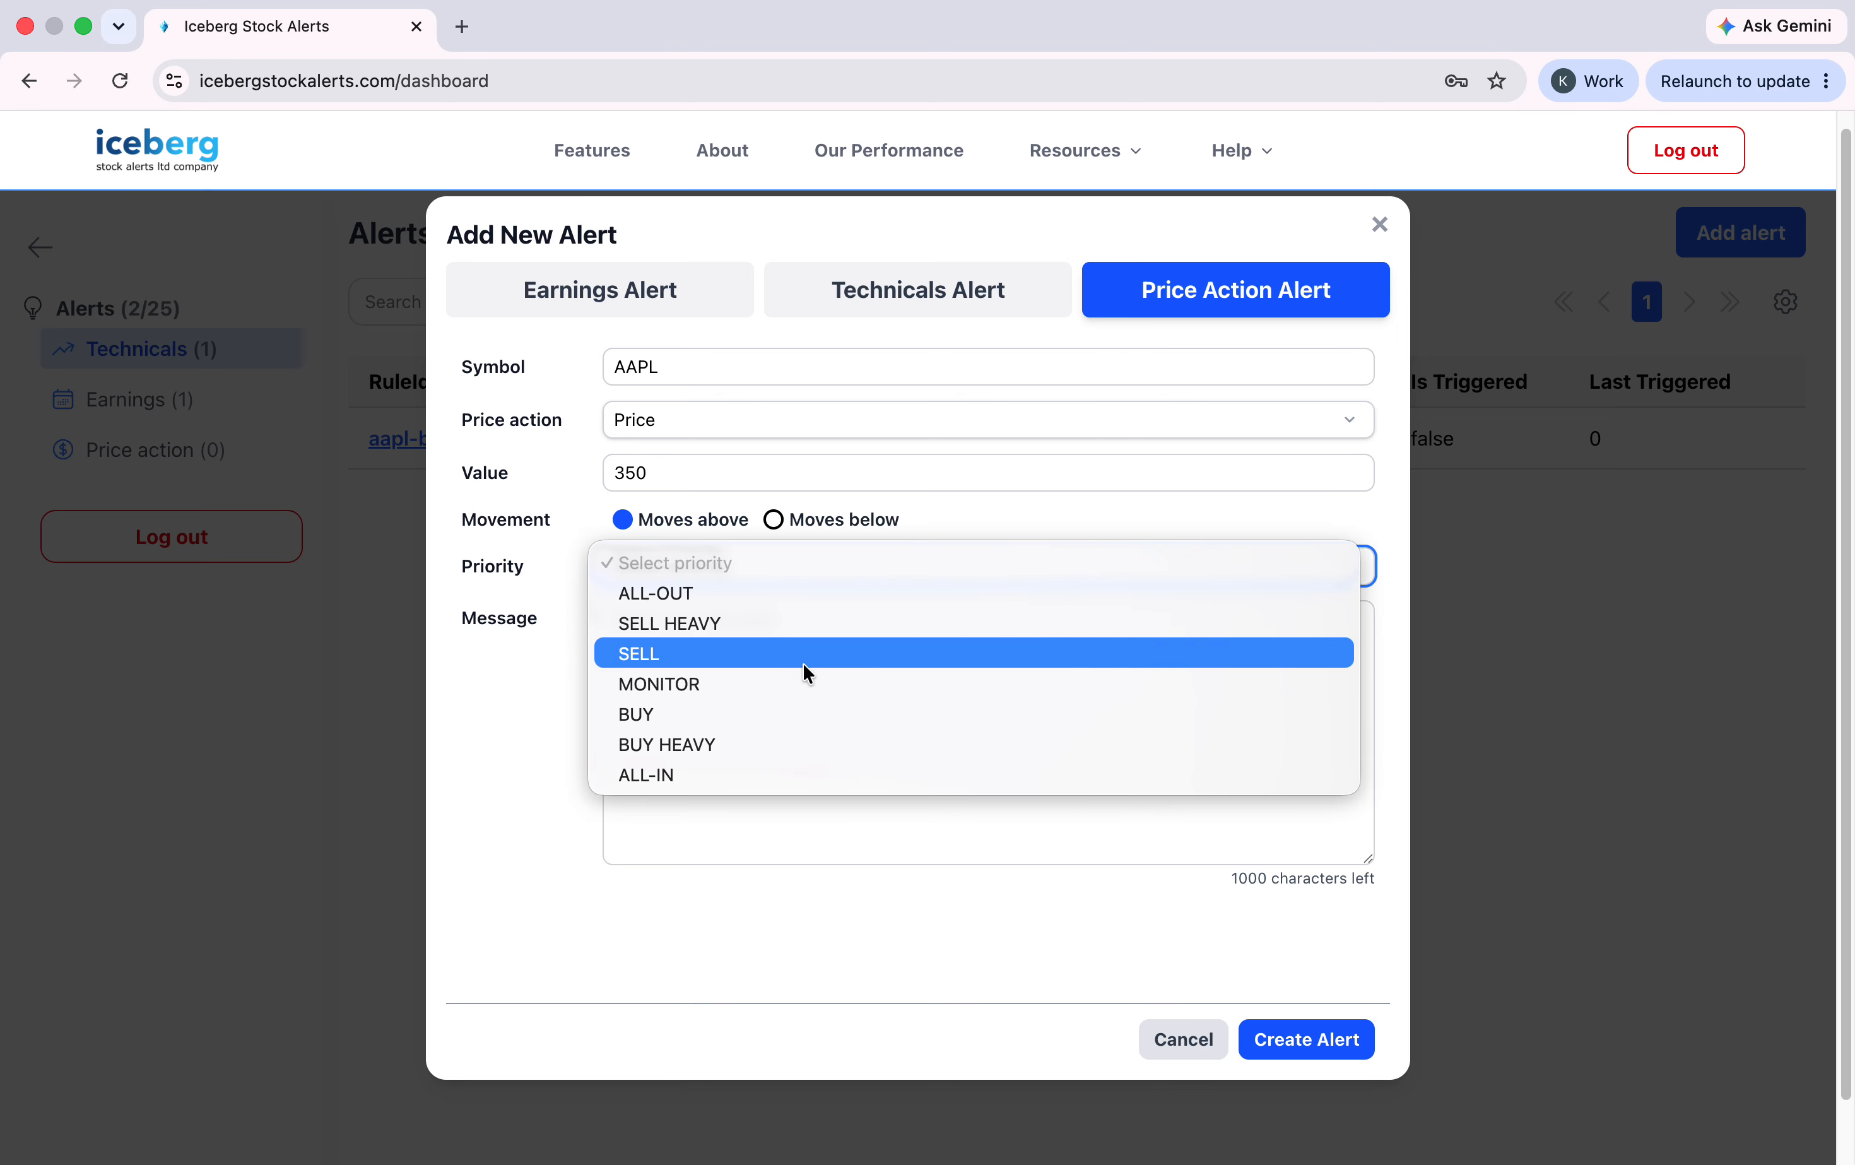
{"action": "left_click", "coordinate": [803, 653]}
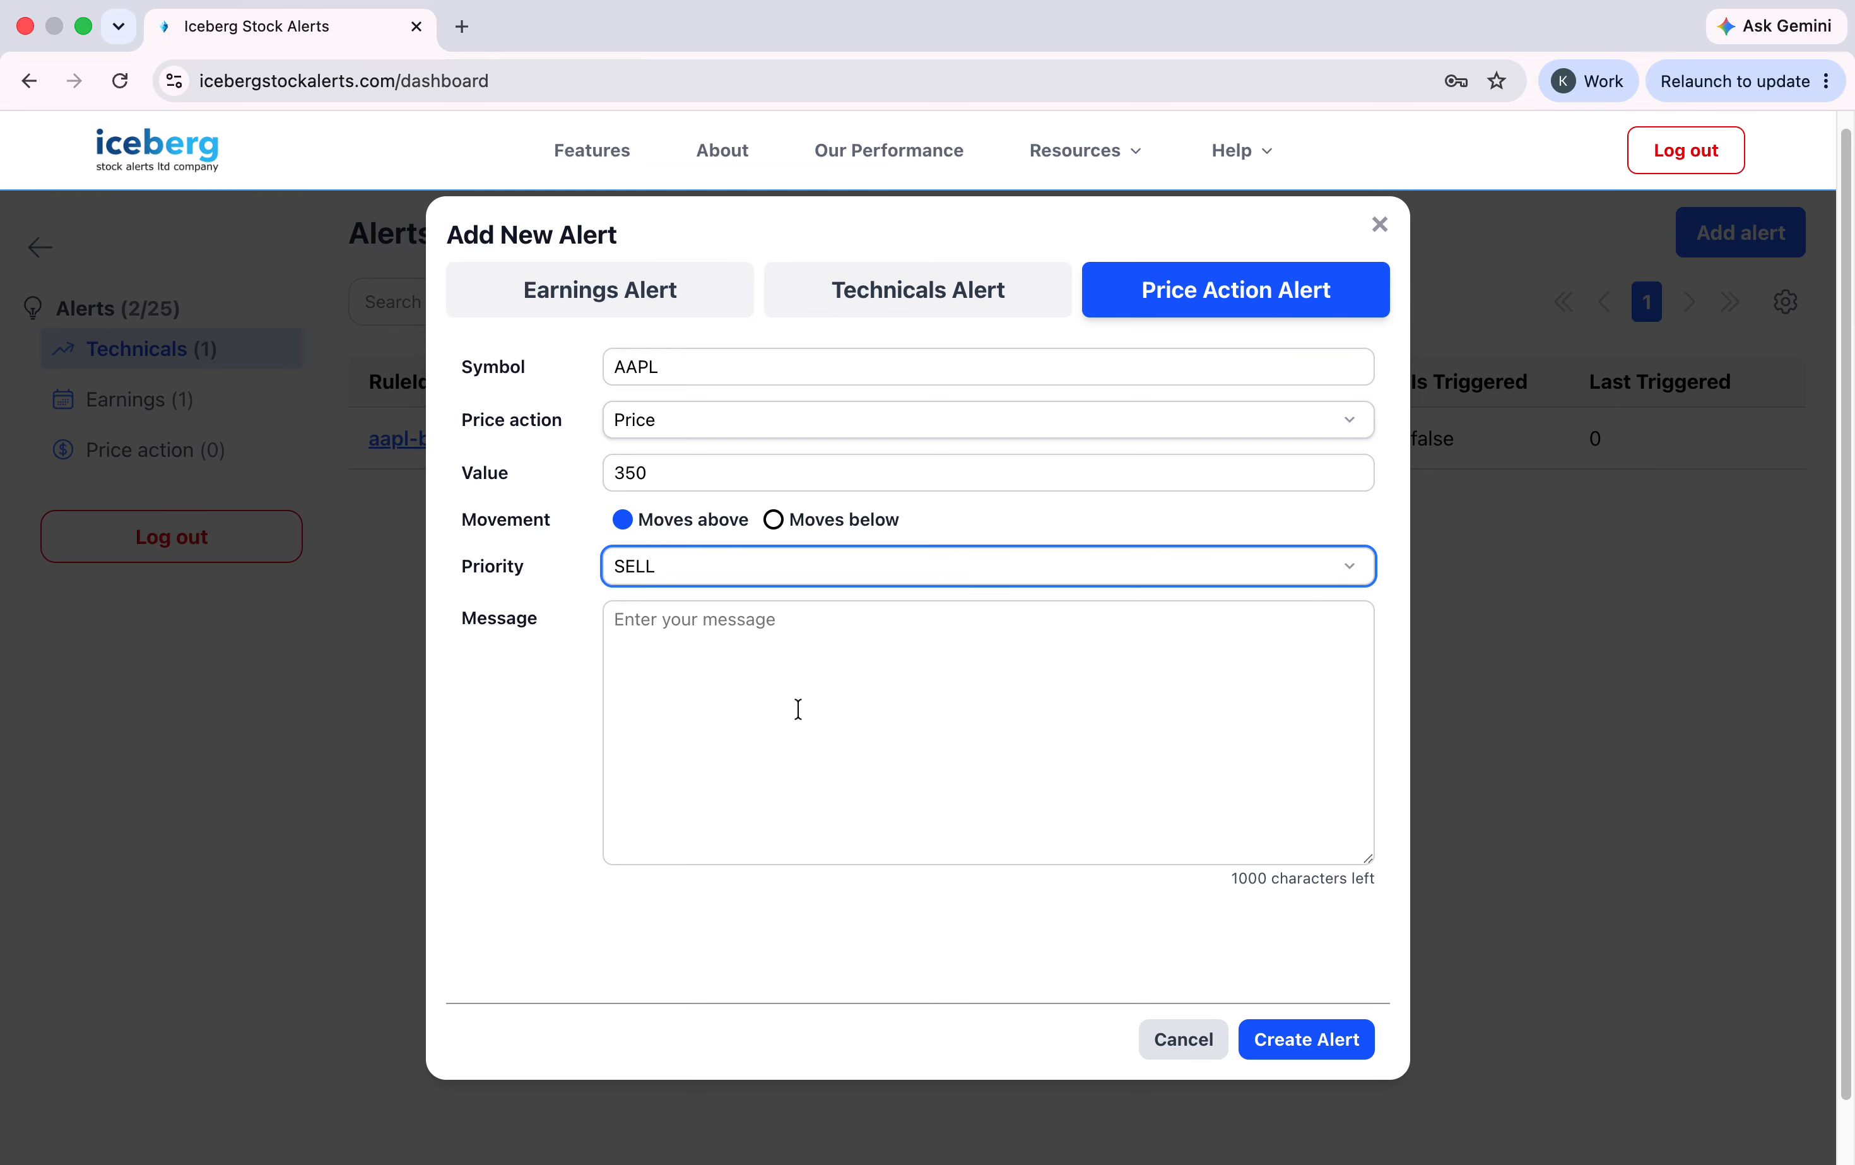
{"action": "left_click", "coordinate": [798, 709]}
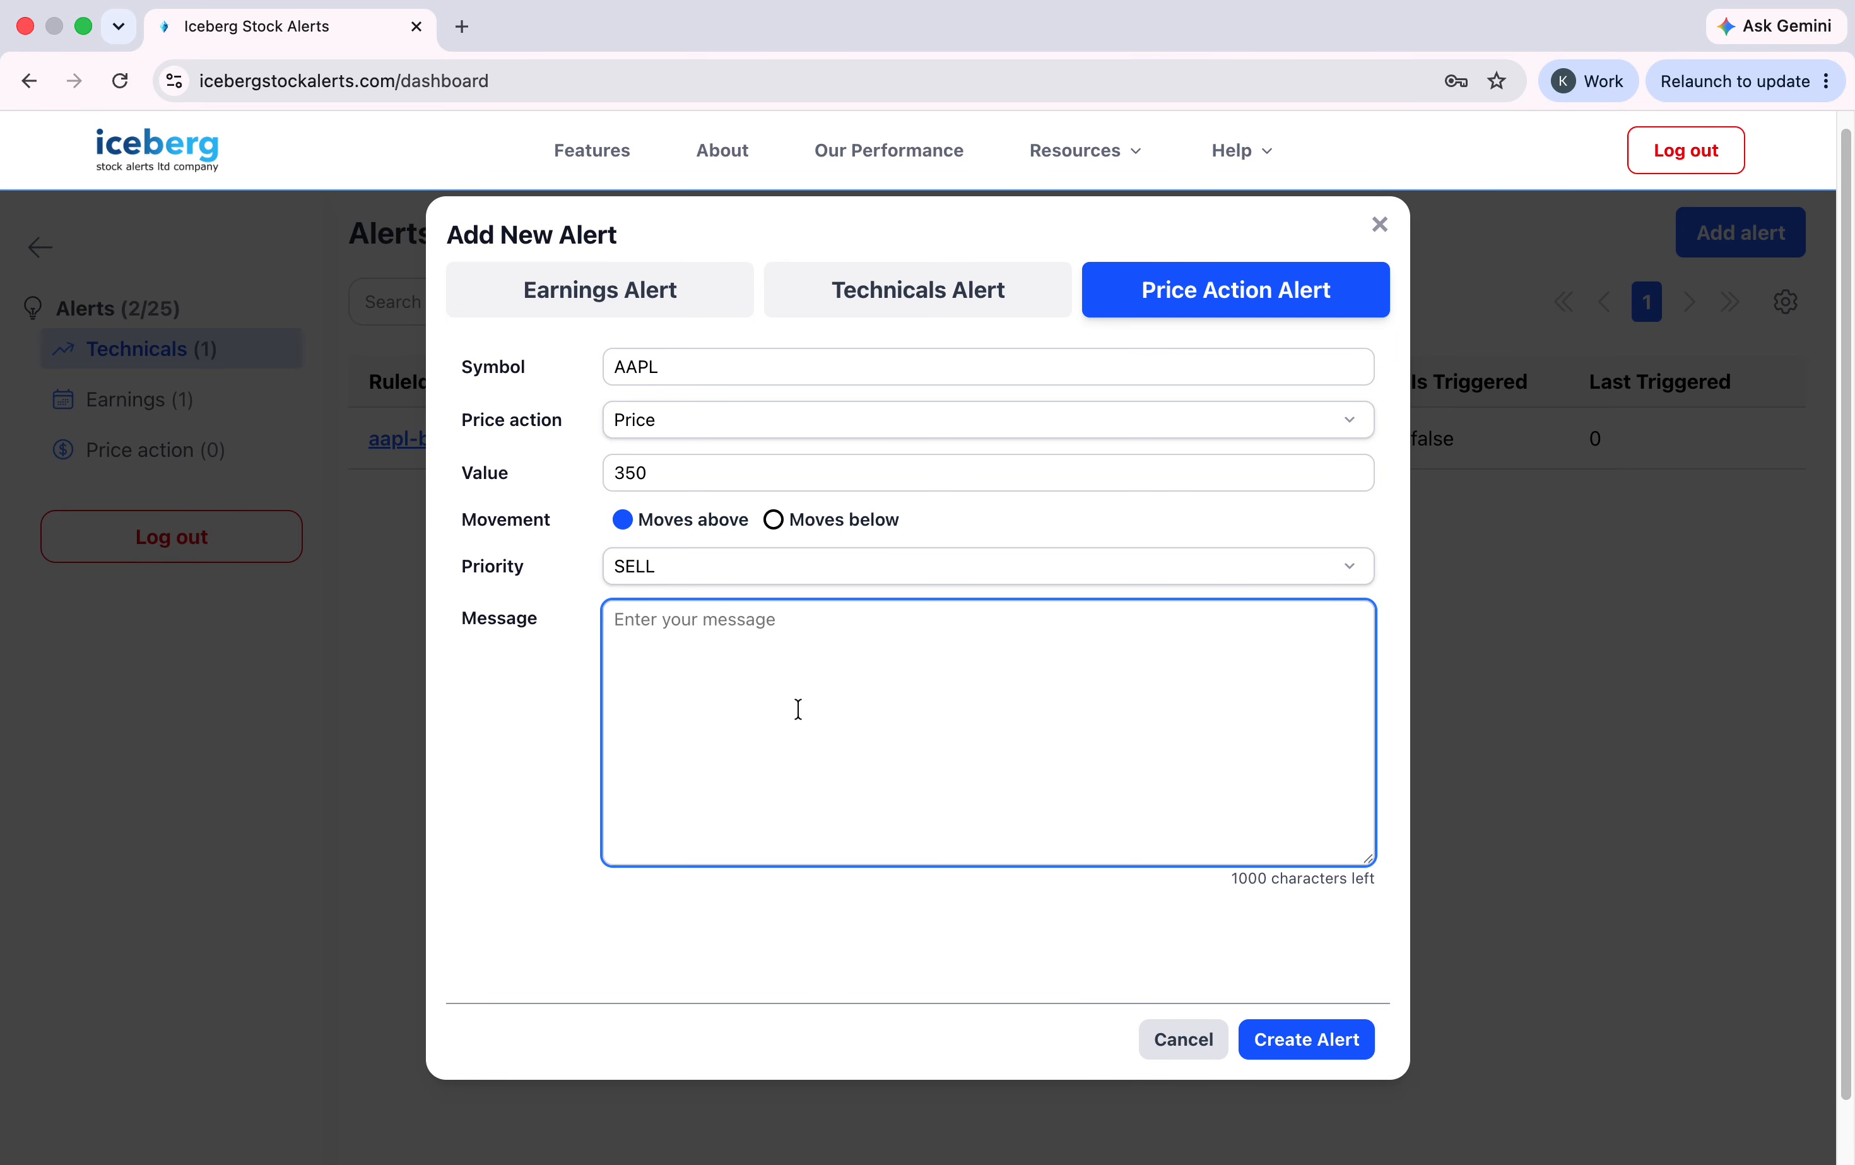
{"action": "type", "text": "Take profits"}
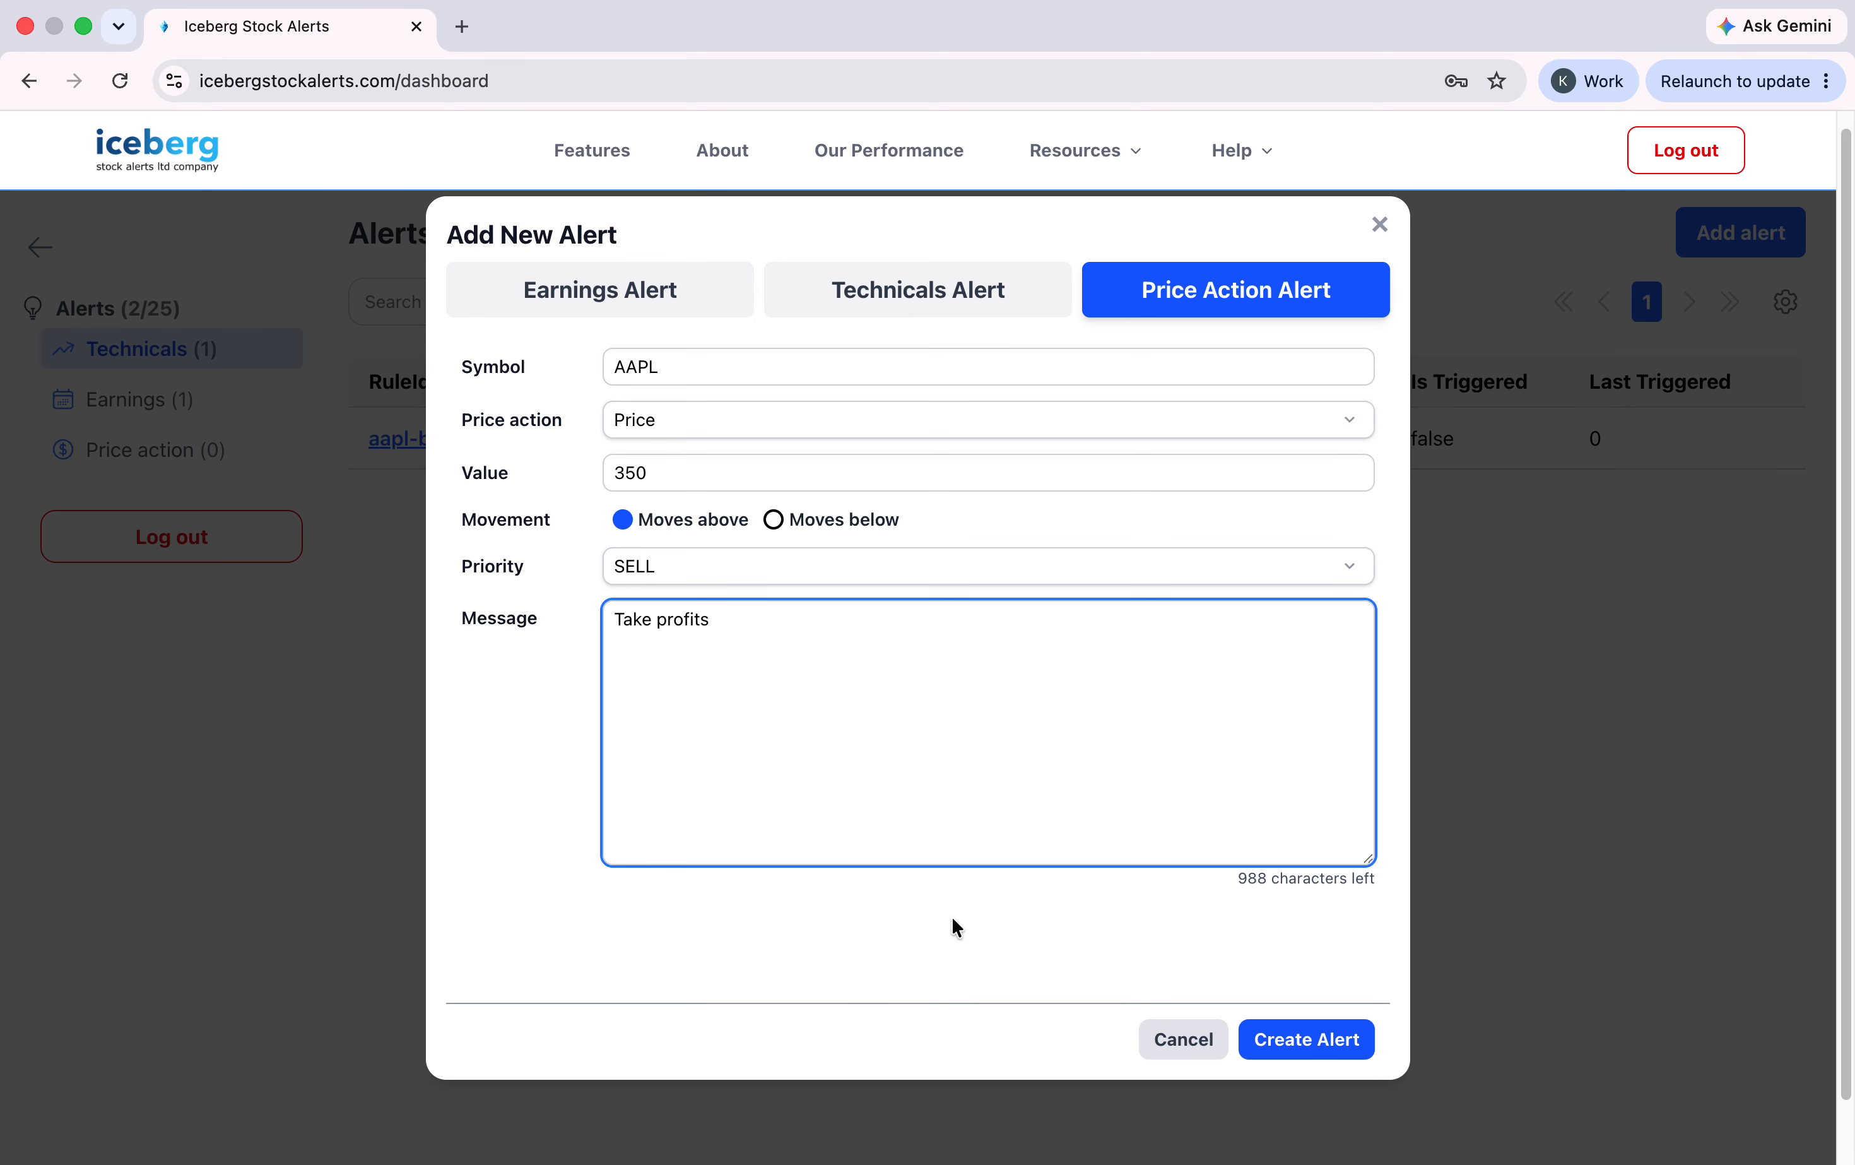
{"action": "left_click", "coordinate": [1358, 1050]}
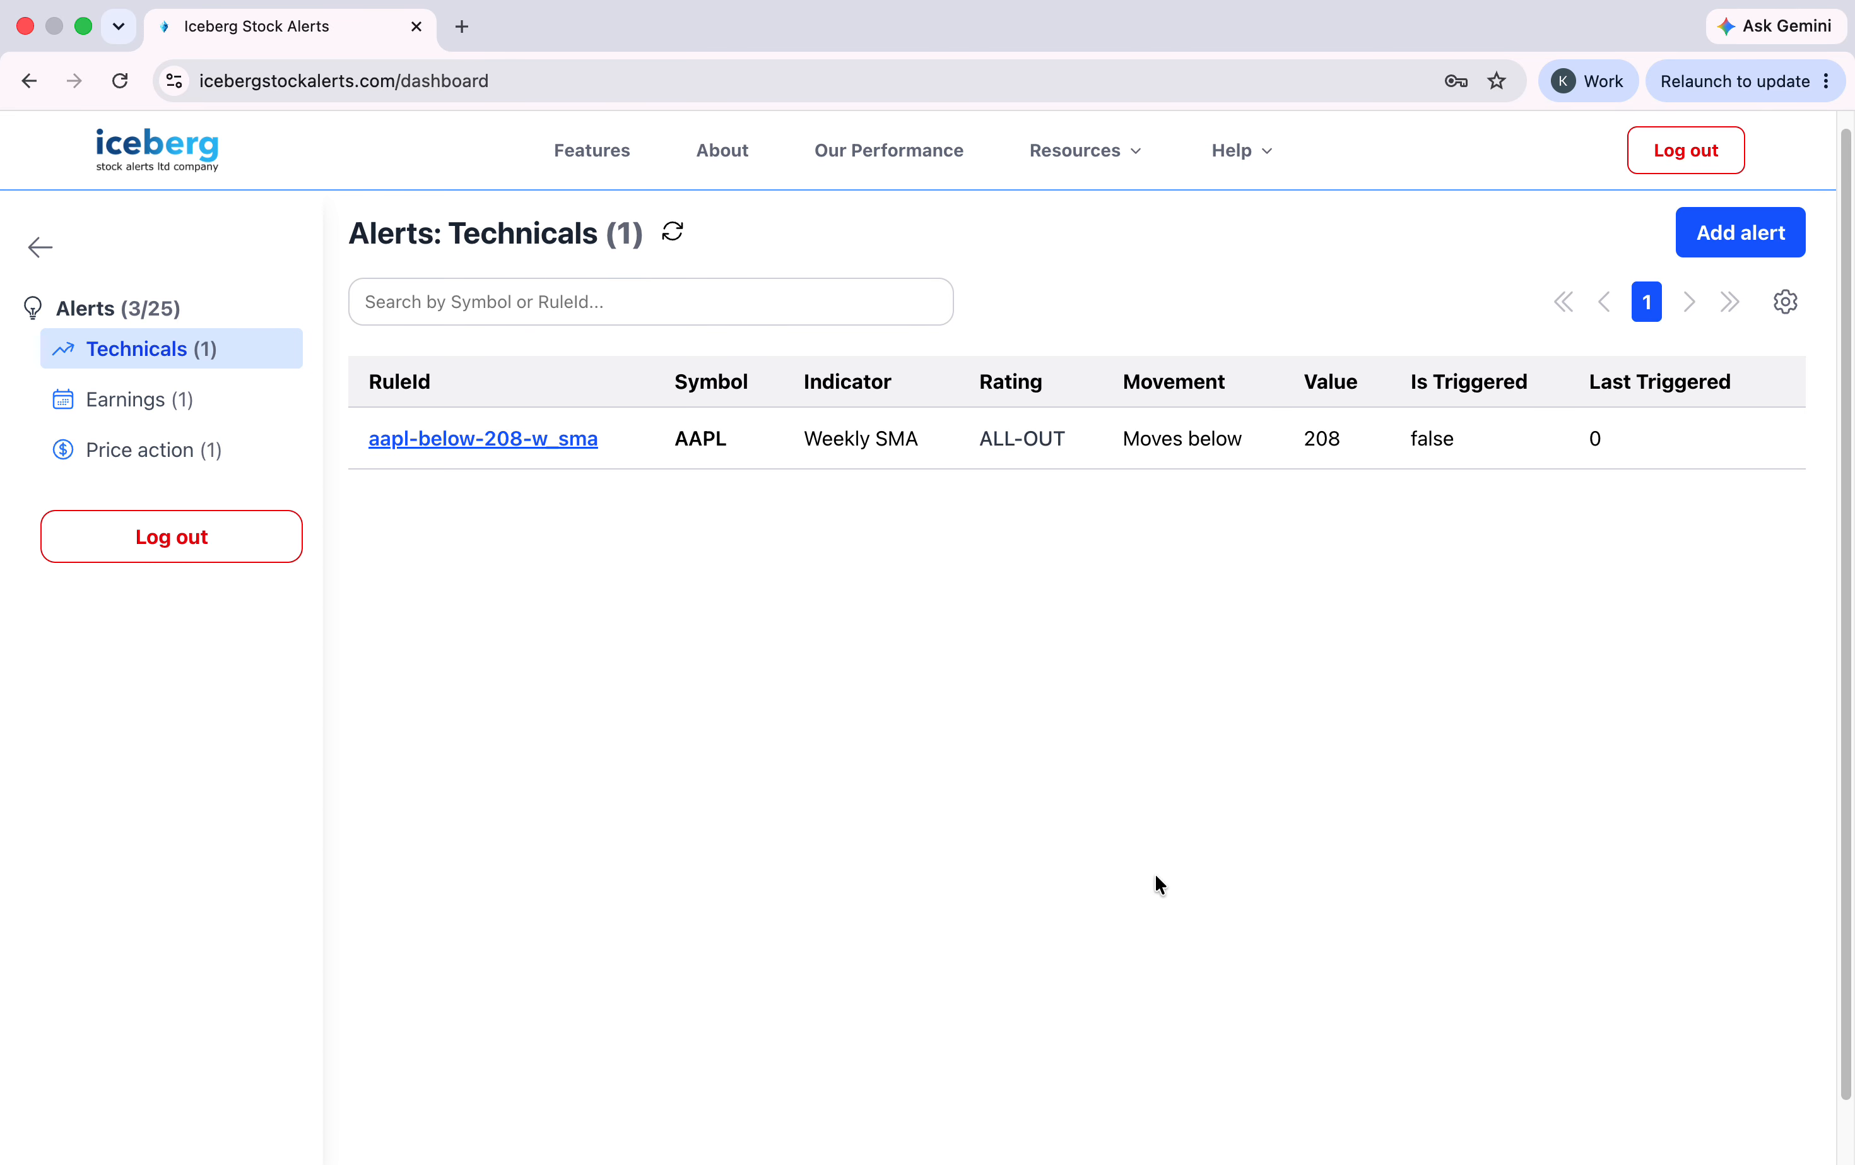
- Open the AAPL price action alert's details and change its priority to ALL-OUT
{"action": "left_click", "coordinate": [135, 449]}
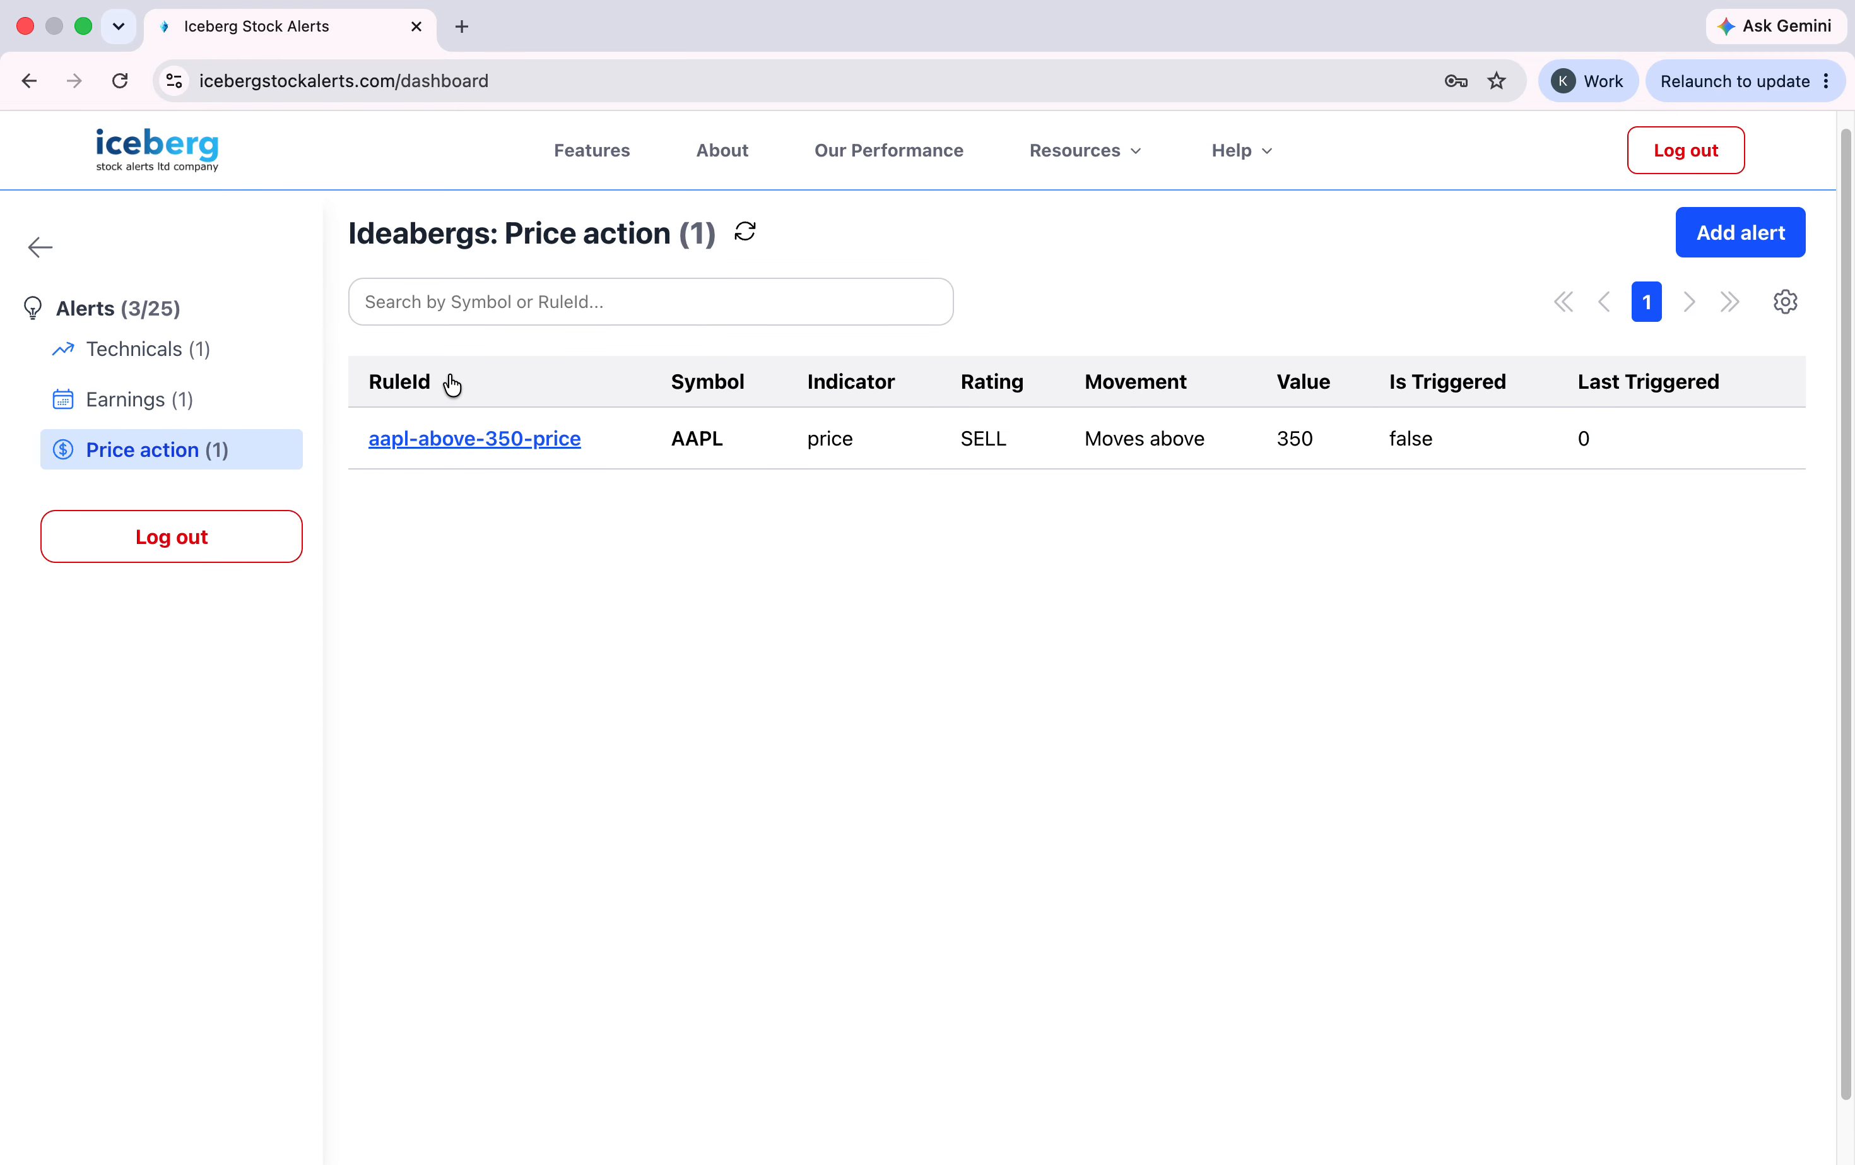
{"action": "left_click", "coordinate": [490, 451]}
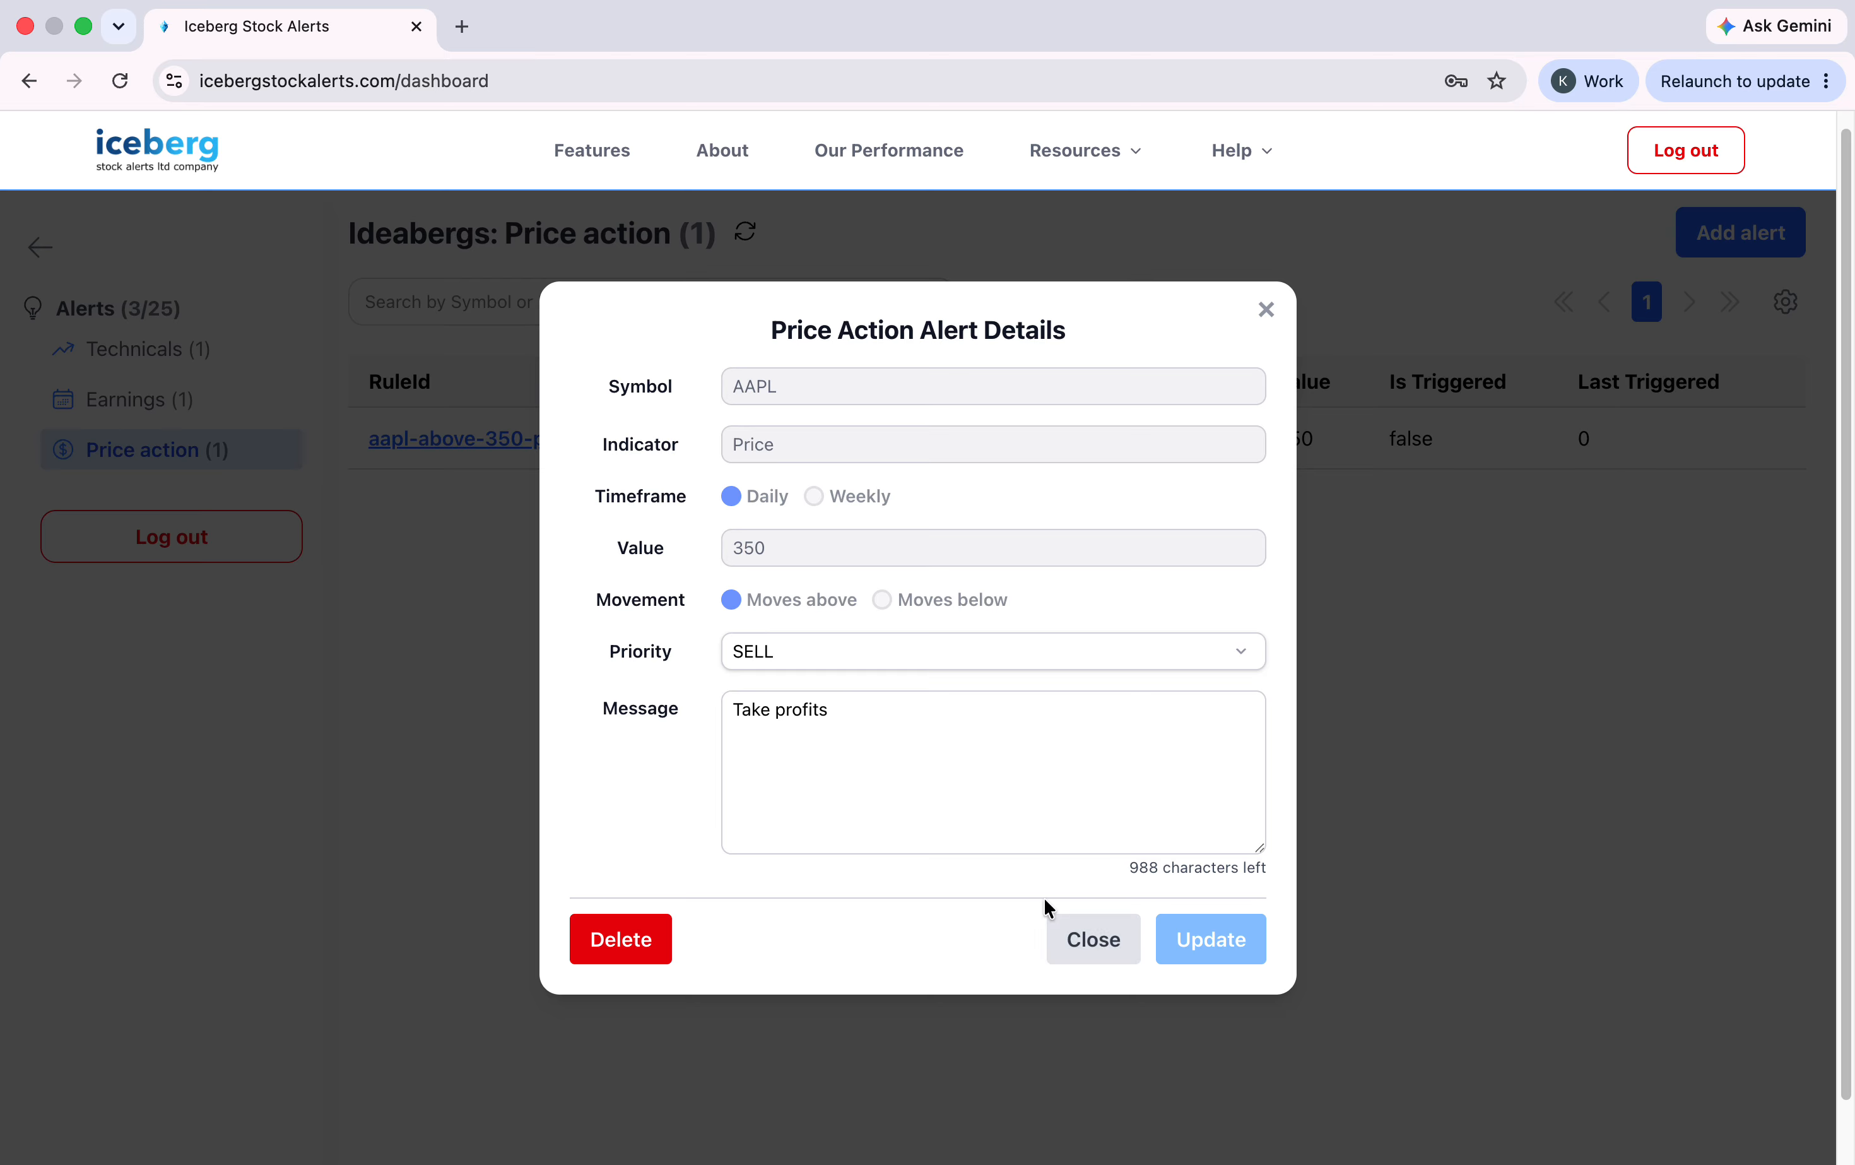
{"action": "left_click", "coordinate": [806, 657]}
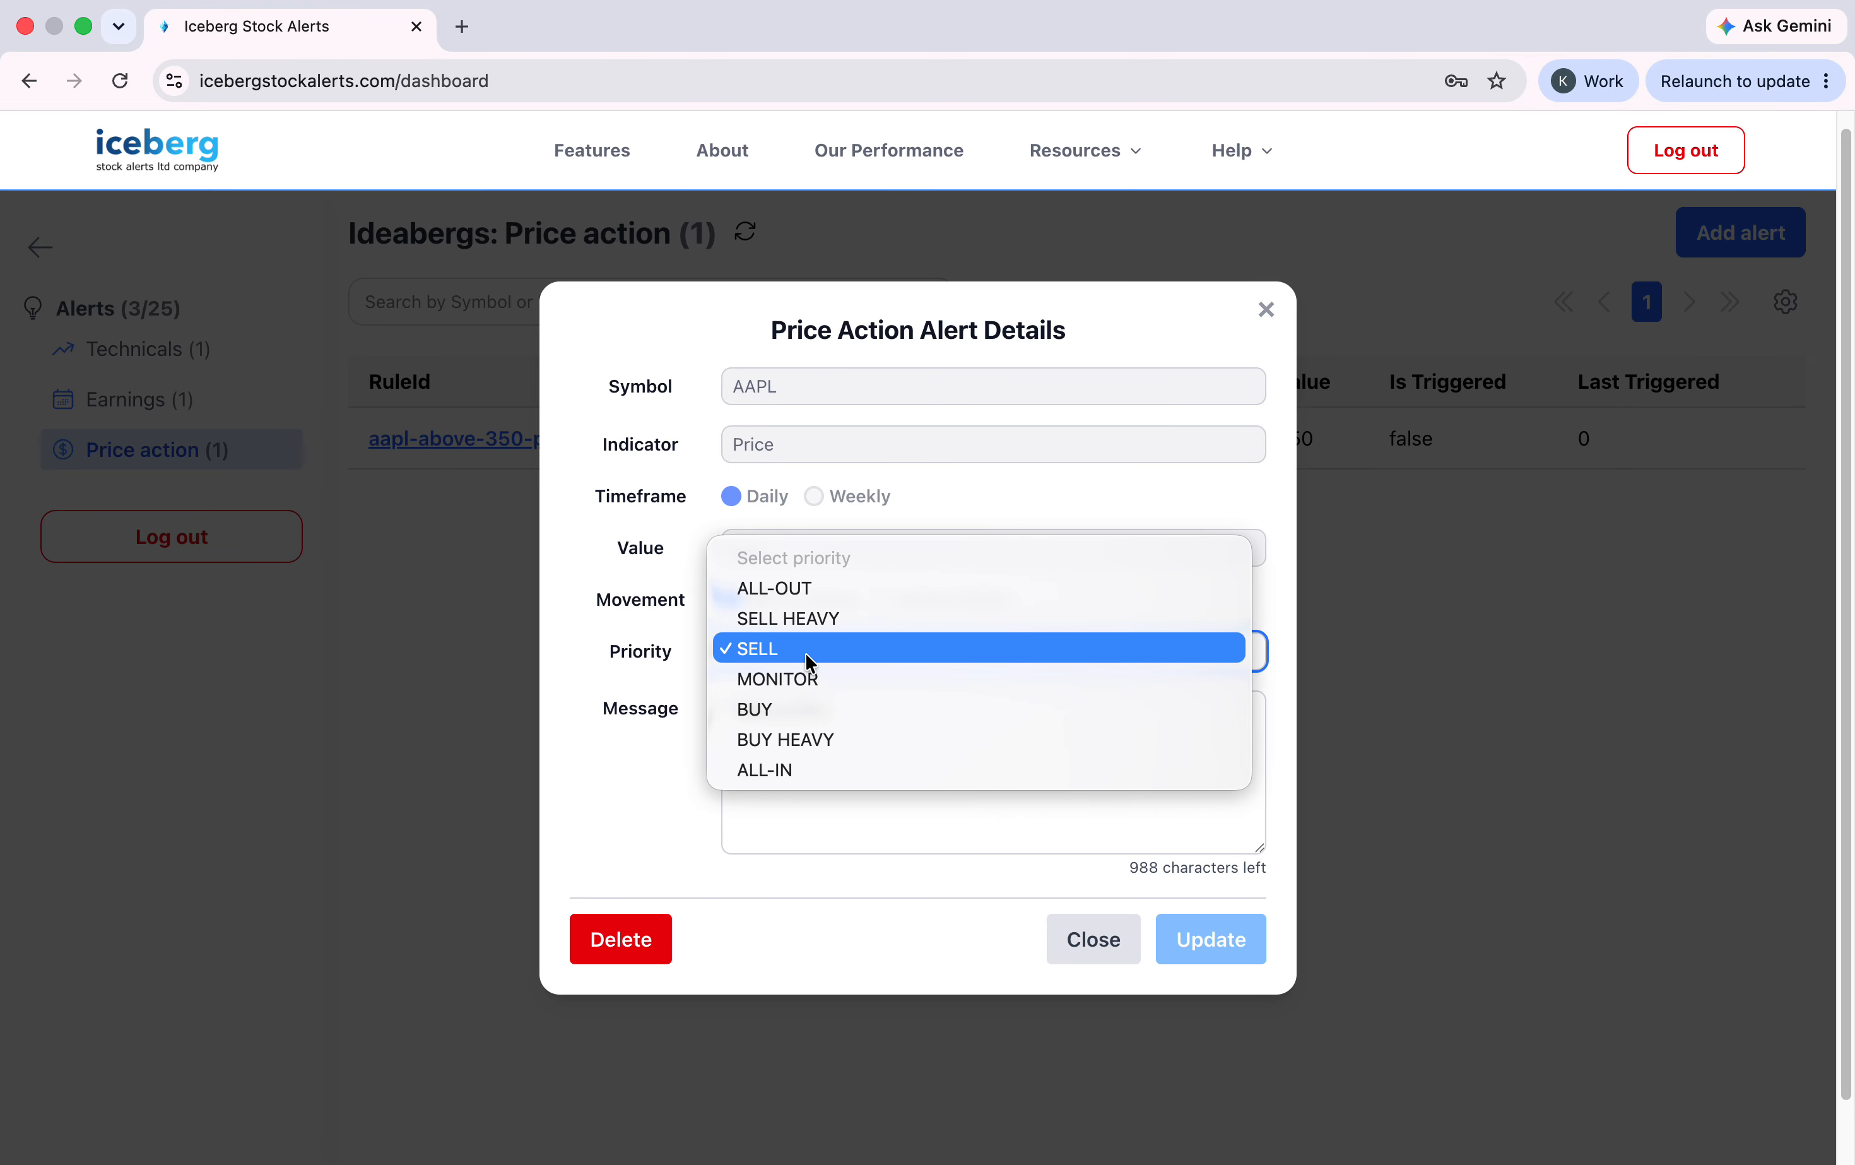
{"action": "left_click", "coordinate": [826, 589]}
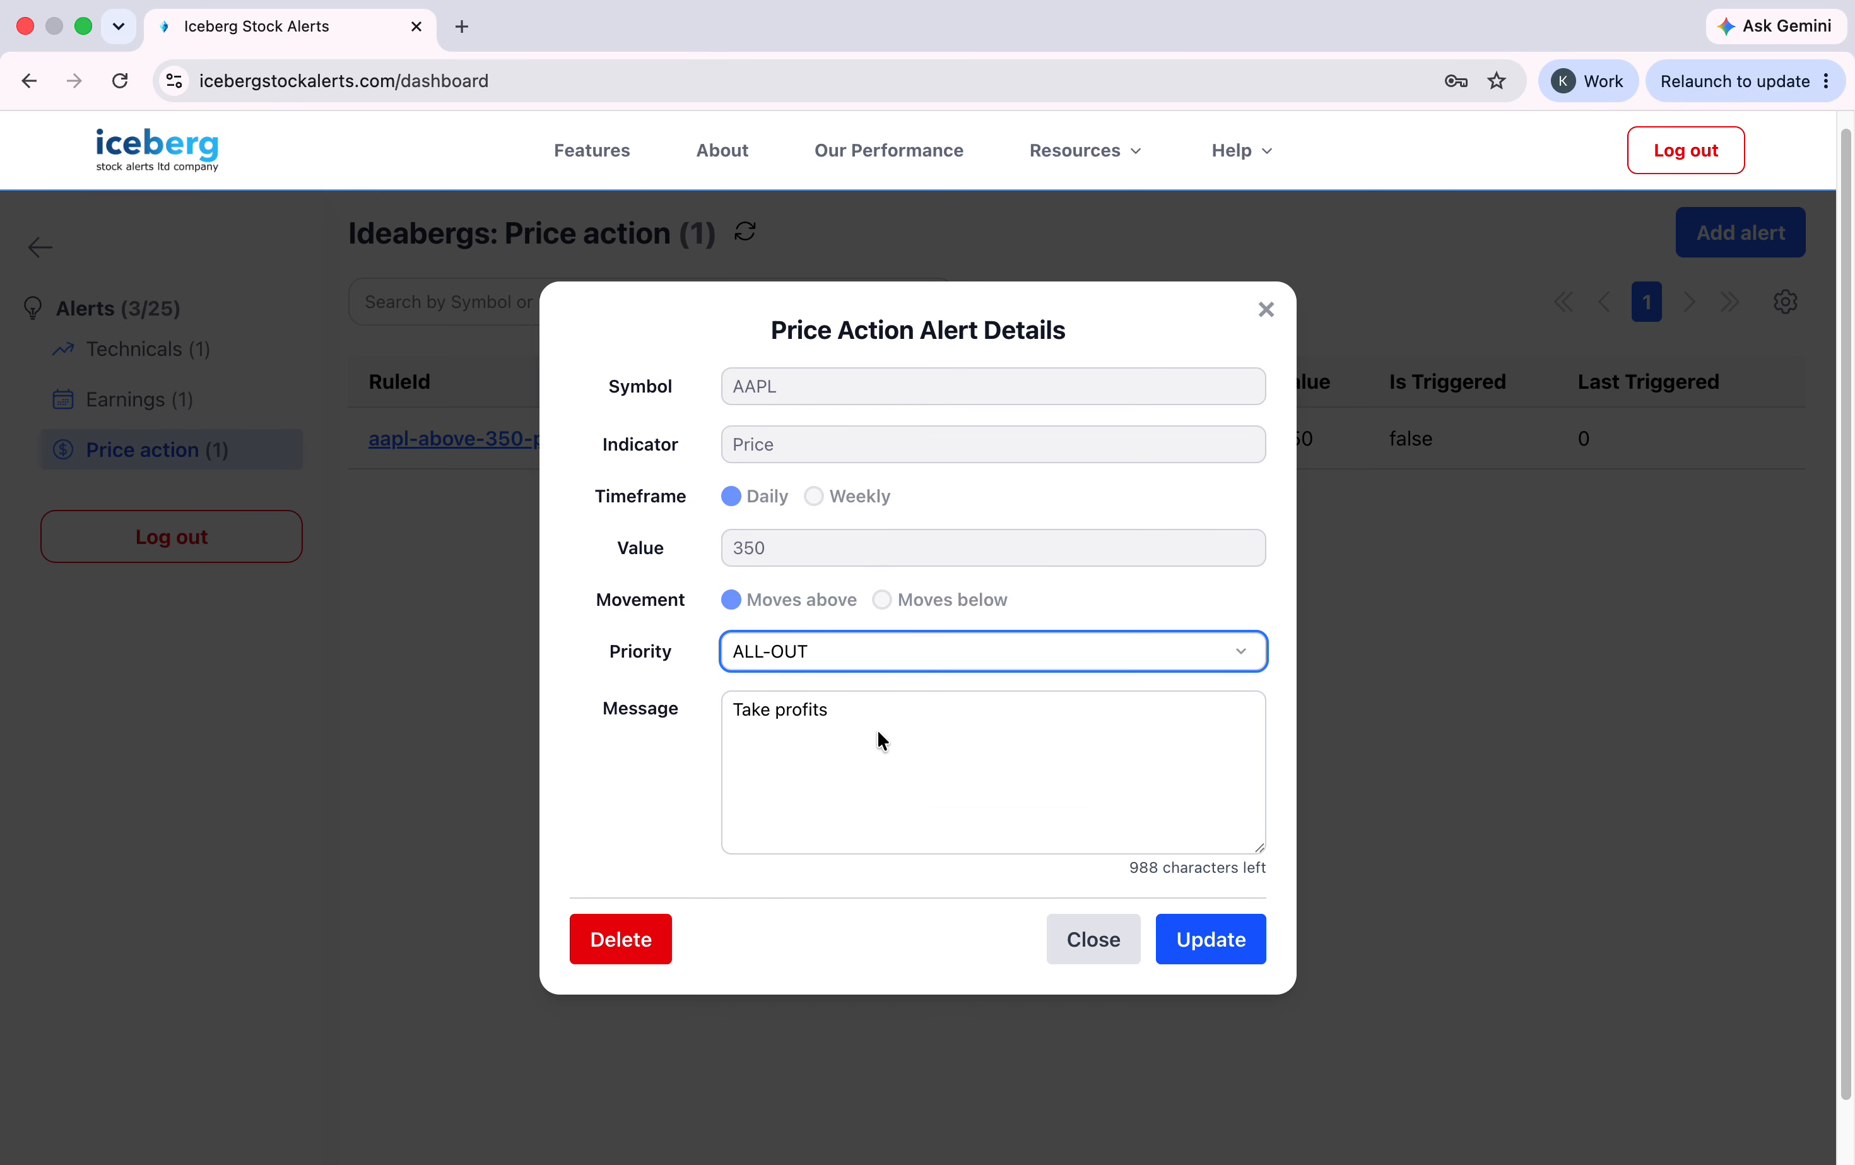
- Replace the alert's message with "AAPL will never go above 350. sell all stocks" and save the update
{"action": "triple_click", "coordinate": [878, 731]}
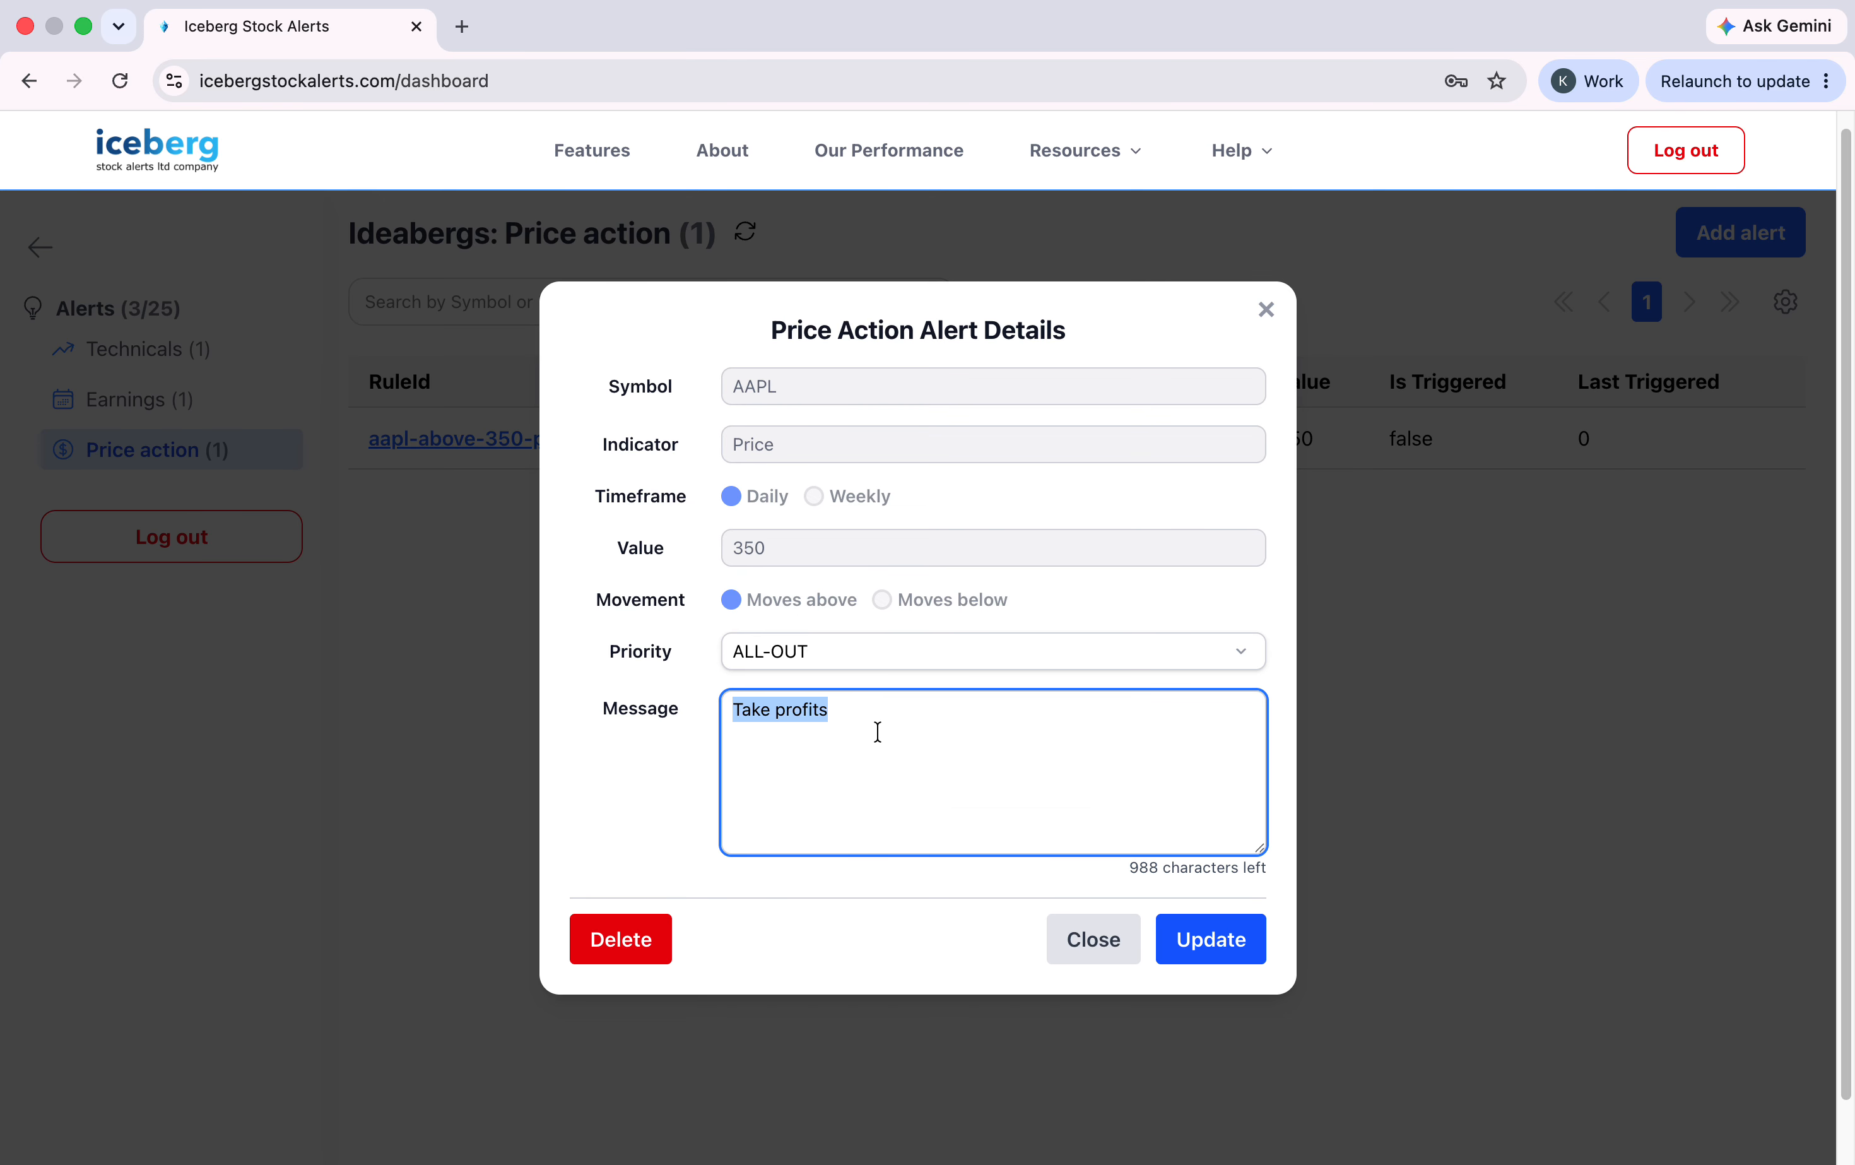
{"action": "type", "text": "AAPL"}
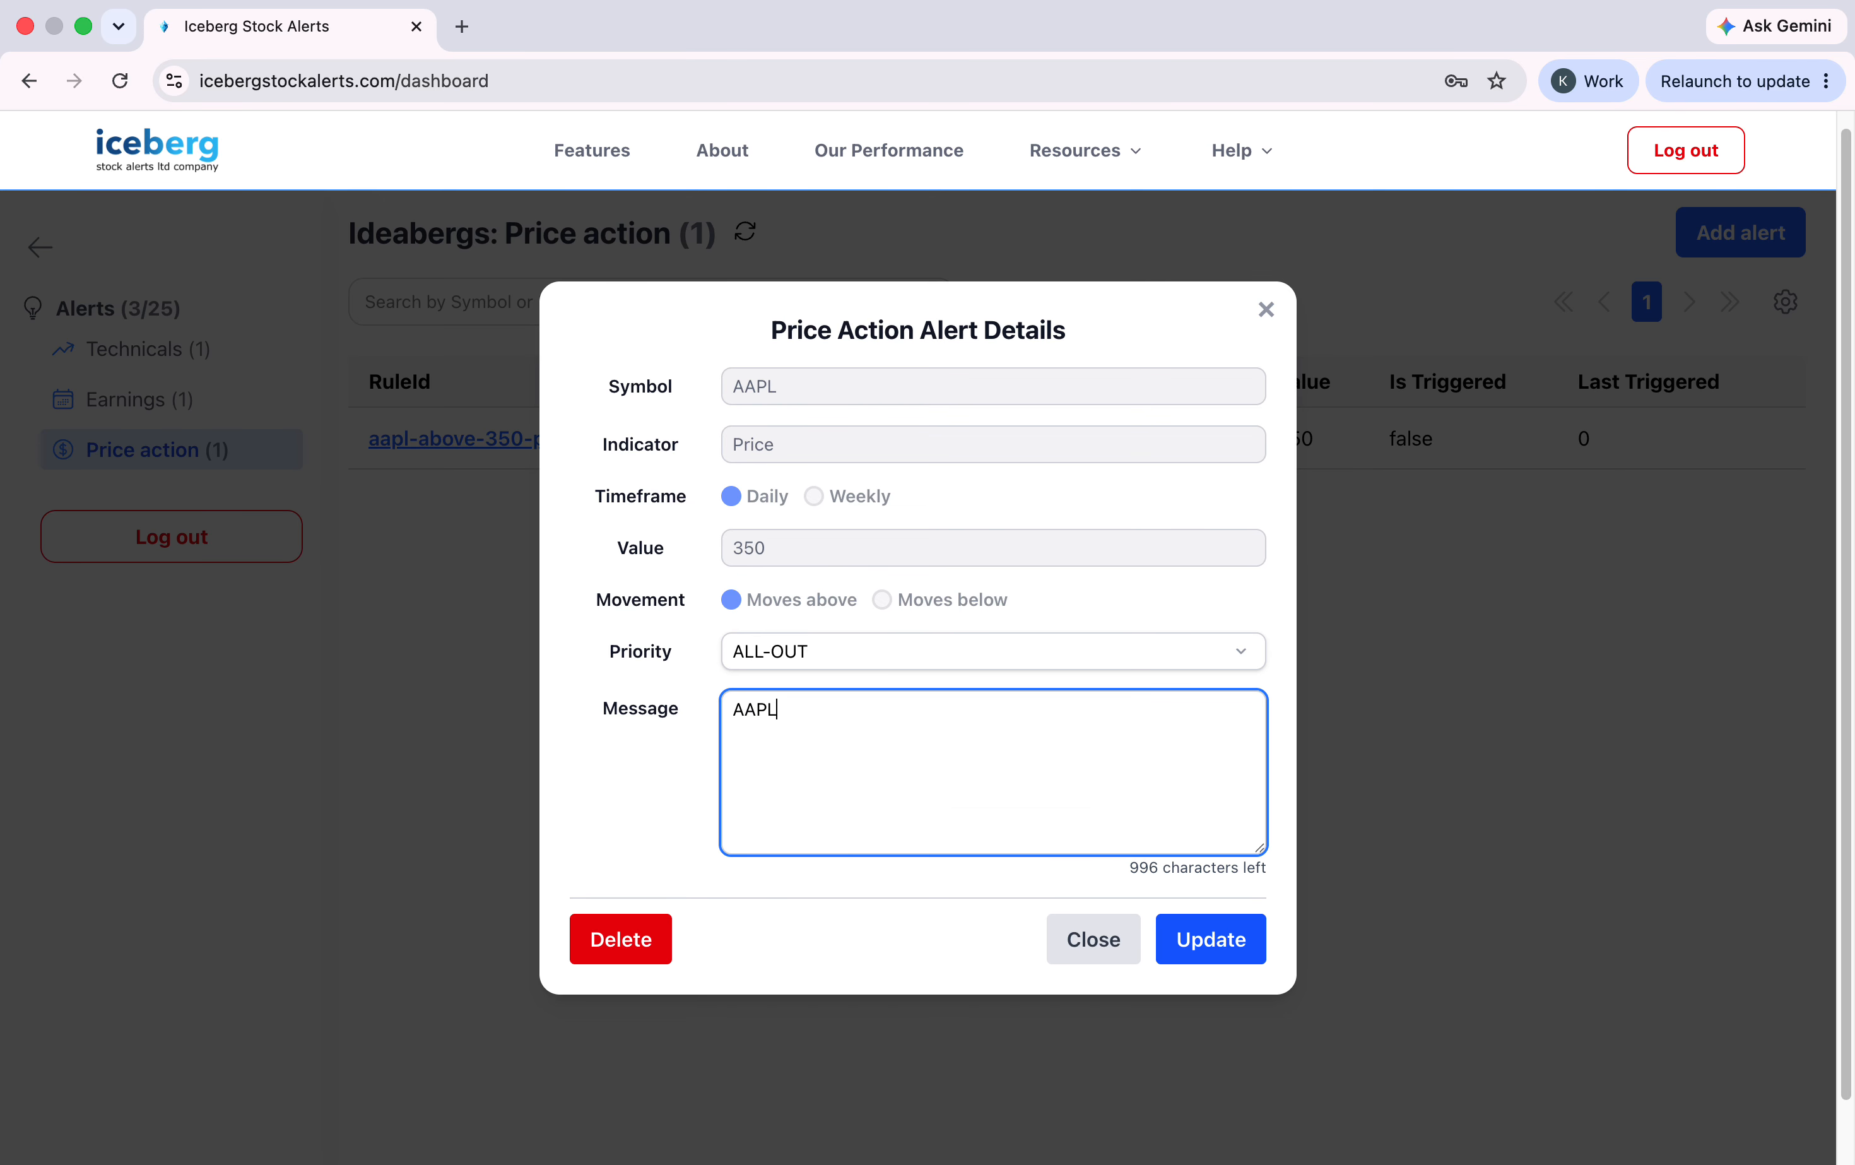
{"action": "type", "text": " will never go a"}
{"action": "type", "text": "bove 350"}
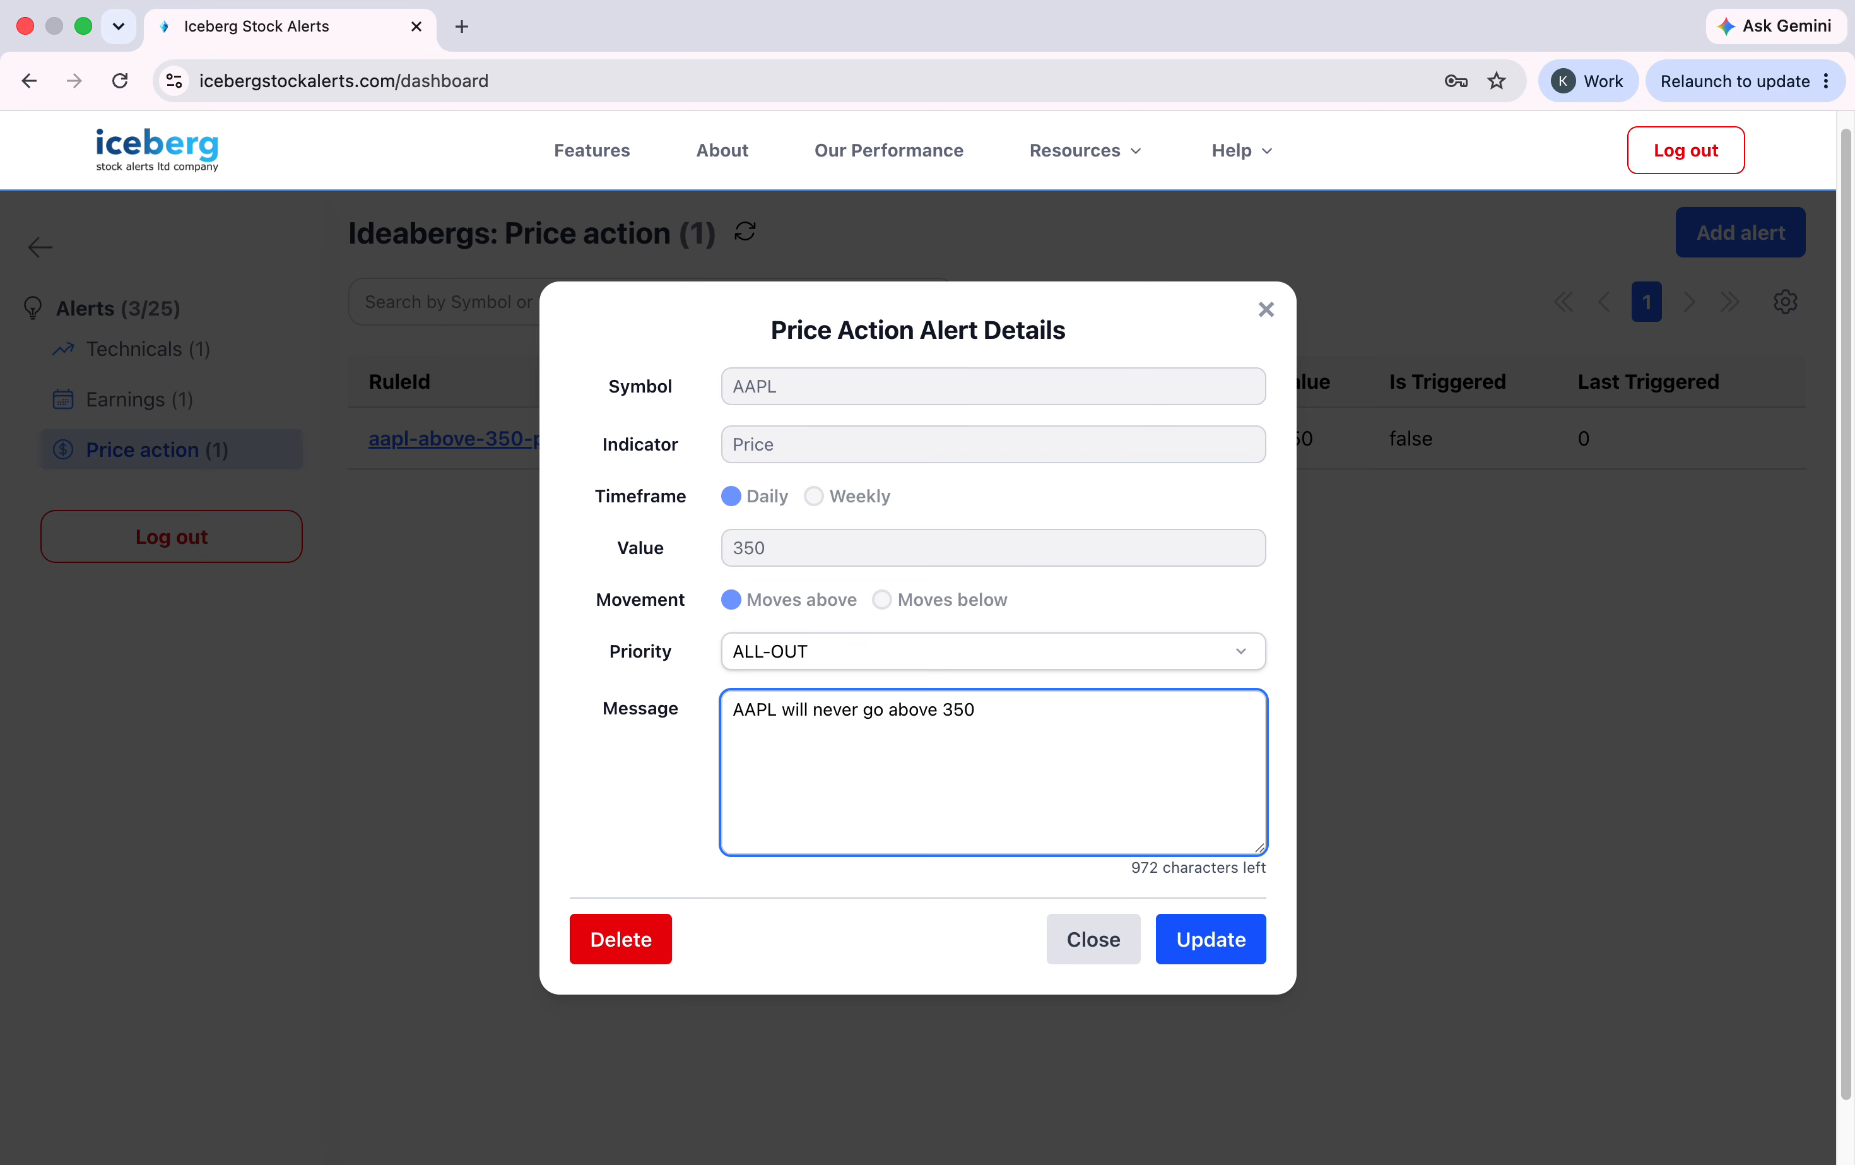
{"action": "type", "text": ". sell all stocks"}
{"action": "left_click", "coordinate": [1192, 937]}
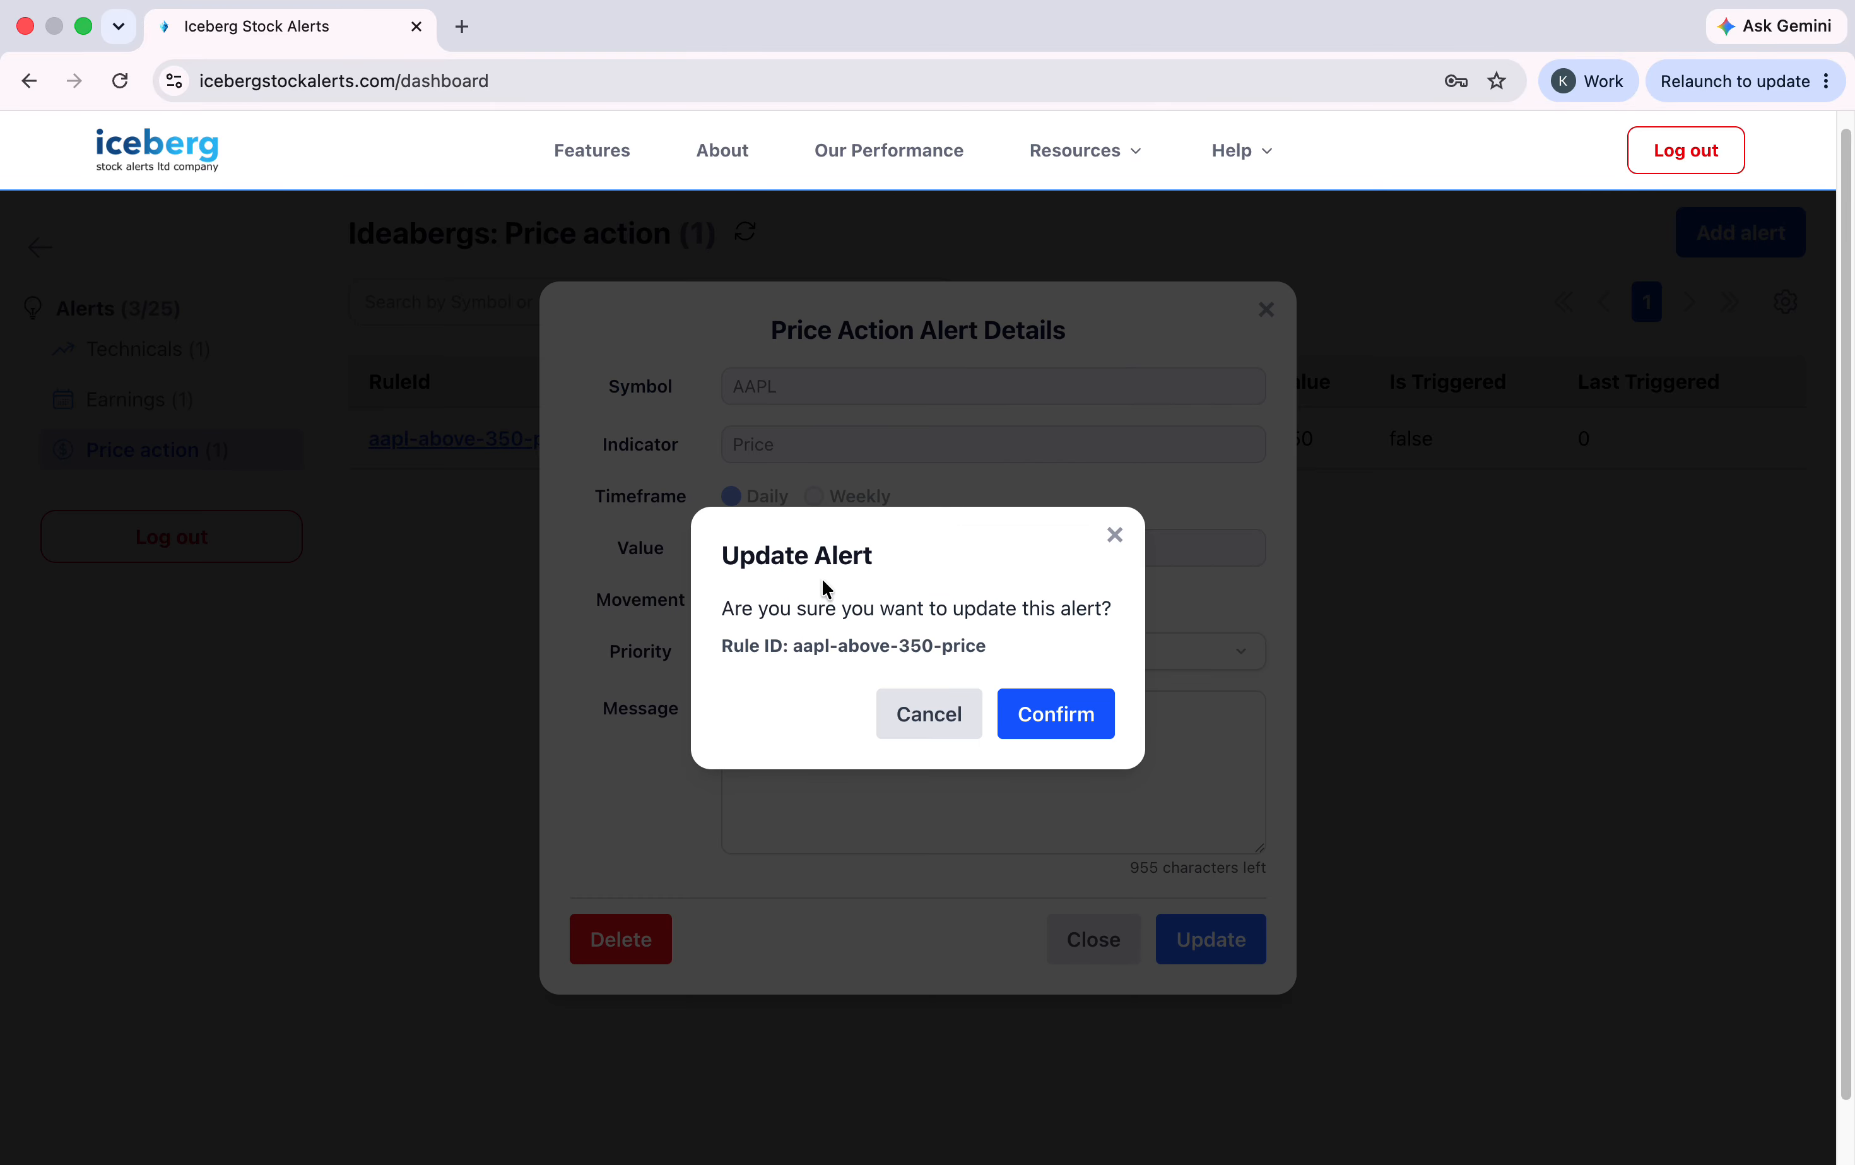
{"action": "left_click", "coordinate": [1073, 722]}
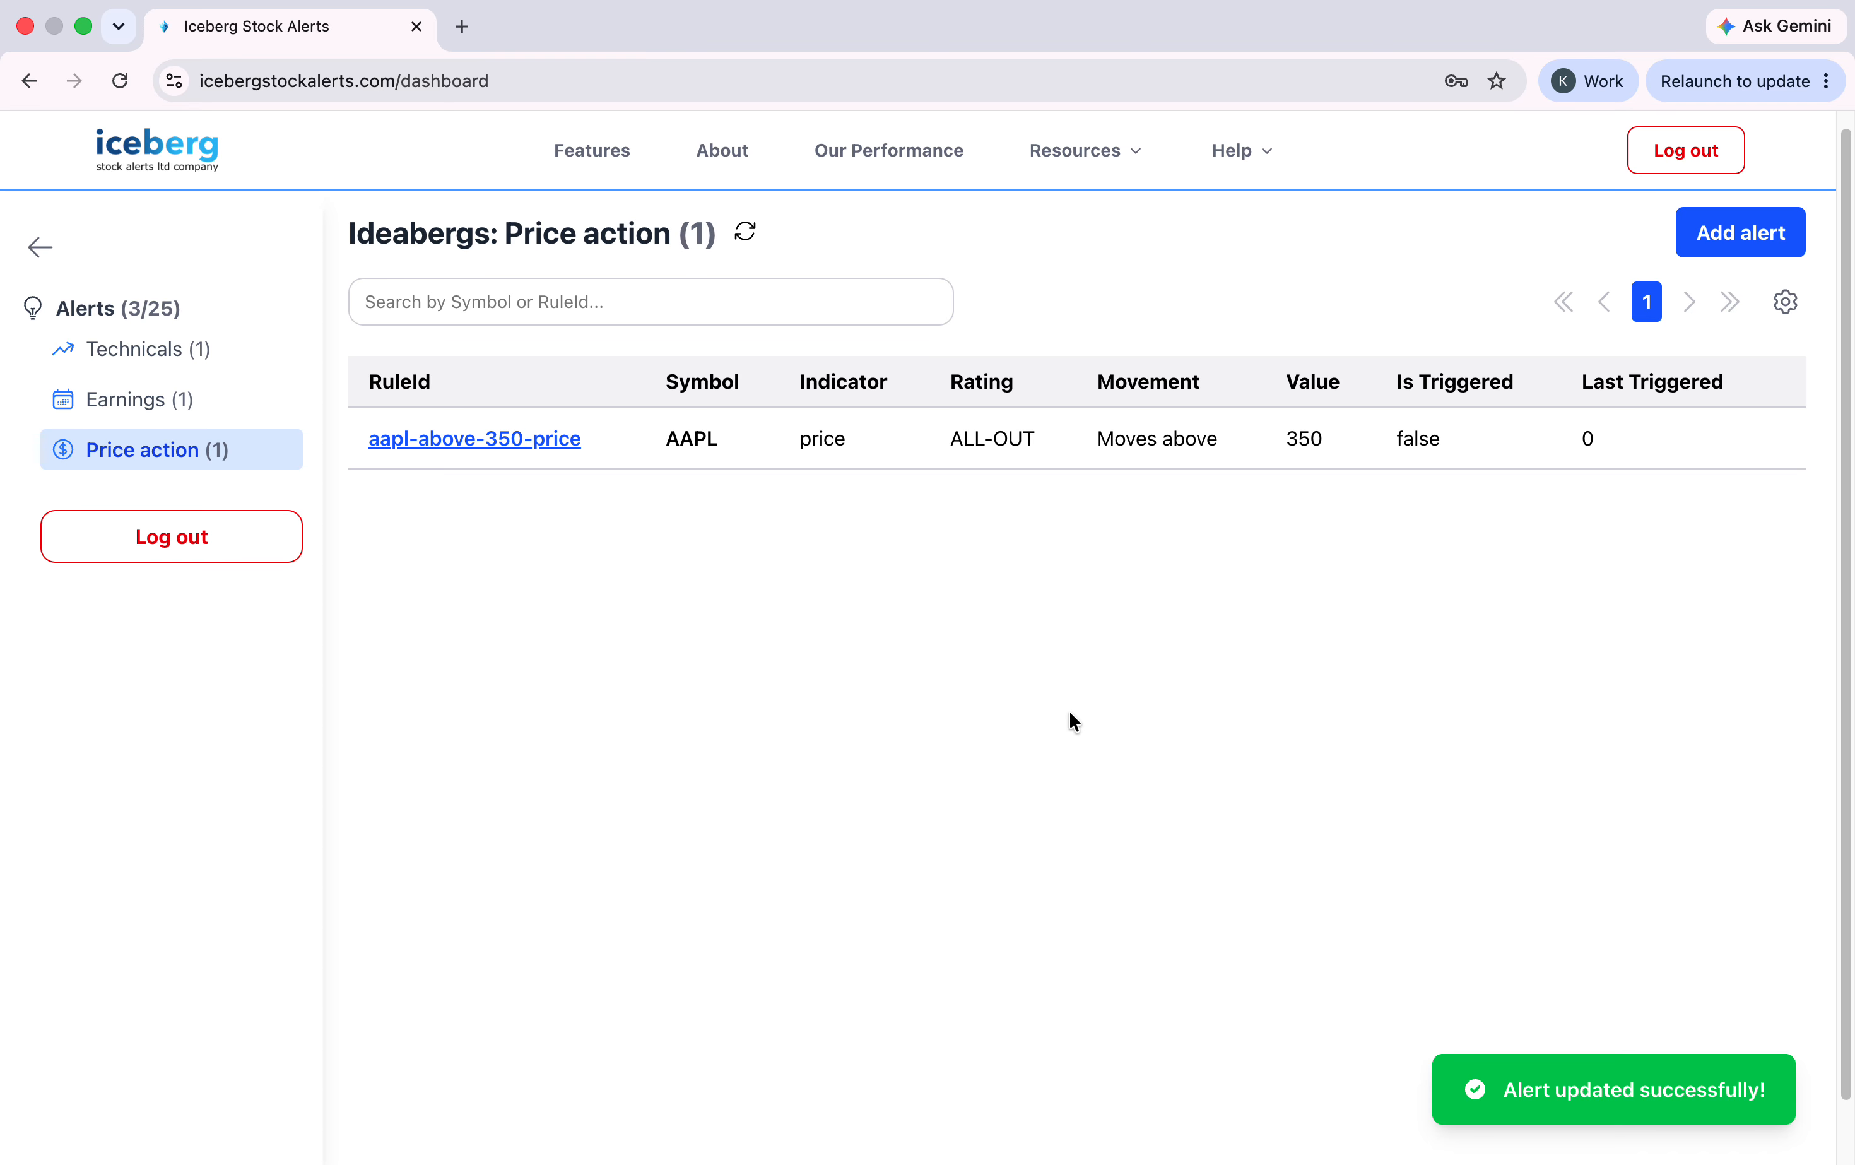
{"action": "left_click_drag", "start_coordinate": [1510, 1089], "coordinate": [1778, 1069]}
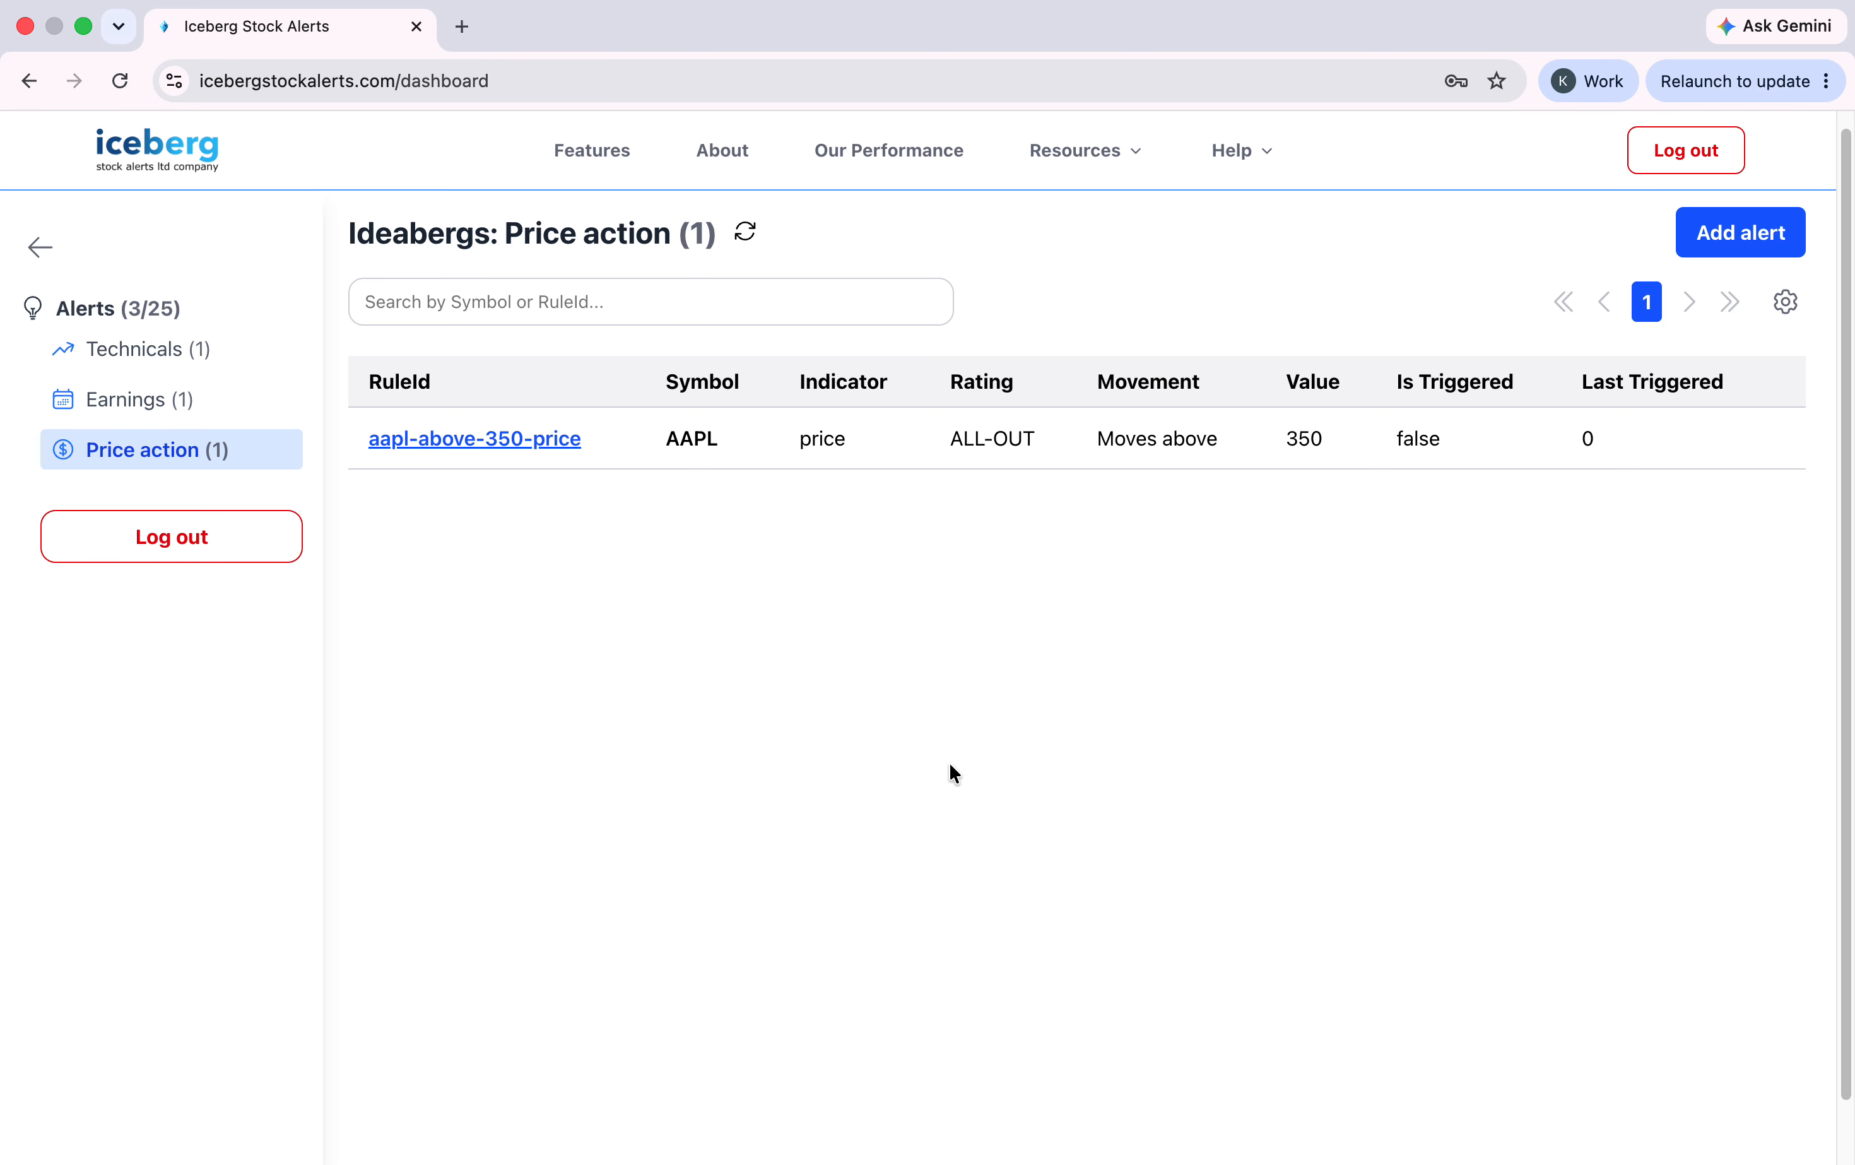
- Delete the AAPL price action alert from its details
{"action": "left_click", "coordinate": [481, 451]}
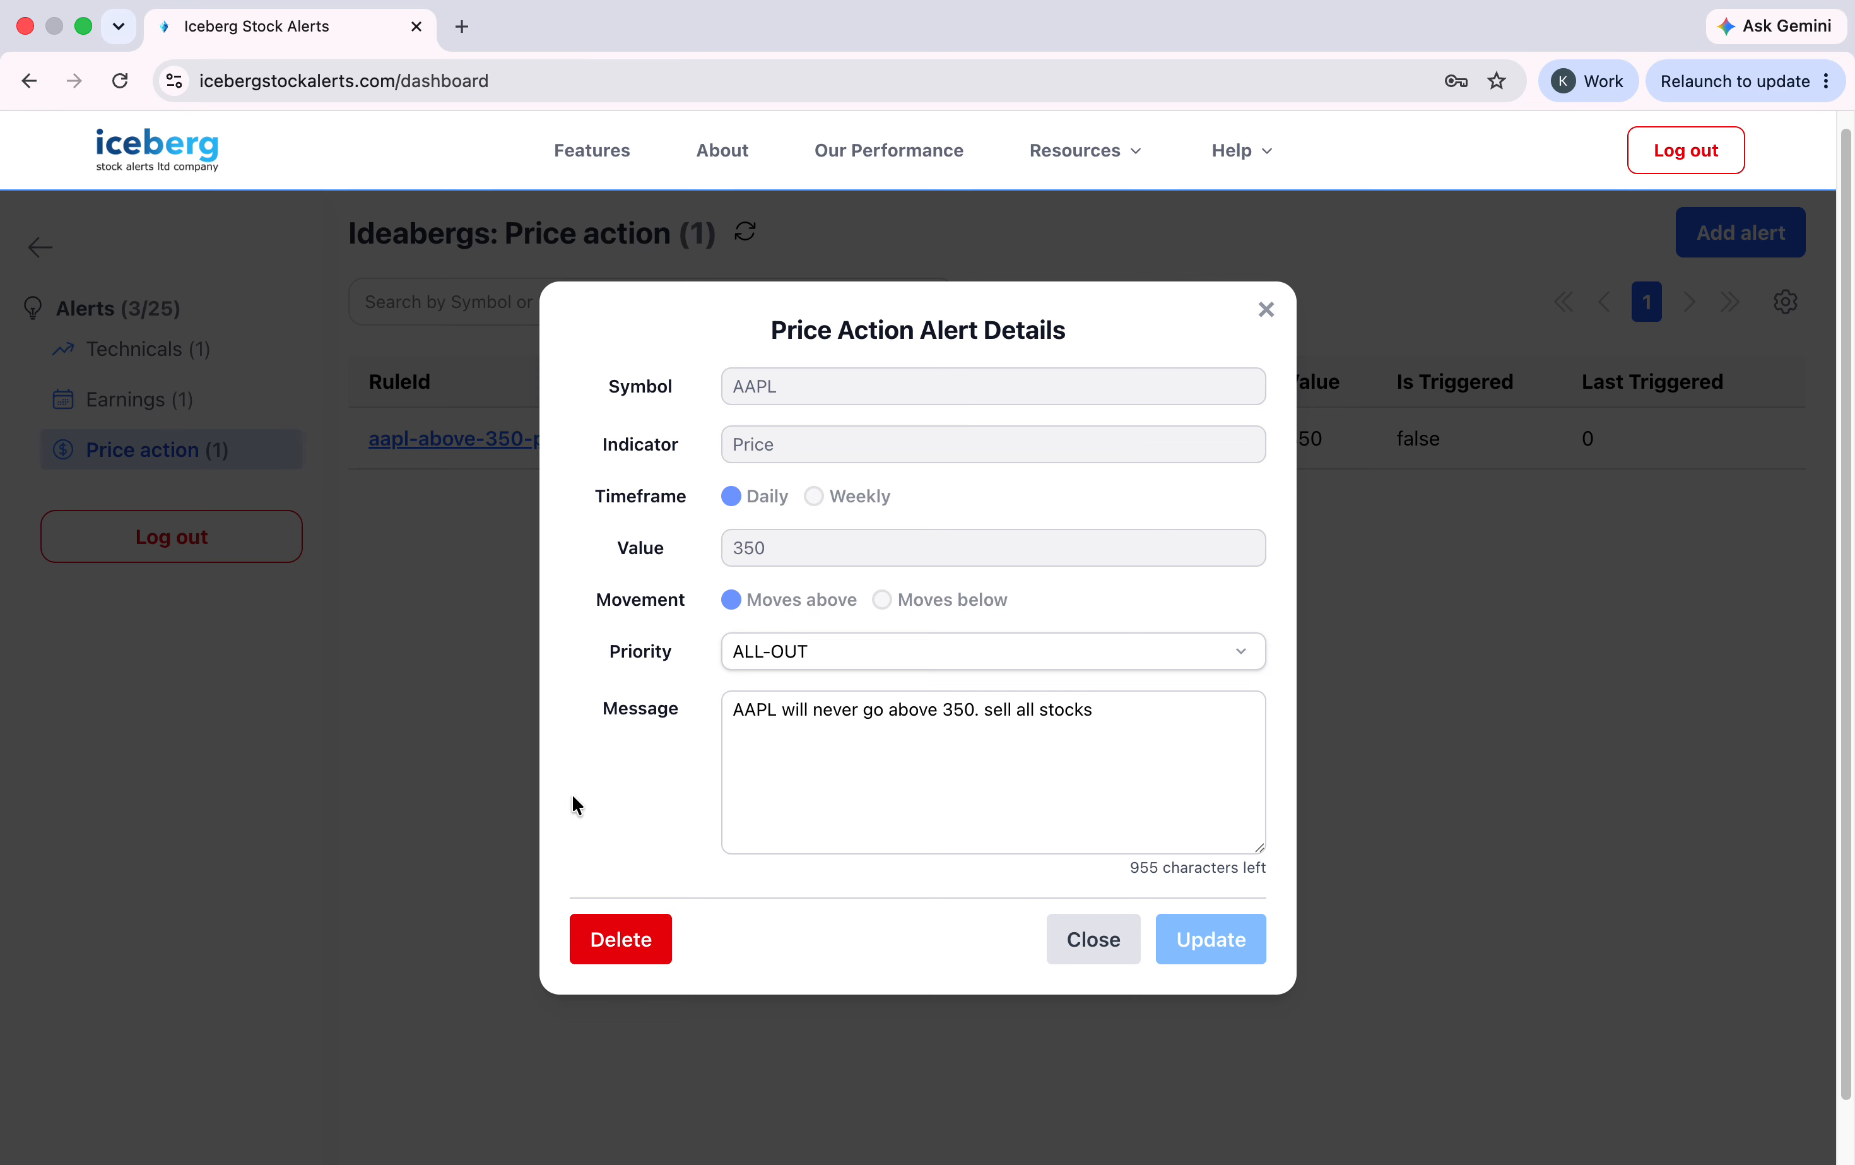
{"action": "left_click", "coordinate": [636, 953]}
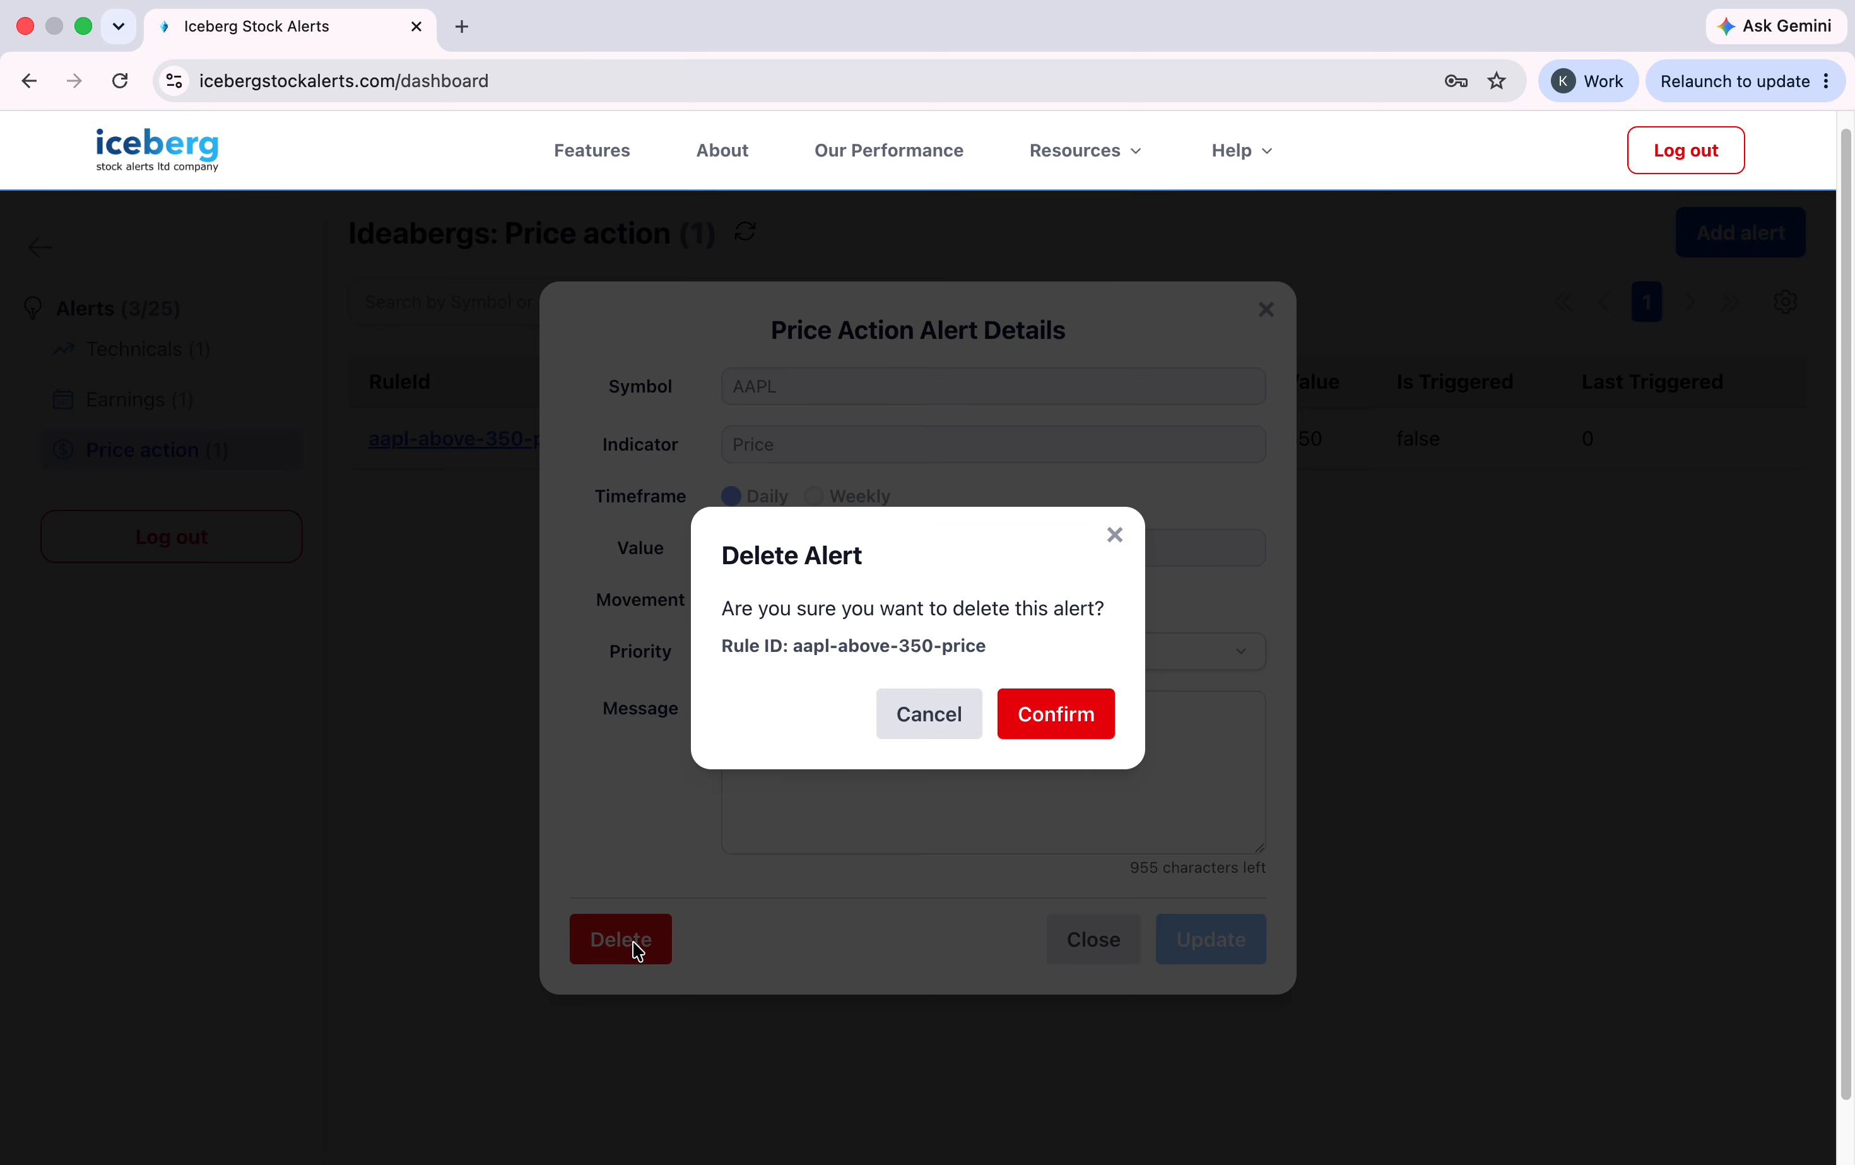
{"action": "left_click", "coordinate": [1068, 724]}
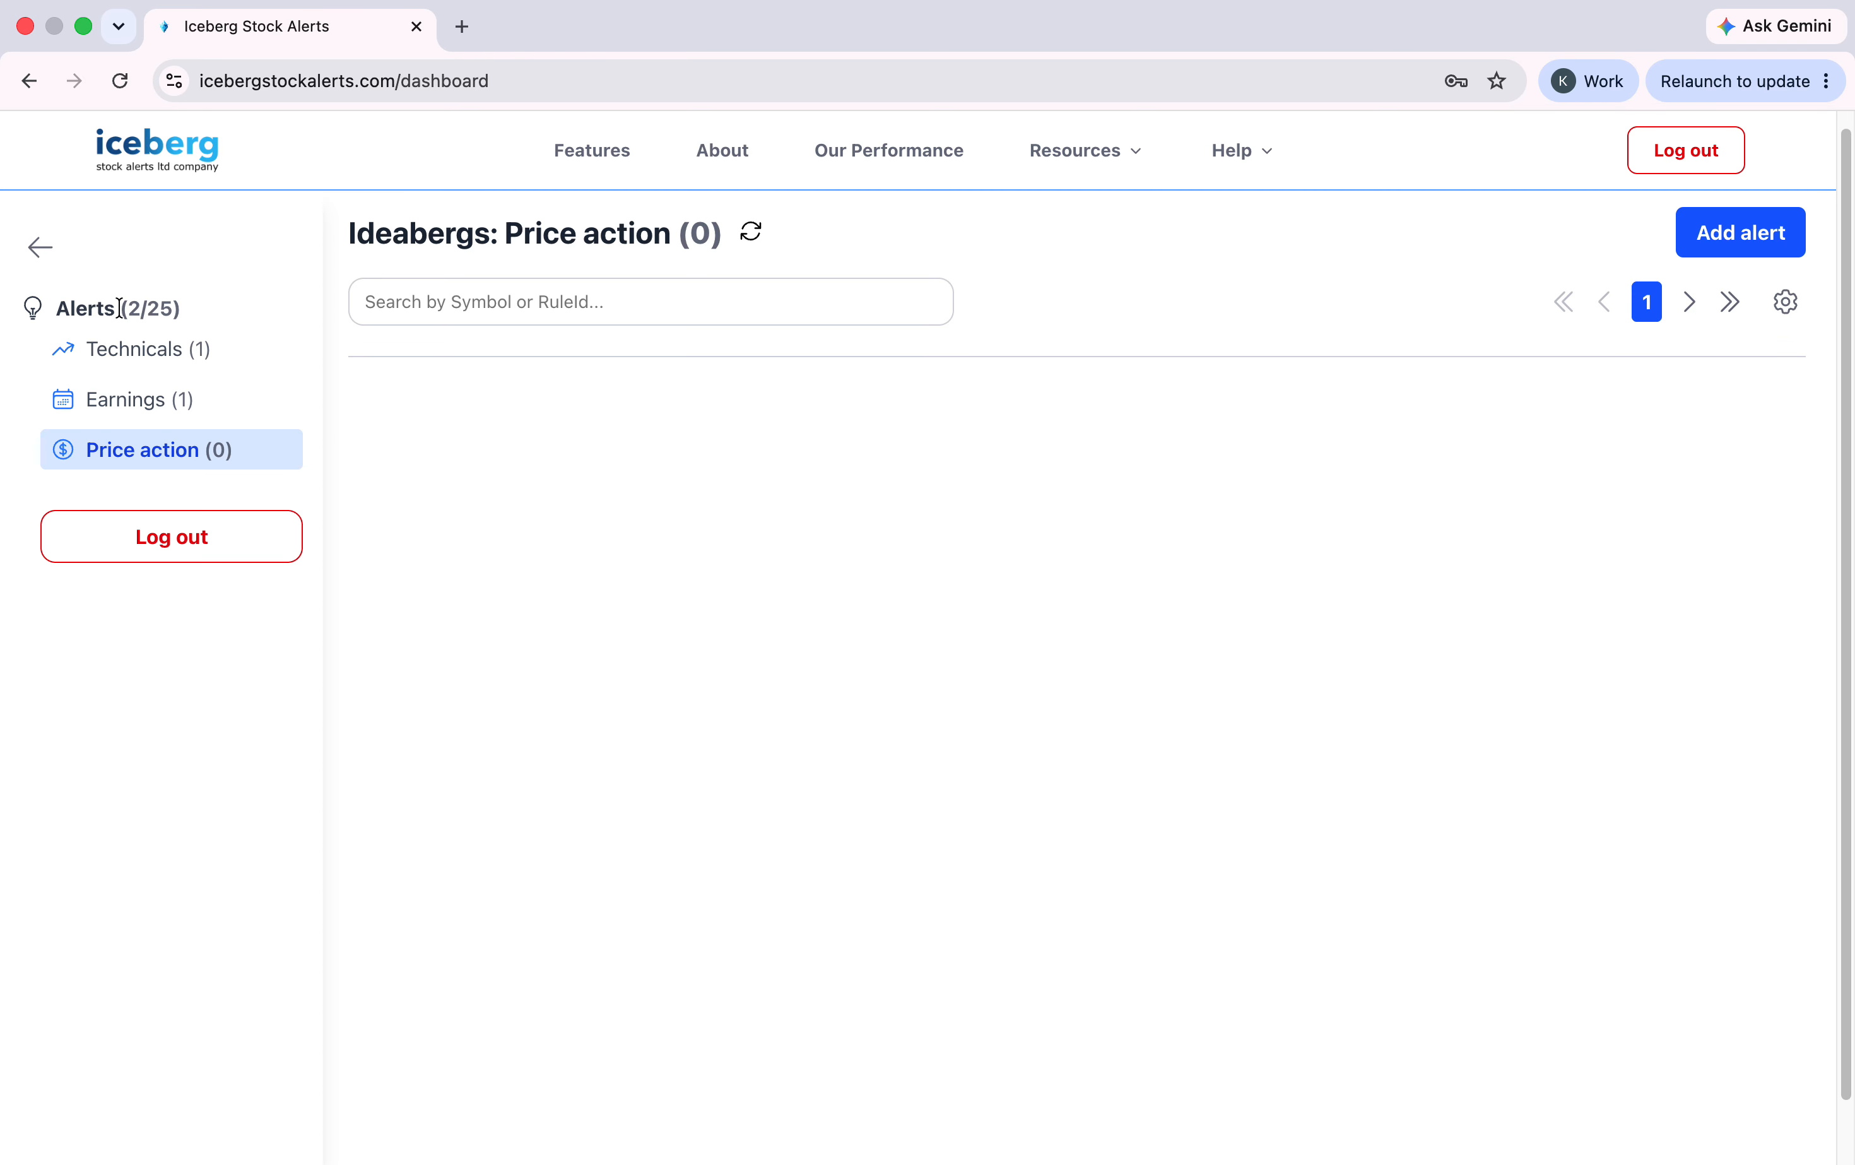
{"action": "left_click_drag", "start_coordinate": [206, 304], "coordinate": [58, 306]}
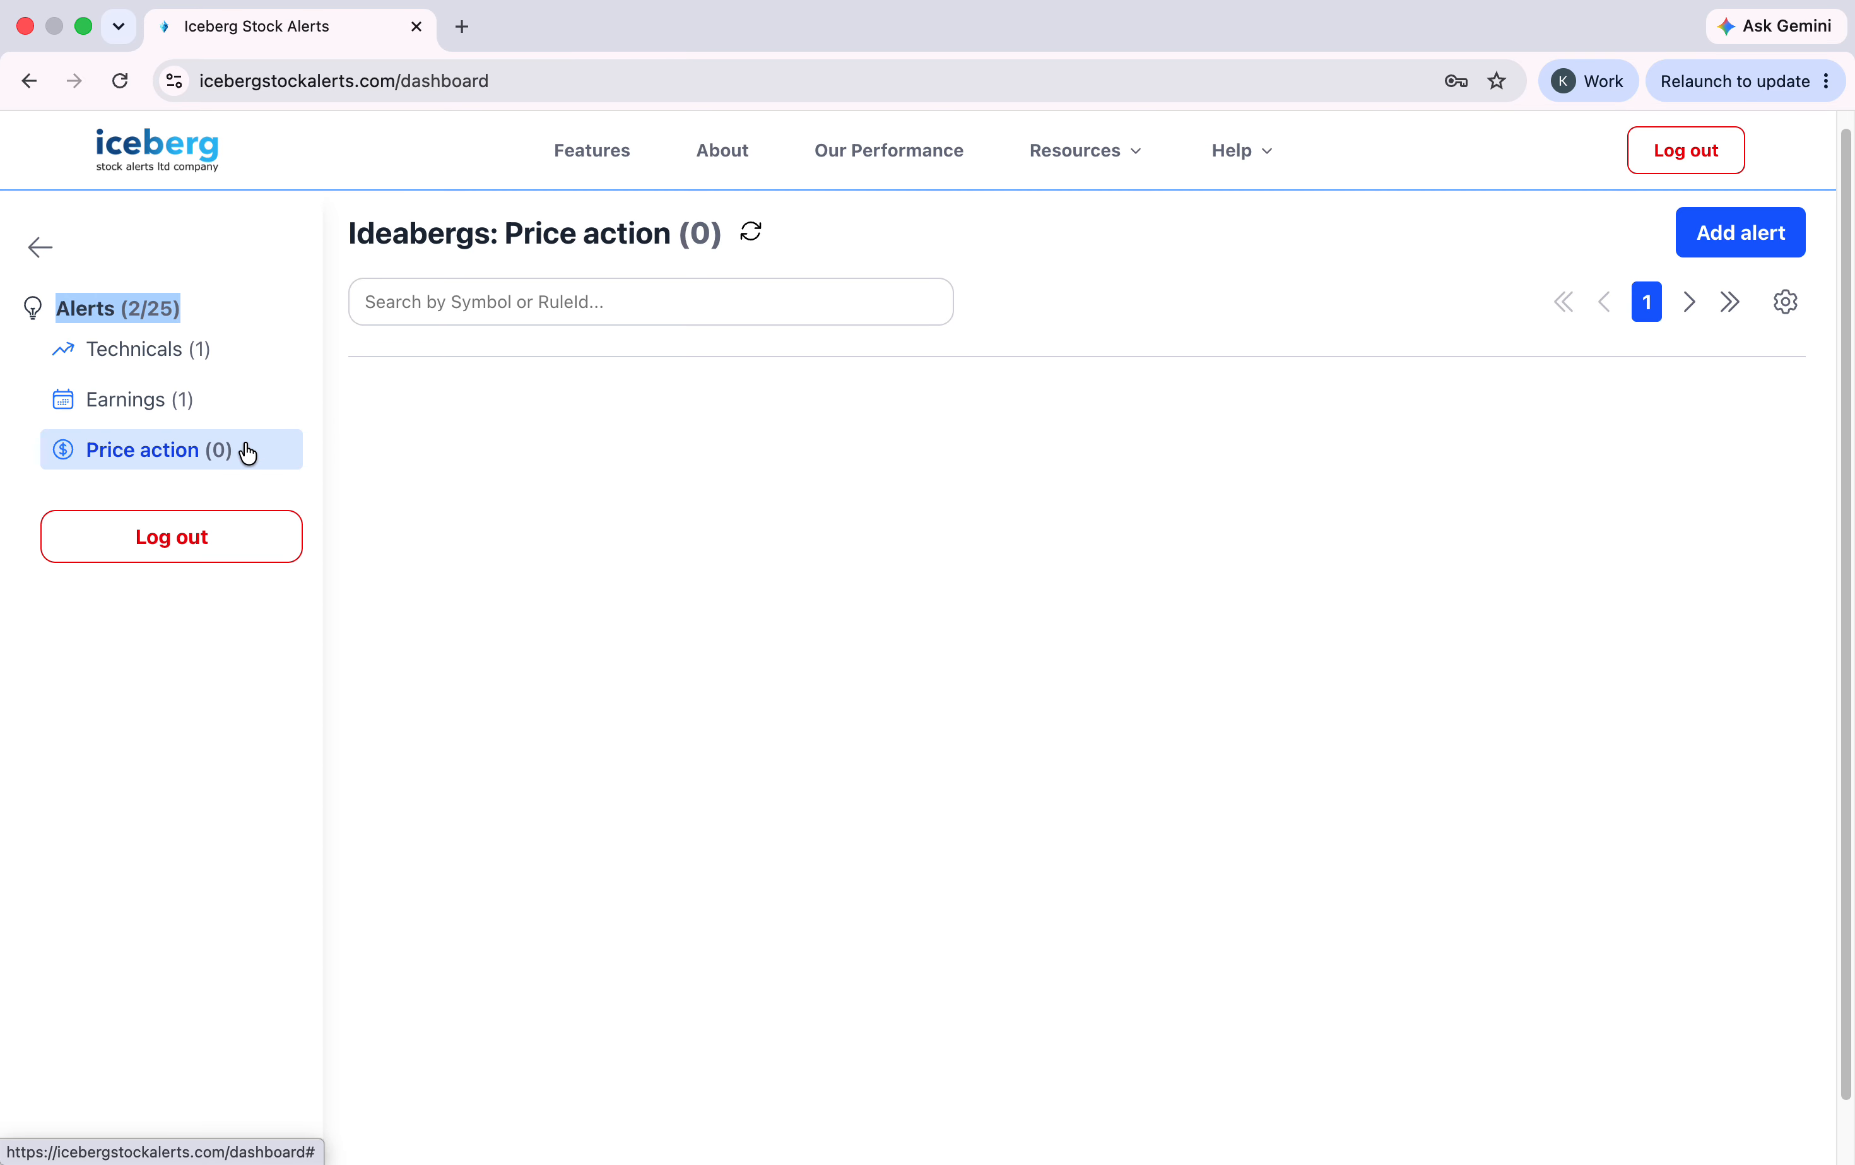
- Delete the AAPL 7-day earnings alert from the Earnings alerts list
{"action": "left_click", "coordinate": [177, 417]}
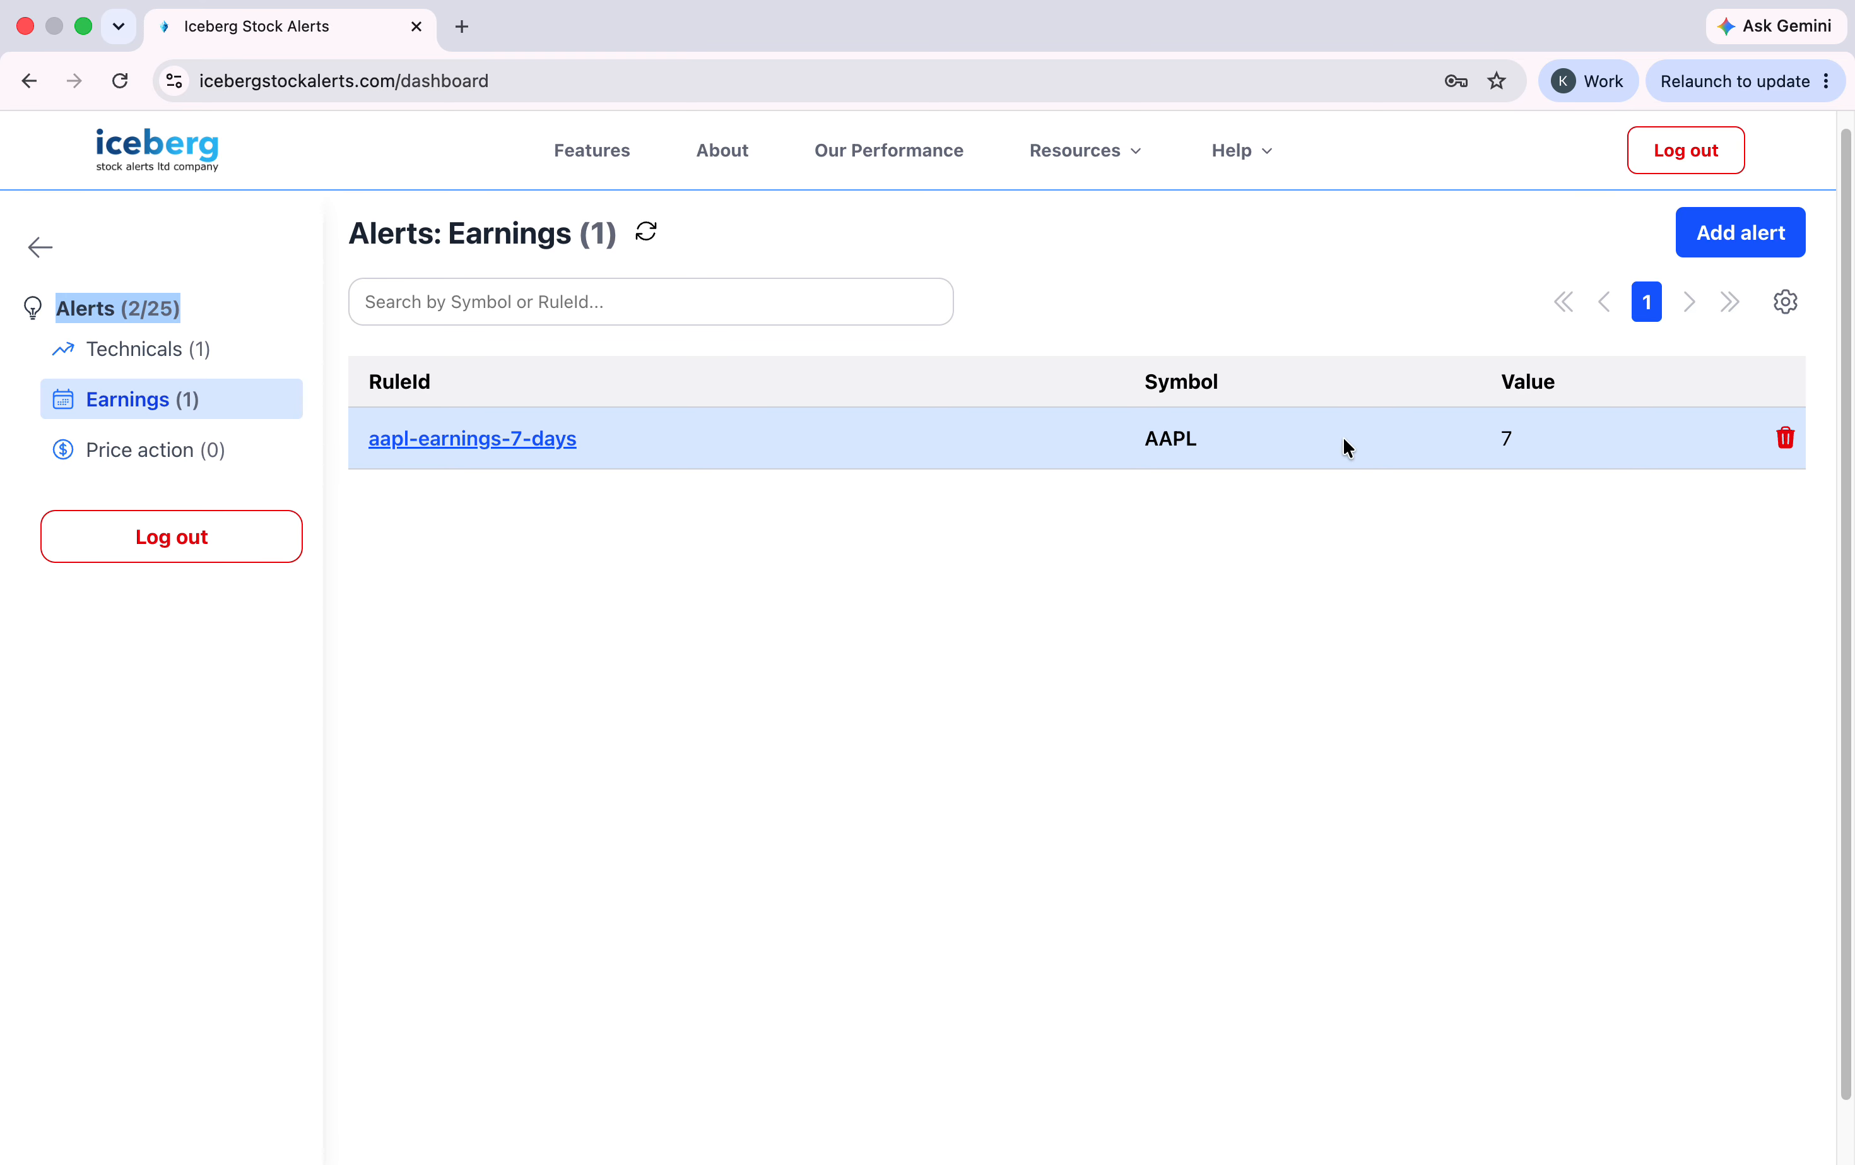
{"action": "left_click", "coordinate": [1786, 446]}
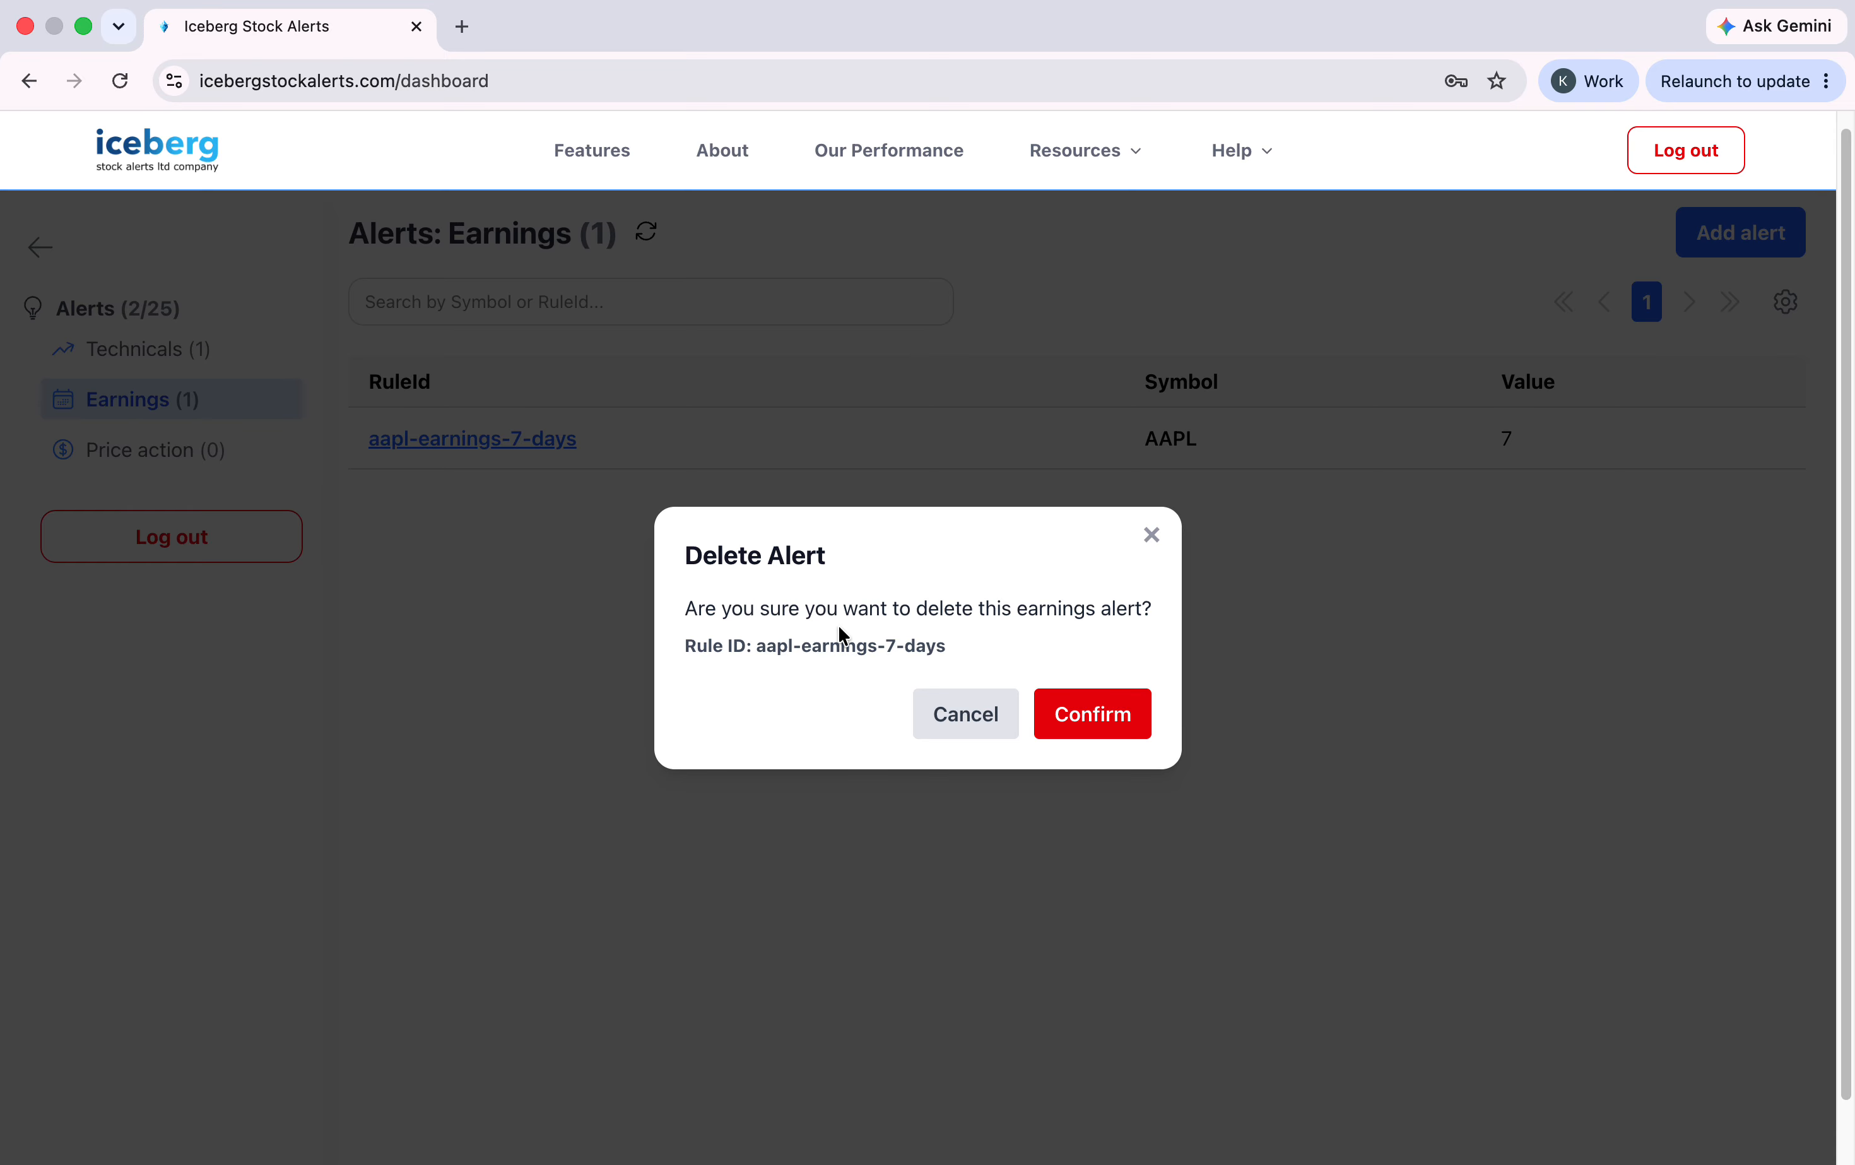
{"action": "left_click", "coordinate": [1101, 725]}
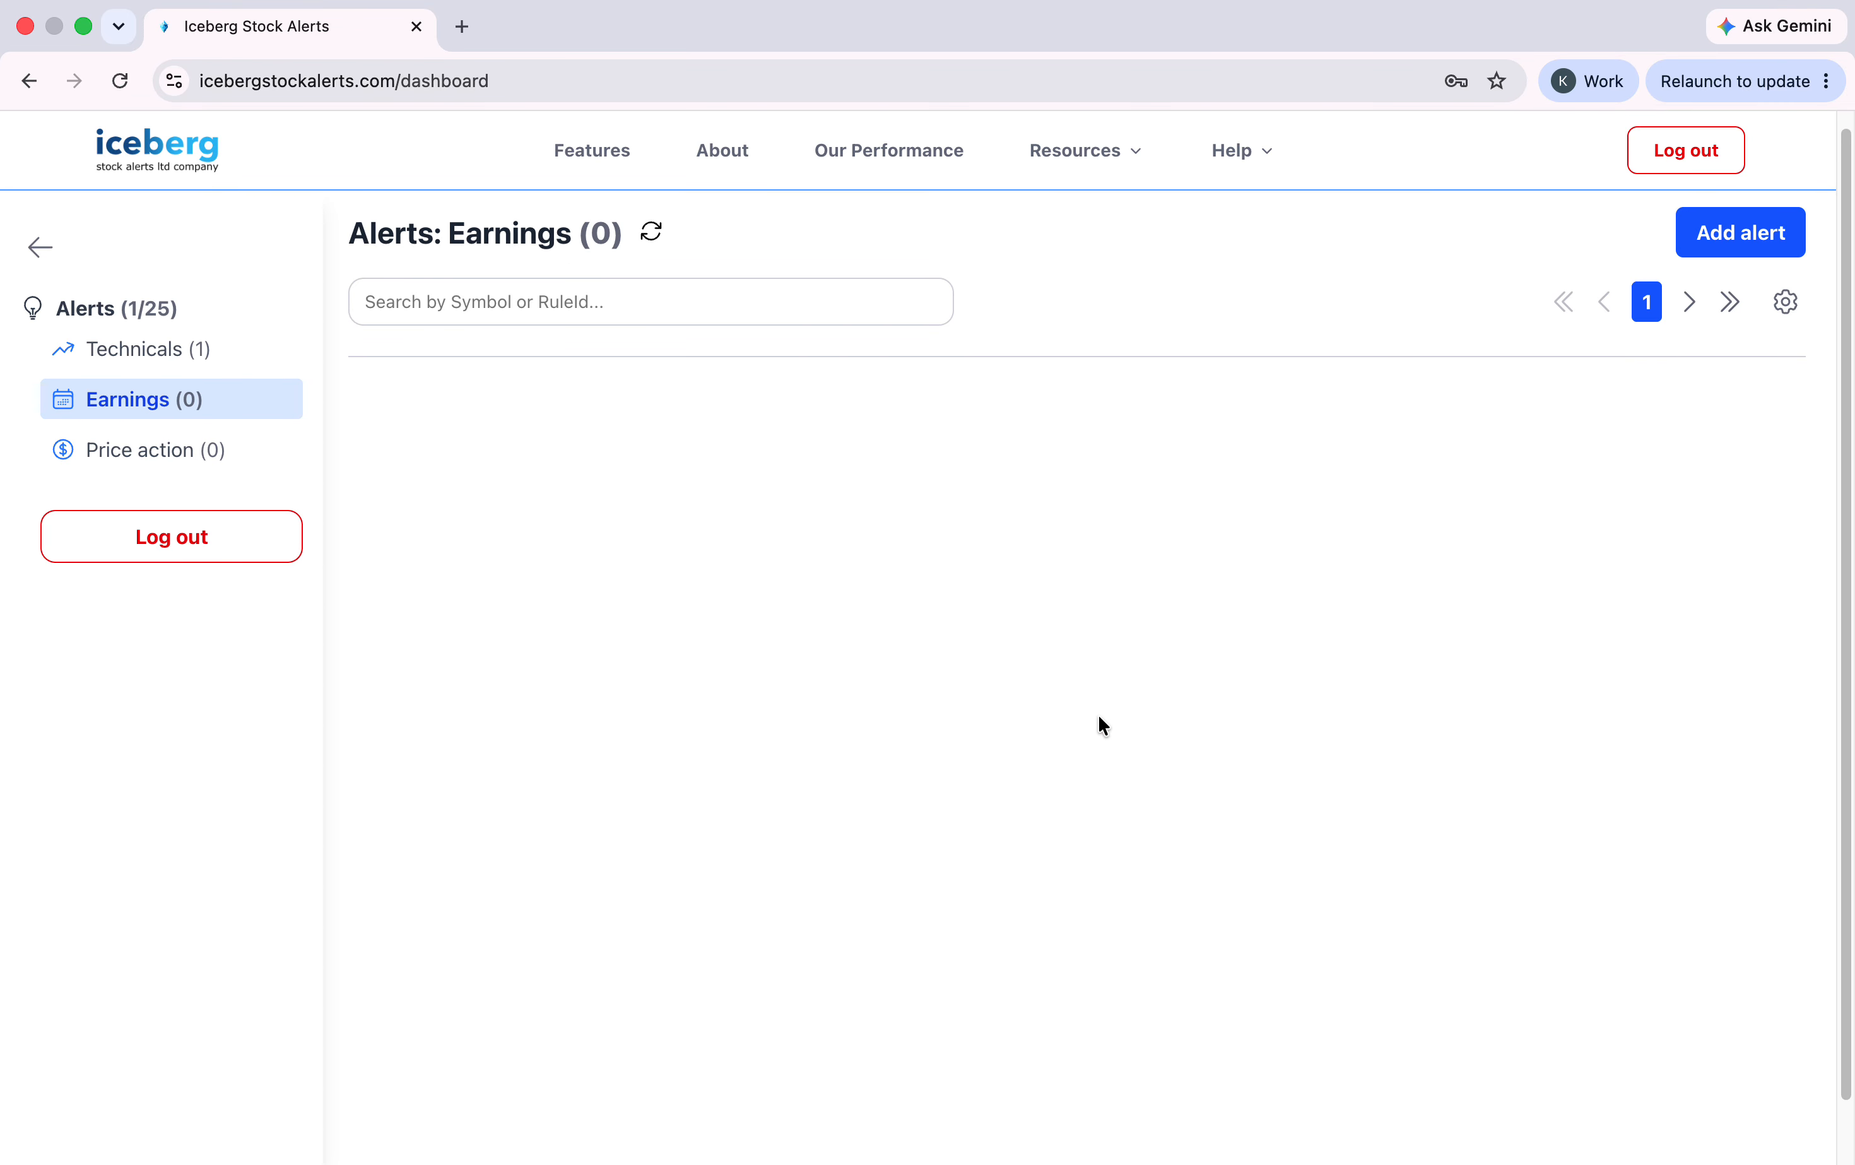
- Open the AAPL stock chart from the technicals alert, compare line and candle styles, and show weekly candles
{"action": "left_click", "coordinate": [206, 369]}
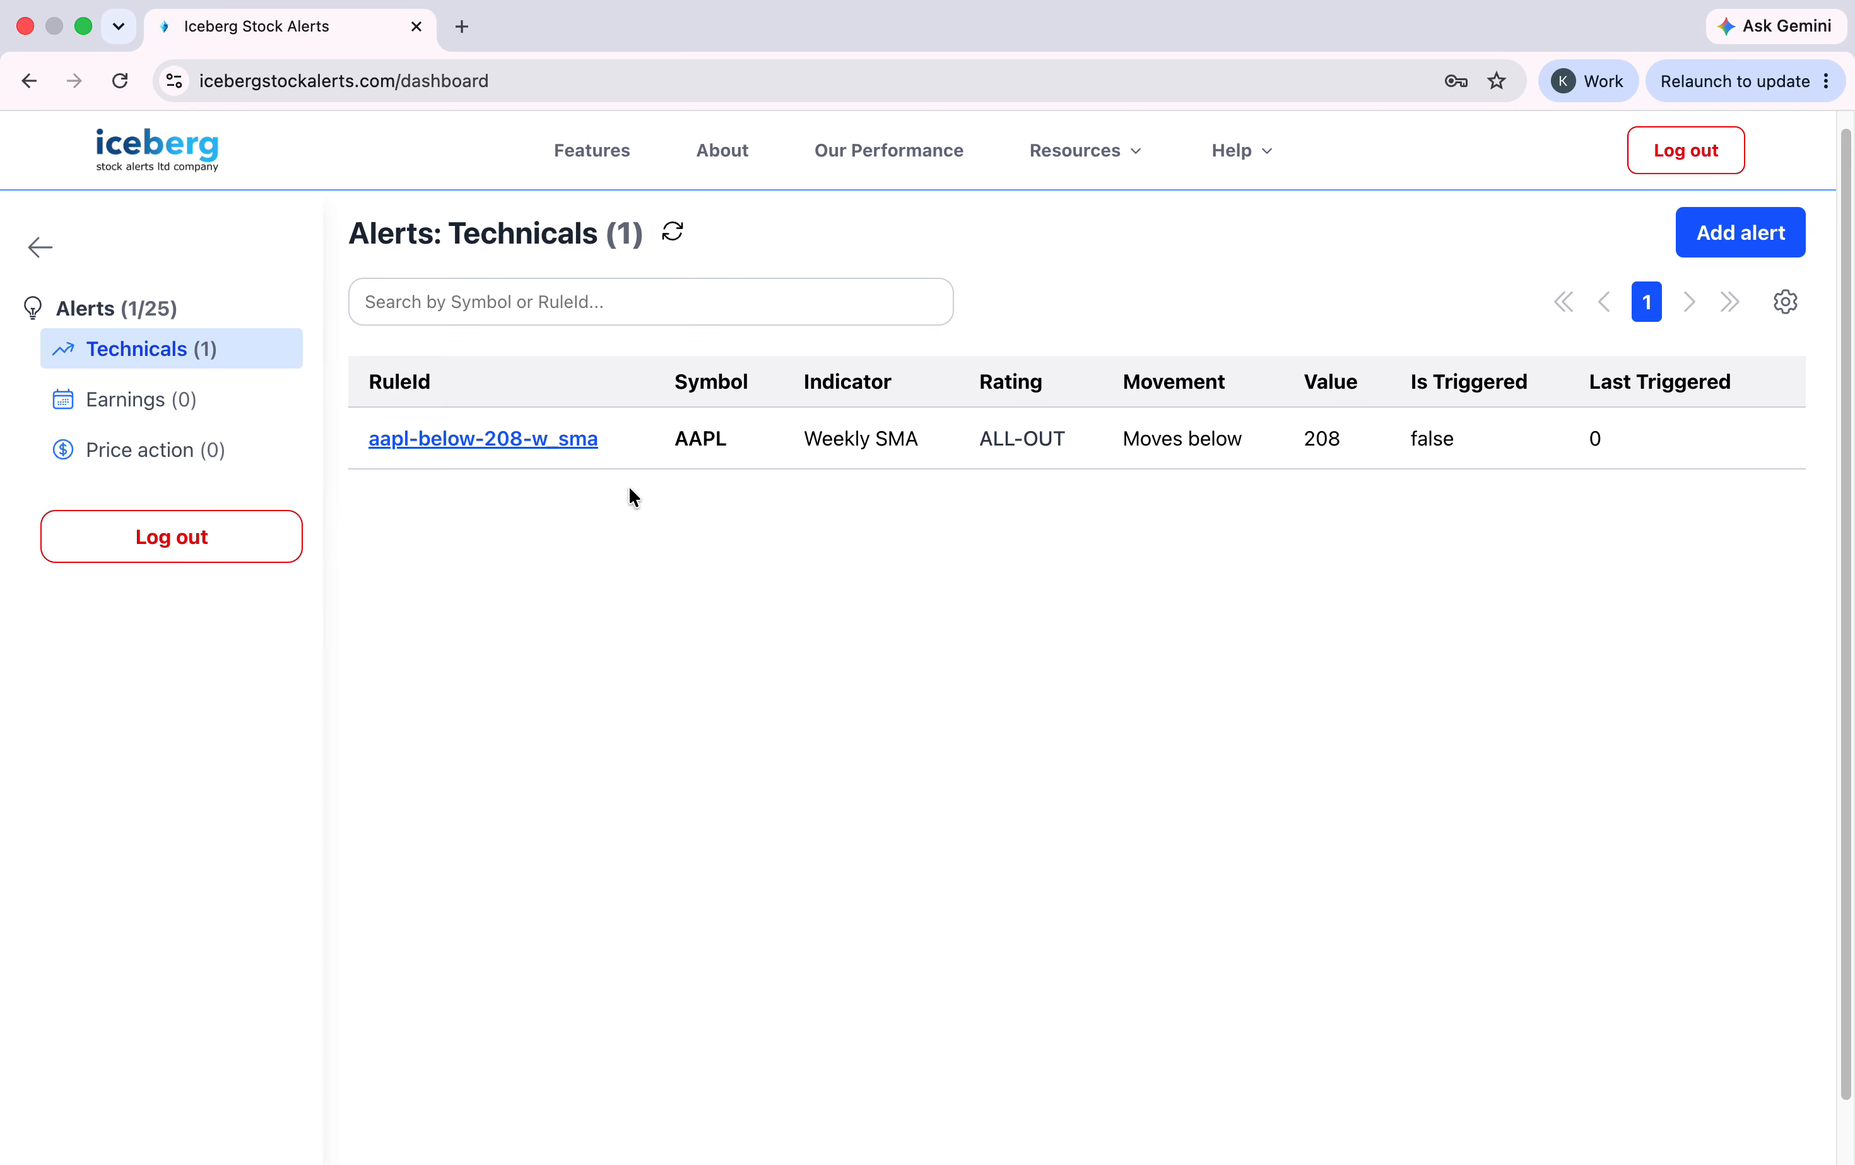
{"action": "left_click", "coordinate": [701, 442]}
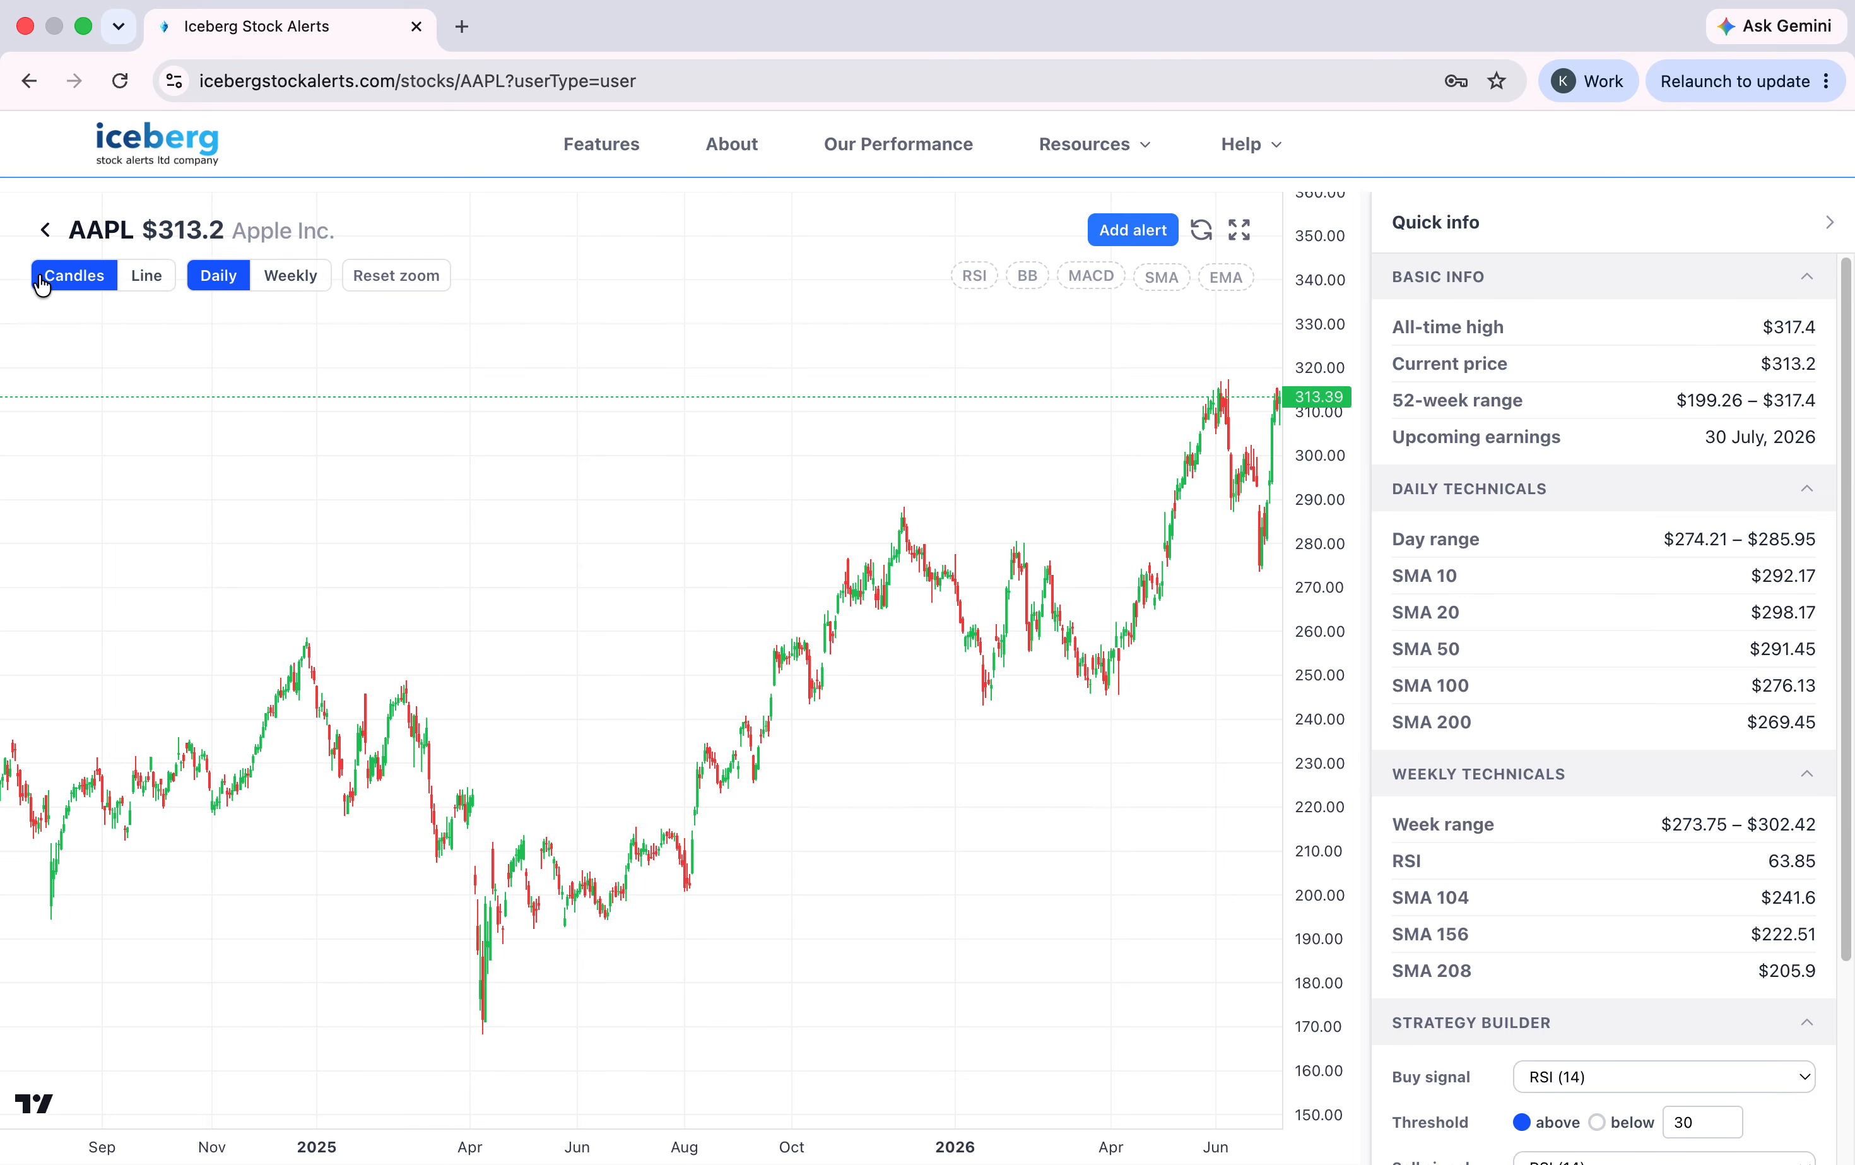
{"action": "left_click", "coordinate": [146, 285]}
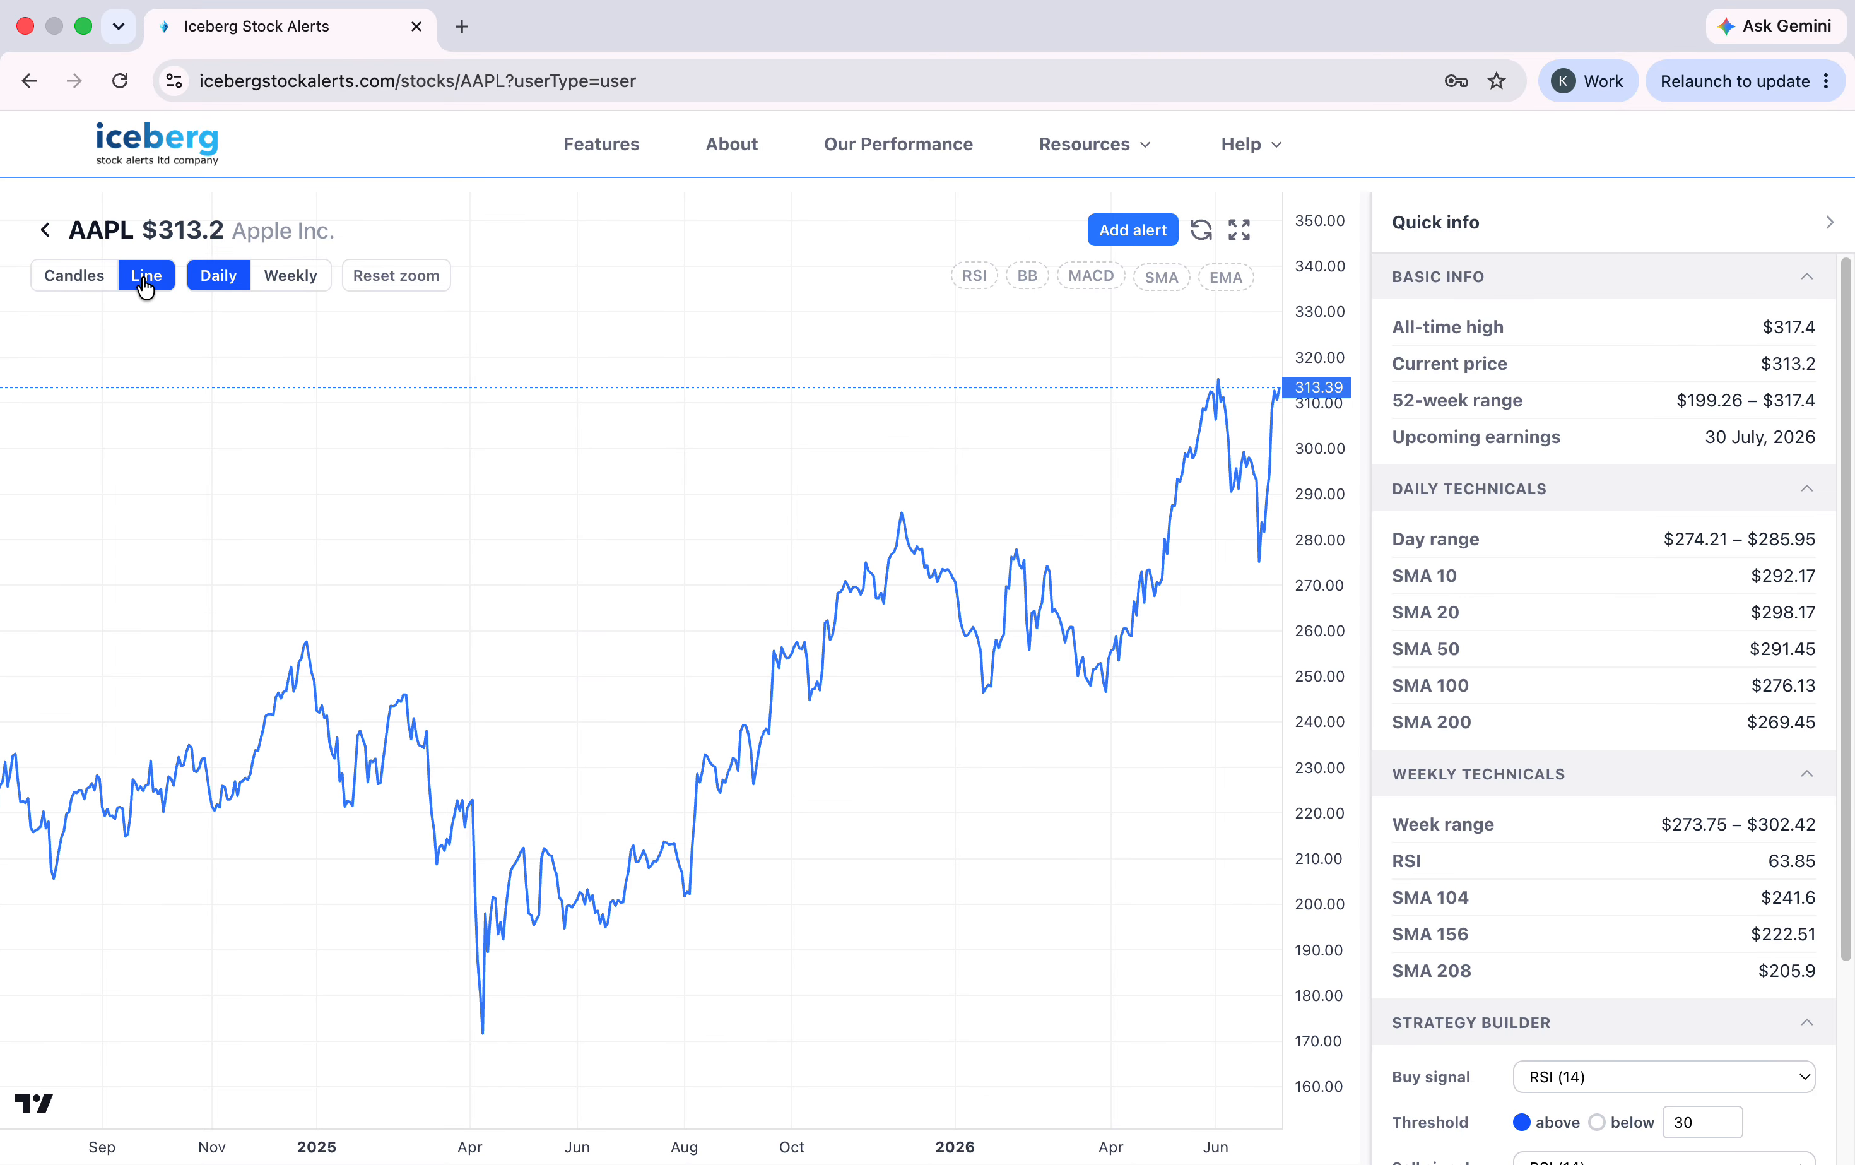
{"action": "left_click", "coordinate": [76, 286]}
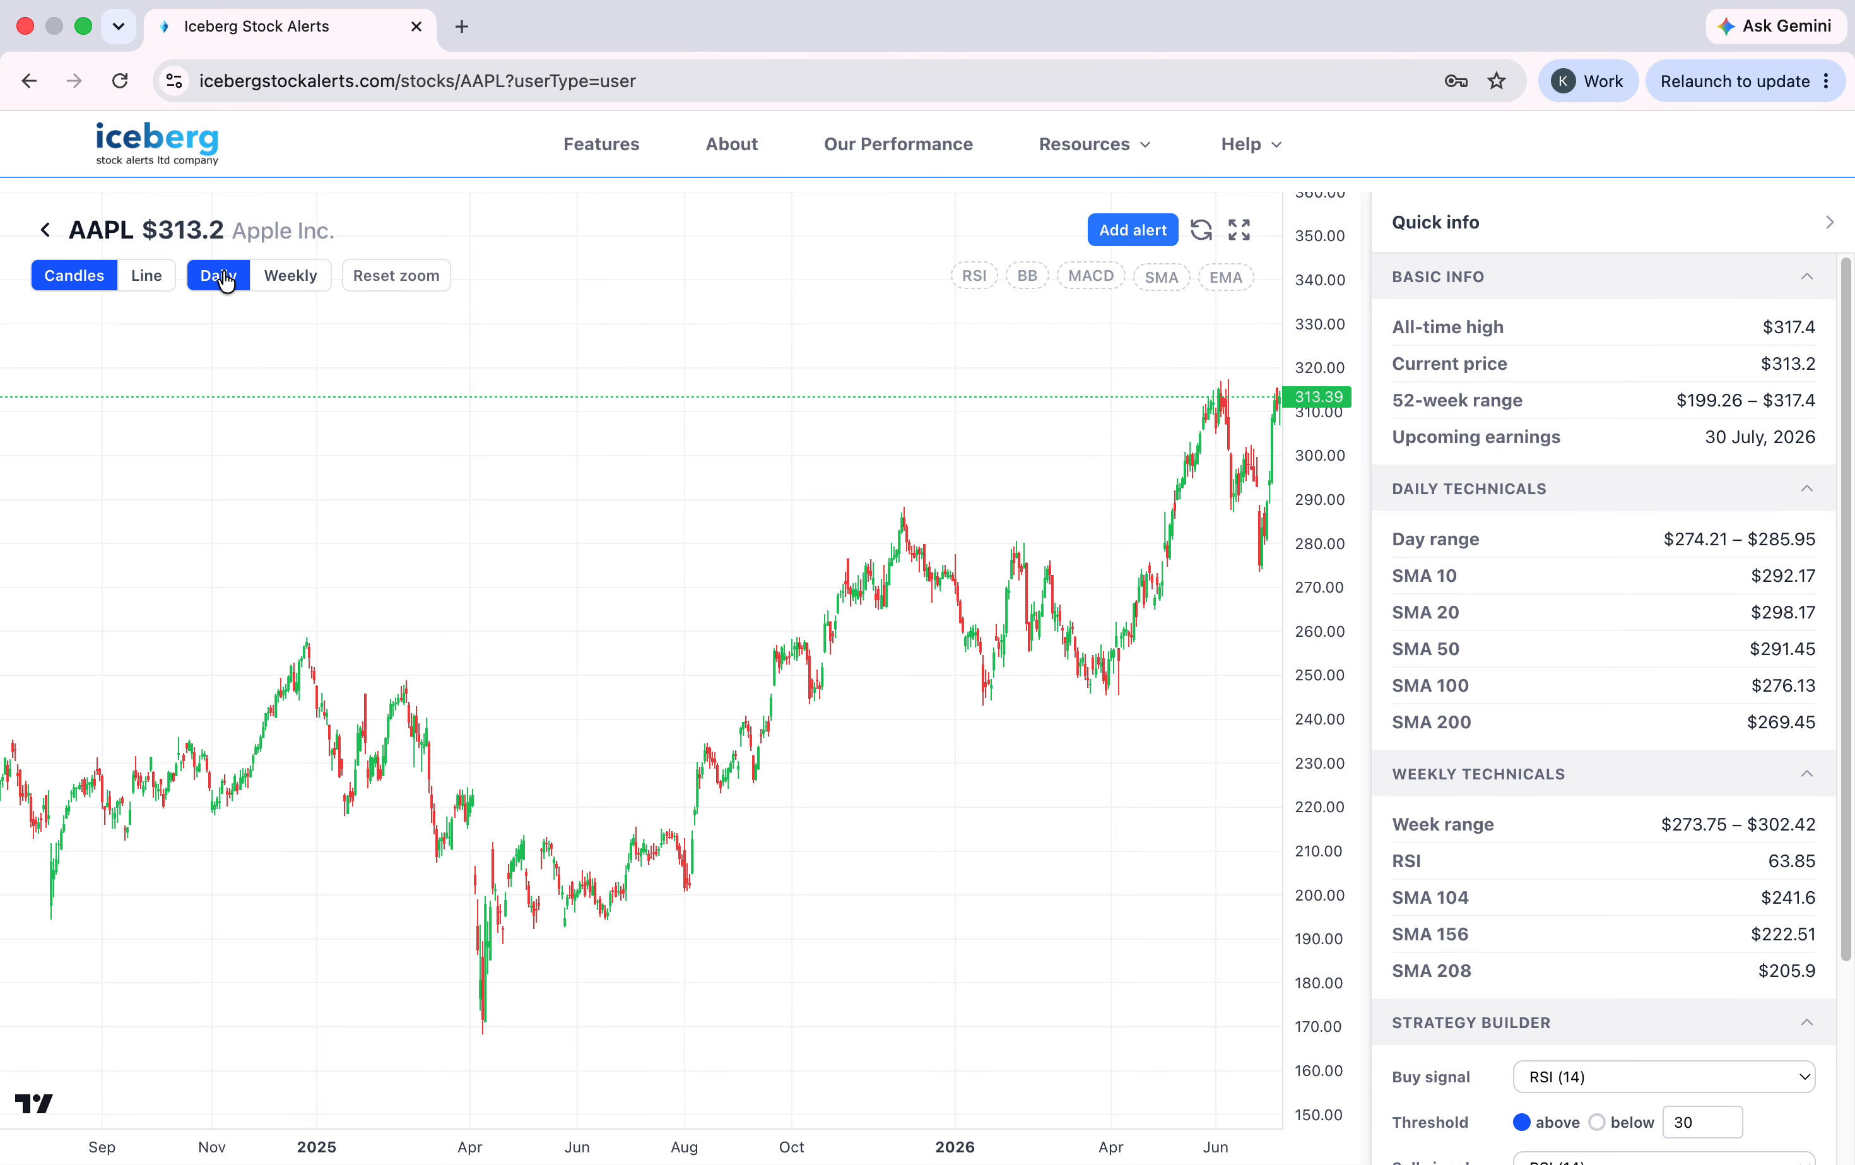
{"action": "left_click", "coordinate": [289, 279]}
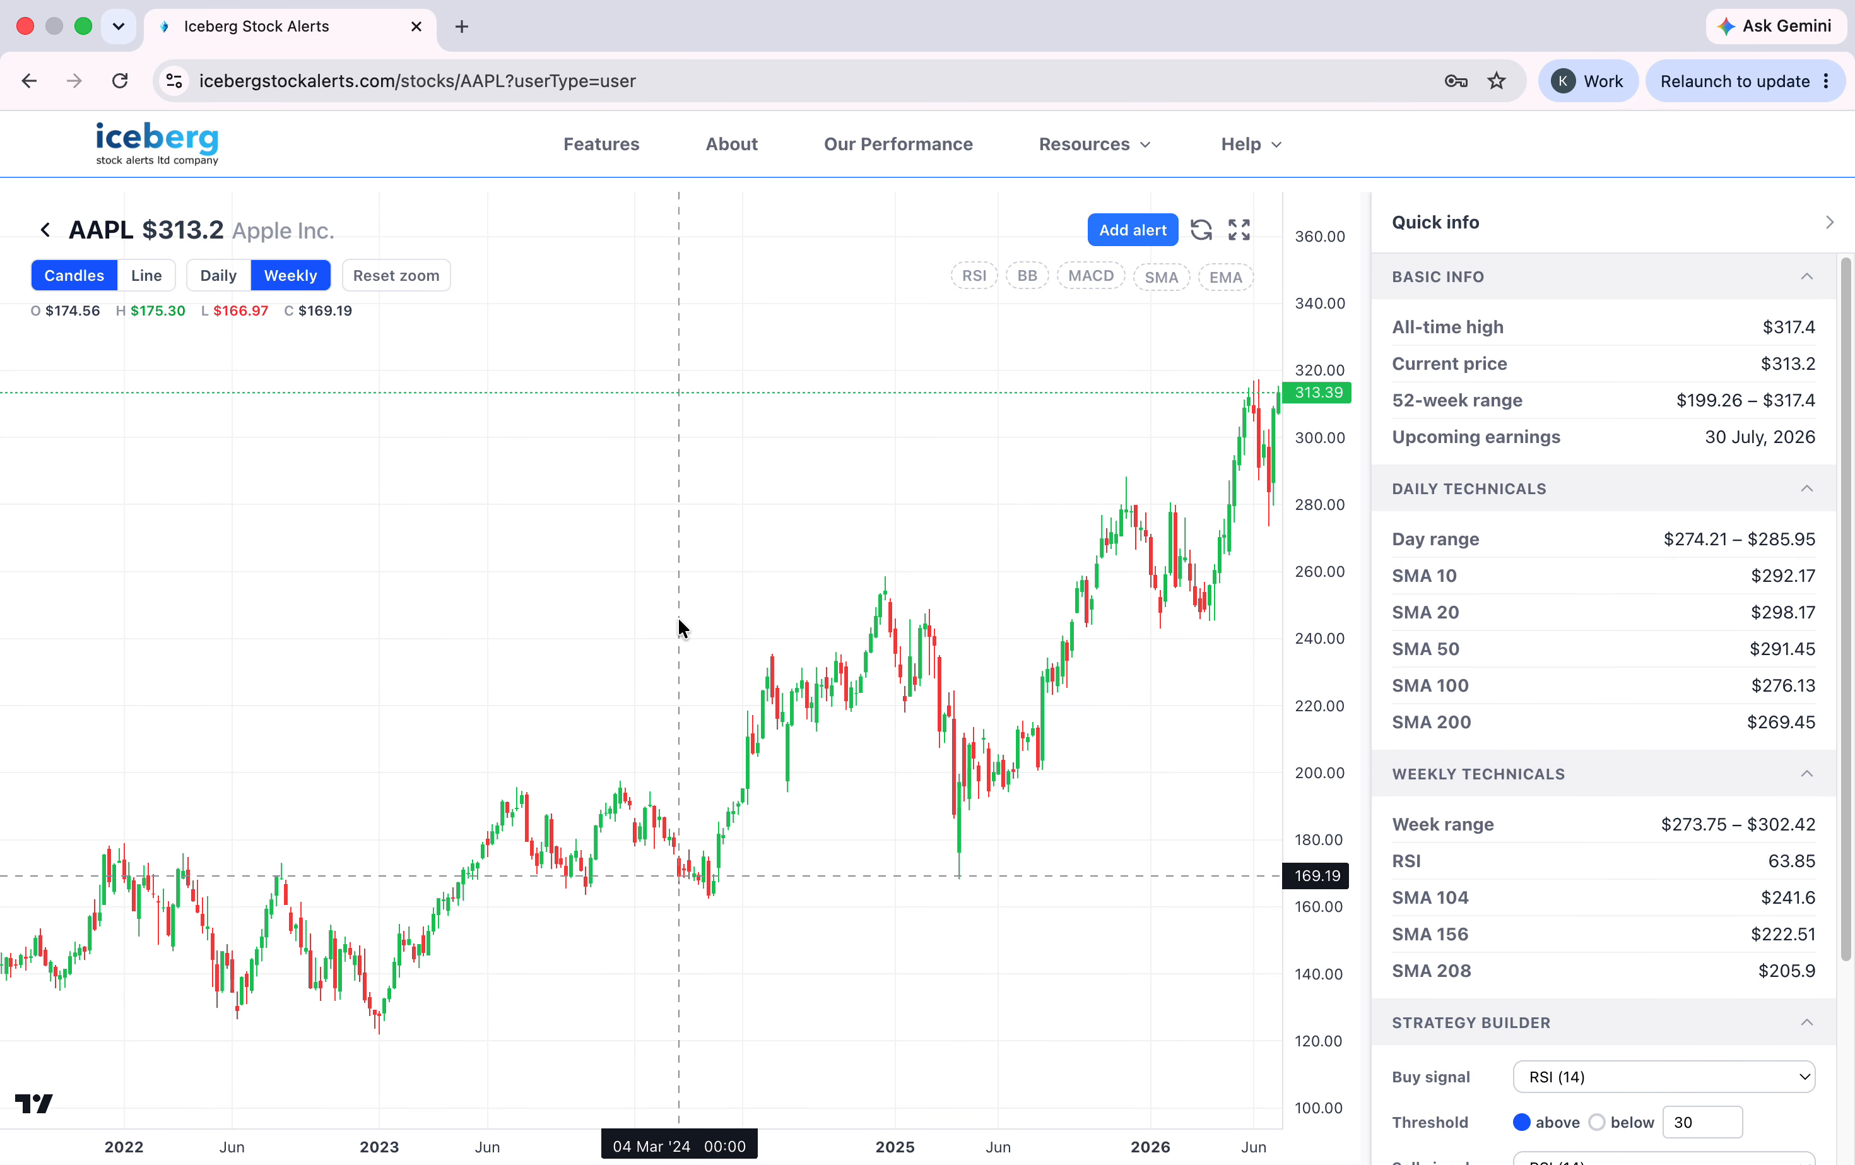
- Examine AAPL's weekly price history across different time ranges and reset the chart zoom
{"action": "scroll", "coordinate": [679, 620], "scroll_direction": "down", "scroll_amount": 5}
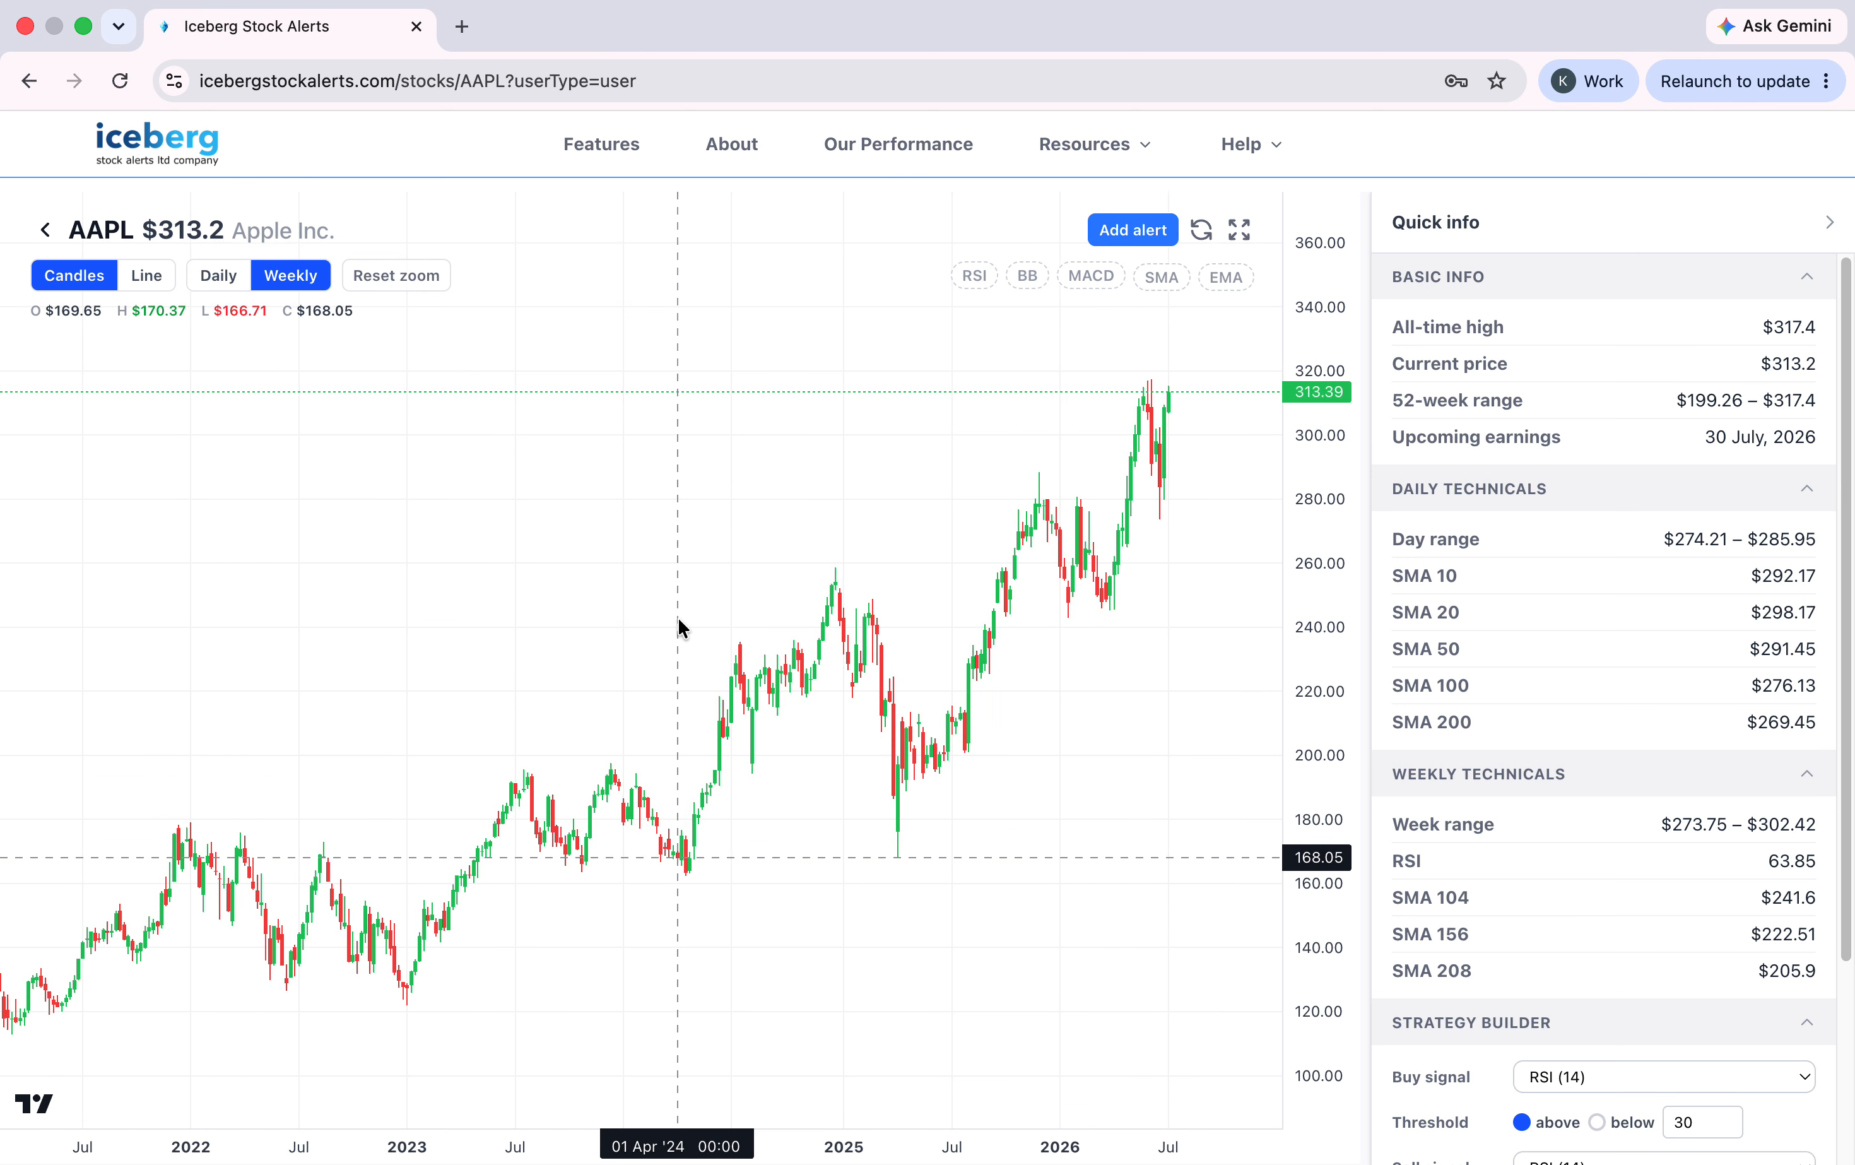
{"action": "scroll", "coordinate": [676, 624], "scroll_direction": "down", "scroll_amount": 5}
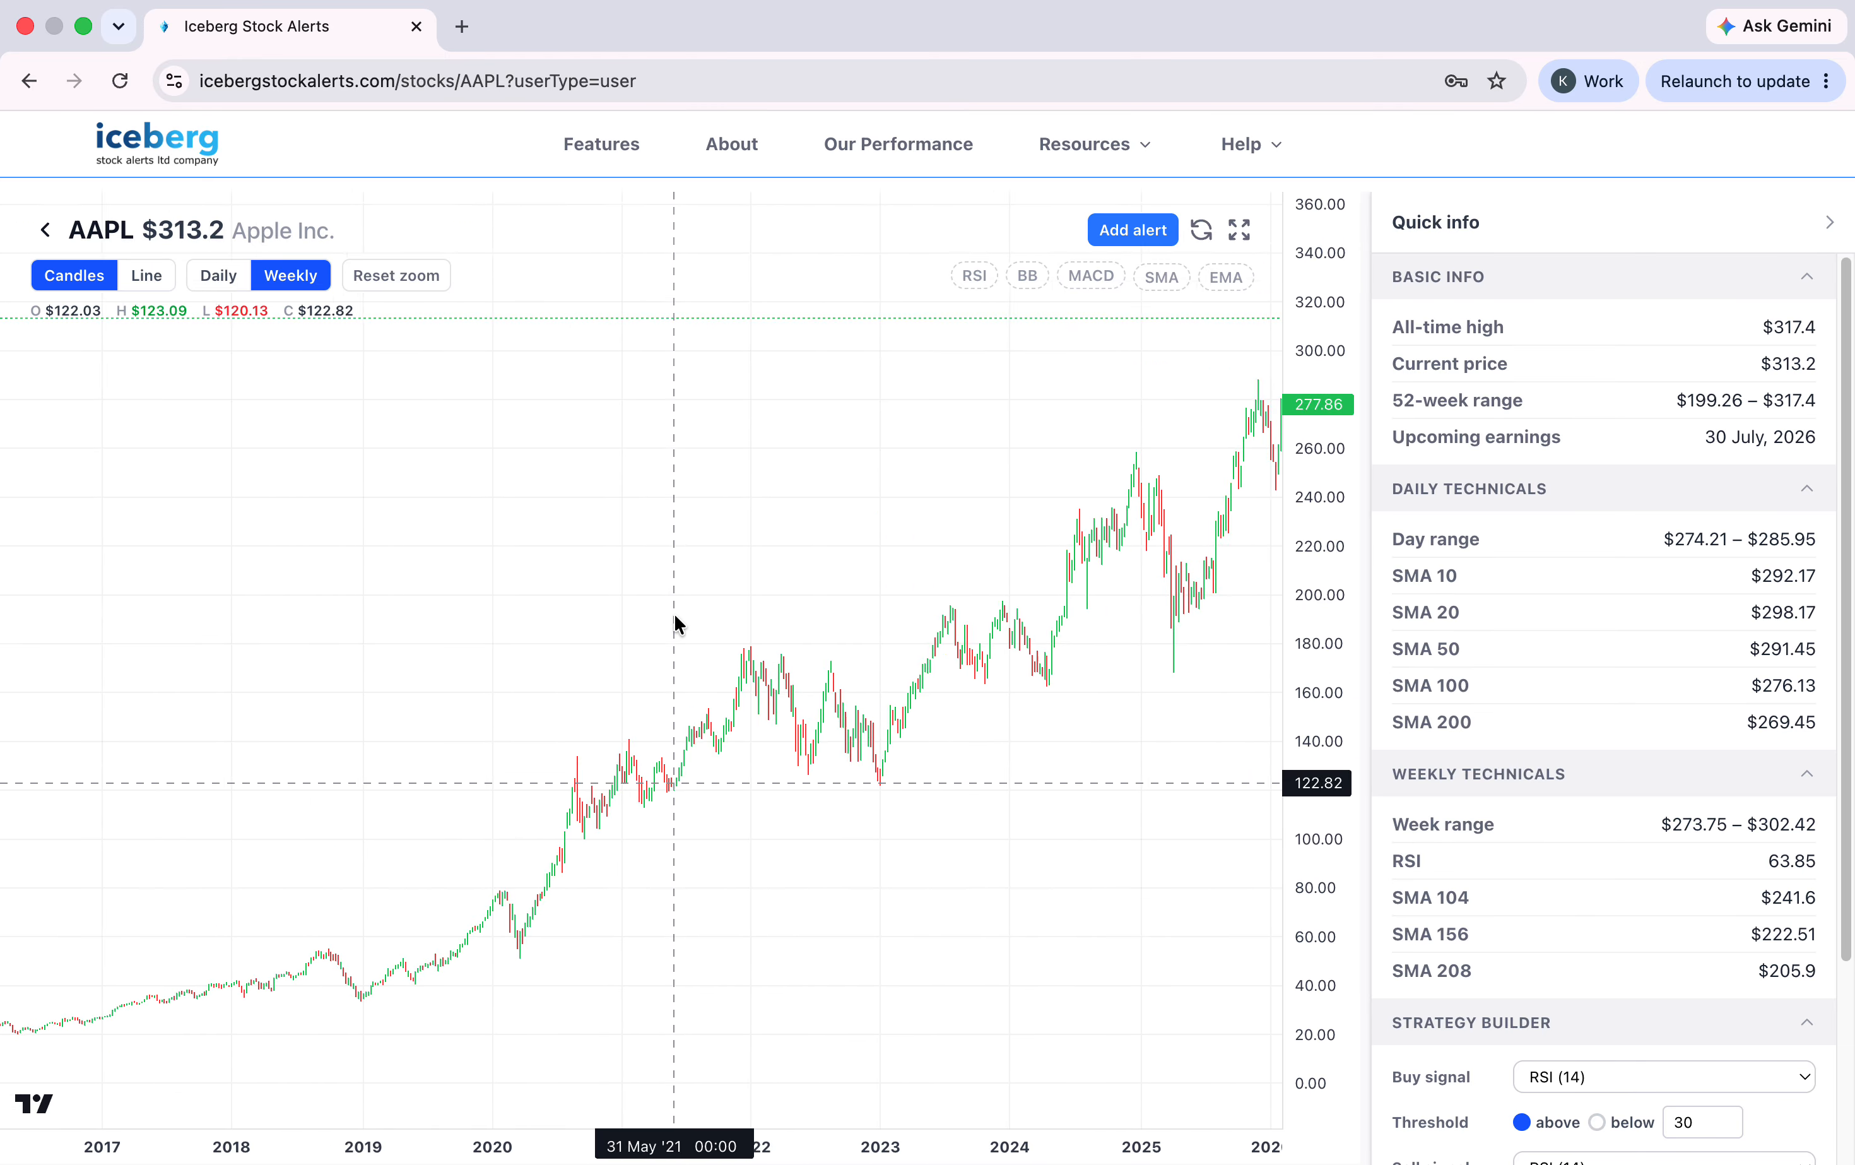
{"action": "scroll", "coordinate": [676, 624], "scroll_direction": "up", "scroll_amount": 5}
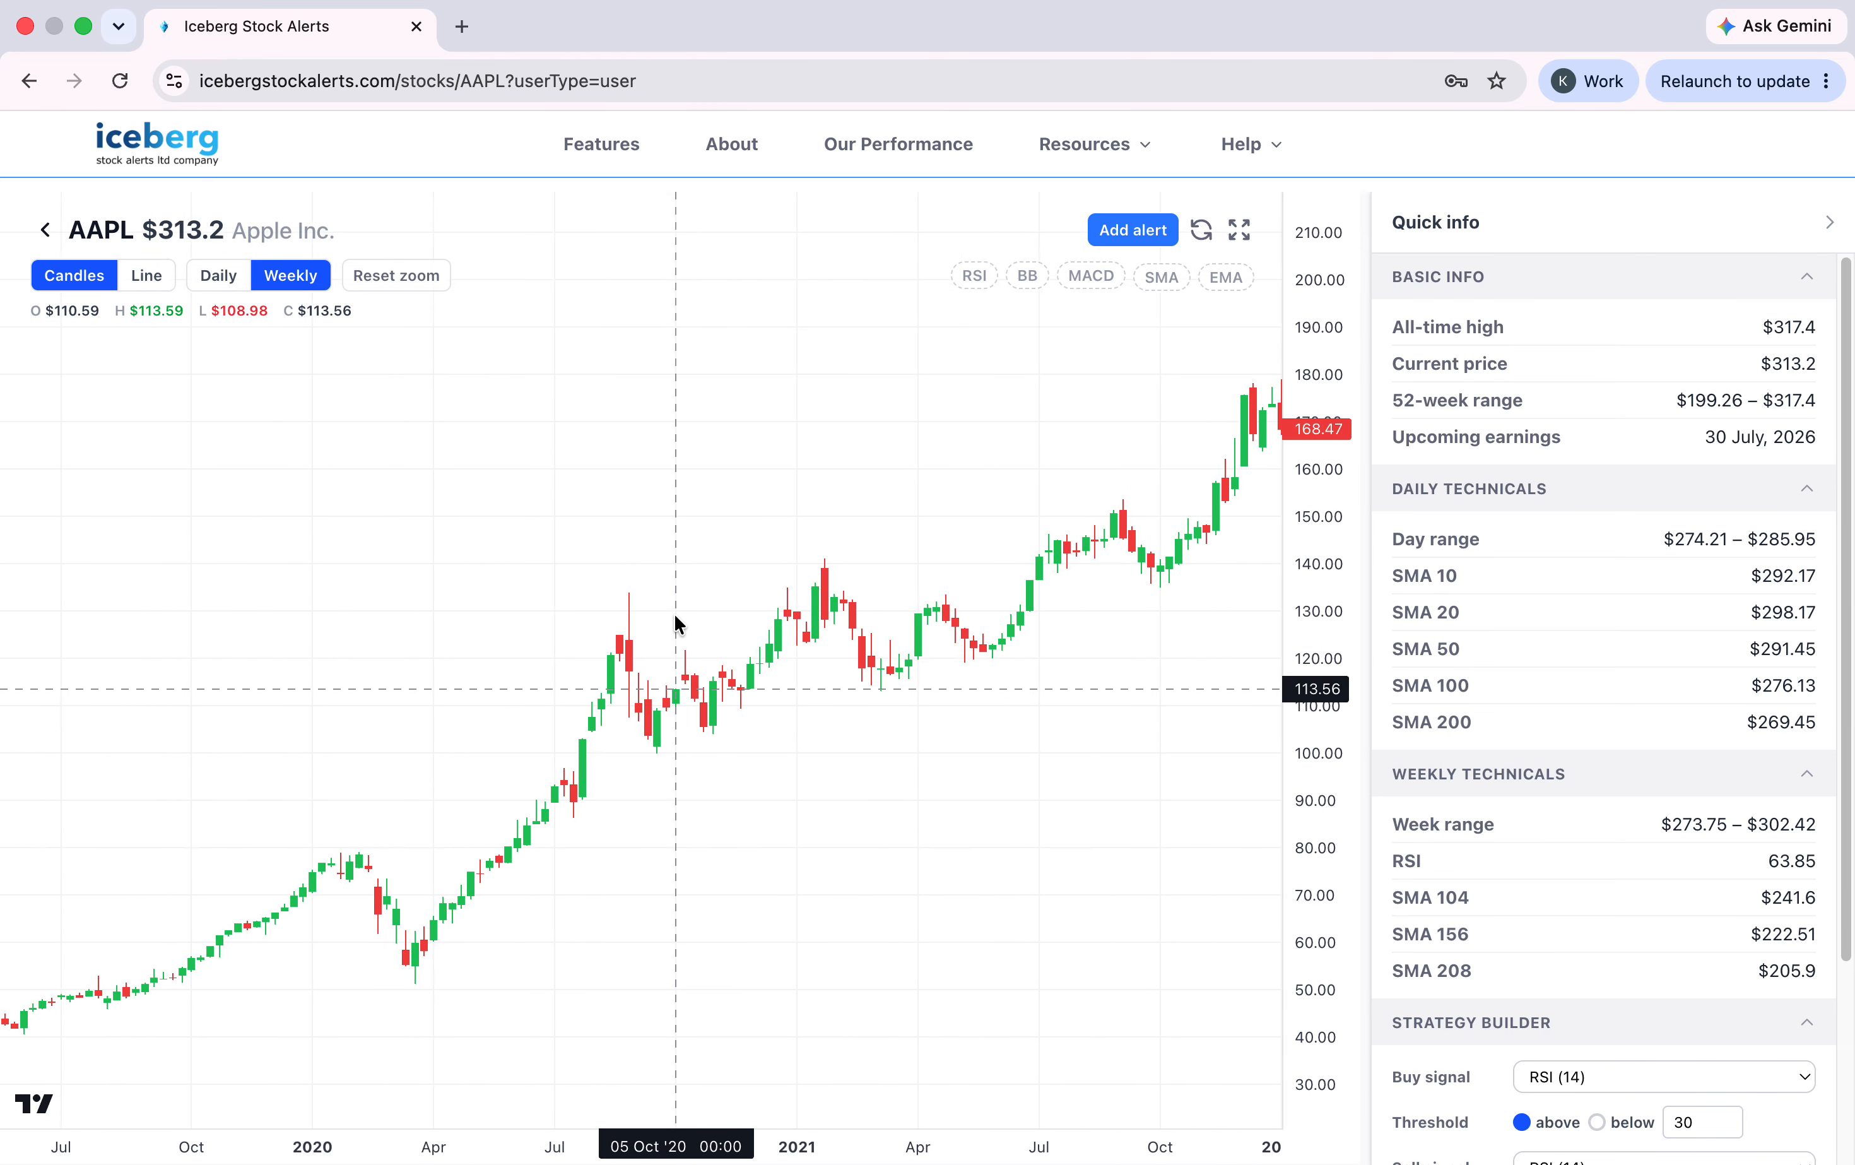
{"action": "scroll", "coordinate": [675, 623], "scroll_direction": "down", "scroll_amount": 5}
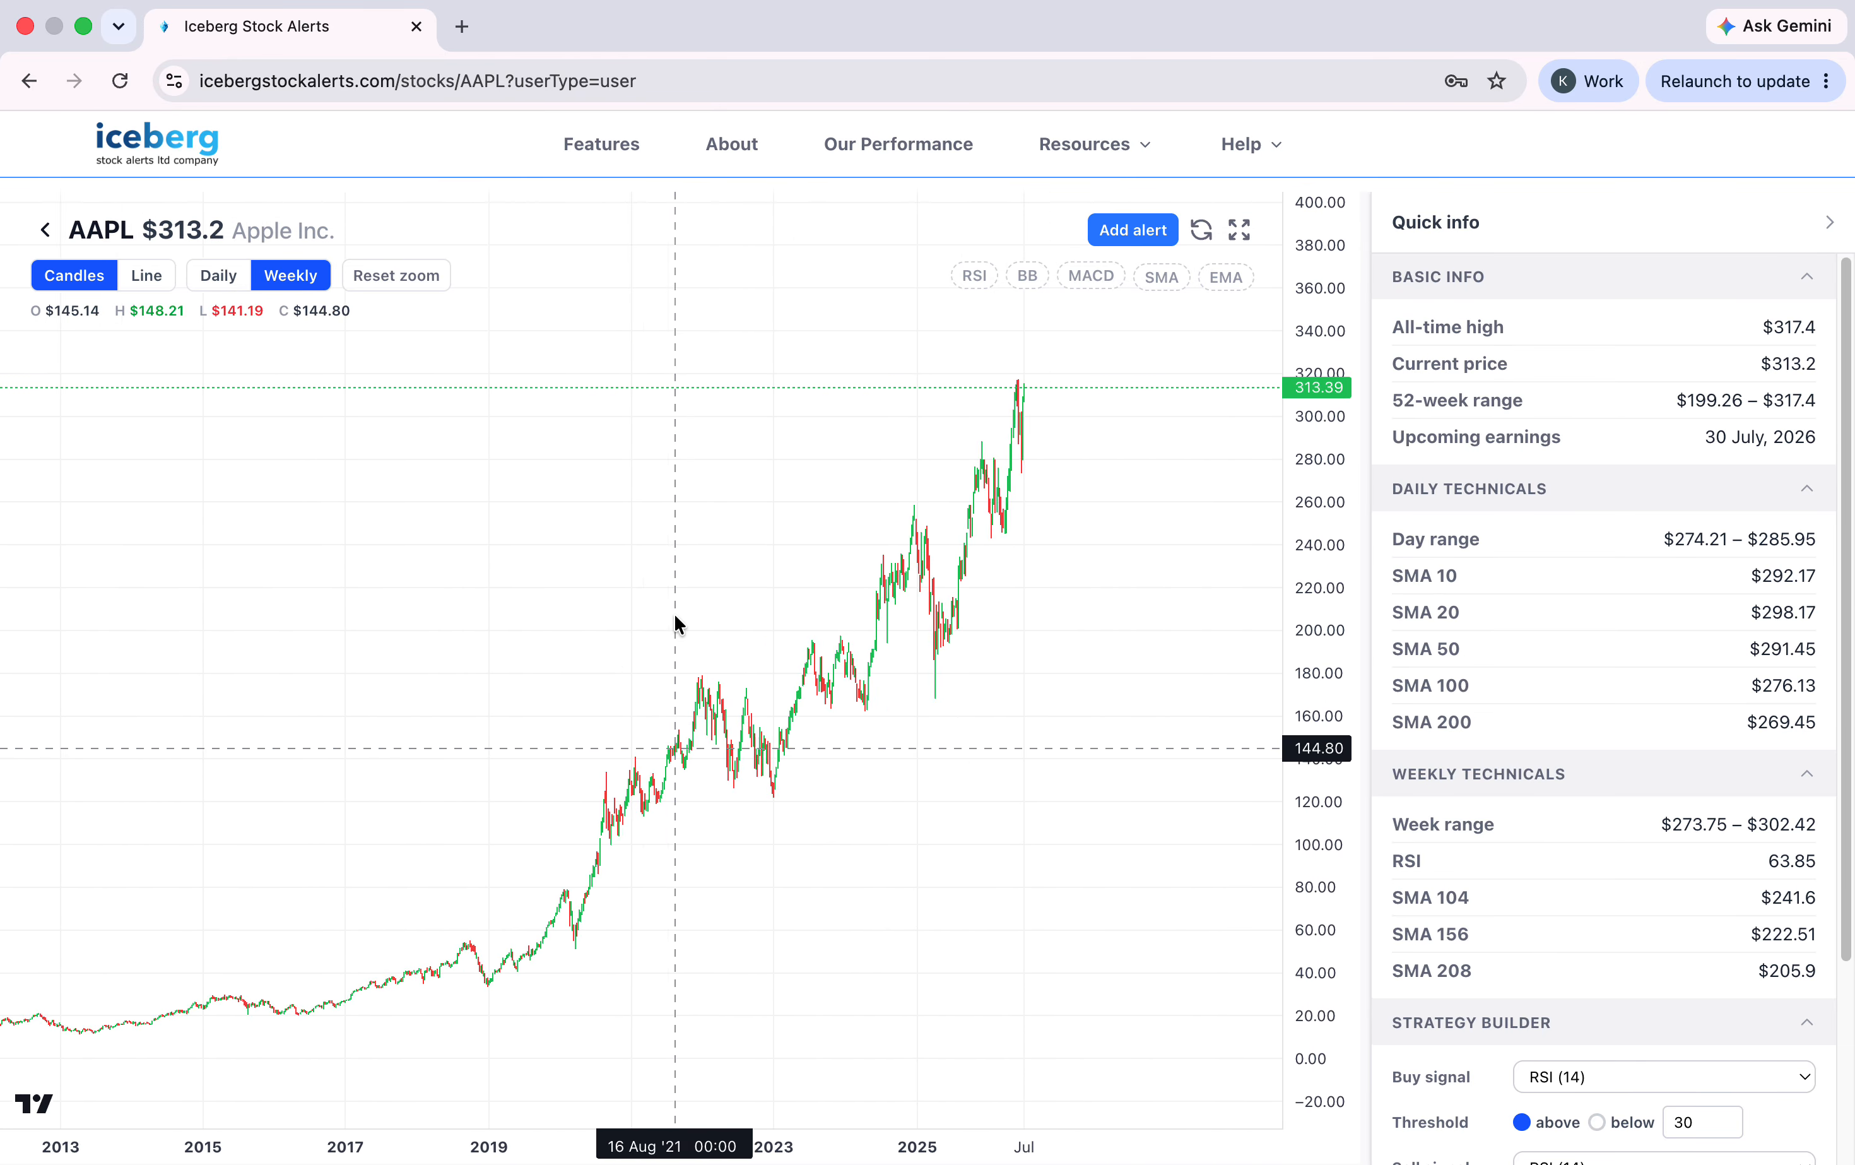
{"action": "scroll", "coordinate": [675, 617], "scroll_direction": "right", "scroll_amount": 3}
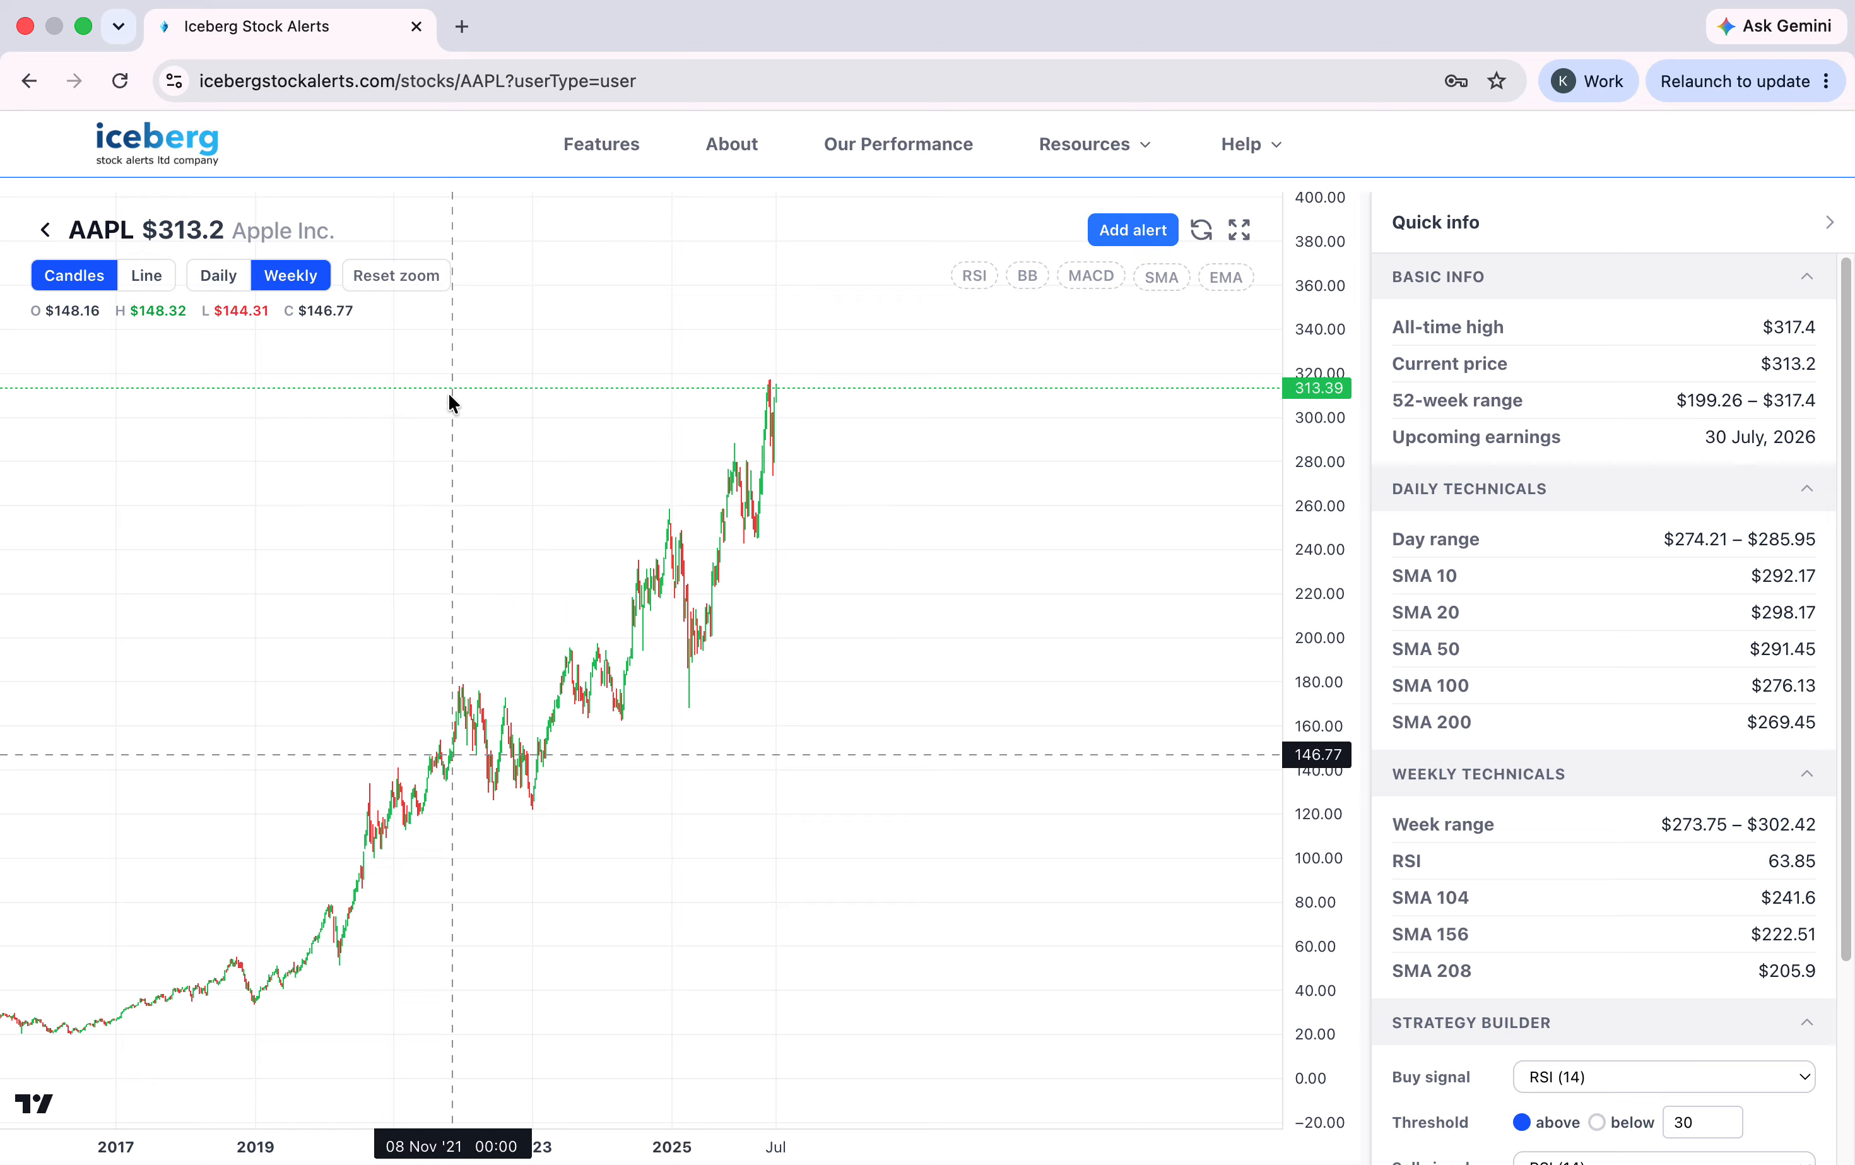
{"action": "left_click", "coordinate": [402, 282]}
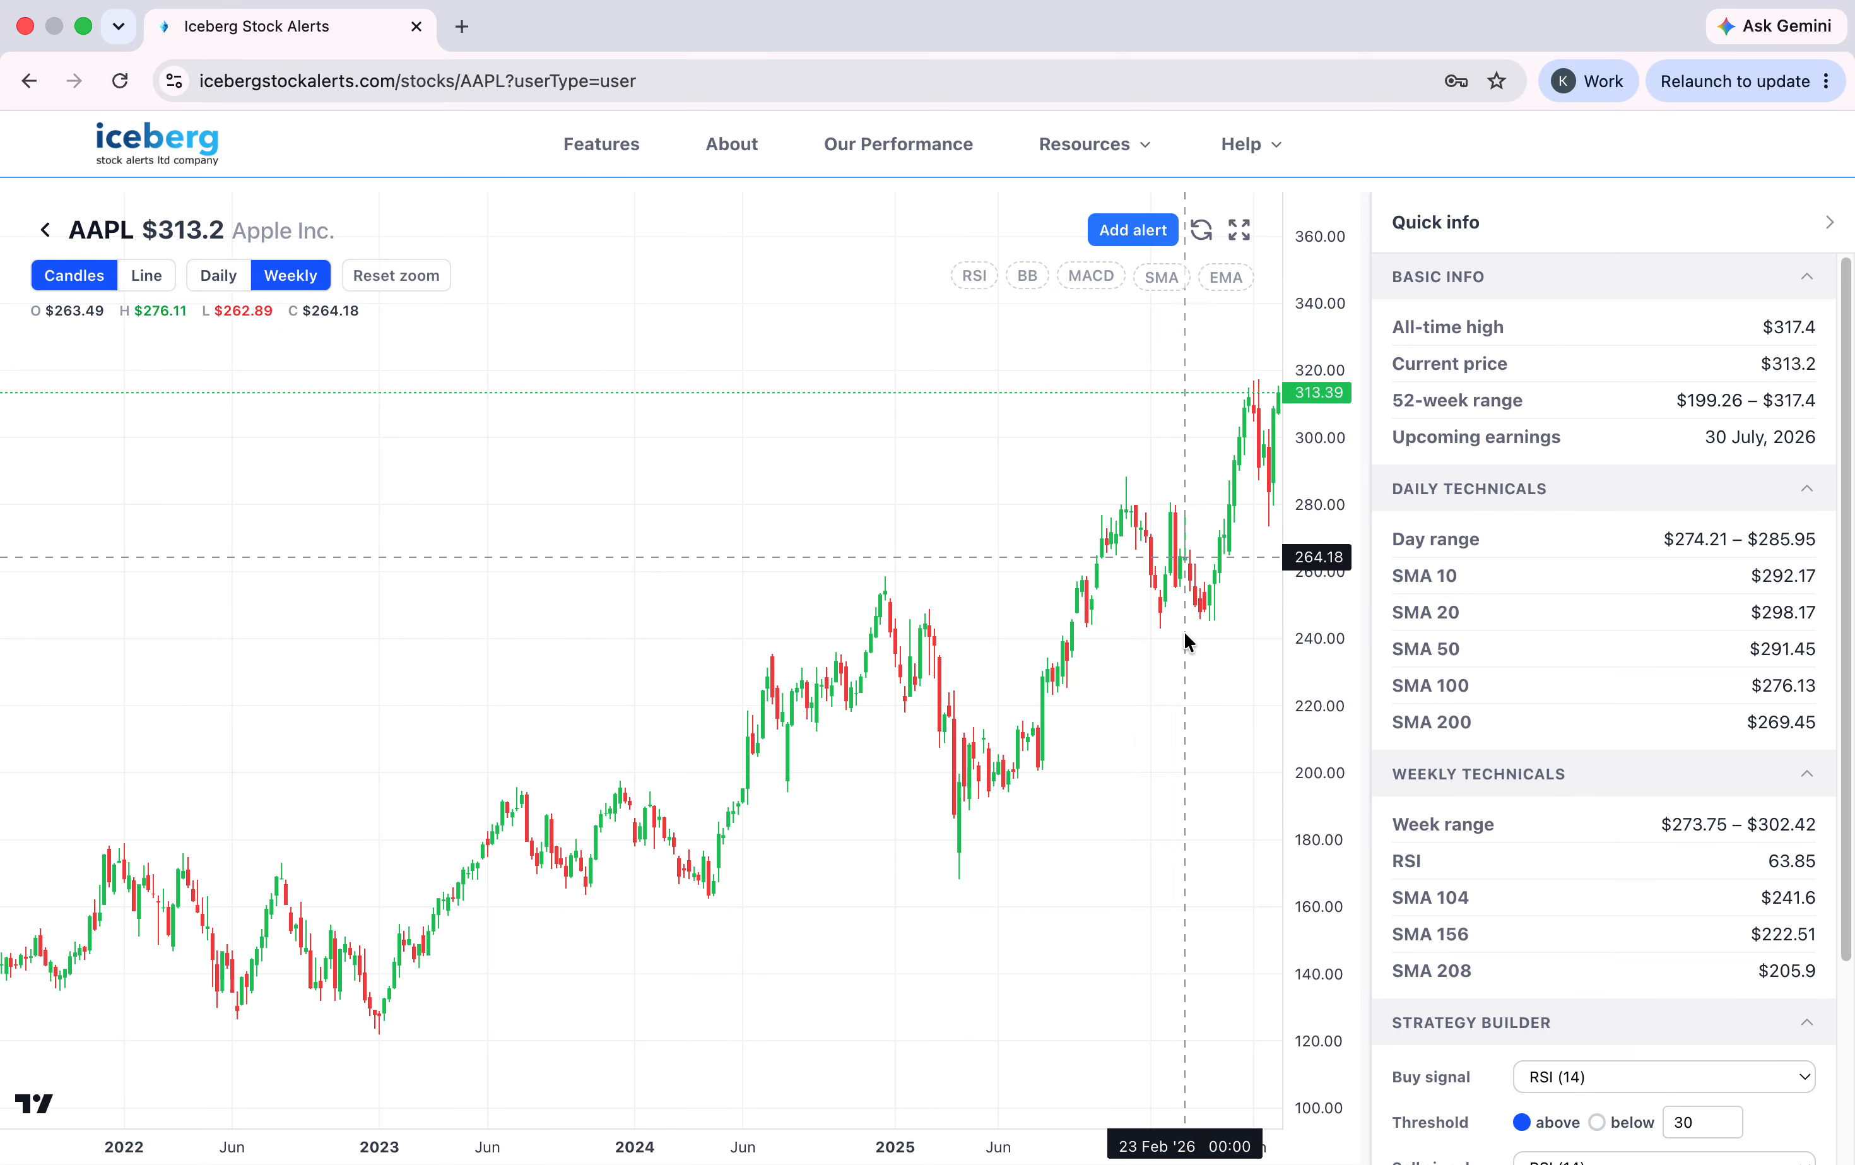
{"action": "scroll", "coordinate": [895, 661], "scroll_direction": "right", "scroll_amount": 3}
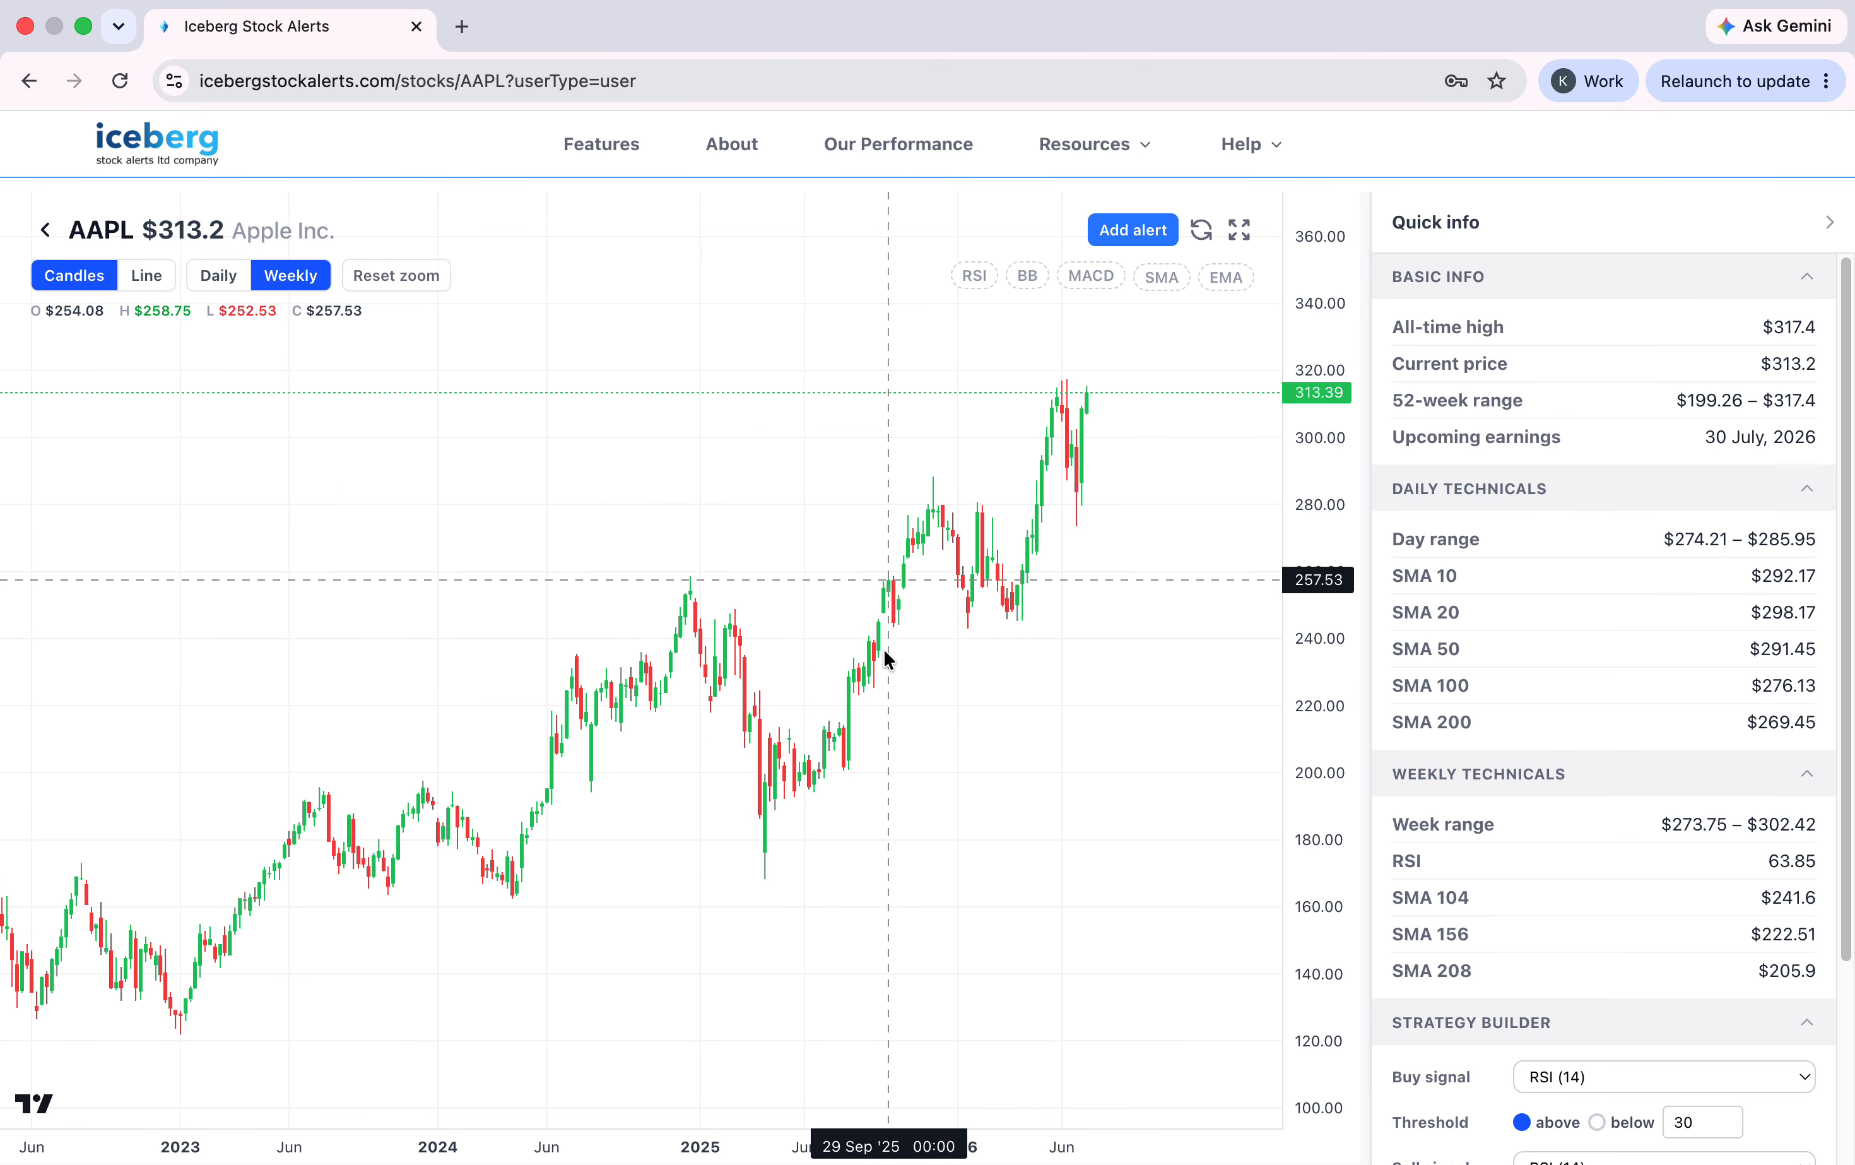
- Add the RSI indicator and the SMA 208, 156 and 104 lines to the weekly chart
{"action": "left_click", "coordinate": [965, 278]}
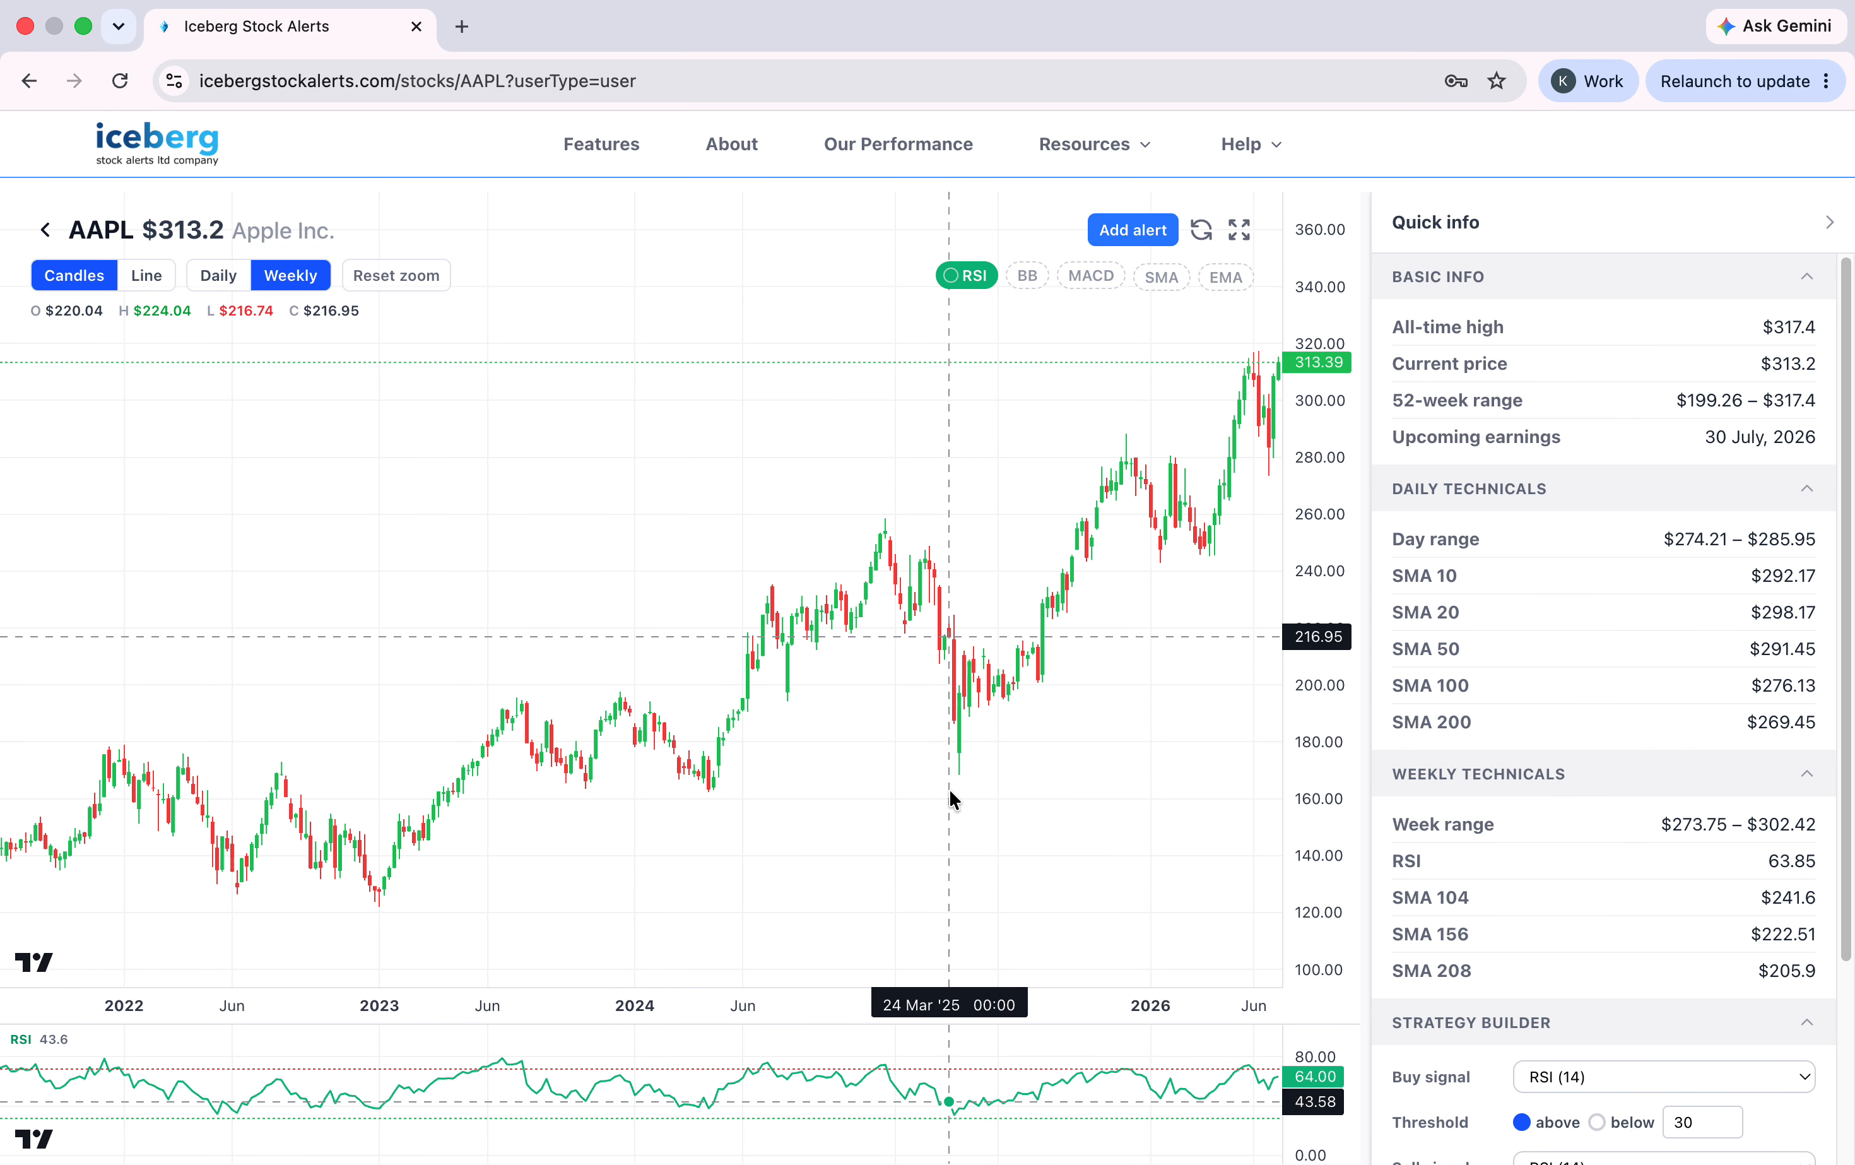
{"action": "left_click", "coordinate": [1169, 279]}
{"action": "left_click", "coordinate": [1139, 390]}
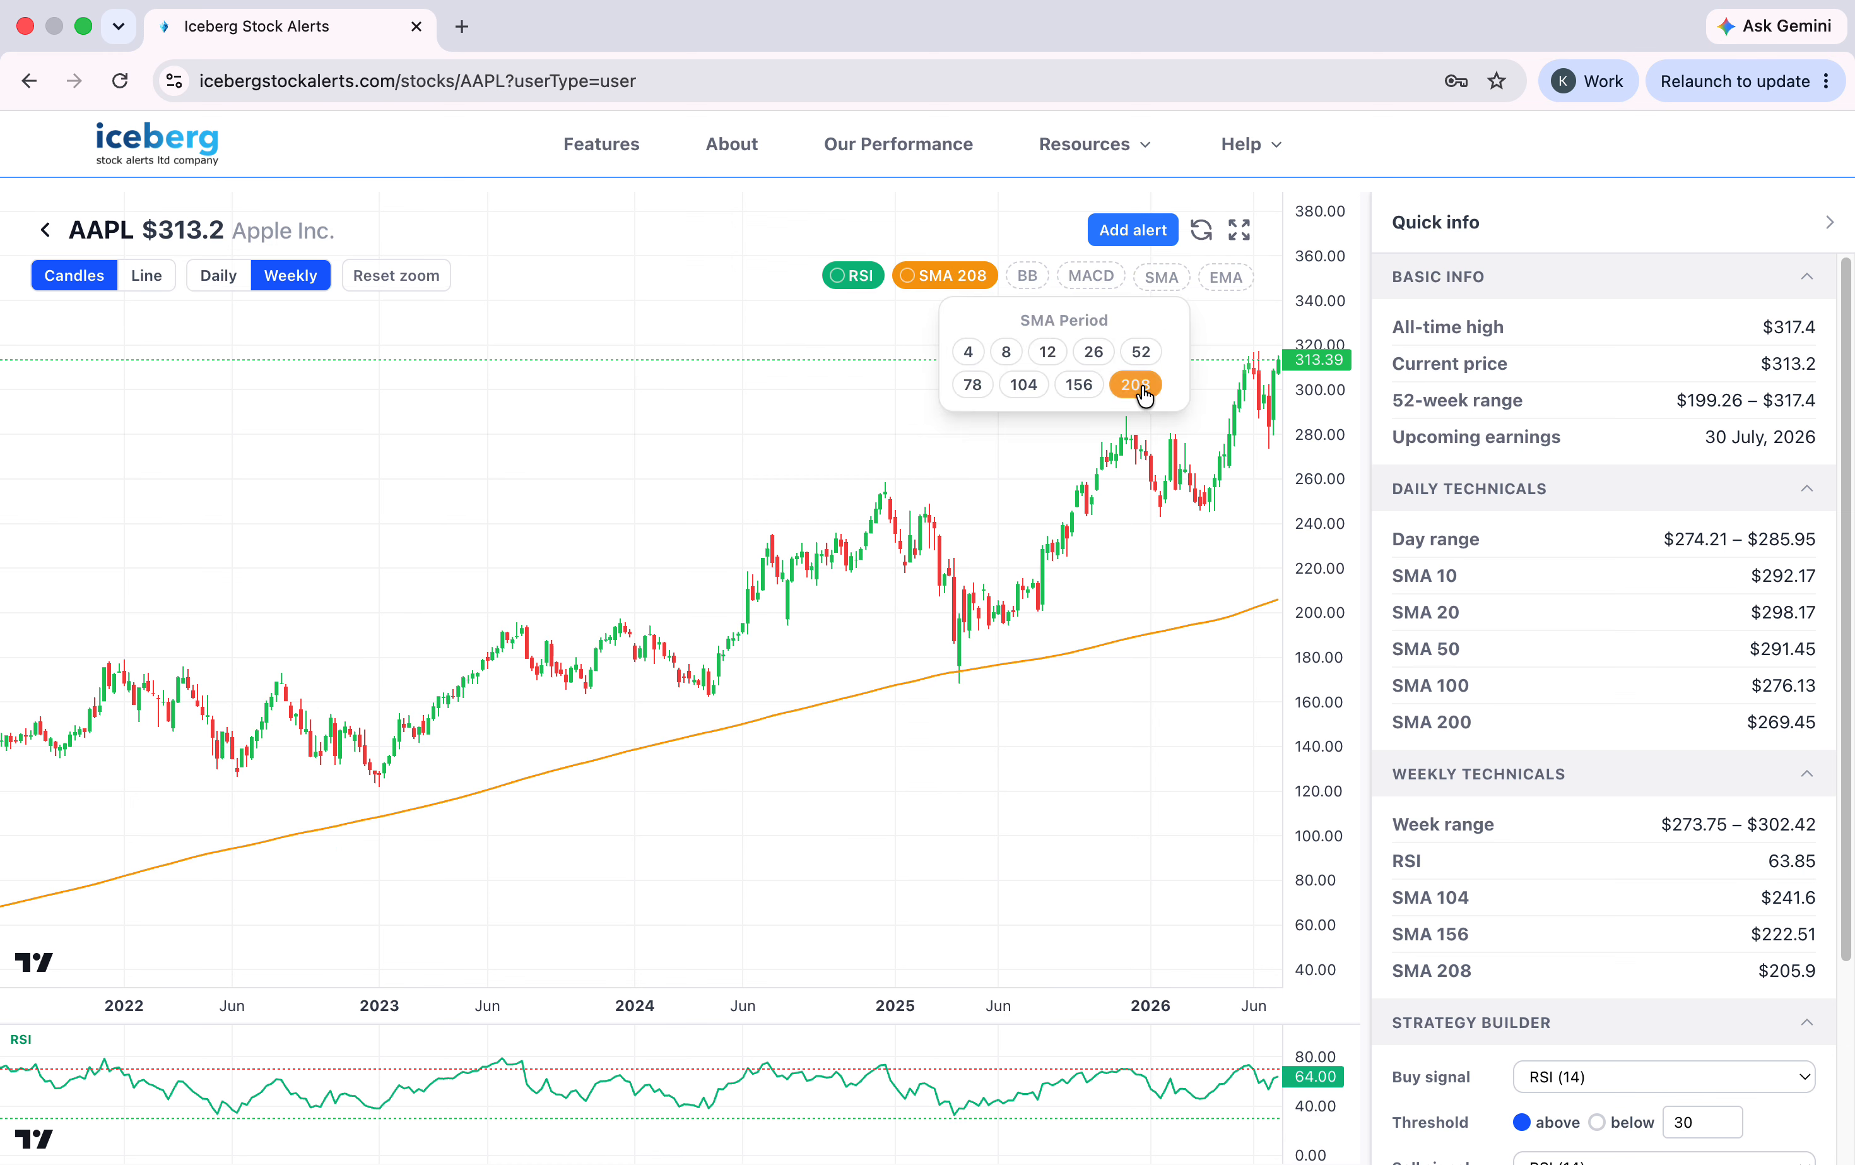
{"action": "left_click", "coordinate": [1082, 390]}
{"action": "left_click", "coordinate": [1021, 385]}
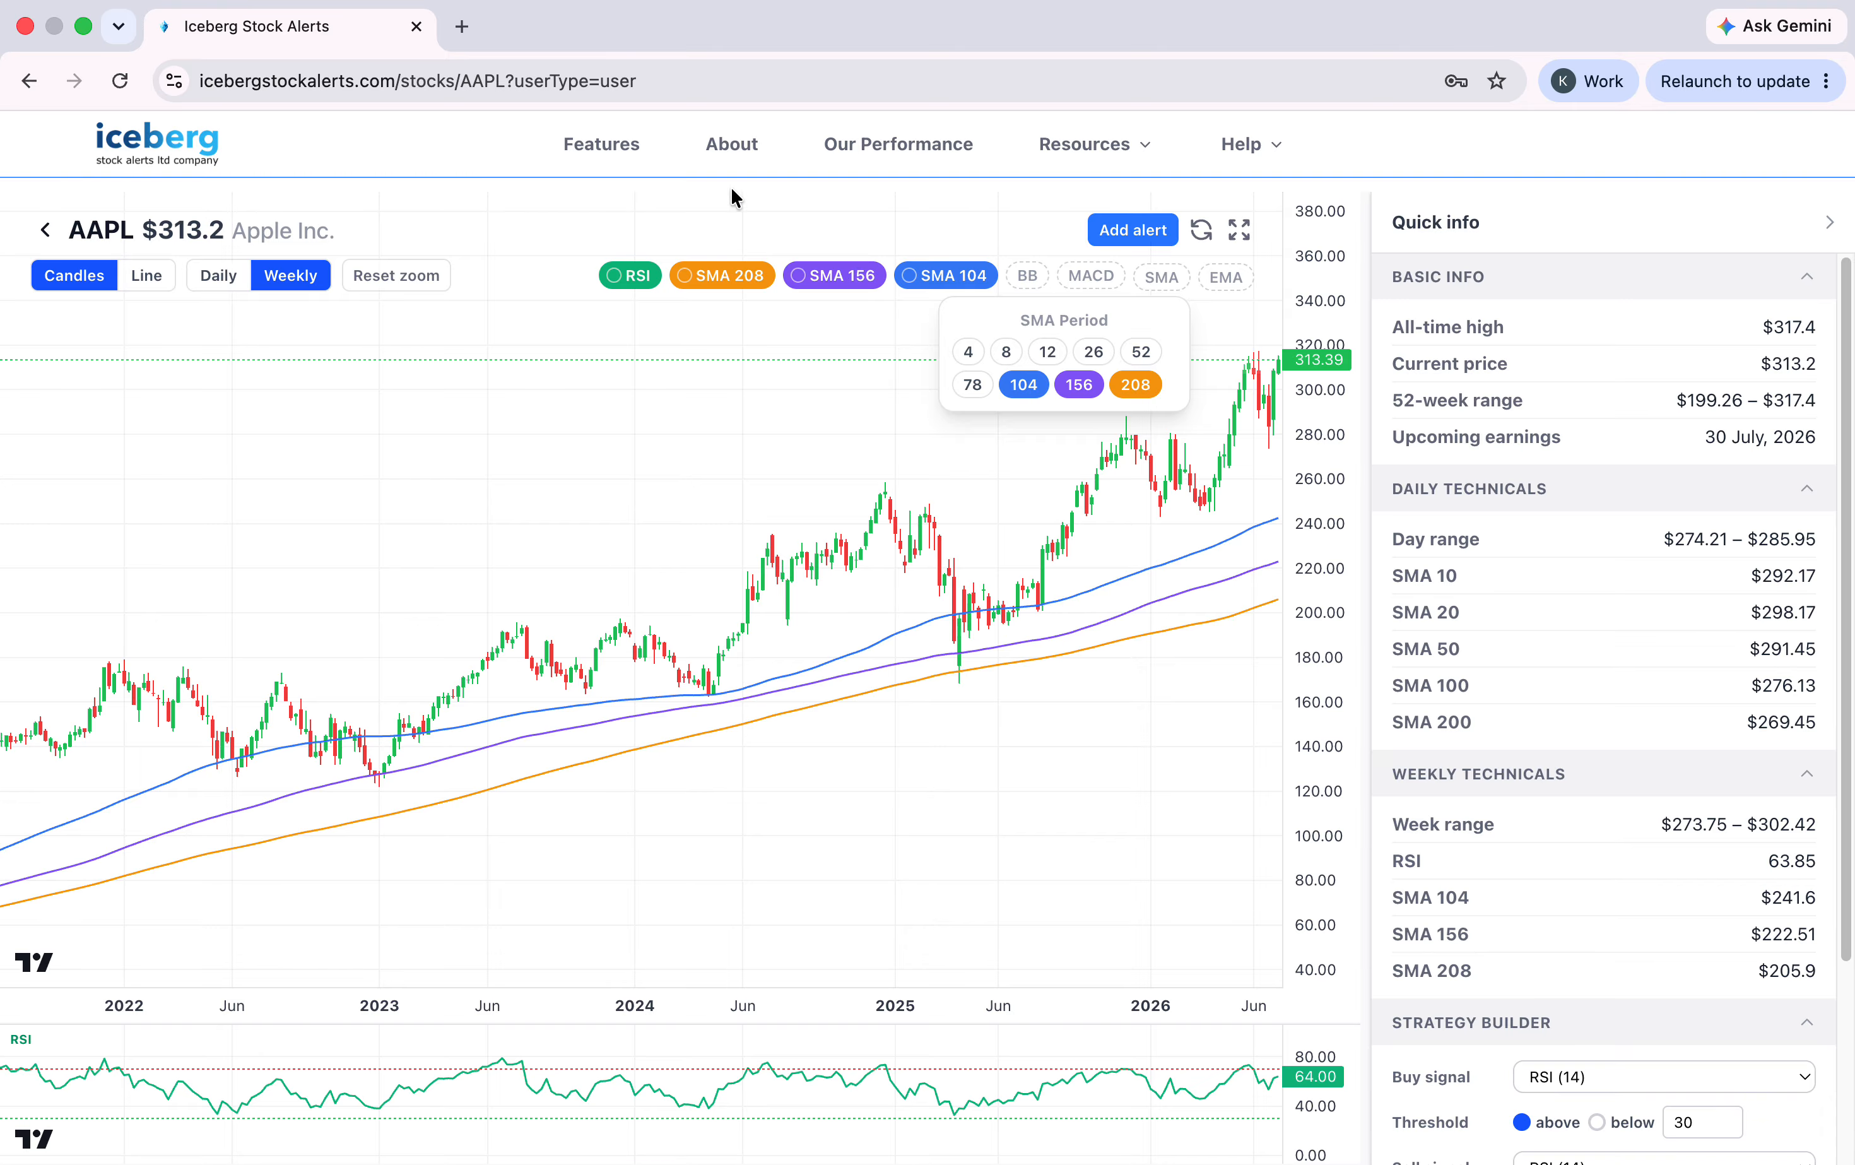
- Add Bollinger Bands to the chart, then hide both the BB and SMA 104 indicators
{"action": "left_click", "coordinate": [1034, 279]}
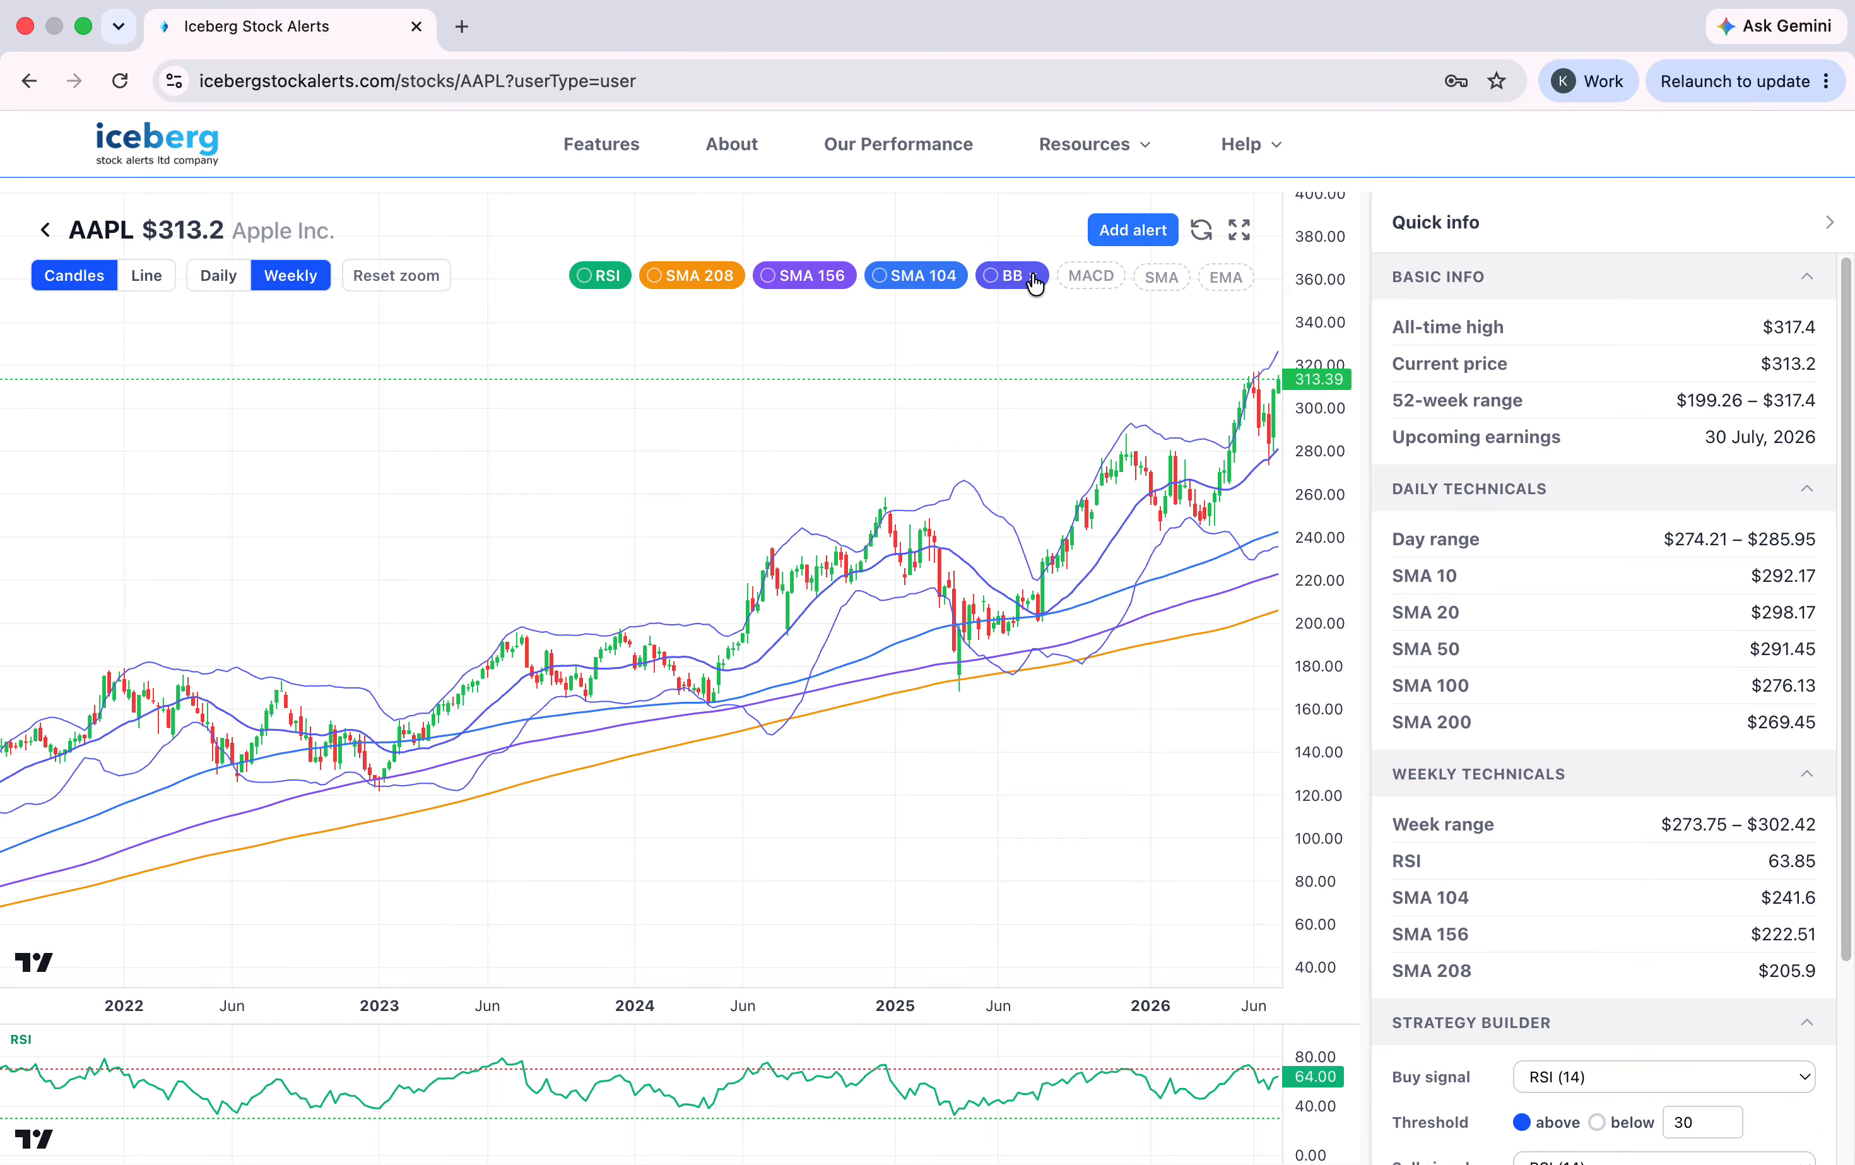
{"action": "left_click", "coordinate": [999, 282]}
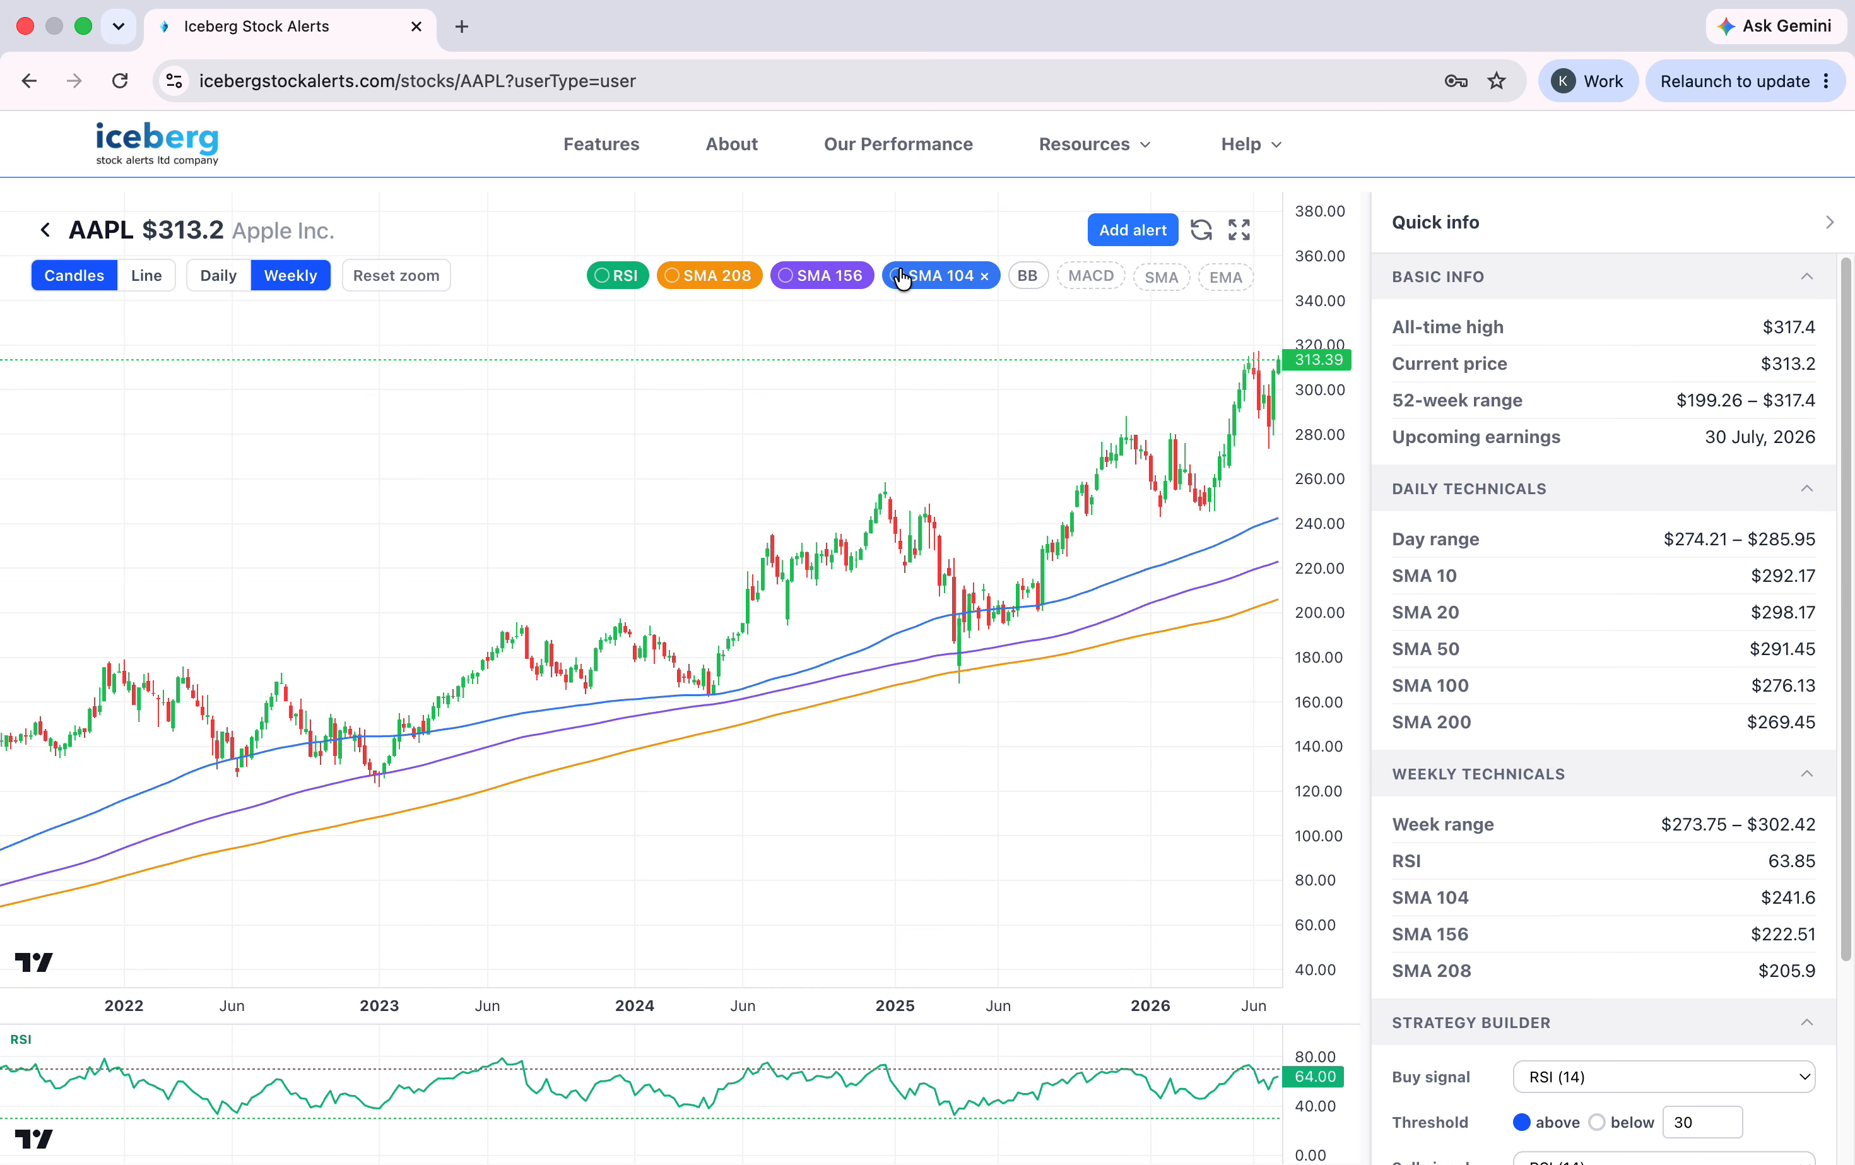
{"action": "left_click", "coordinate": [928, 278]}
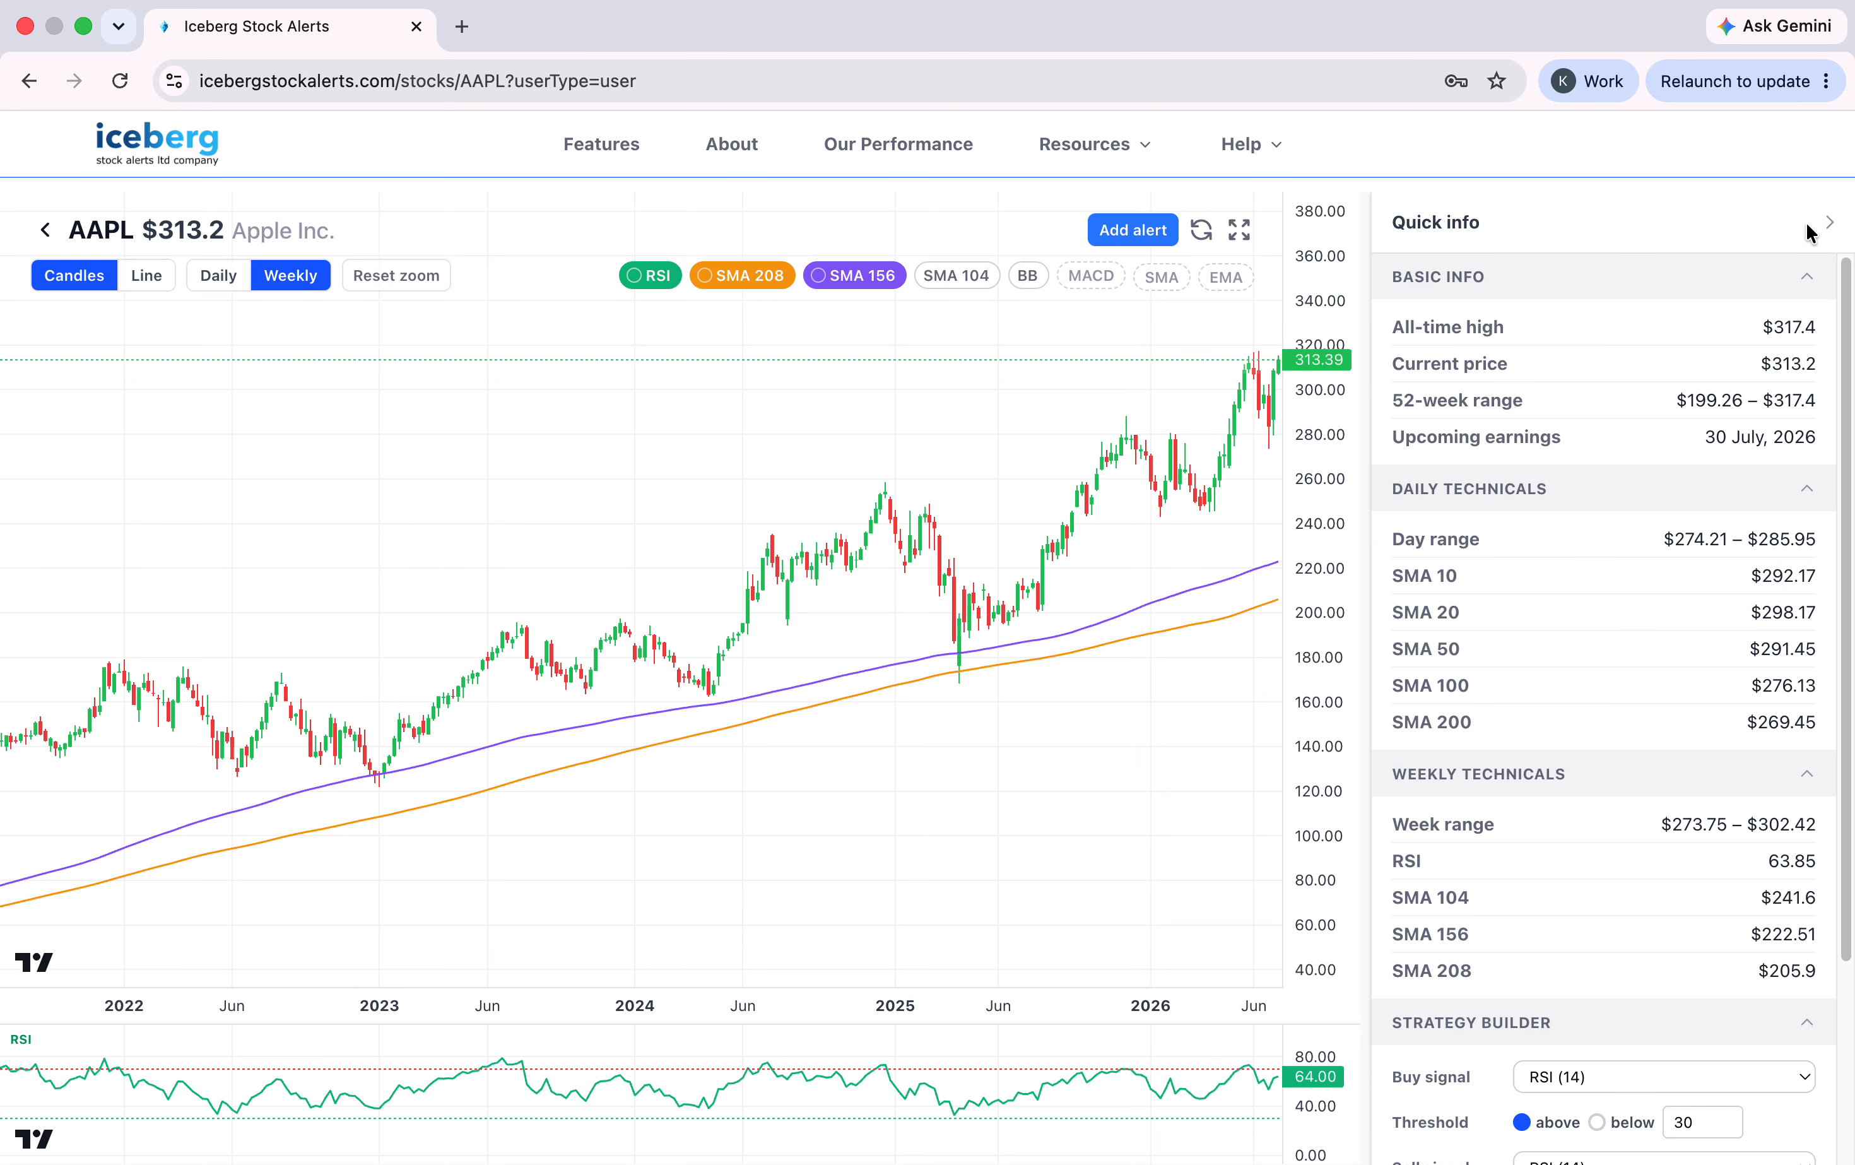
- Hide and reopen the Quick info panel, and look through its basic info, technicals and strategy builder sections
{"action": "left_click", "coordinate": [1826, 228]}
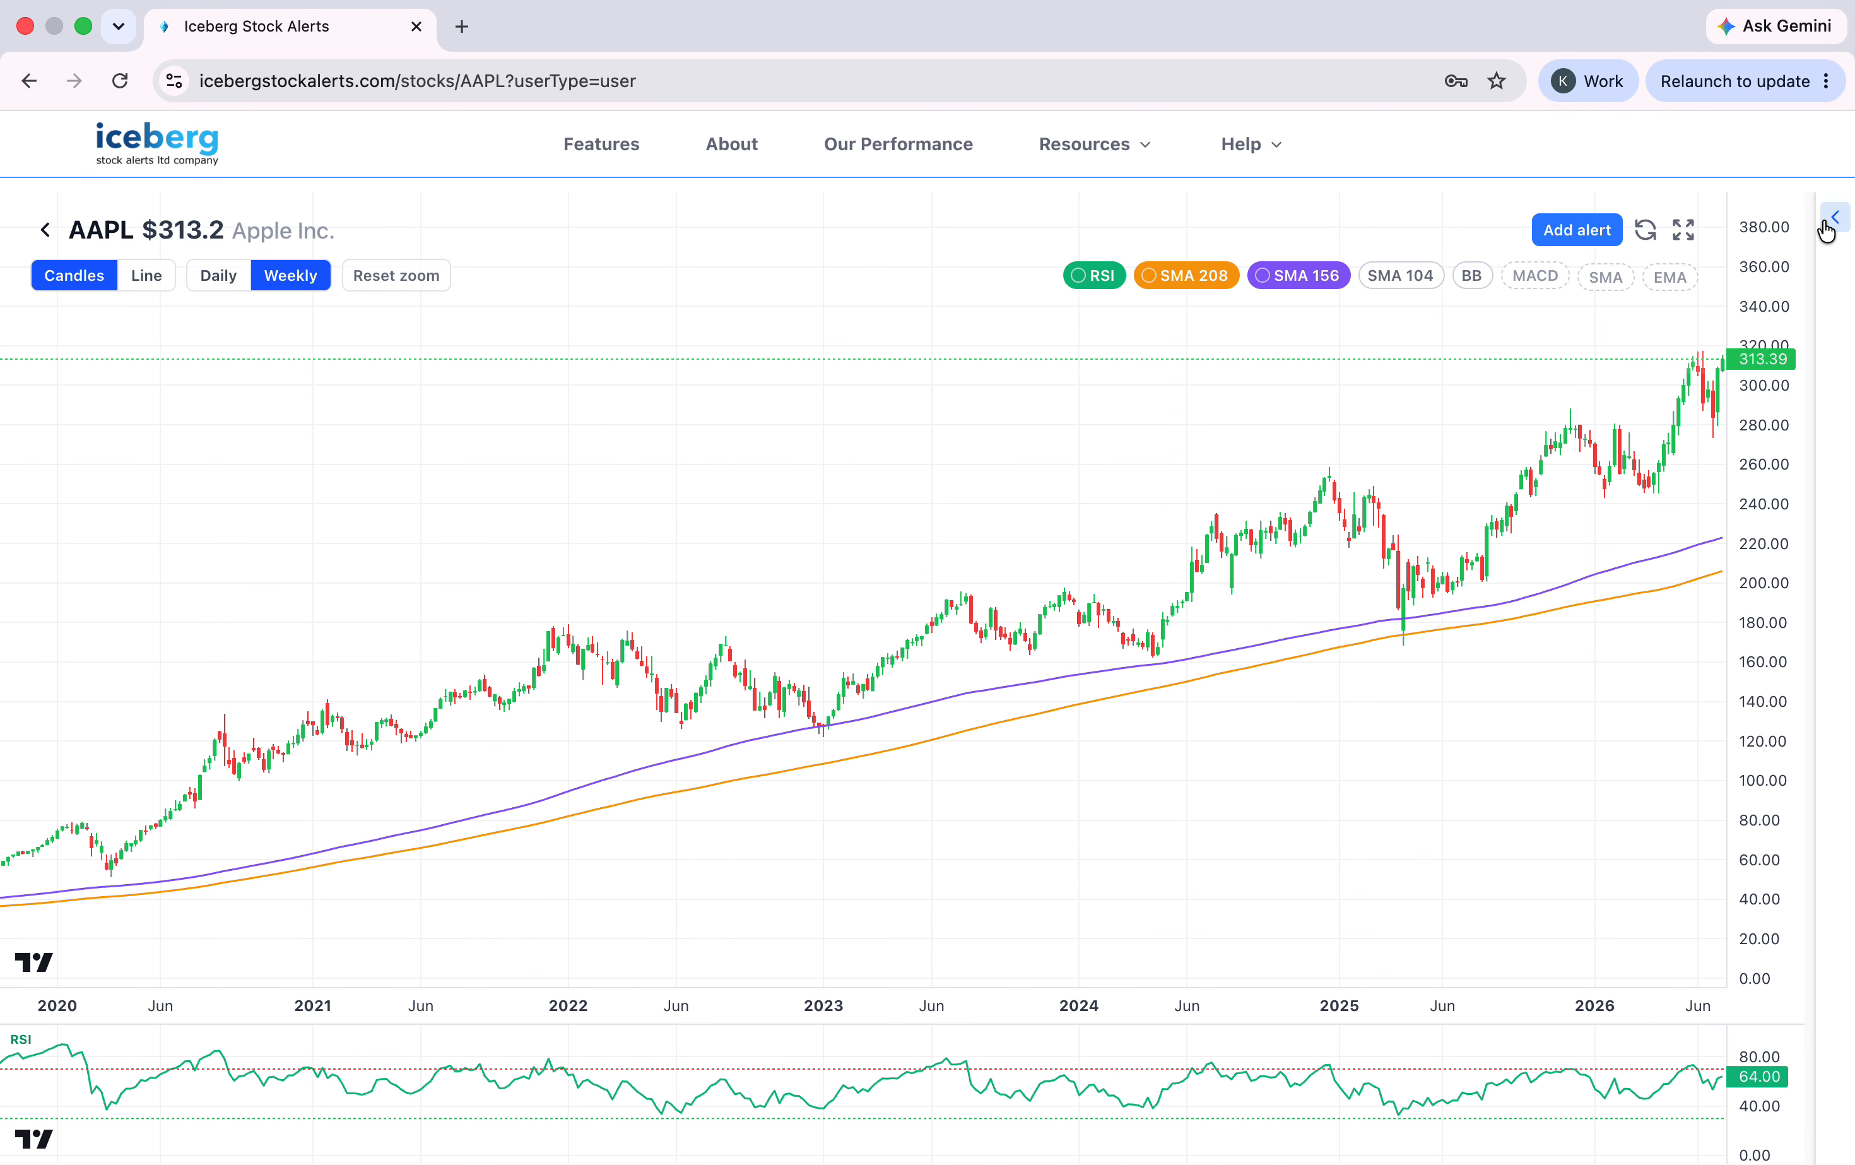
{"action": "left_click", "coordinate": [1835, 223]}
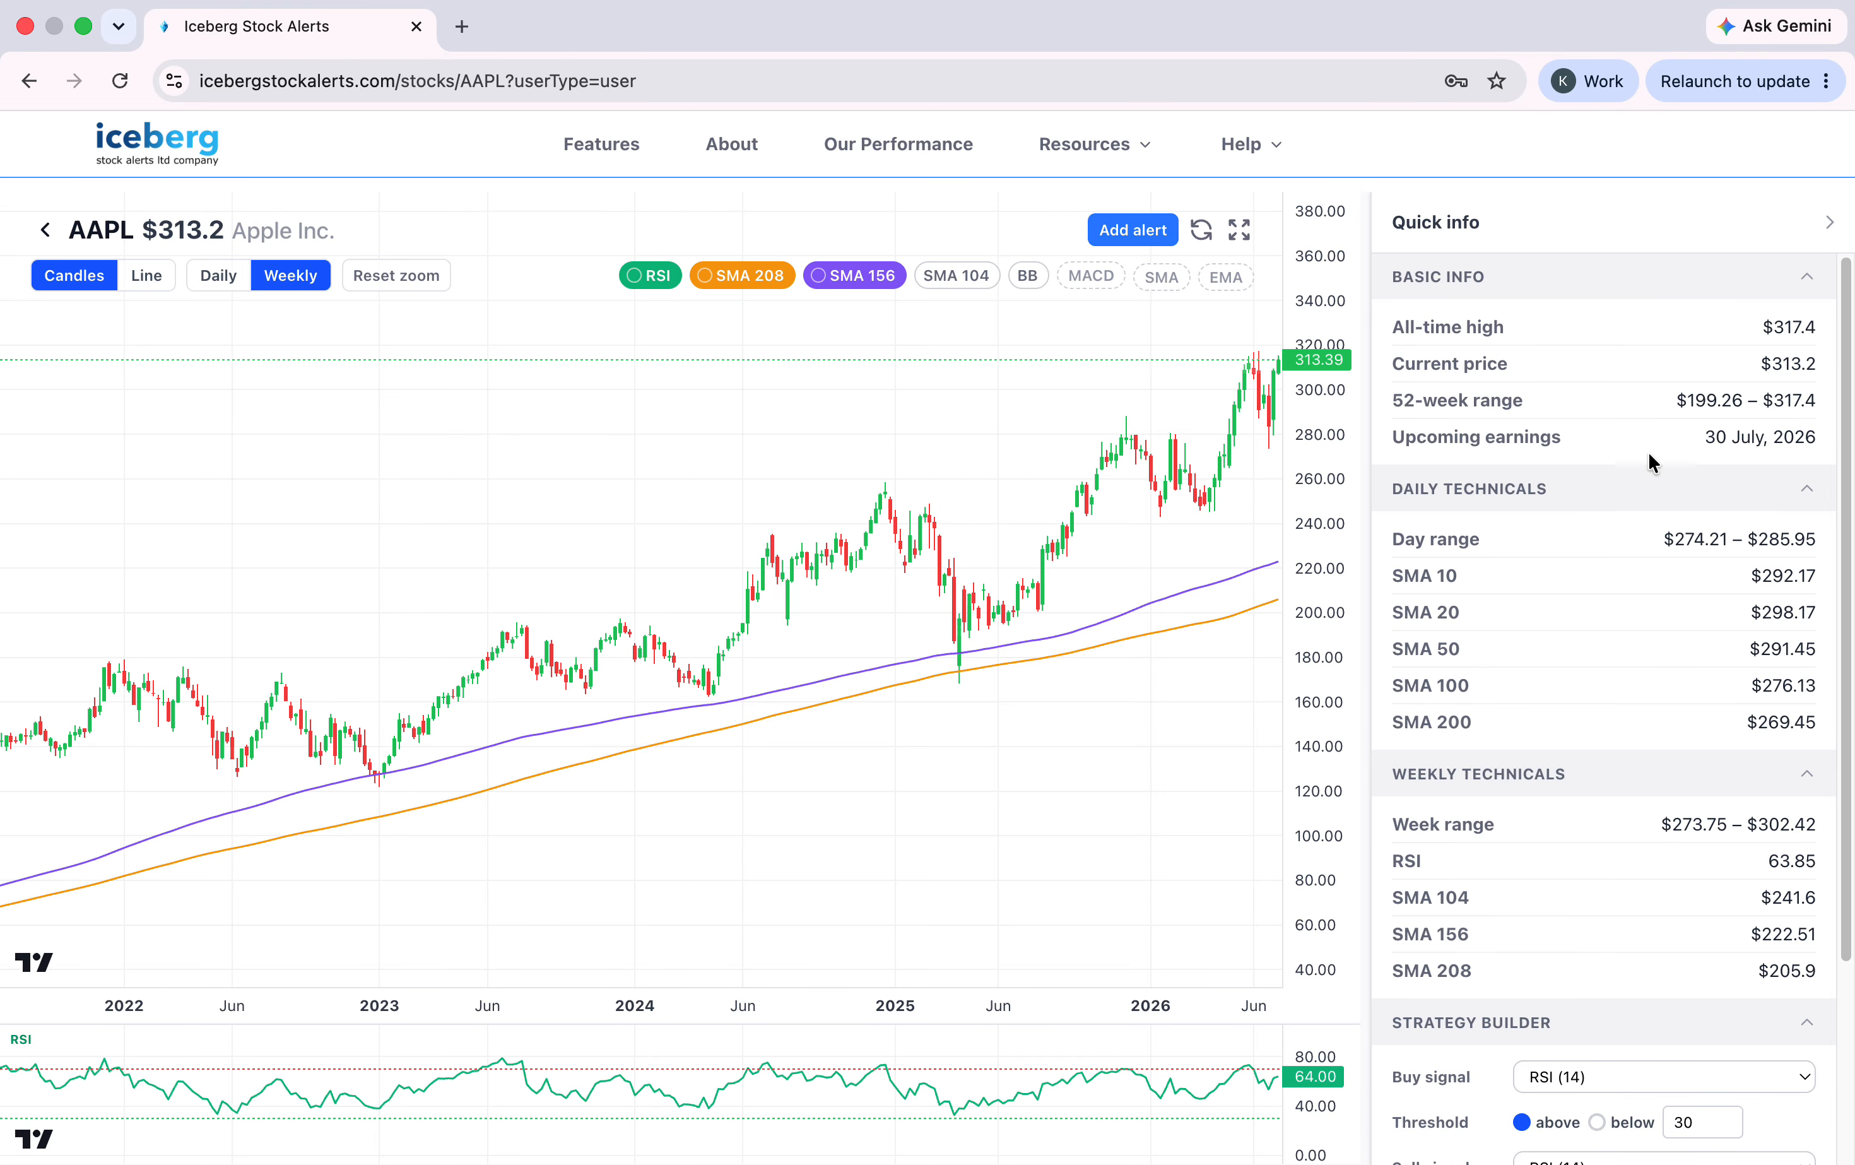
{"action": "scroll", "coordinate": [1570, 836], "scroll_direction": "down", "scroll_amount": 3}
{"action": "scroll", "coordinate": [1569, 836], "scroll_direction": "up", "scroll_amount": 3}
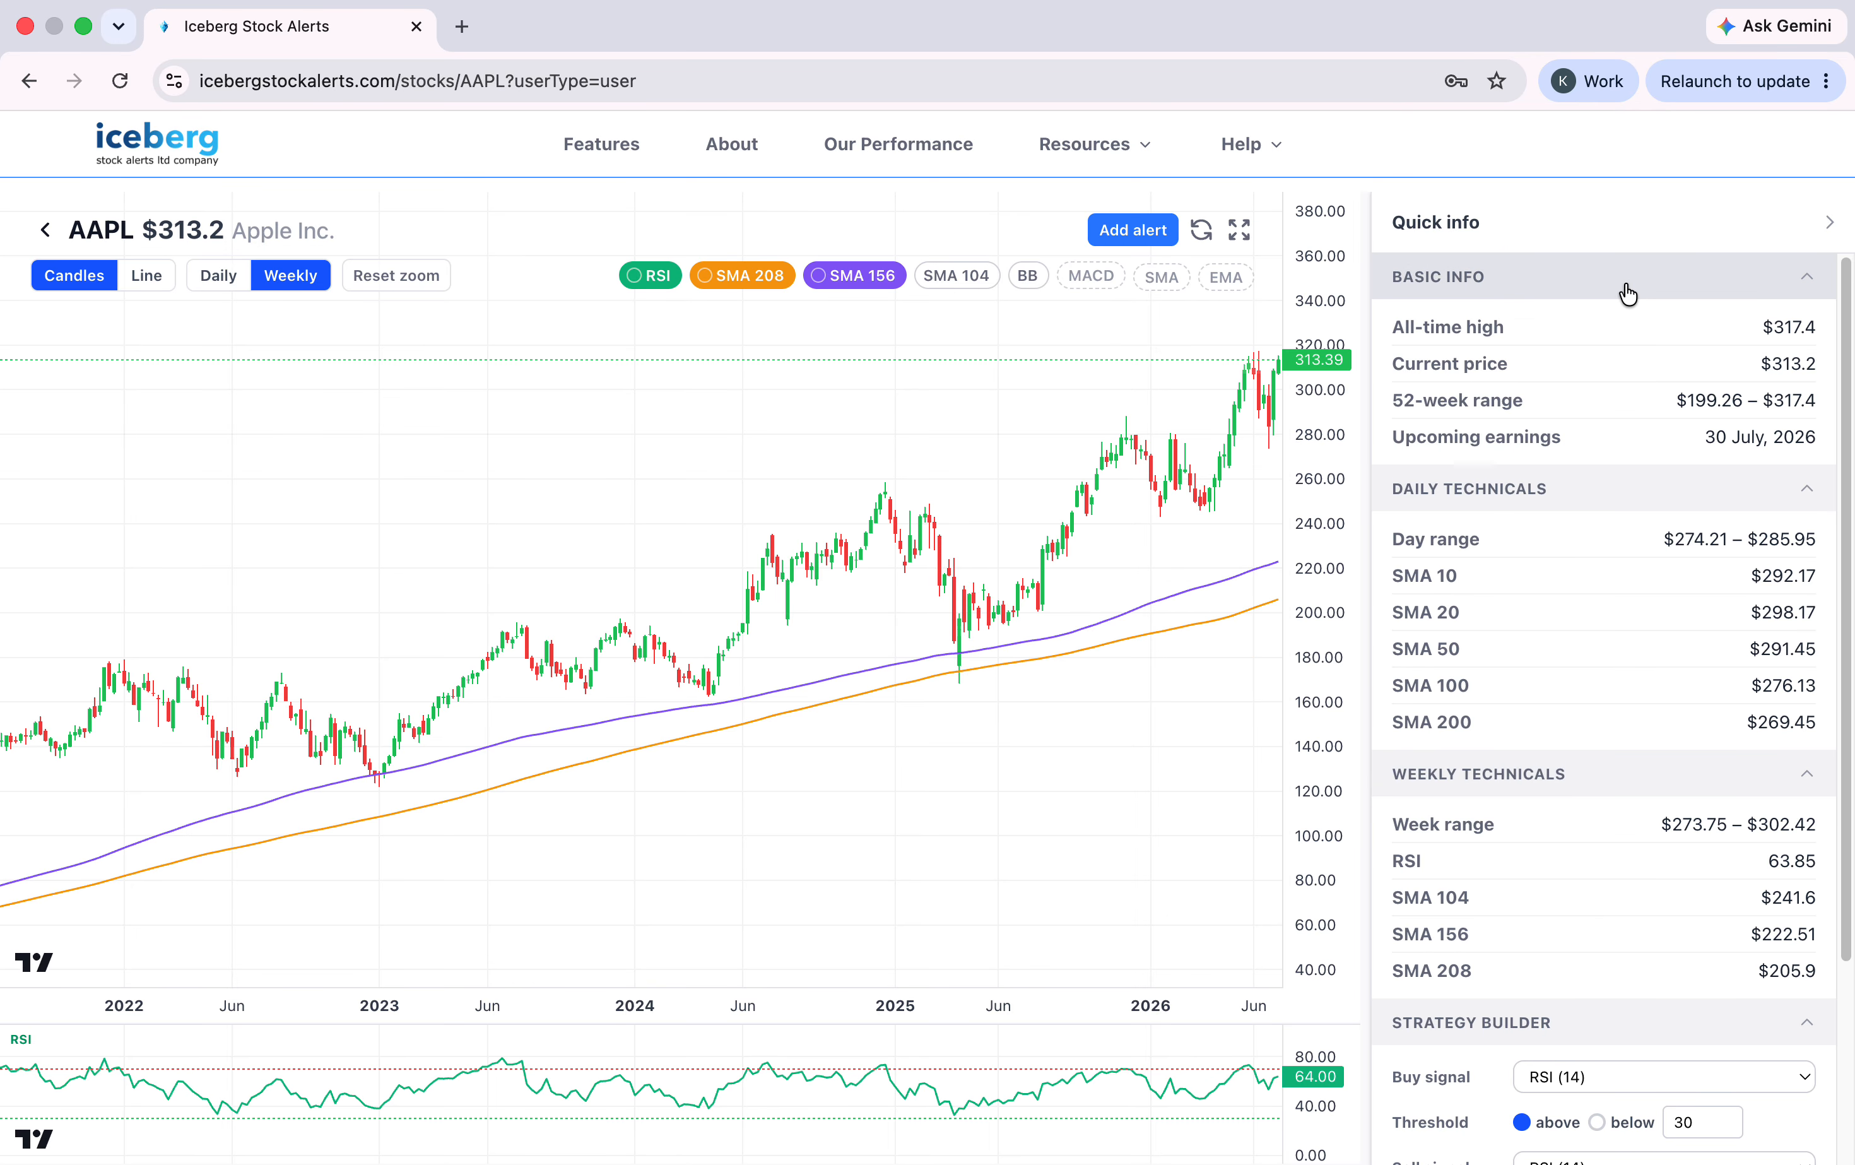
- Collapse the Basic info, Daily technicals and Weekly technicals sections of the Quick info panel
{"action": "left_click", "coordinate": [1626, 292]}
{"action": "left_click", "coordinate": [1612, 316]}
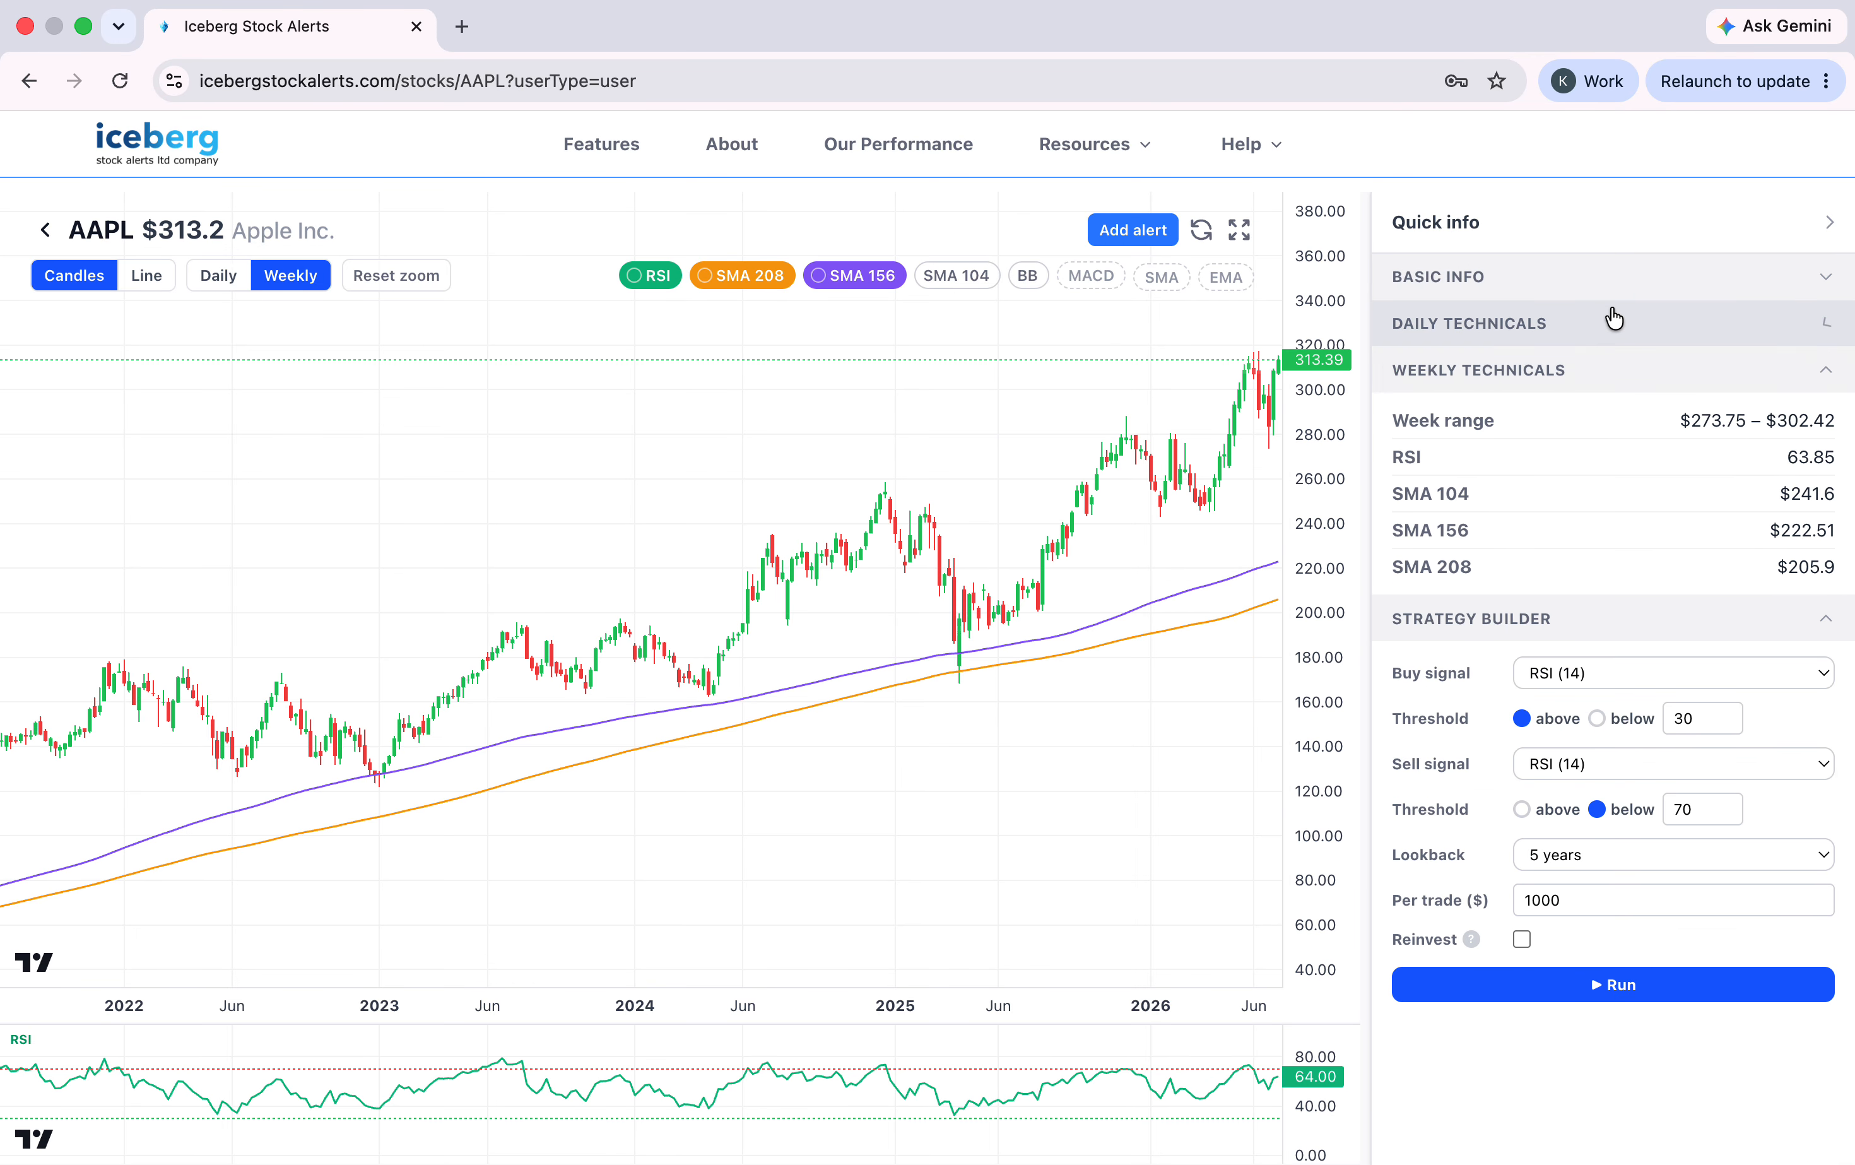
{"action": "left_click", "coordinate": [1619, 364]}
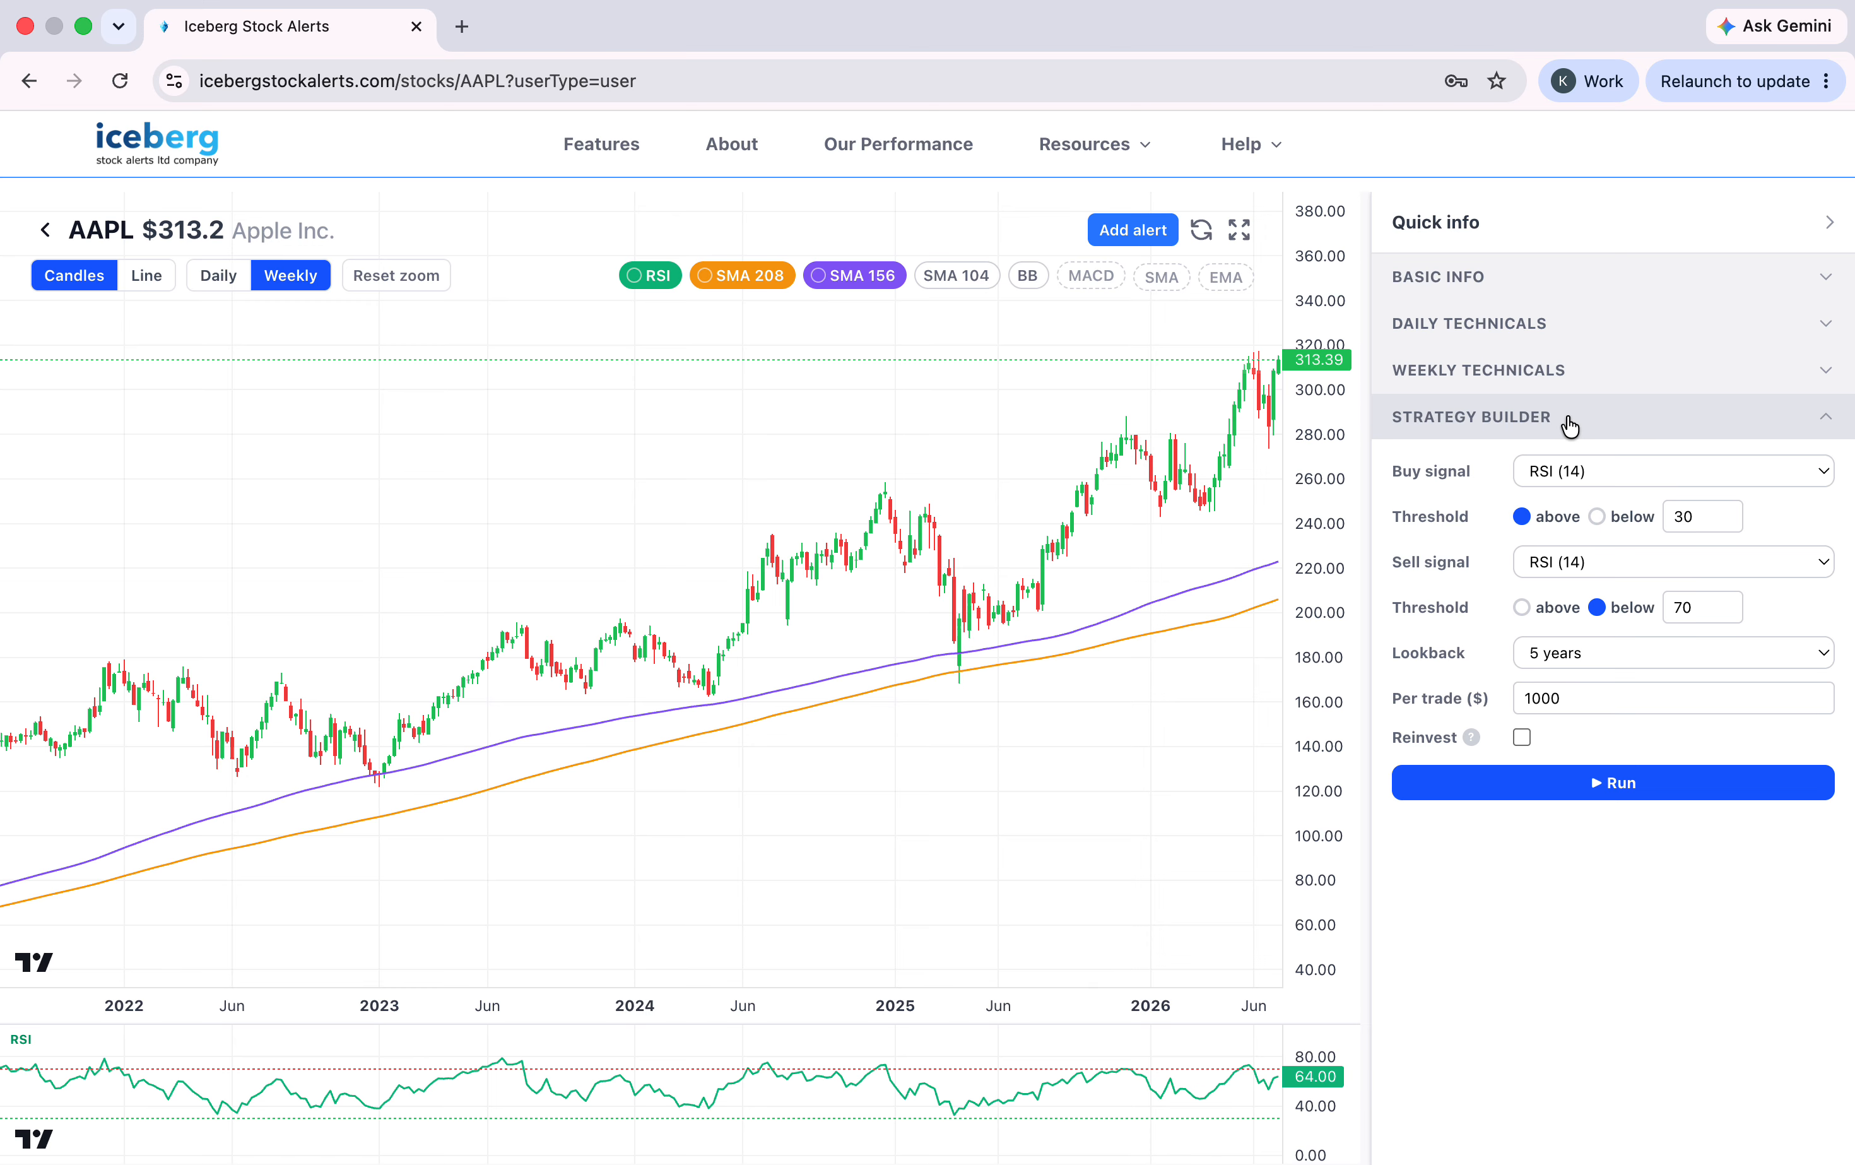
- Examine the Strategy builder's buy and sell signal choices, buy threshold, lookback periods and per-trade amount
{"action": "left_click", "coordinate": [1590, 470]}
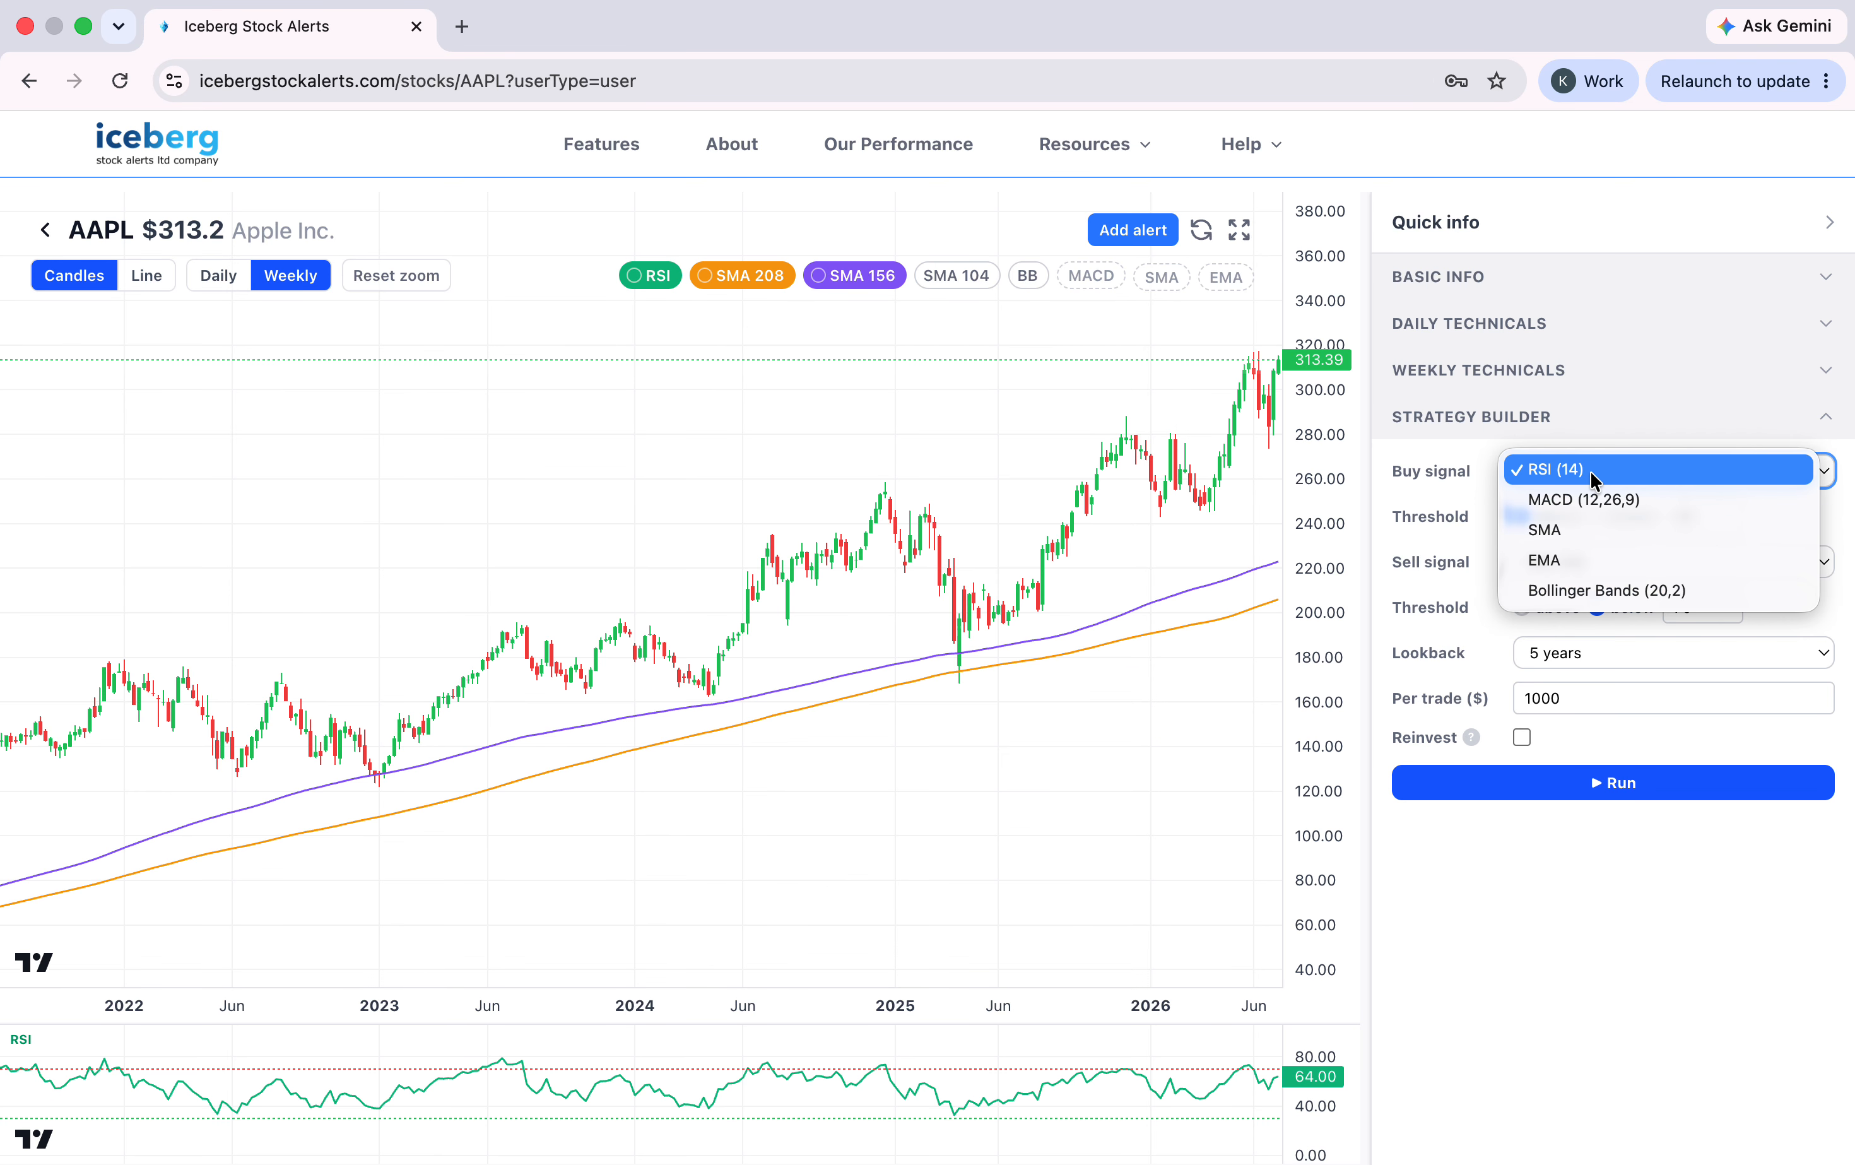
{"action": "left_click", "coordinate": [1454, 513]}
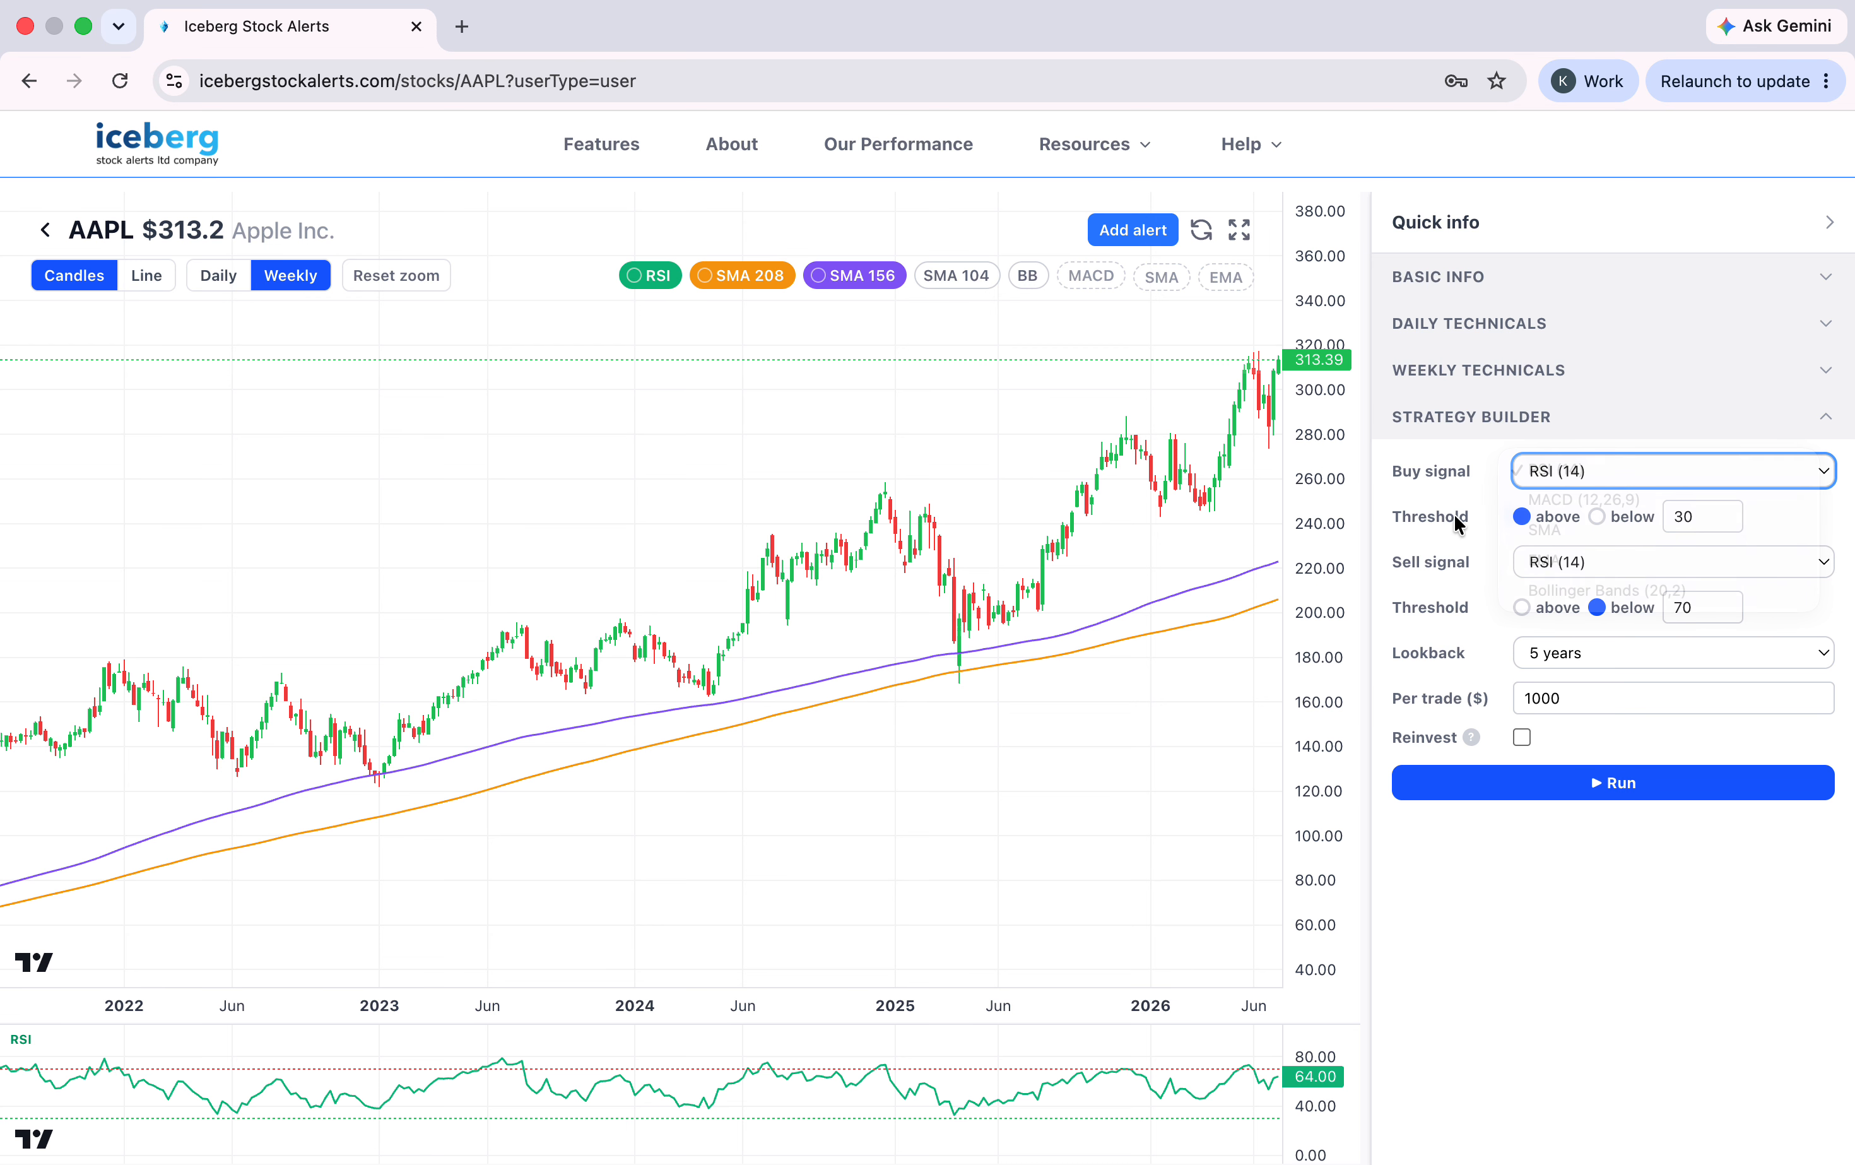
{"action": "left_click", "coordinate": [1615, 570]}
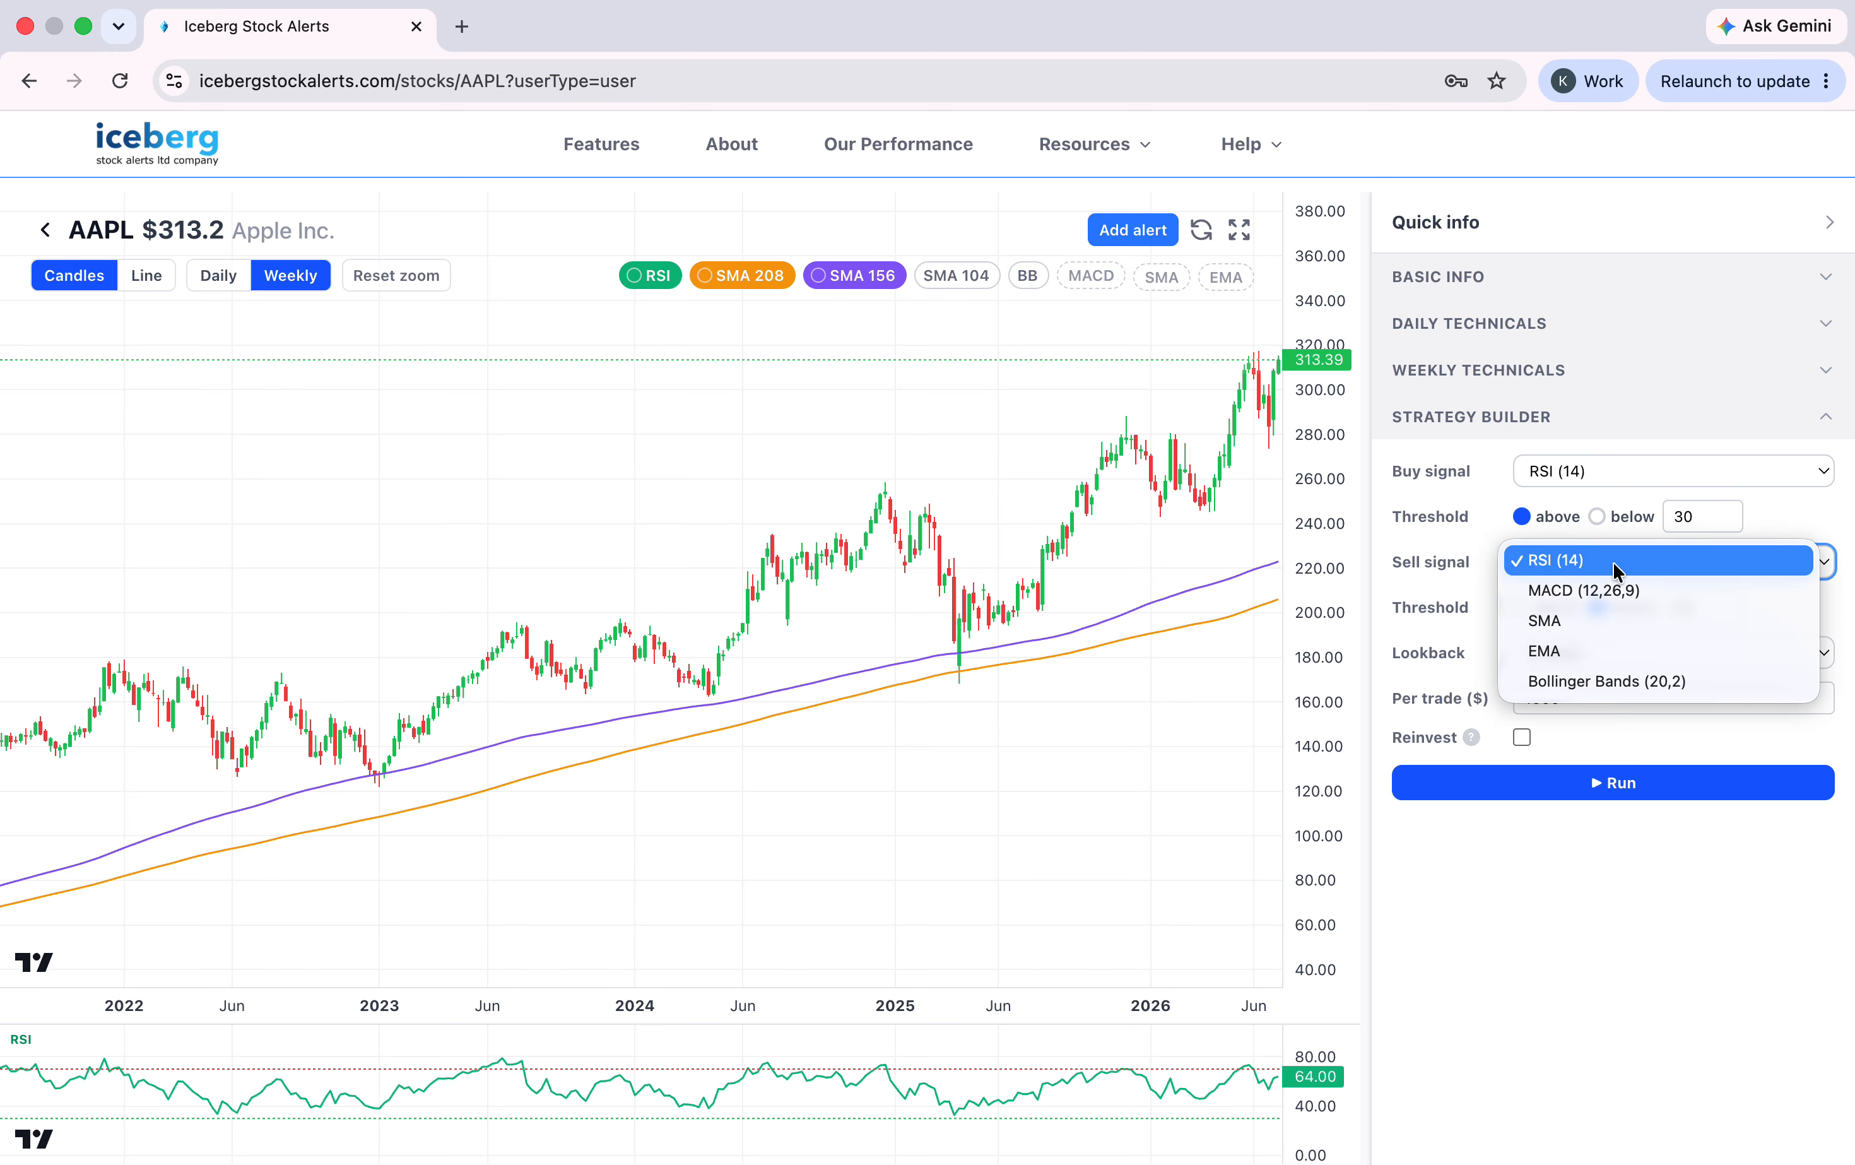
{"action": "left_click", "coordinate": [1428, 555]}
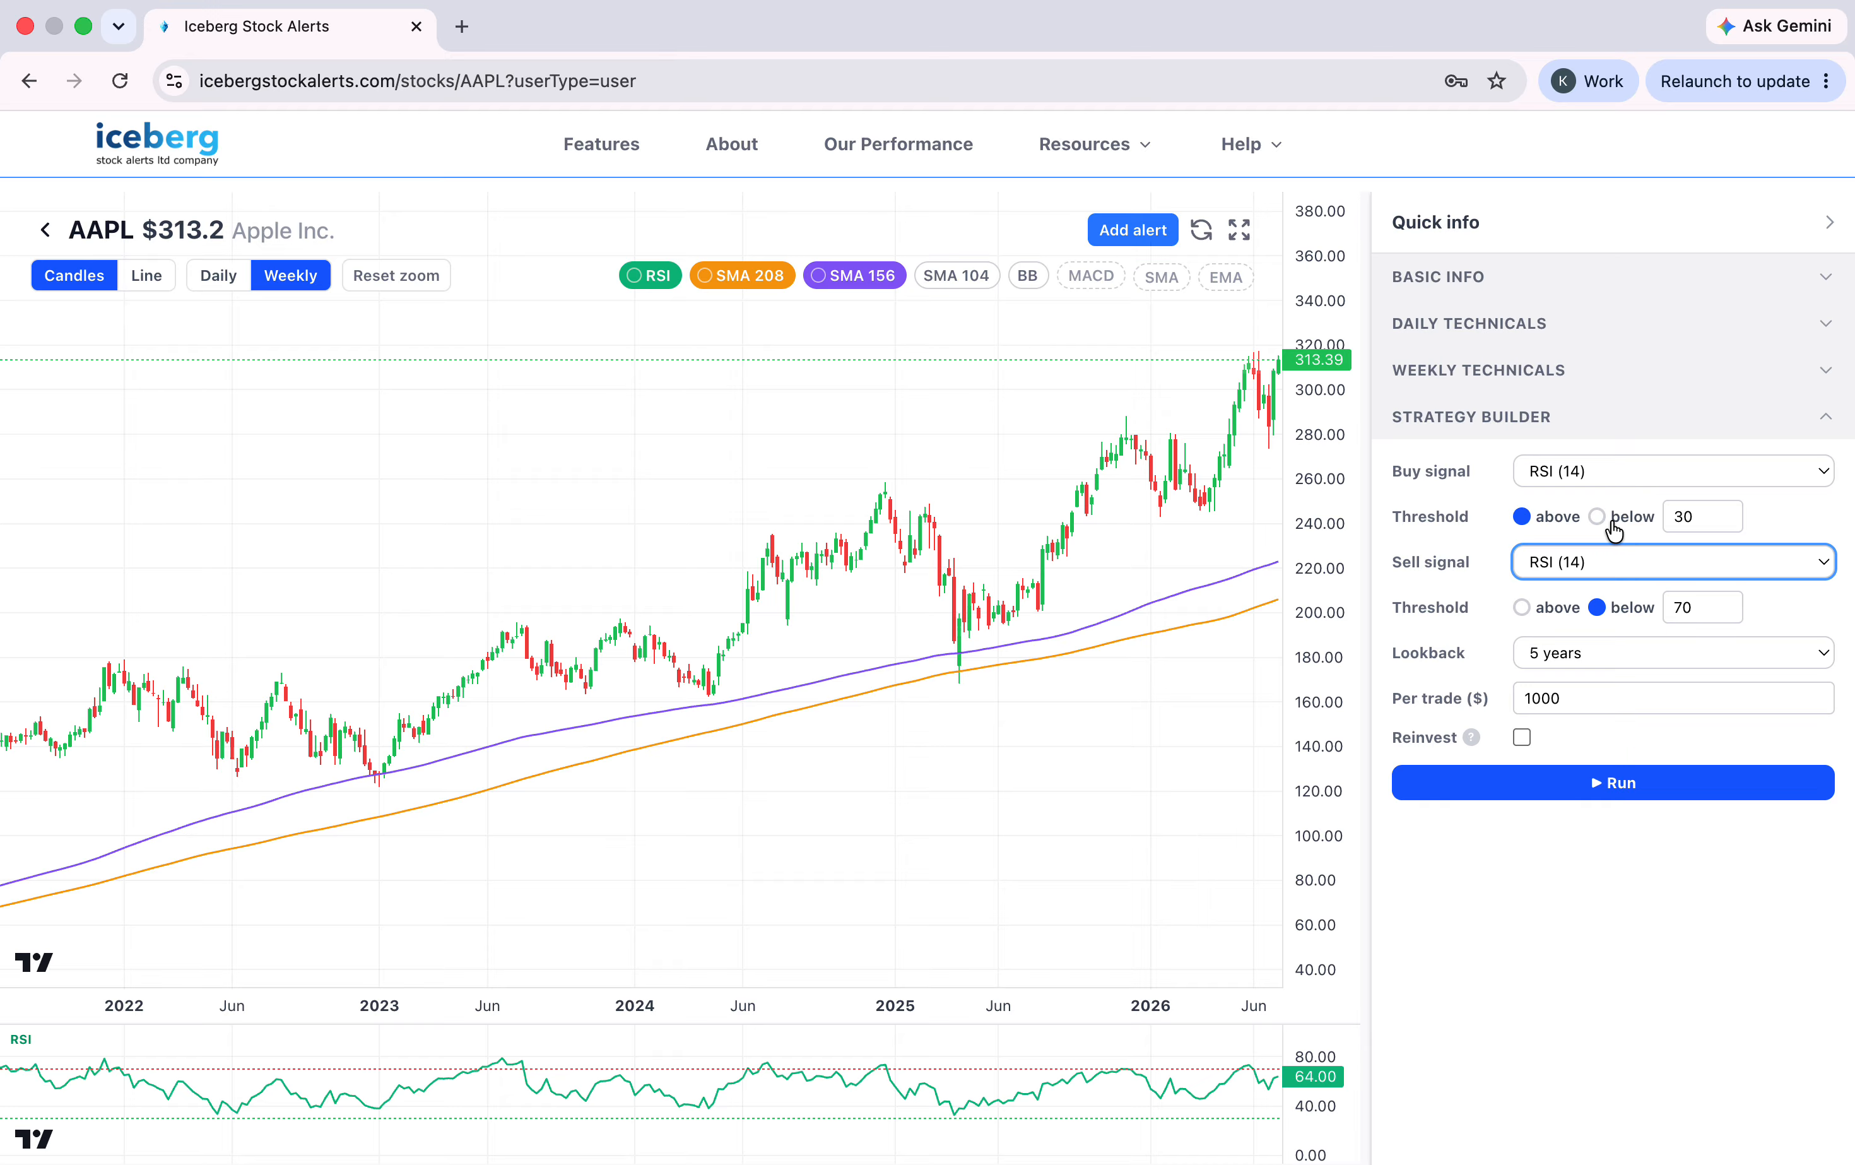
{"action": "left_click", "coordinate": [1685, 516]}
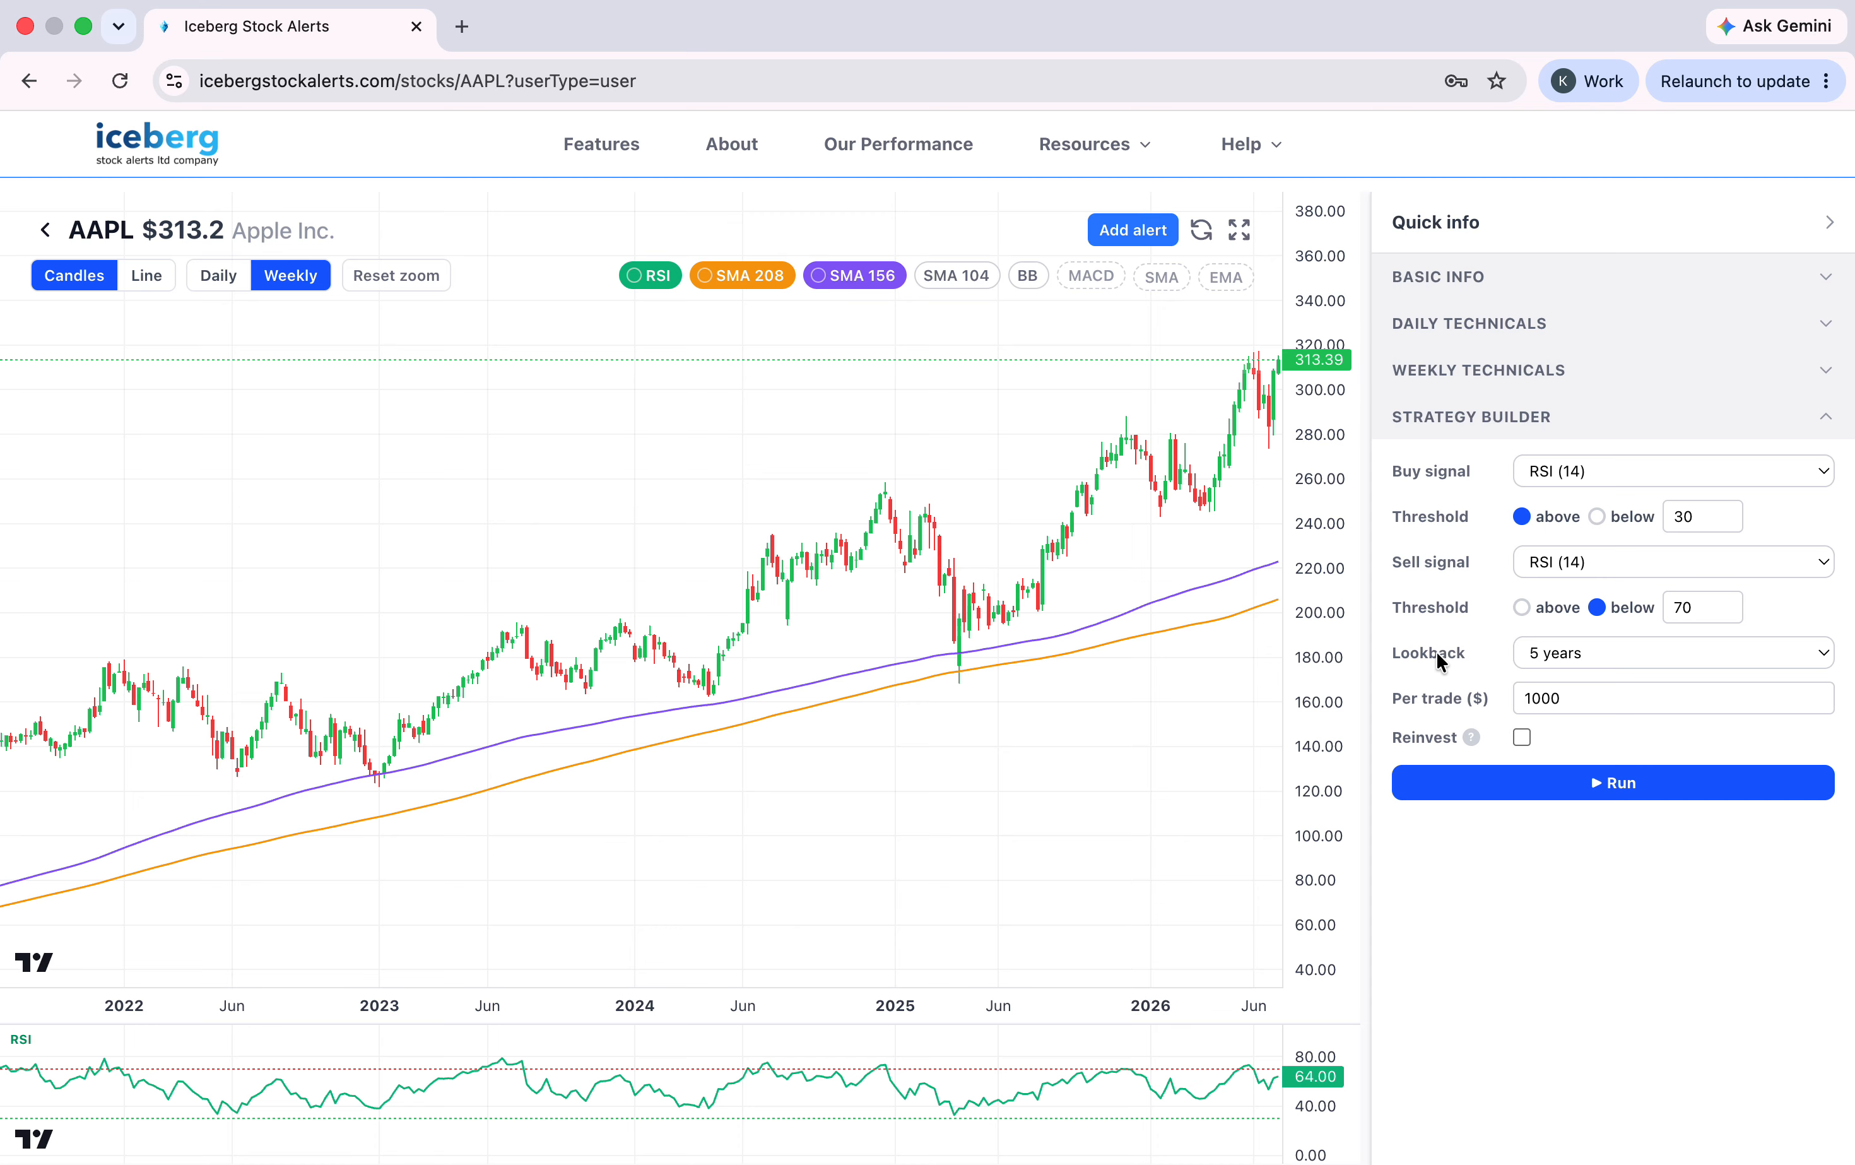
{"action": "left_click", "coordinate": [1561, 651]}
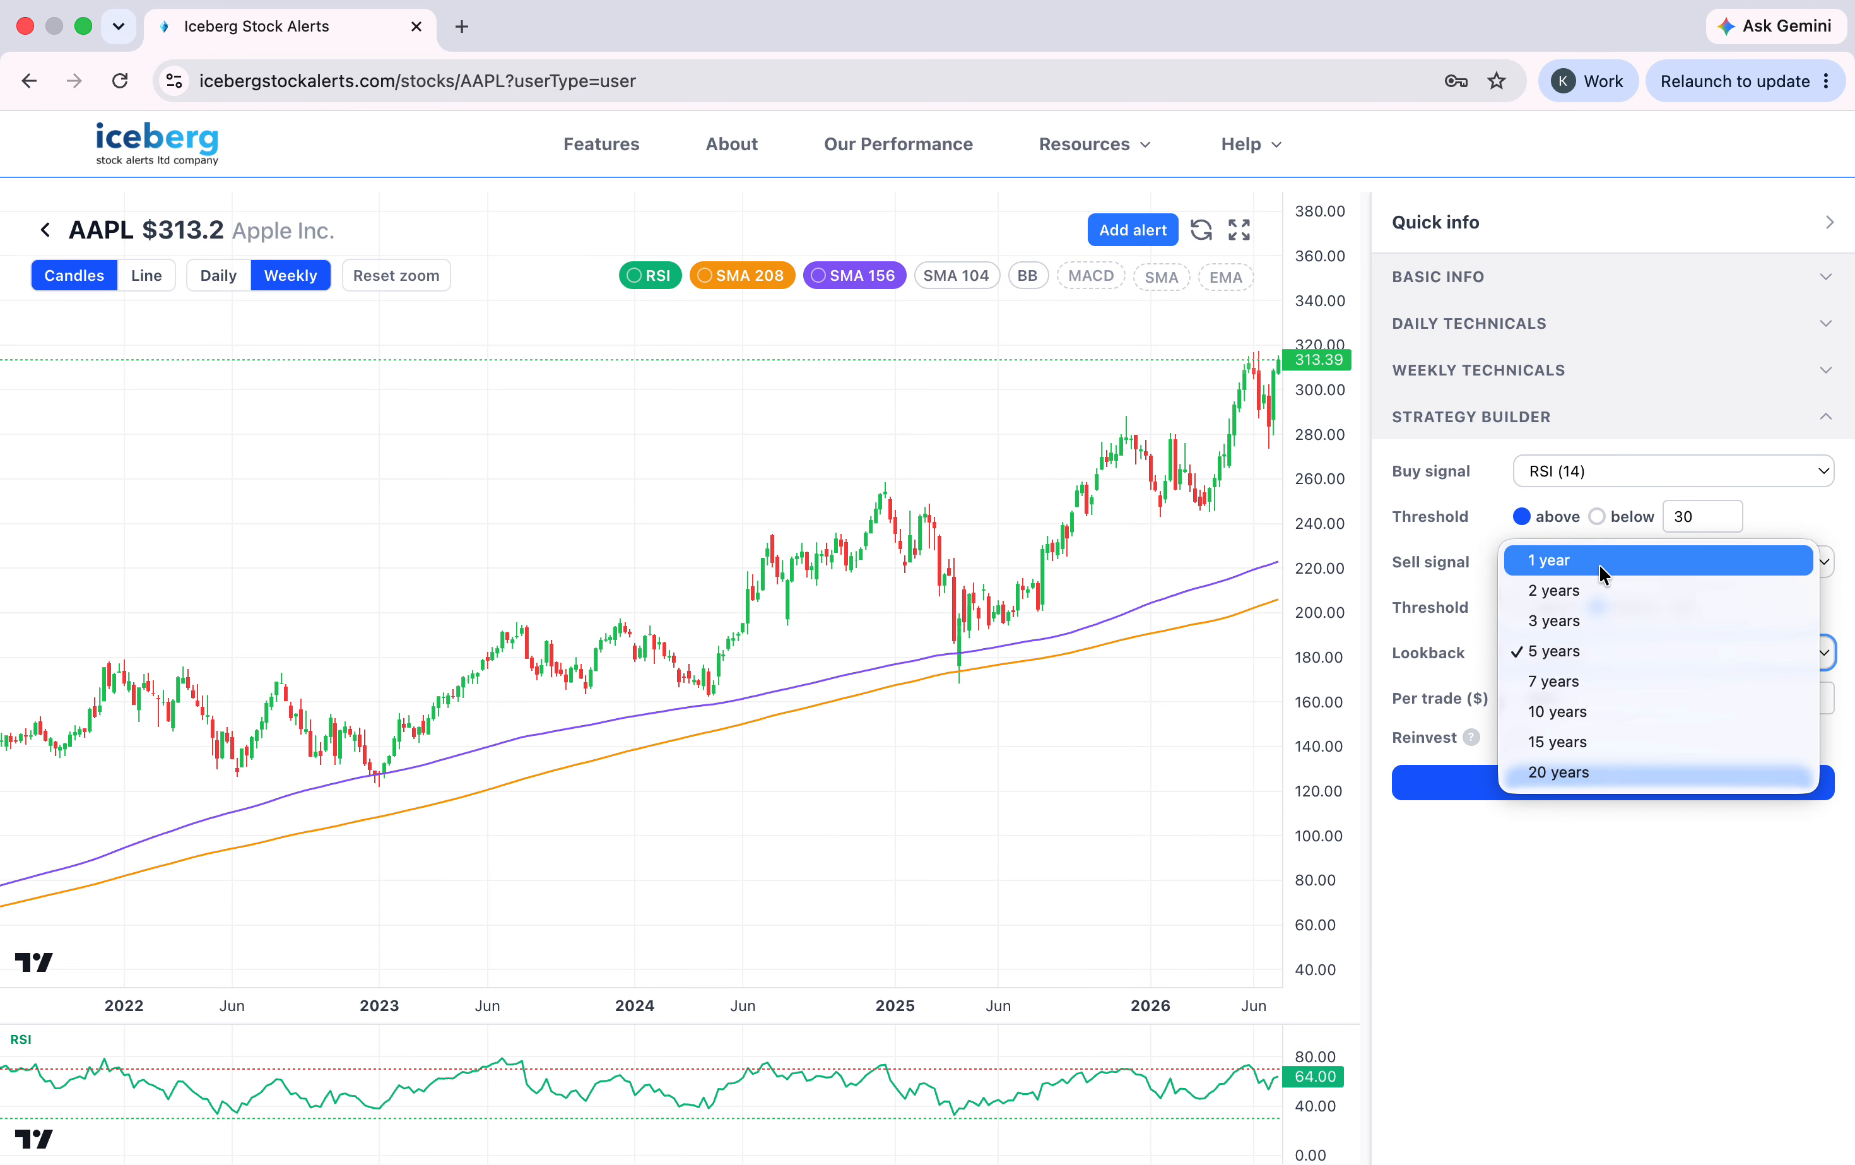
{"action": "left_click", "coordinate": [1658, 951]}
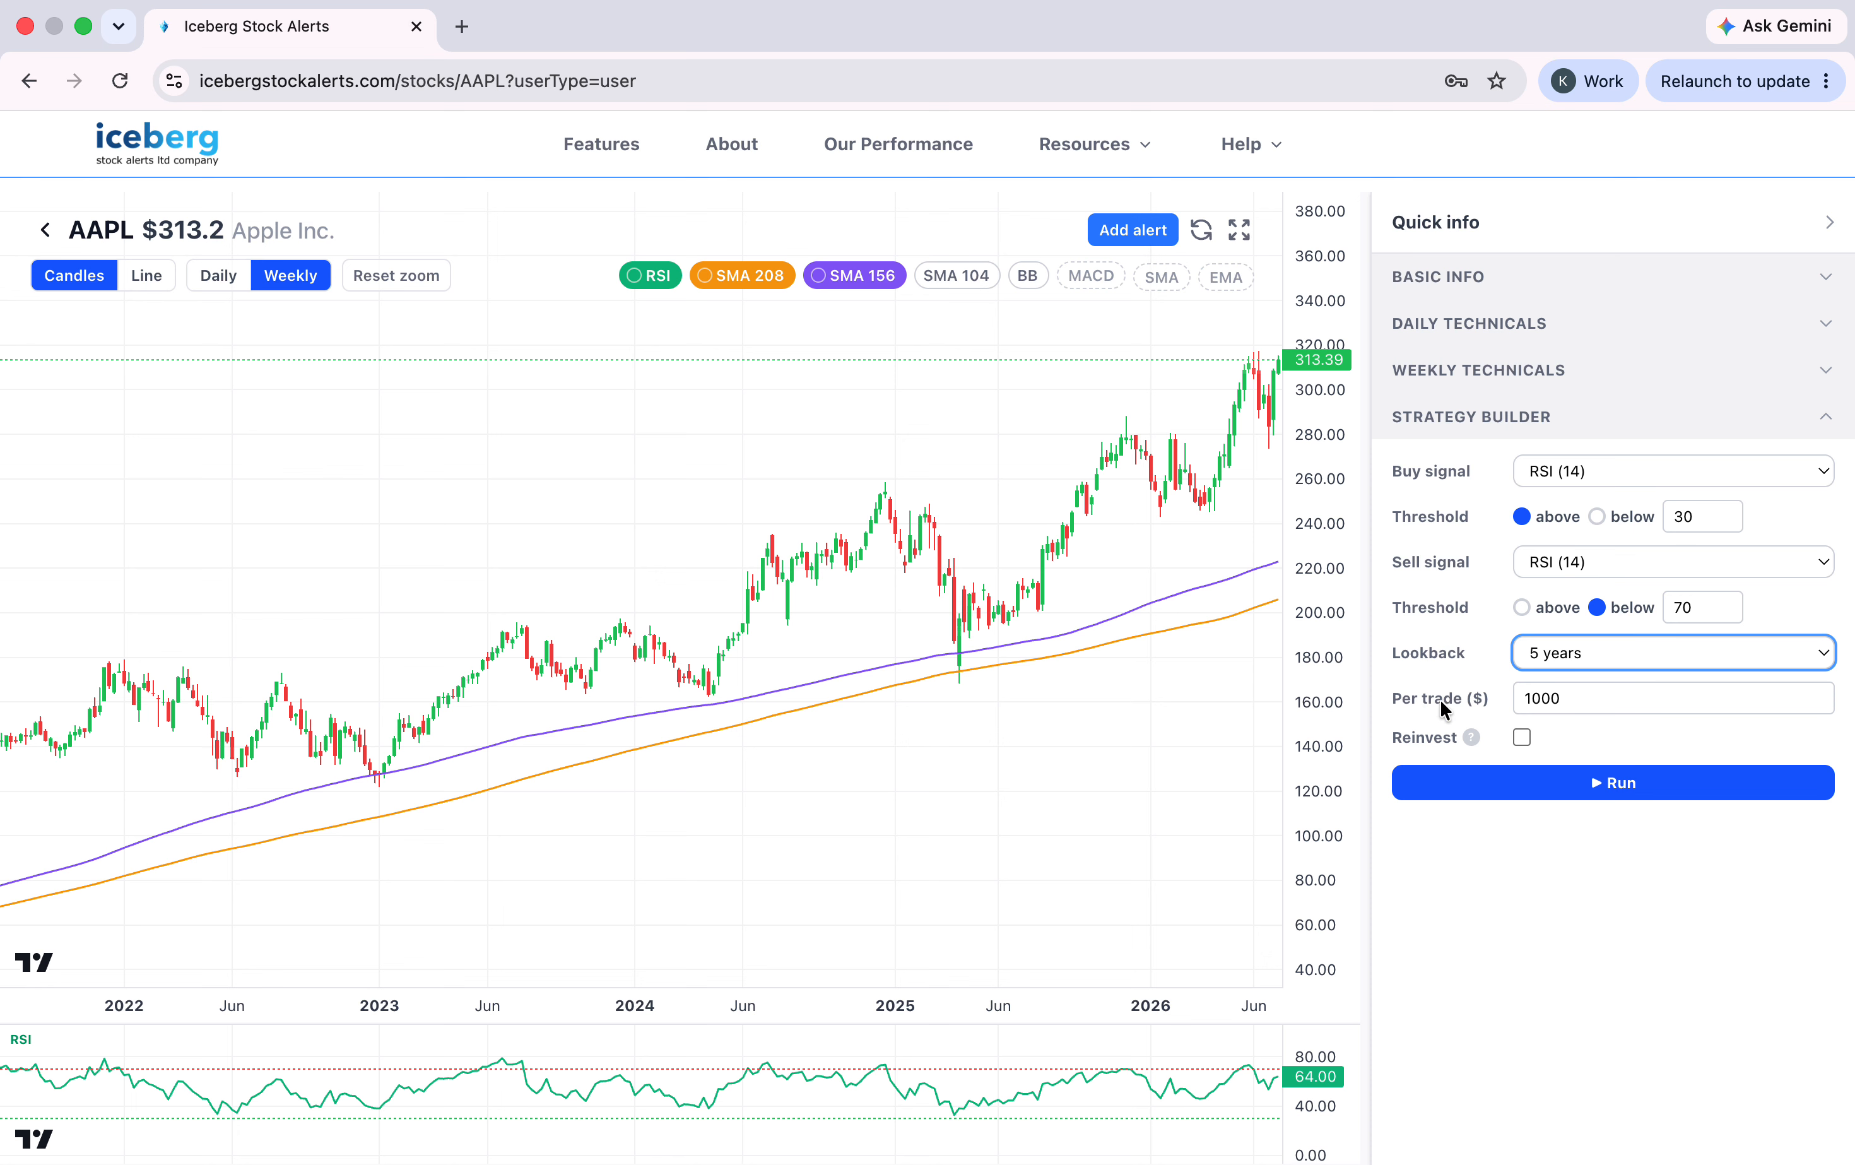
{"action": "left_click", "coordinate": [1568, 698]}
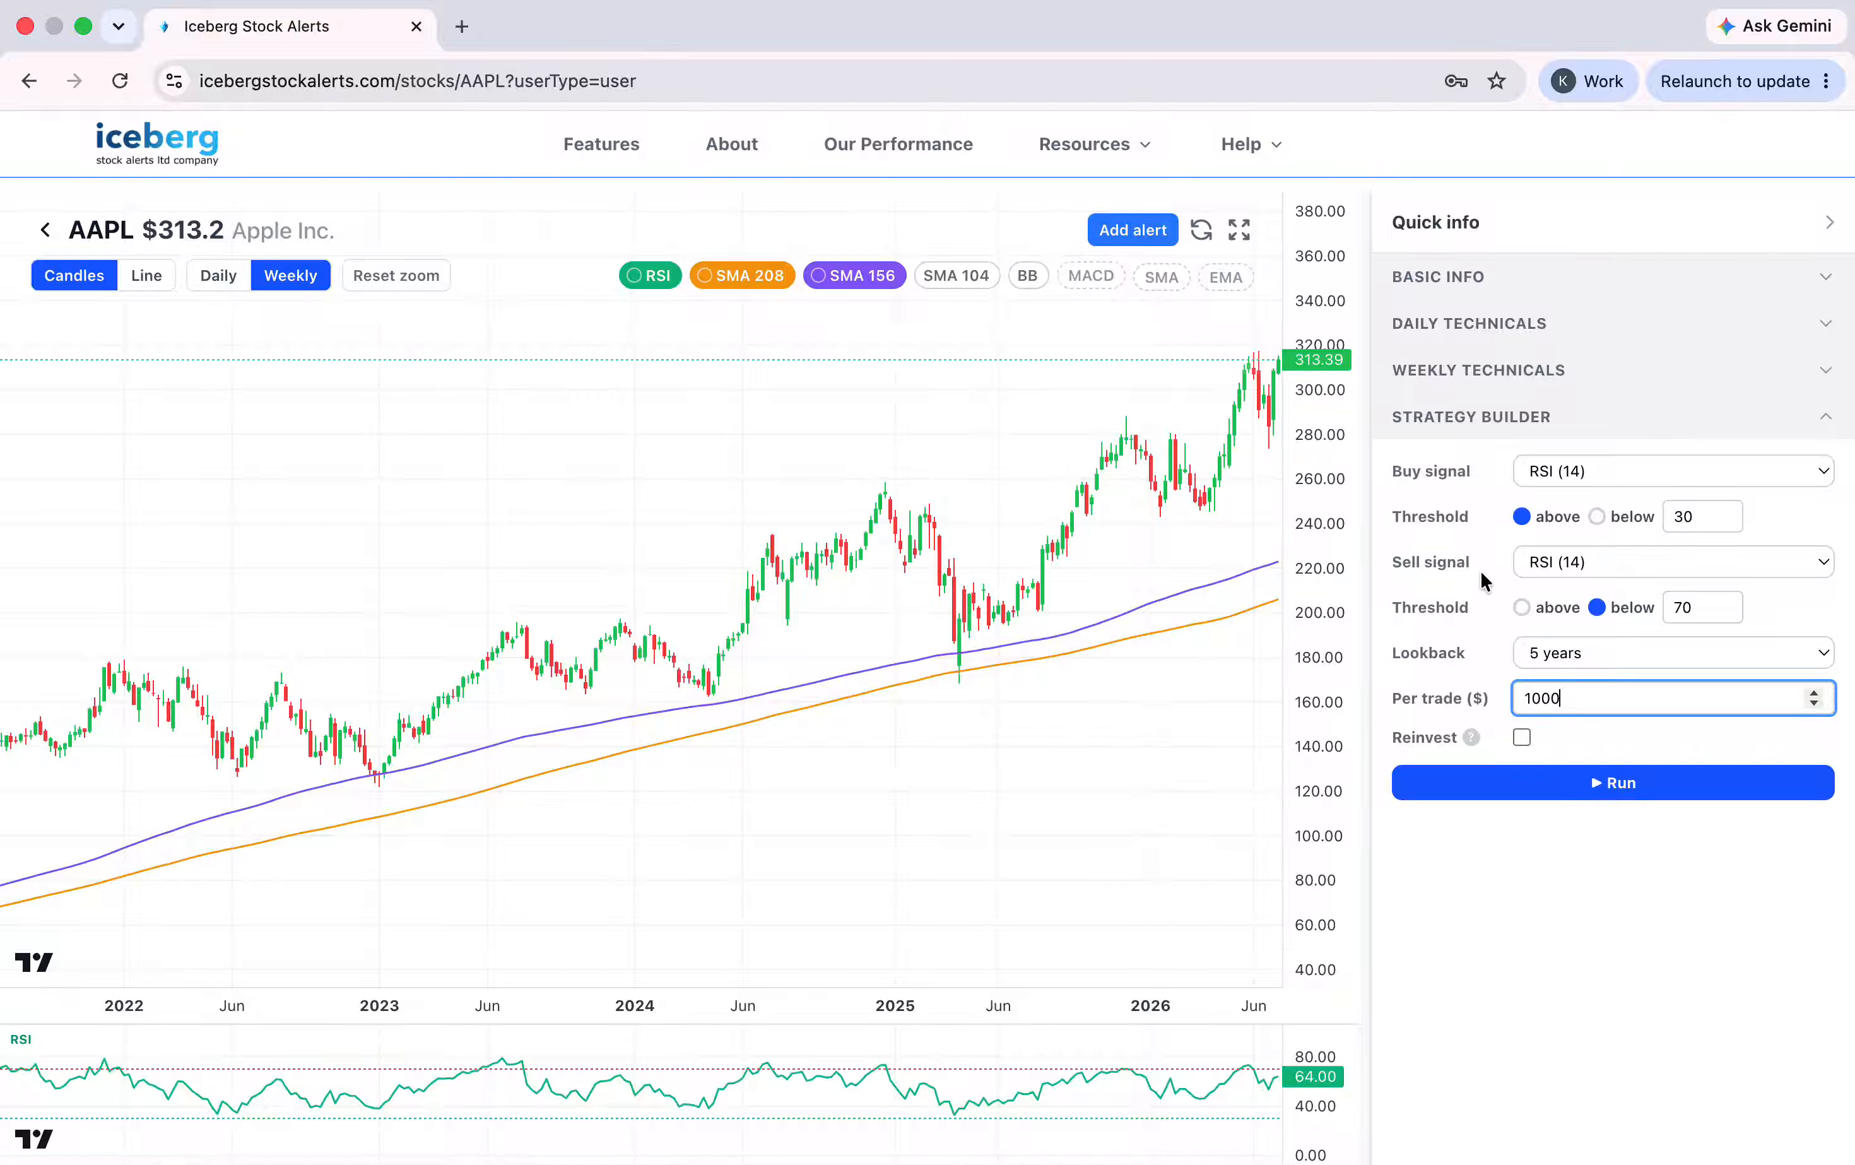
- Run the strategy with its default RSI settings and review the signals, total invested, final value and total return
{"action": "left_click", "coordinate": [1657, 793]}
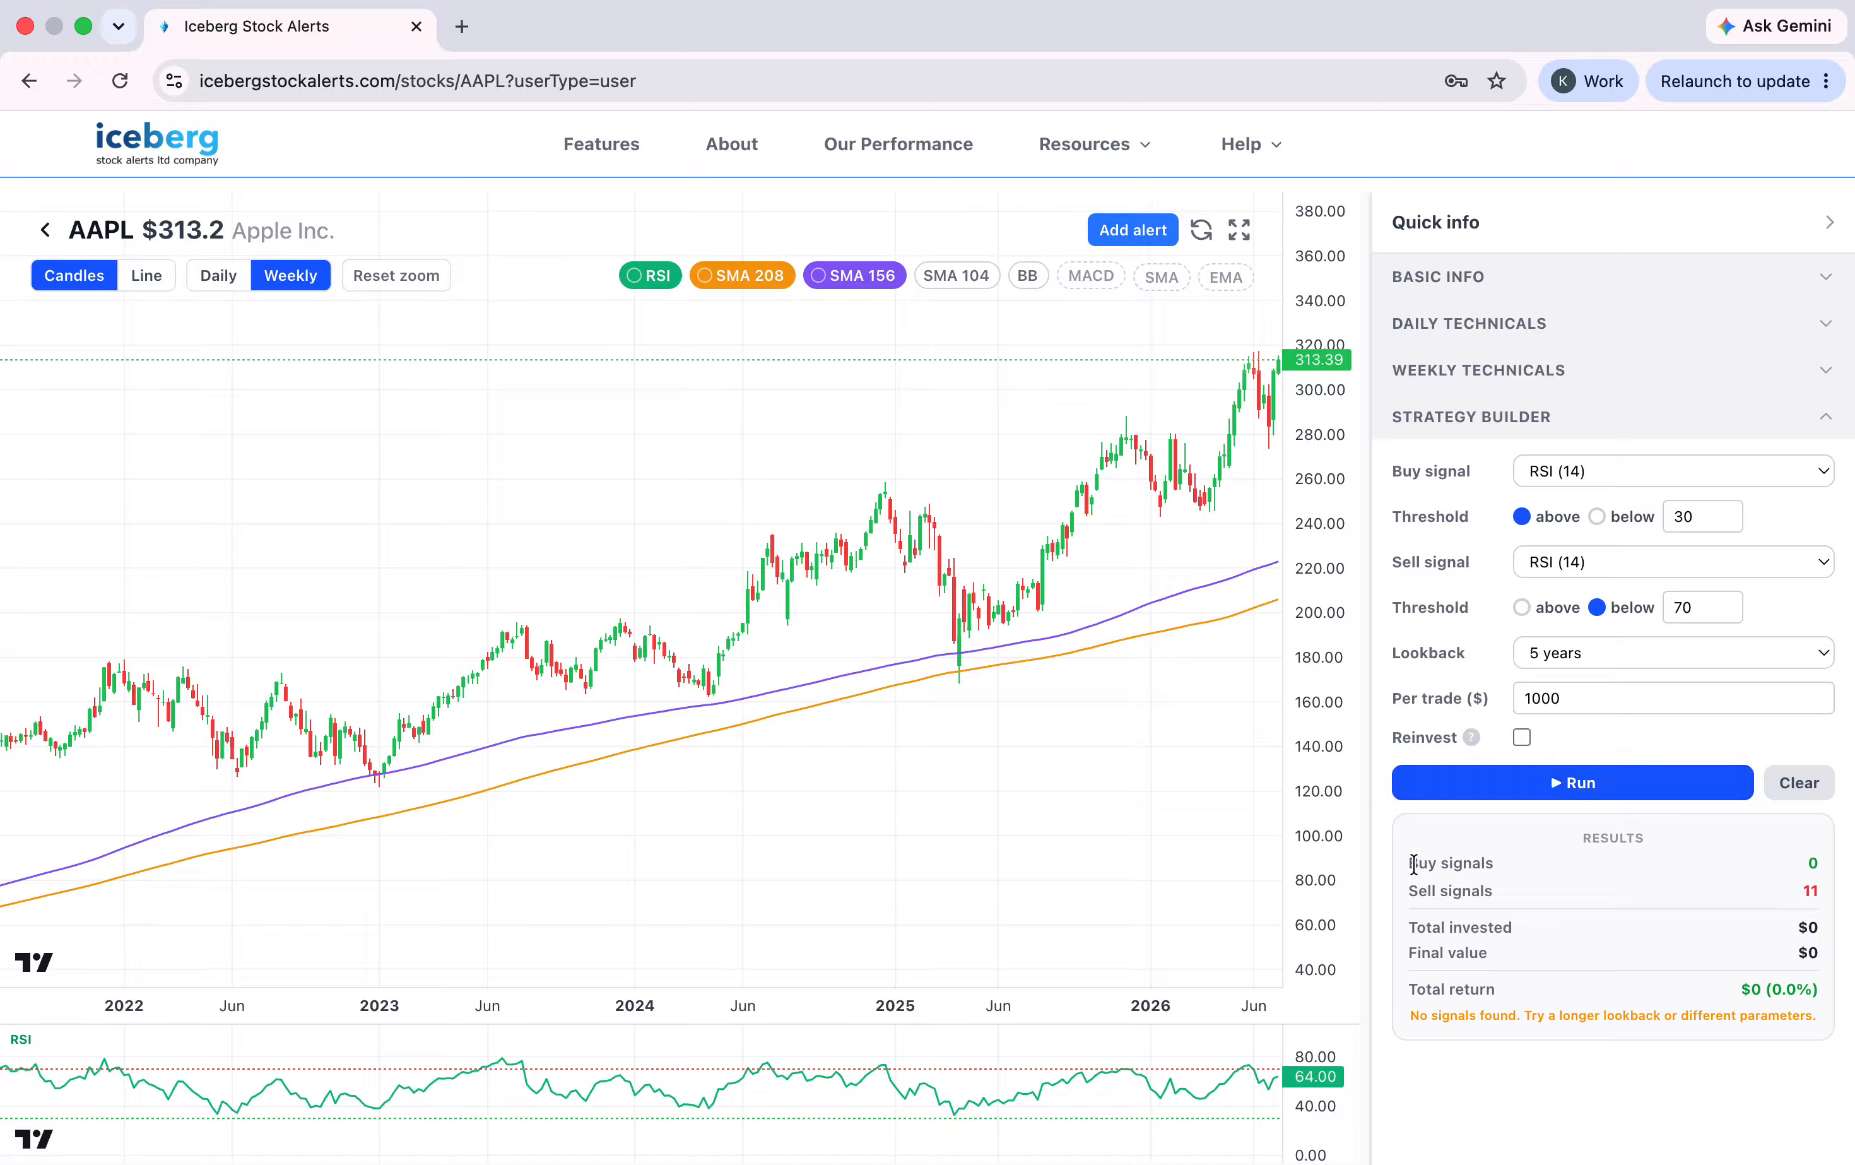
{"action": "left_click_drag", "start_coordinate": [1413, 863], "coordinate": [1494, 864]}
{"action": "left_click_drag", "start_coordinate": [1419, 890], "coordinate": [1522, 889]}
{"action": "triple_click", "coordinate": [1490, 925]}
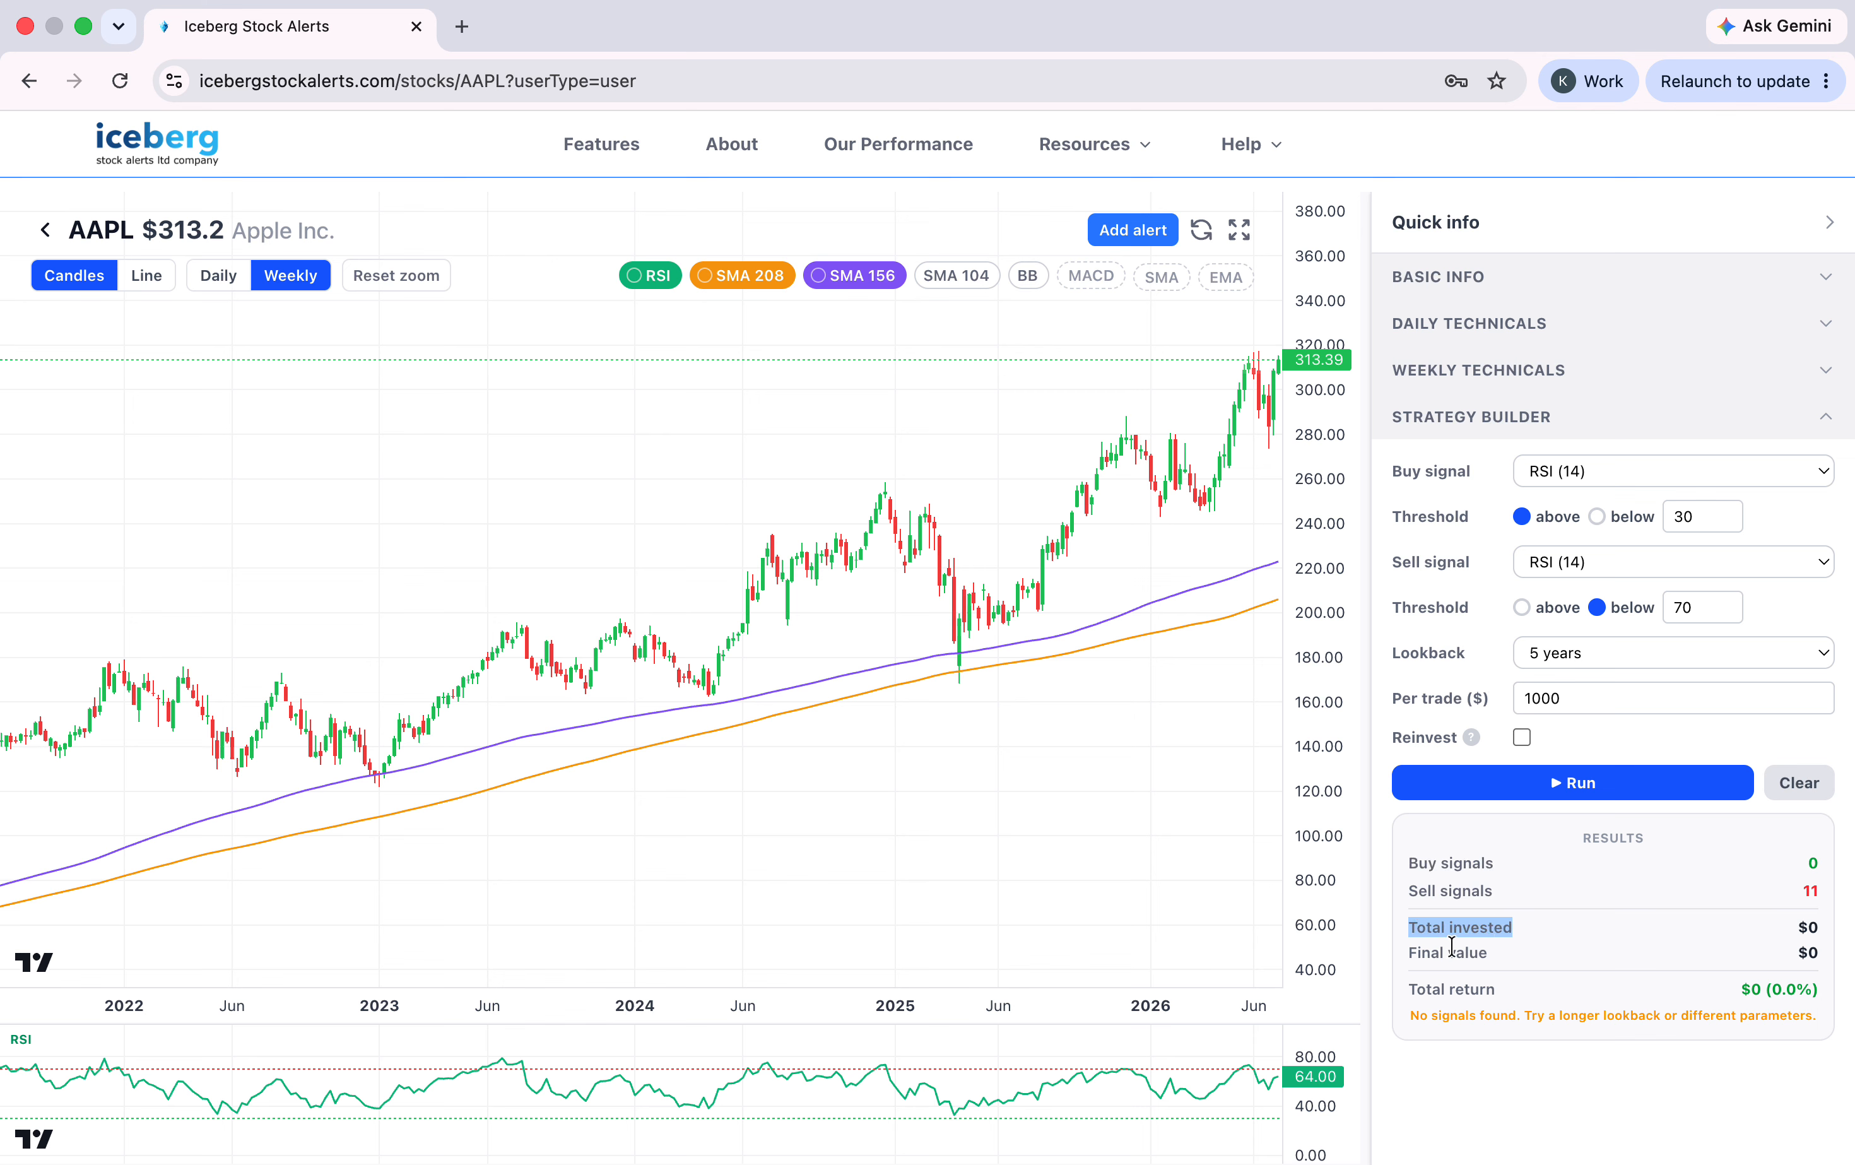
{"action": "triple_click", "coordinate": [1490, 952]}
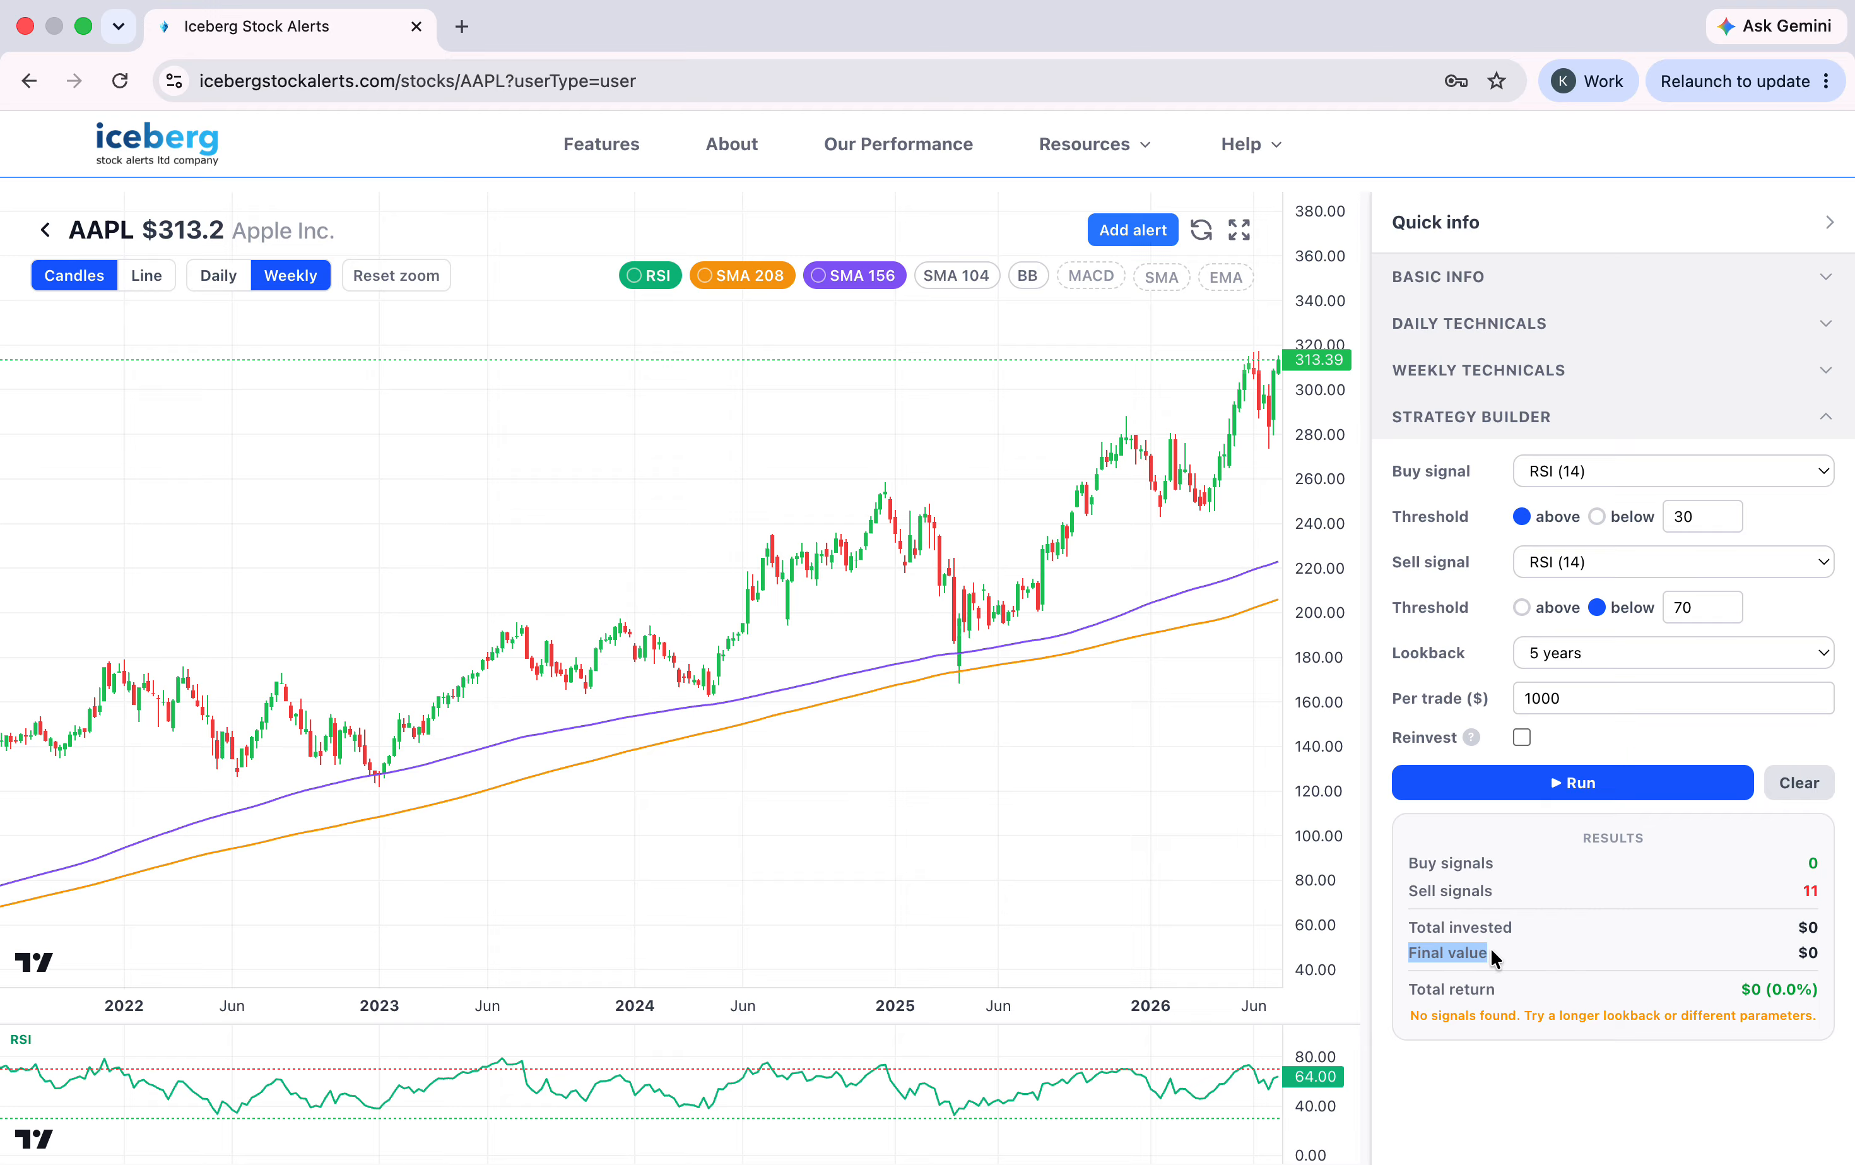
{"action": "triple_click", "coordinate": [1438, 987]}
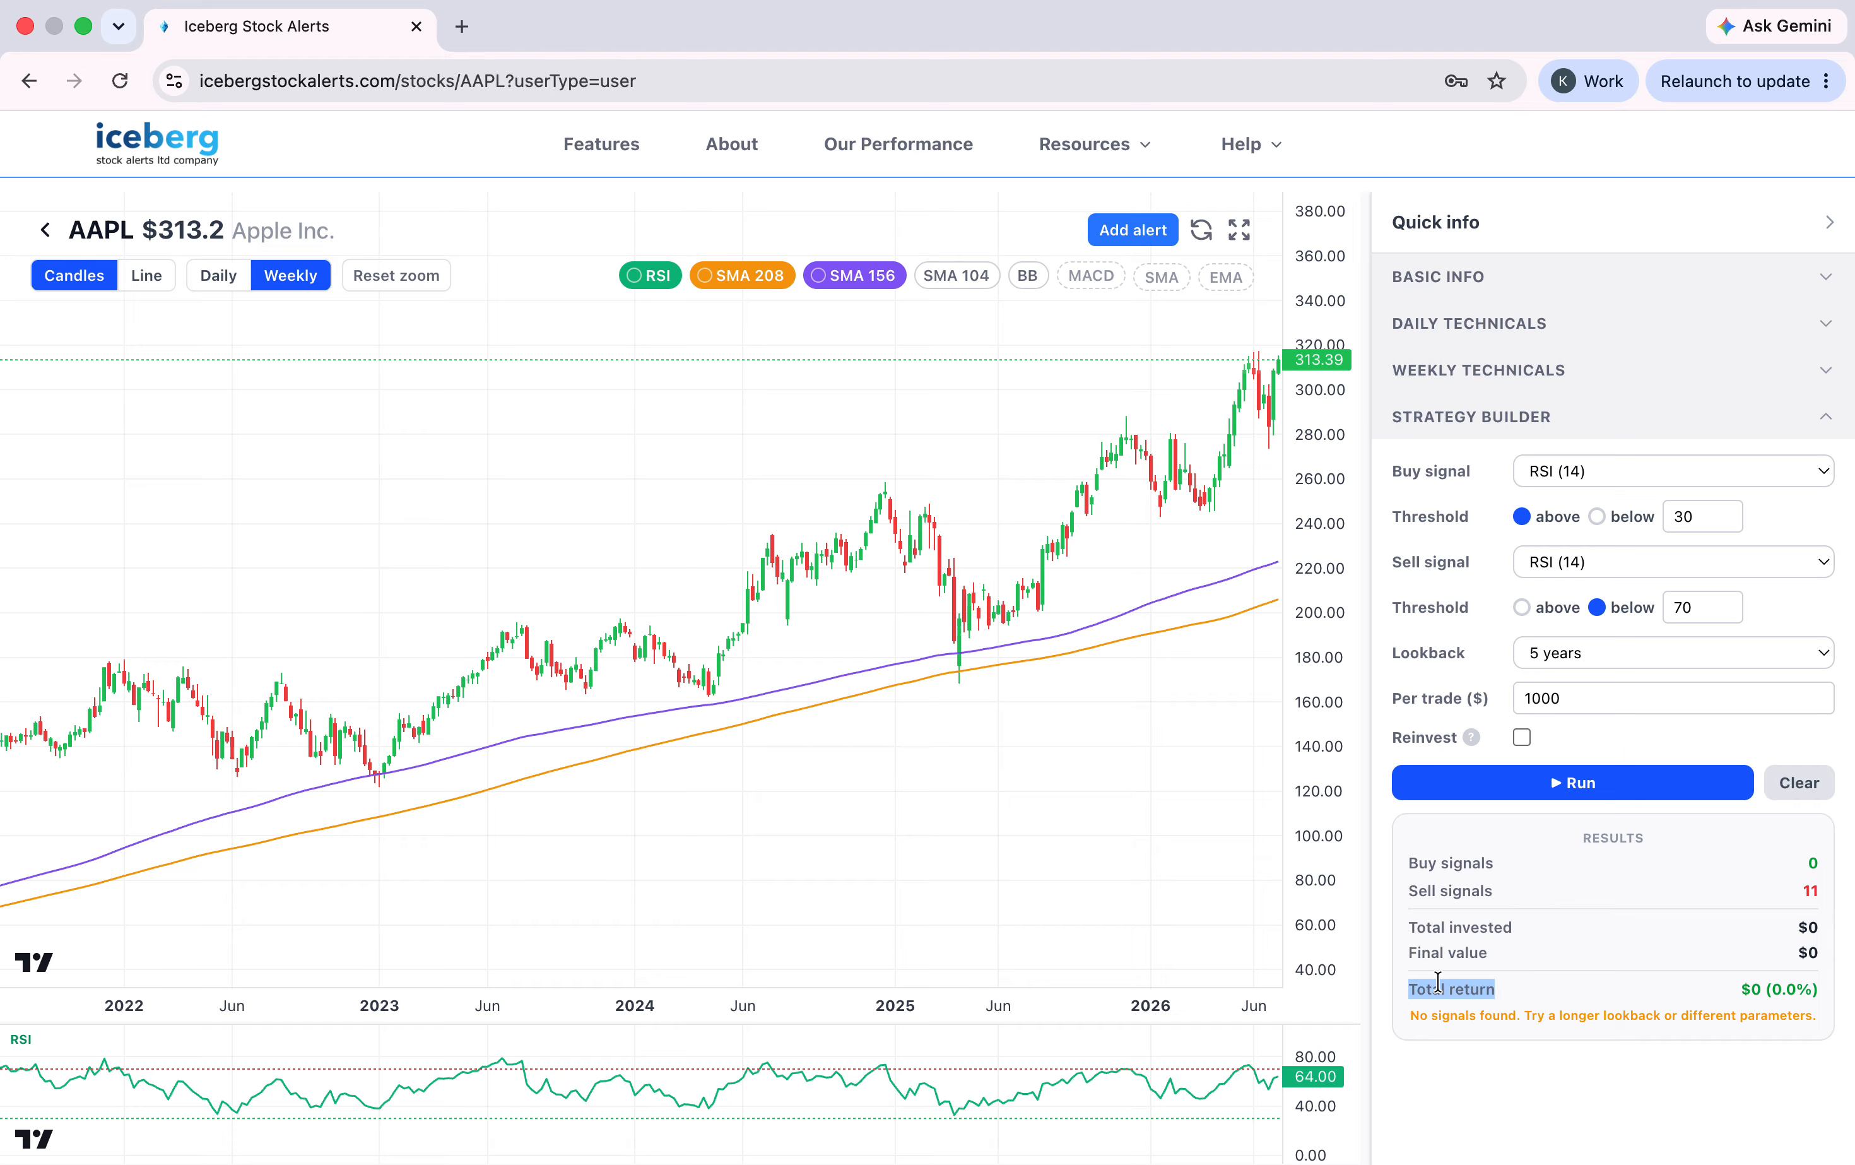
{"action": "left_click", "coordinate": [1621, 1047]}
- Set the RSI buy threshold to 35 and run the strategy again
{"action": "left_click", "coordinate": [1721, 512]}
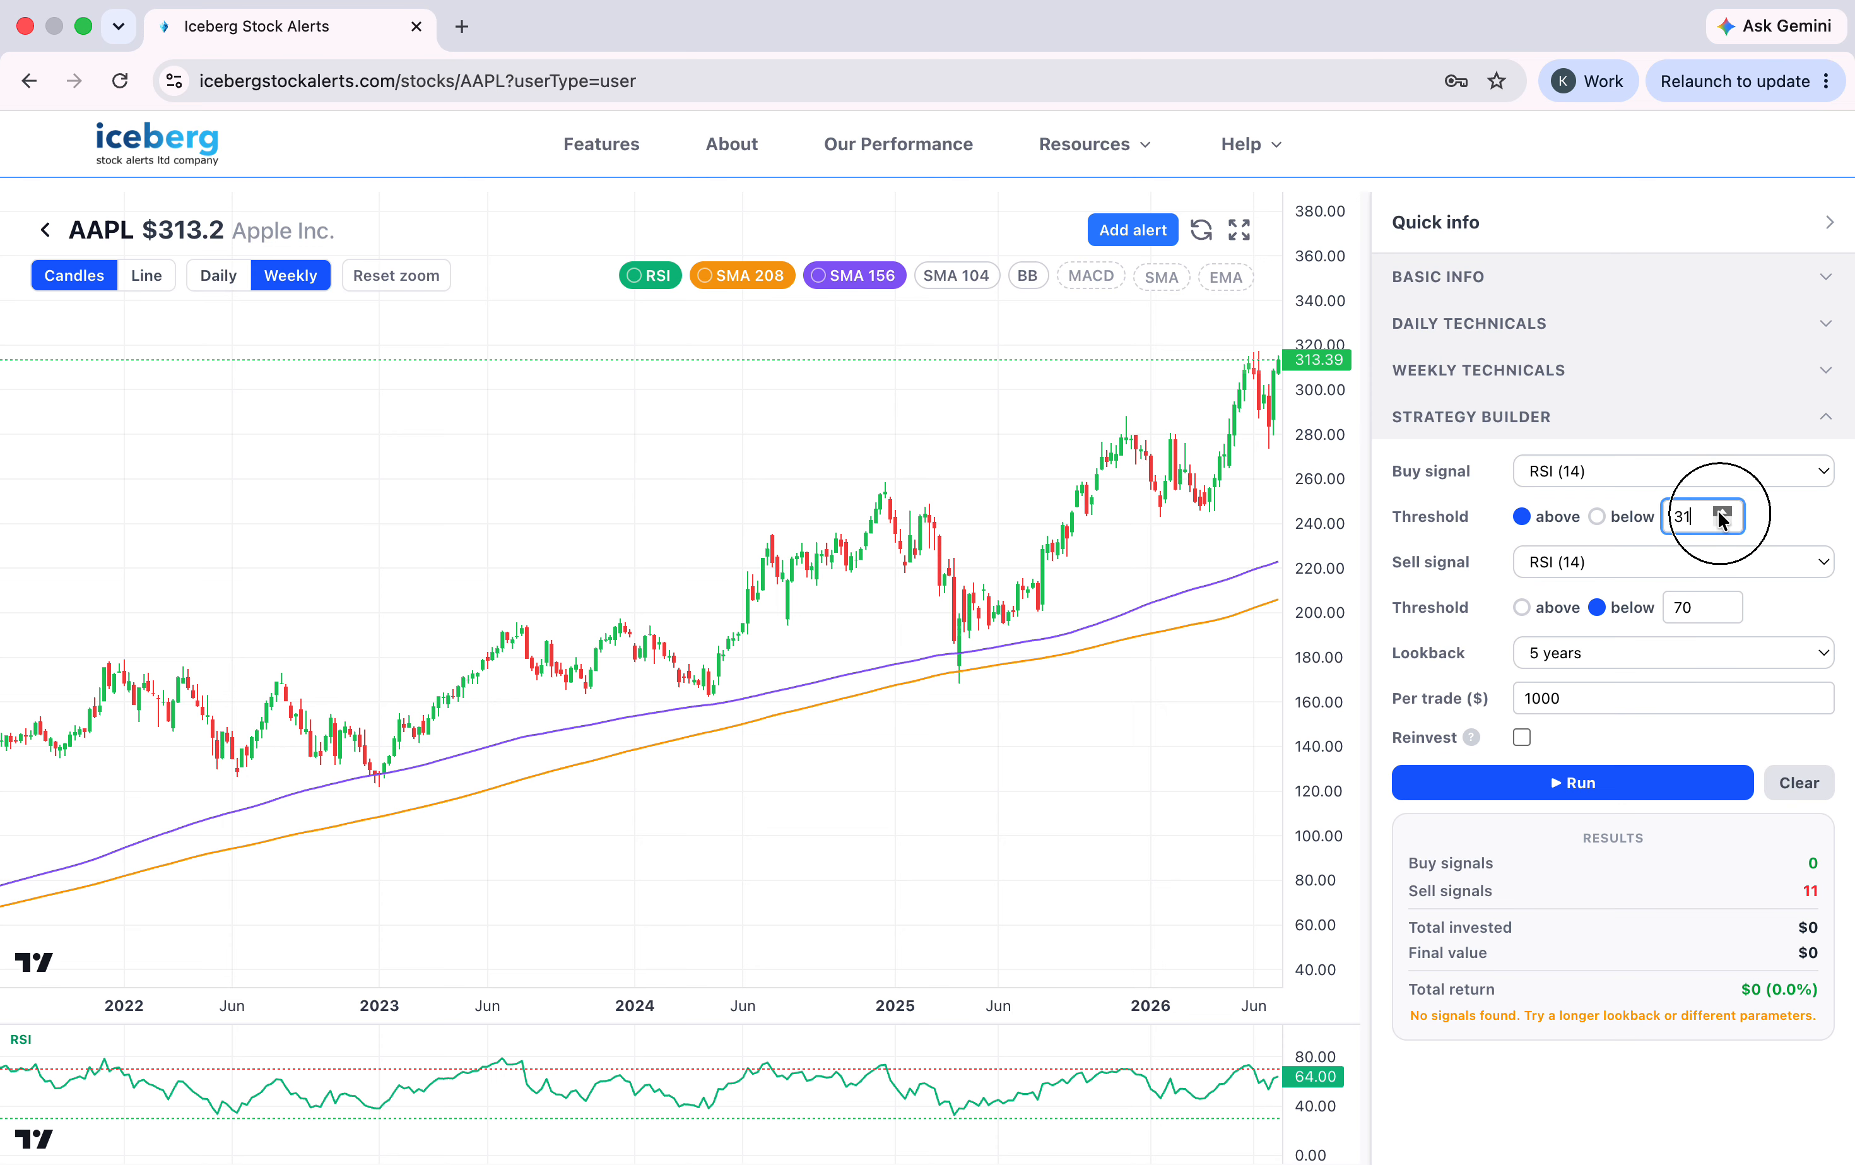
{"action": "left_click", "coordinate": [1761, 517]}
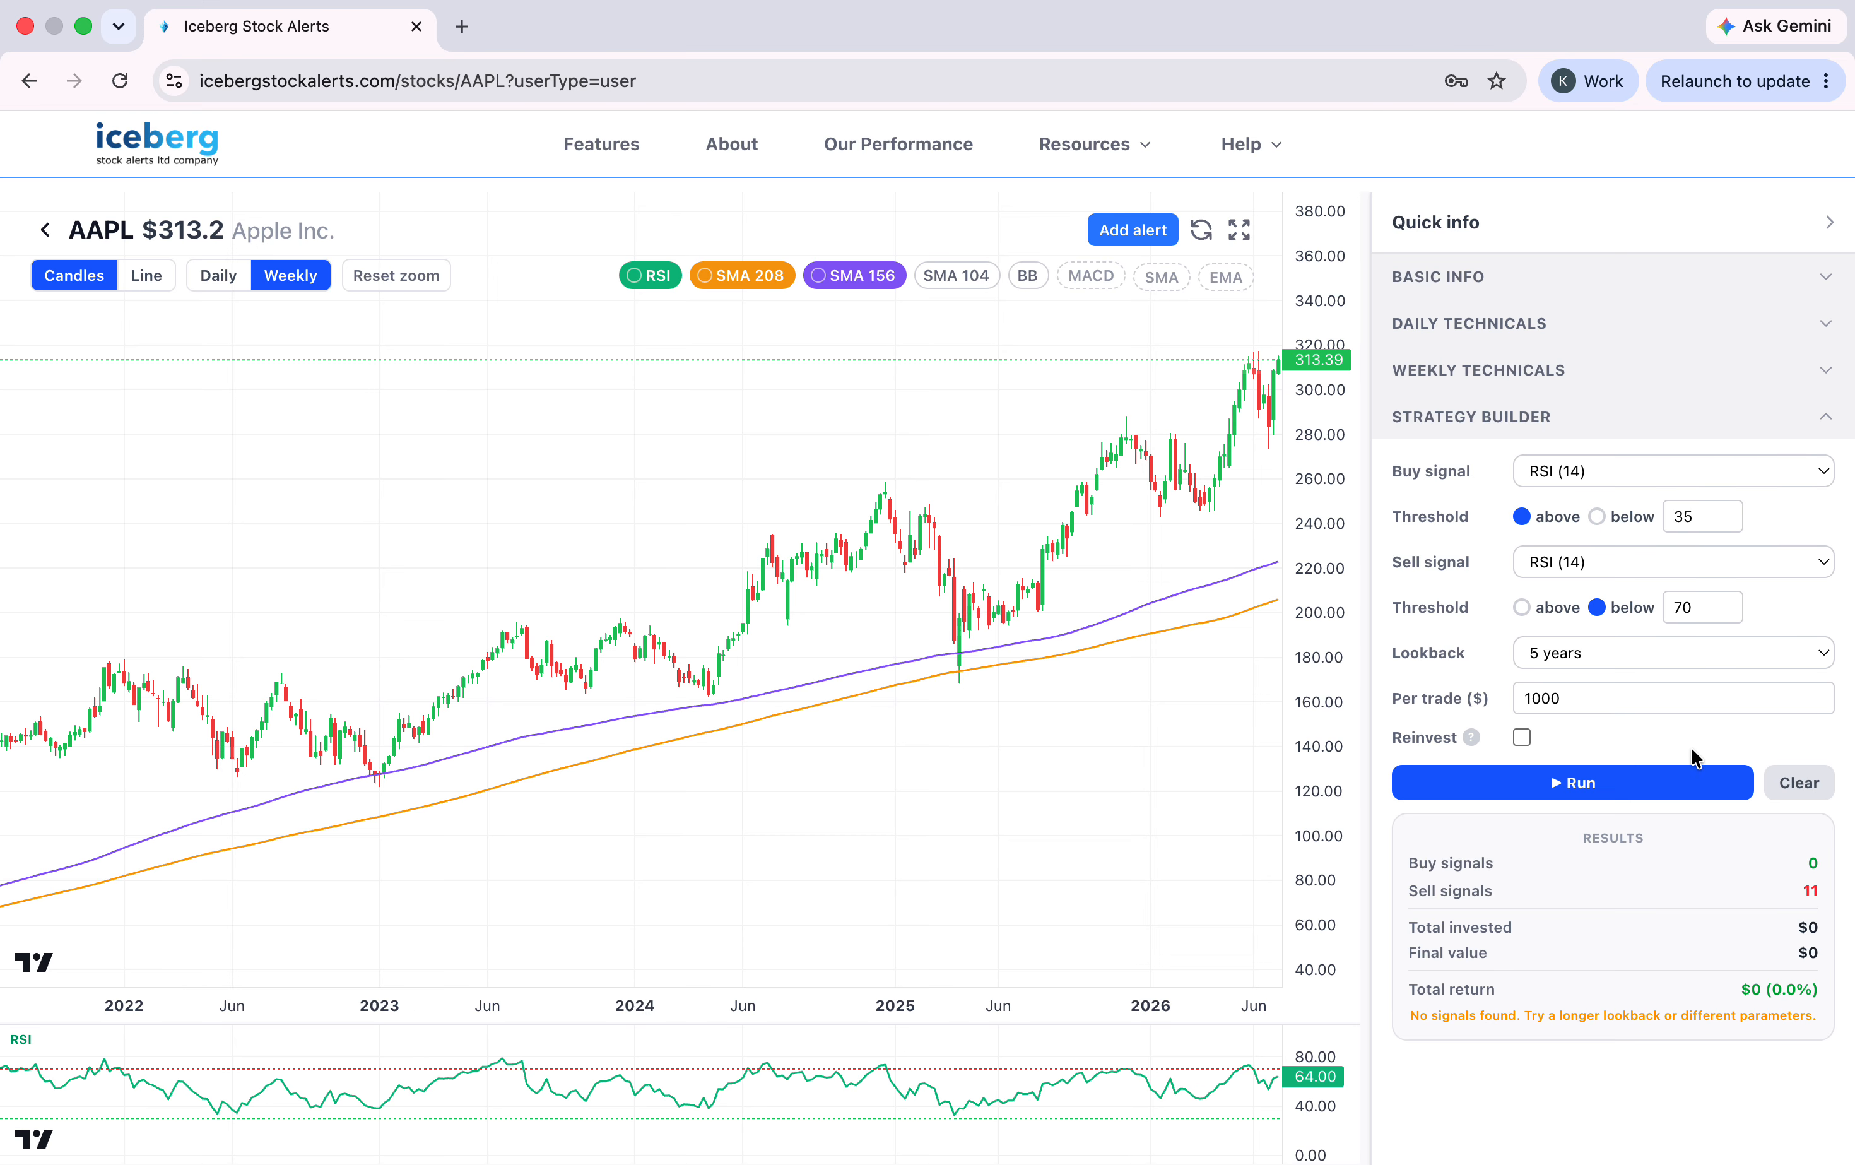
{"action": "left_click", "coordinate": [1609, 794]}
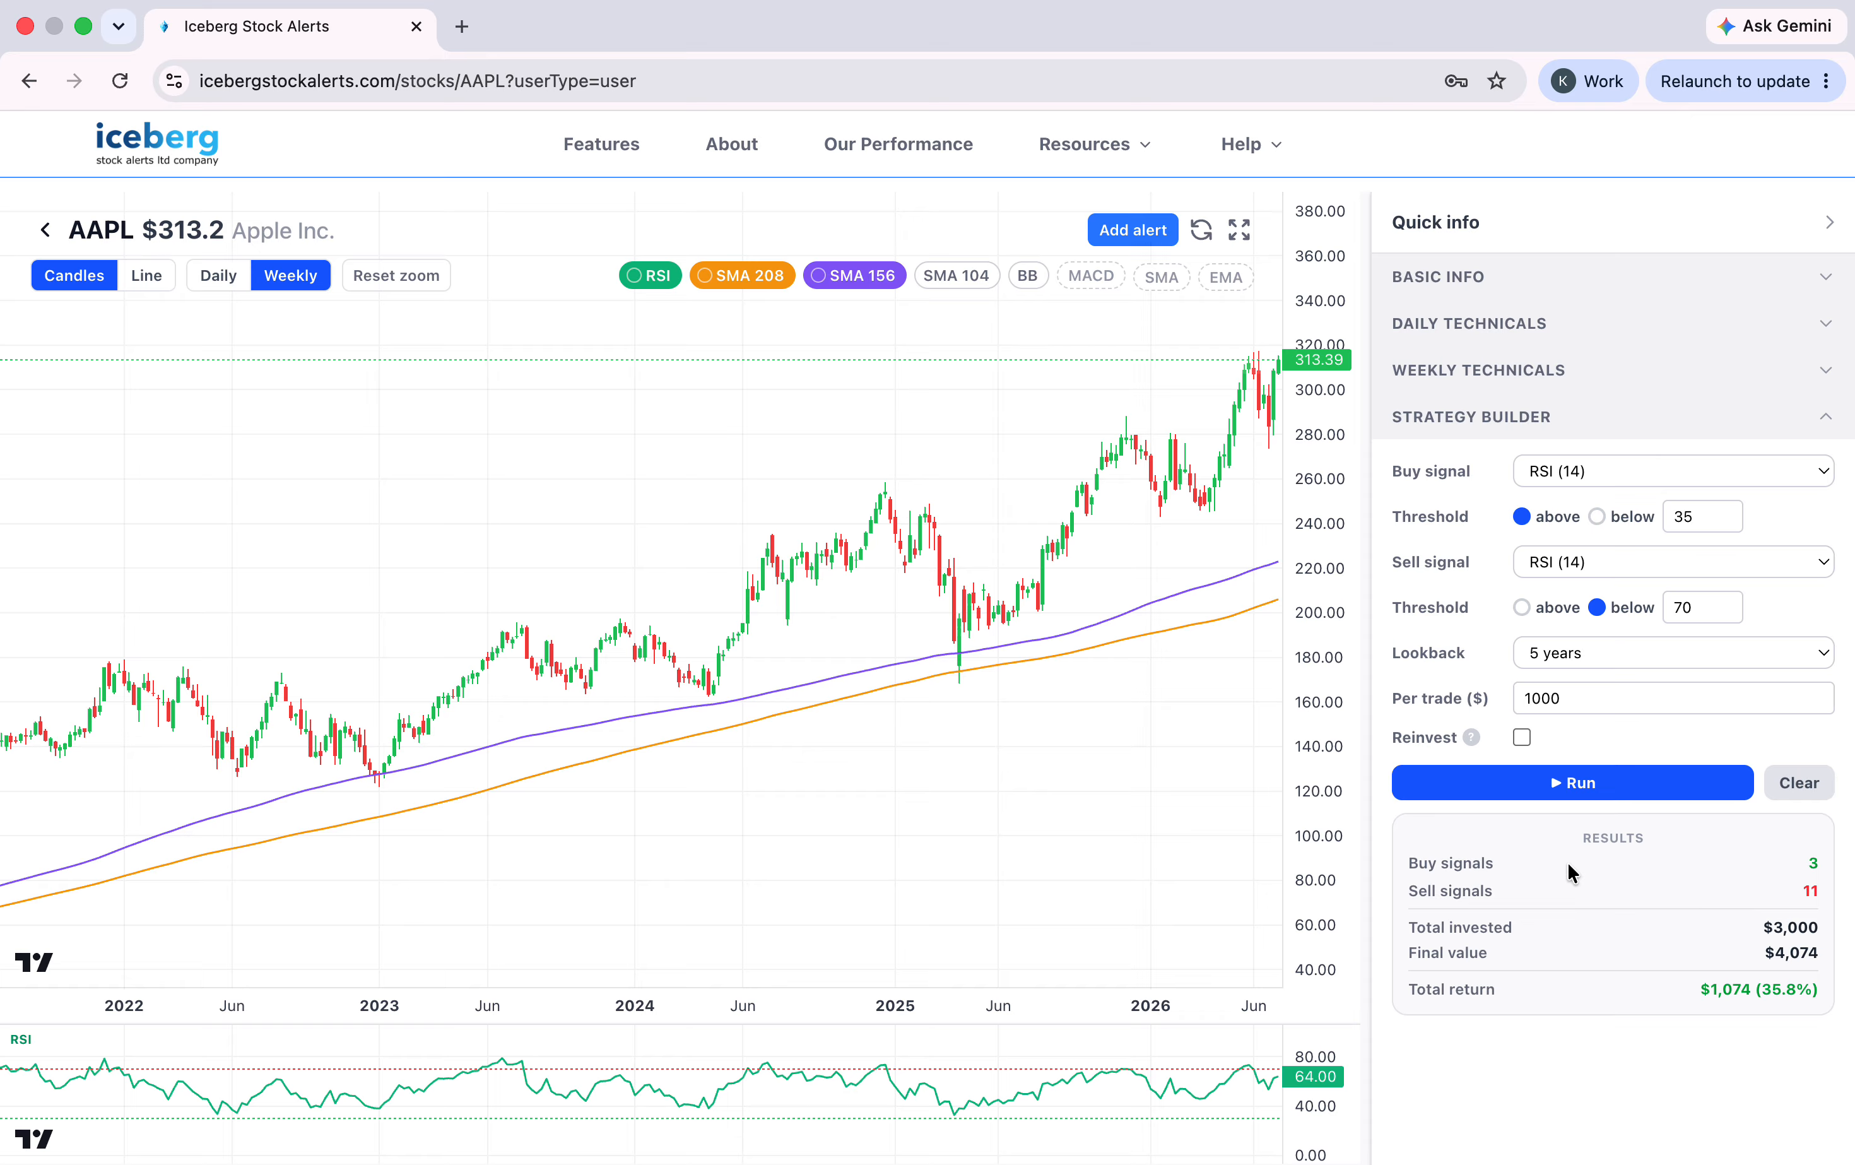
- Review the buy and sell signals, total invested and total return in the strategy results
{"action": "left_click_drag", "start_coordinate": [1409, 866], "coordinate": [1511, 864]}
{"action": "left_click_drag", "start_coordinate": [1406, 892], "coordinate": [1567, 895]}
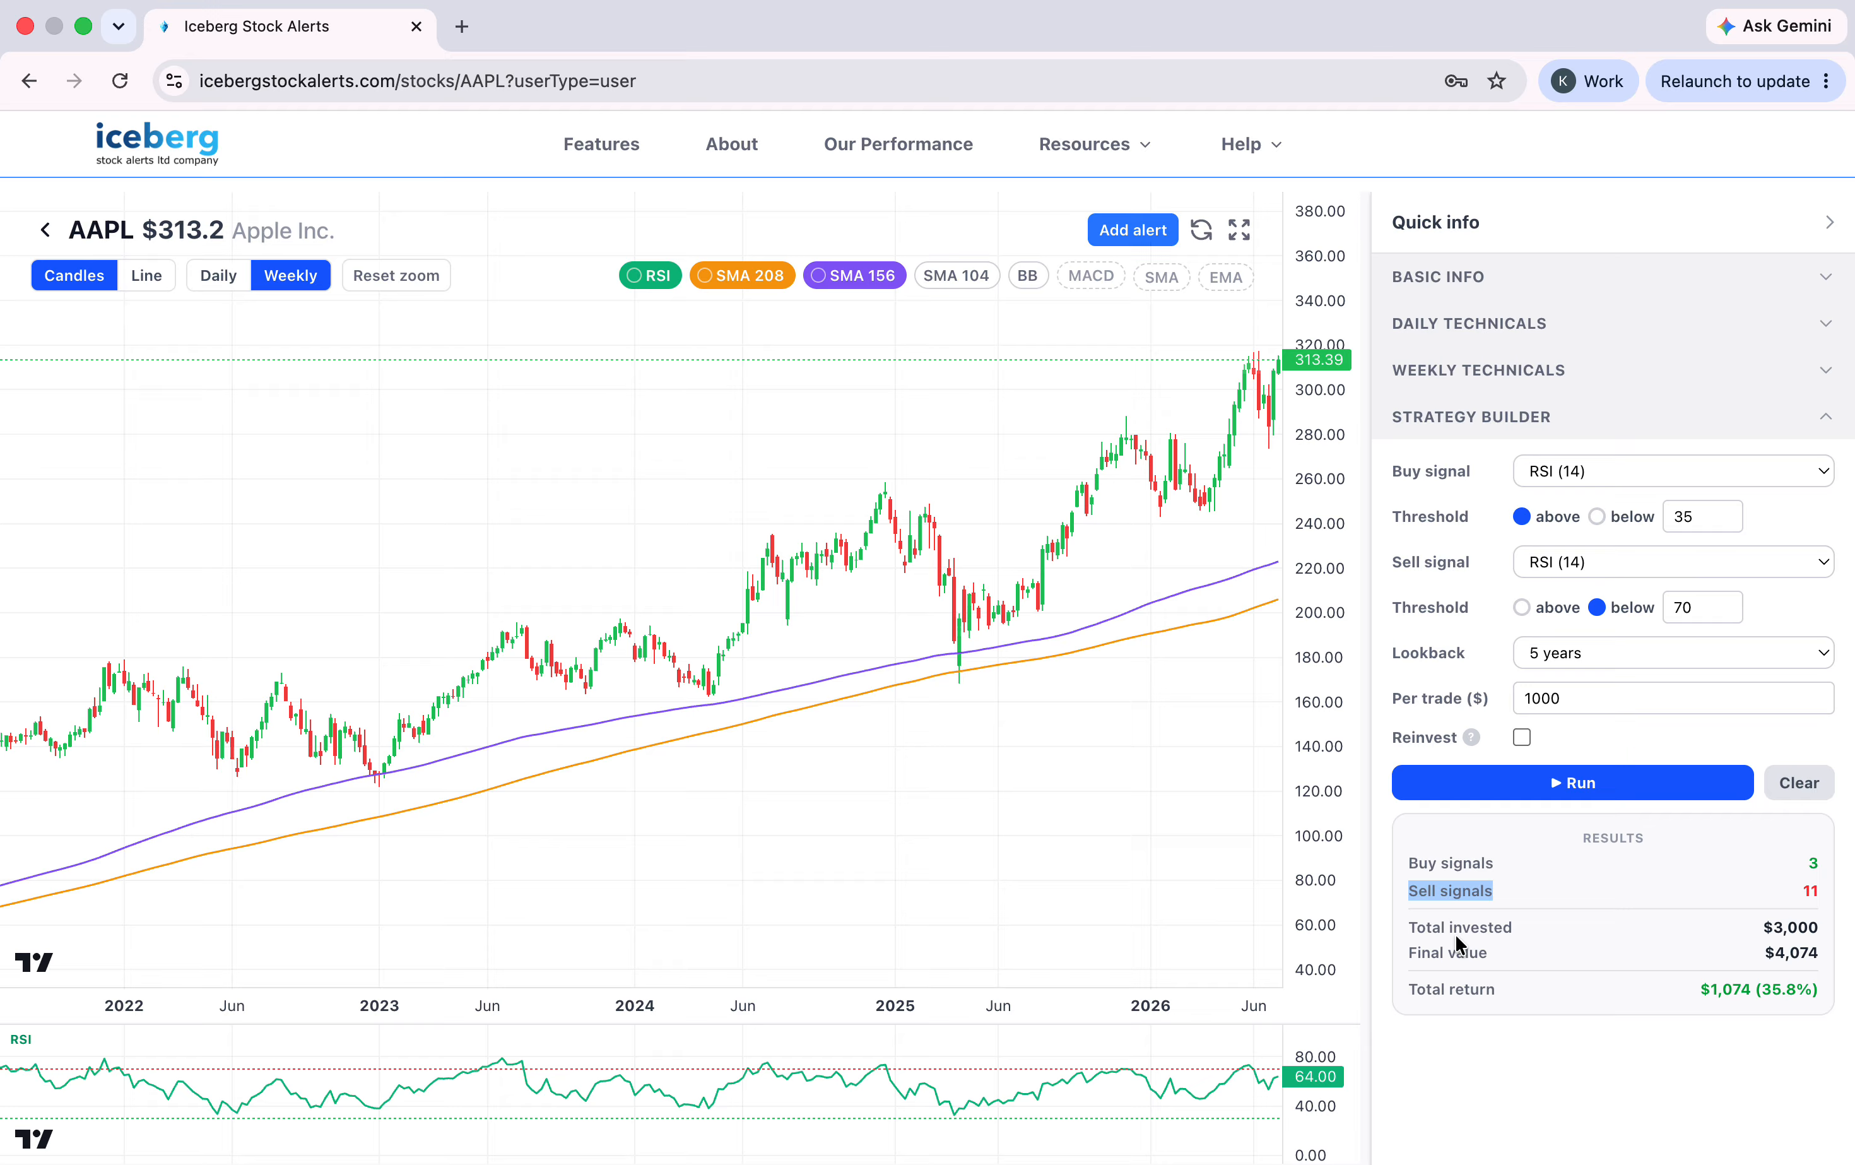
{"action": "double_click", "coordinate": [1791, 927]}
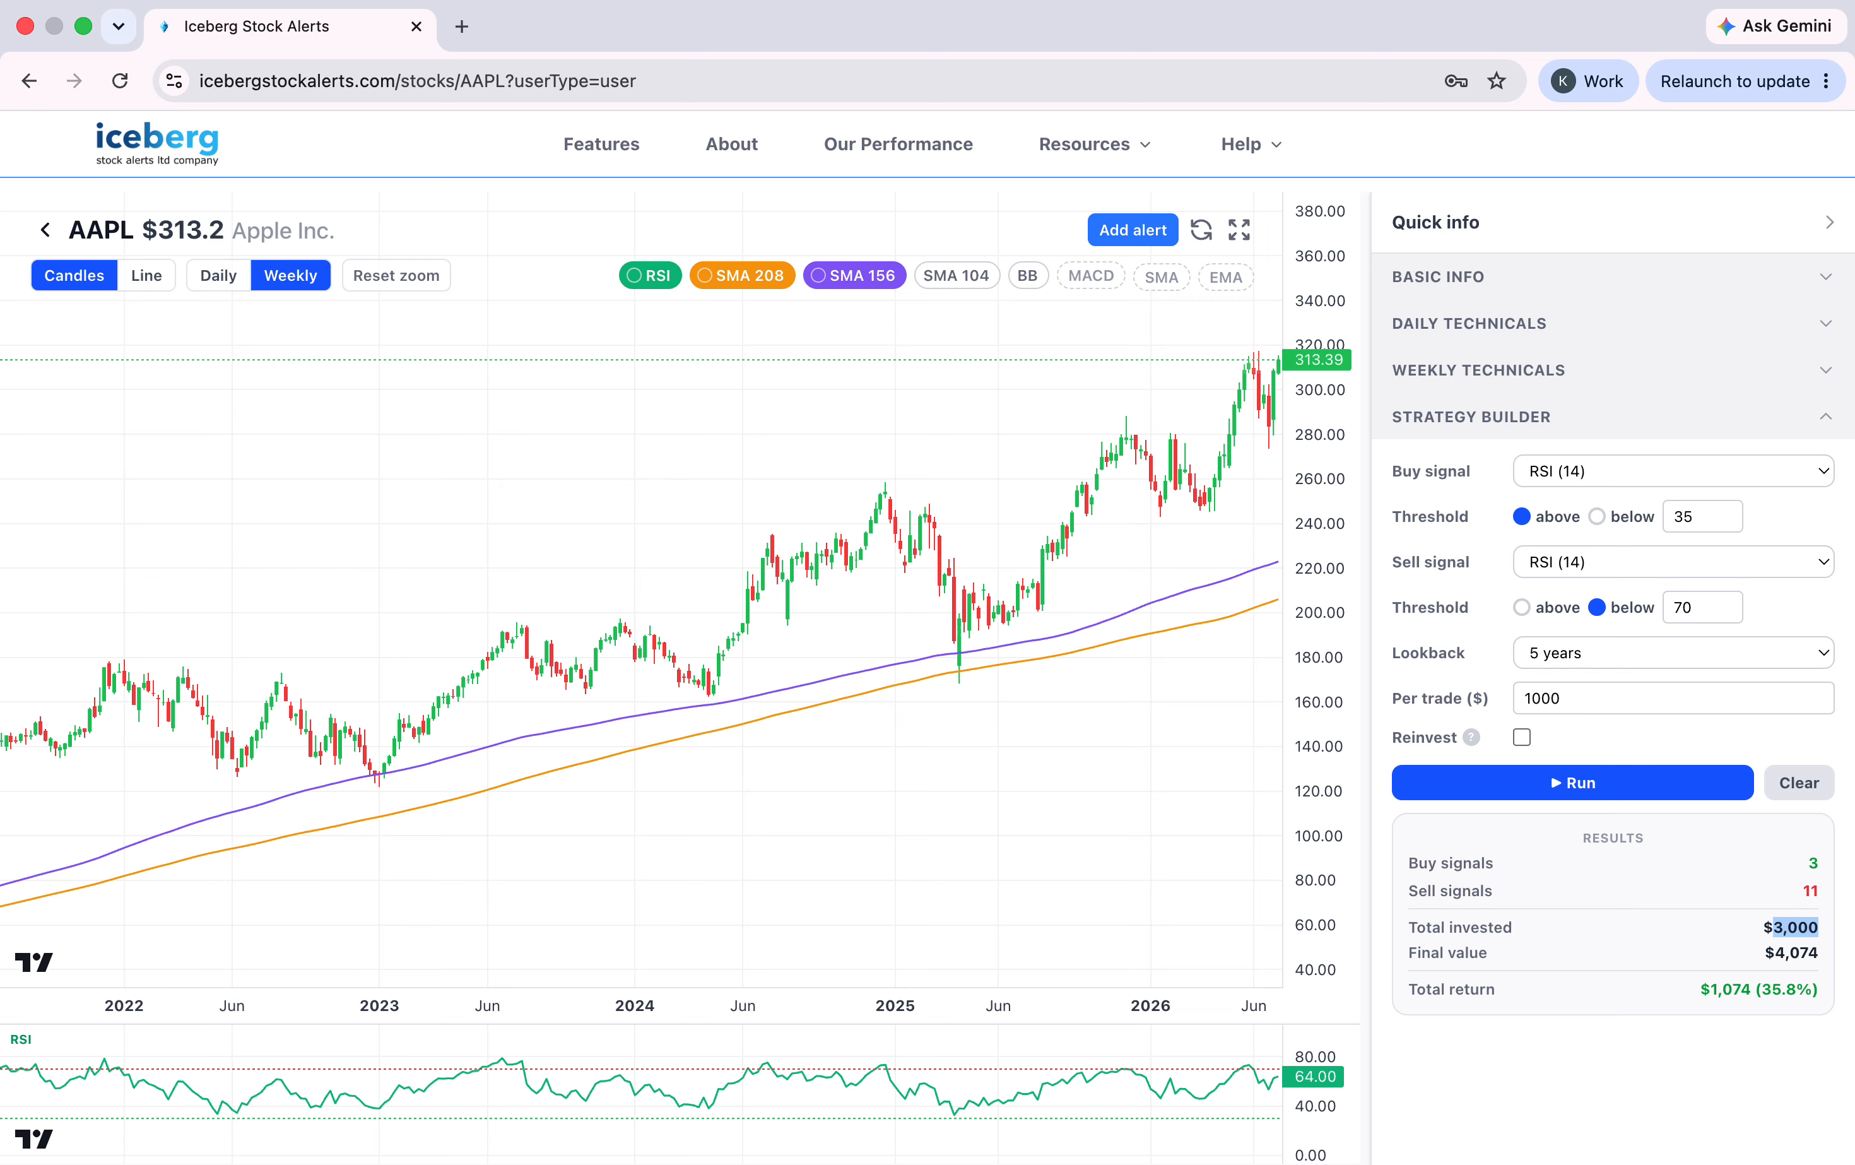
{"action": "left_click_drag", "start_coordinate": [1820, 990], "coordinate": [1696, 996]}
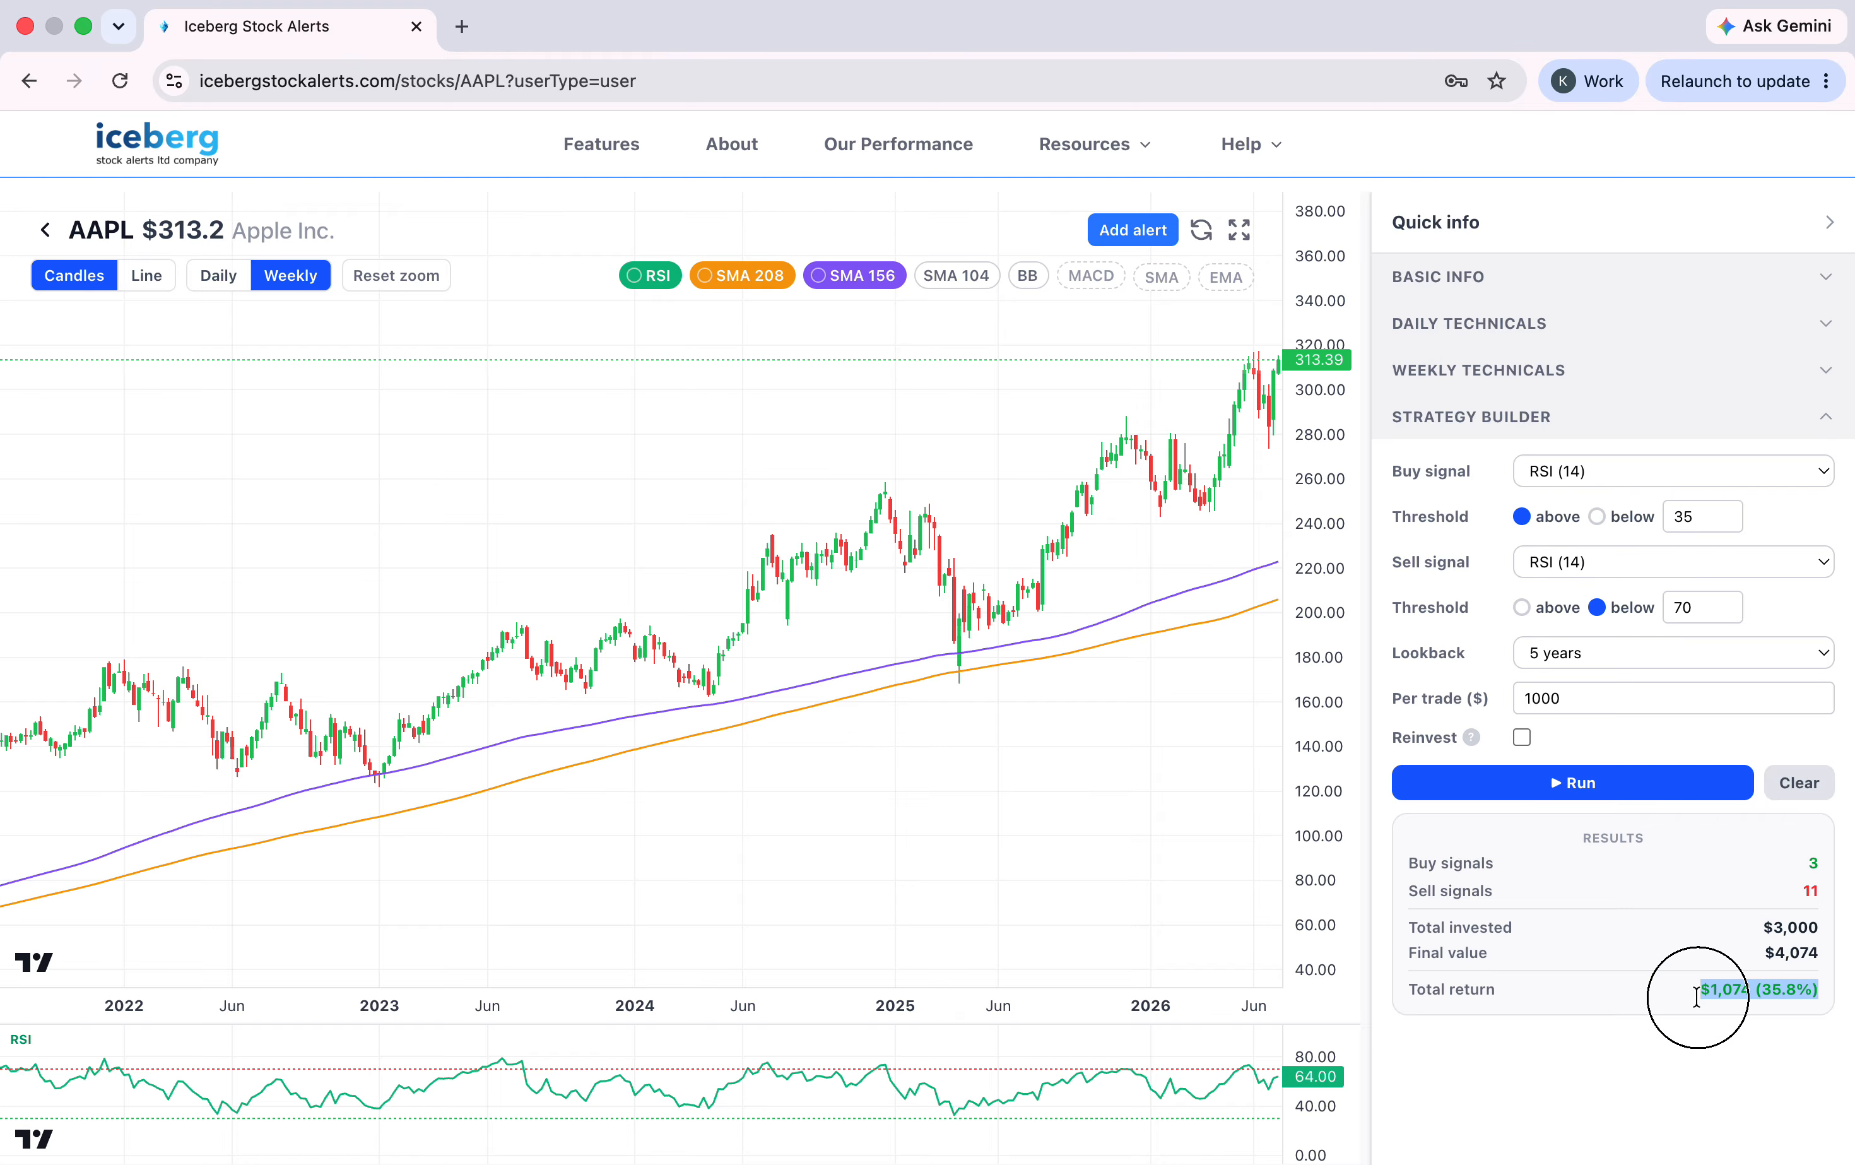
{"action": "left_click", "coordinate": [1574, 885]}
- Switch the buy condition to below and the sell condition to above their RSI thresholds, and rerun the strategy
{"action": "left_click", "coordinate": [1597, 519]}
{"action": "left_click", "coordinate": [1527, 609]}
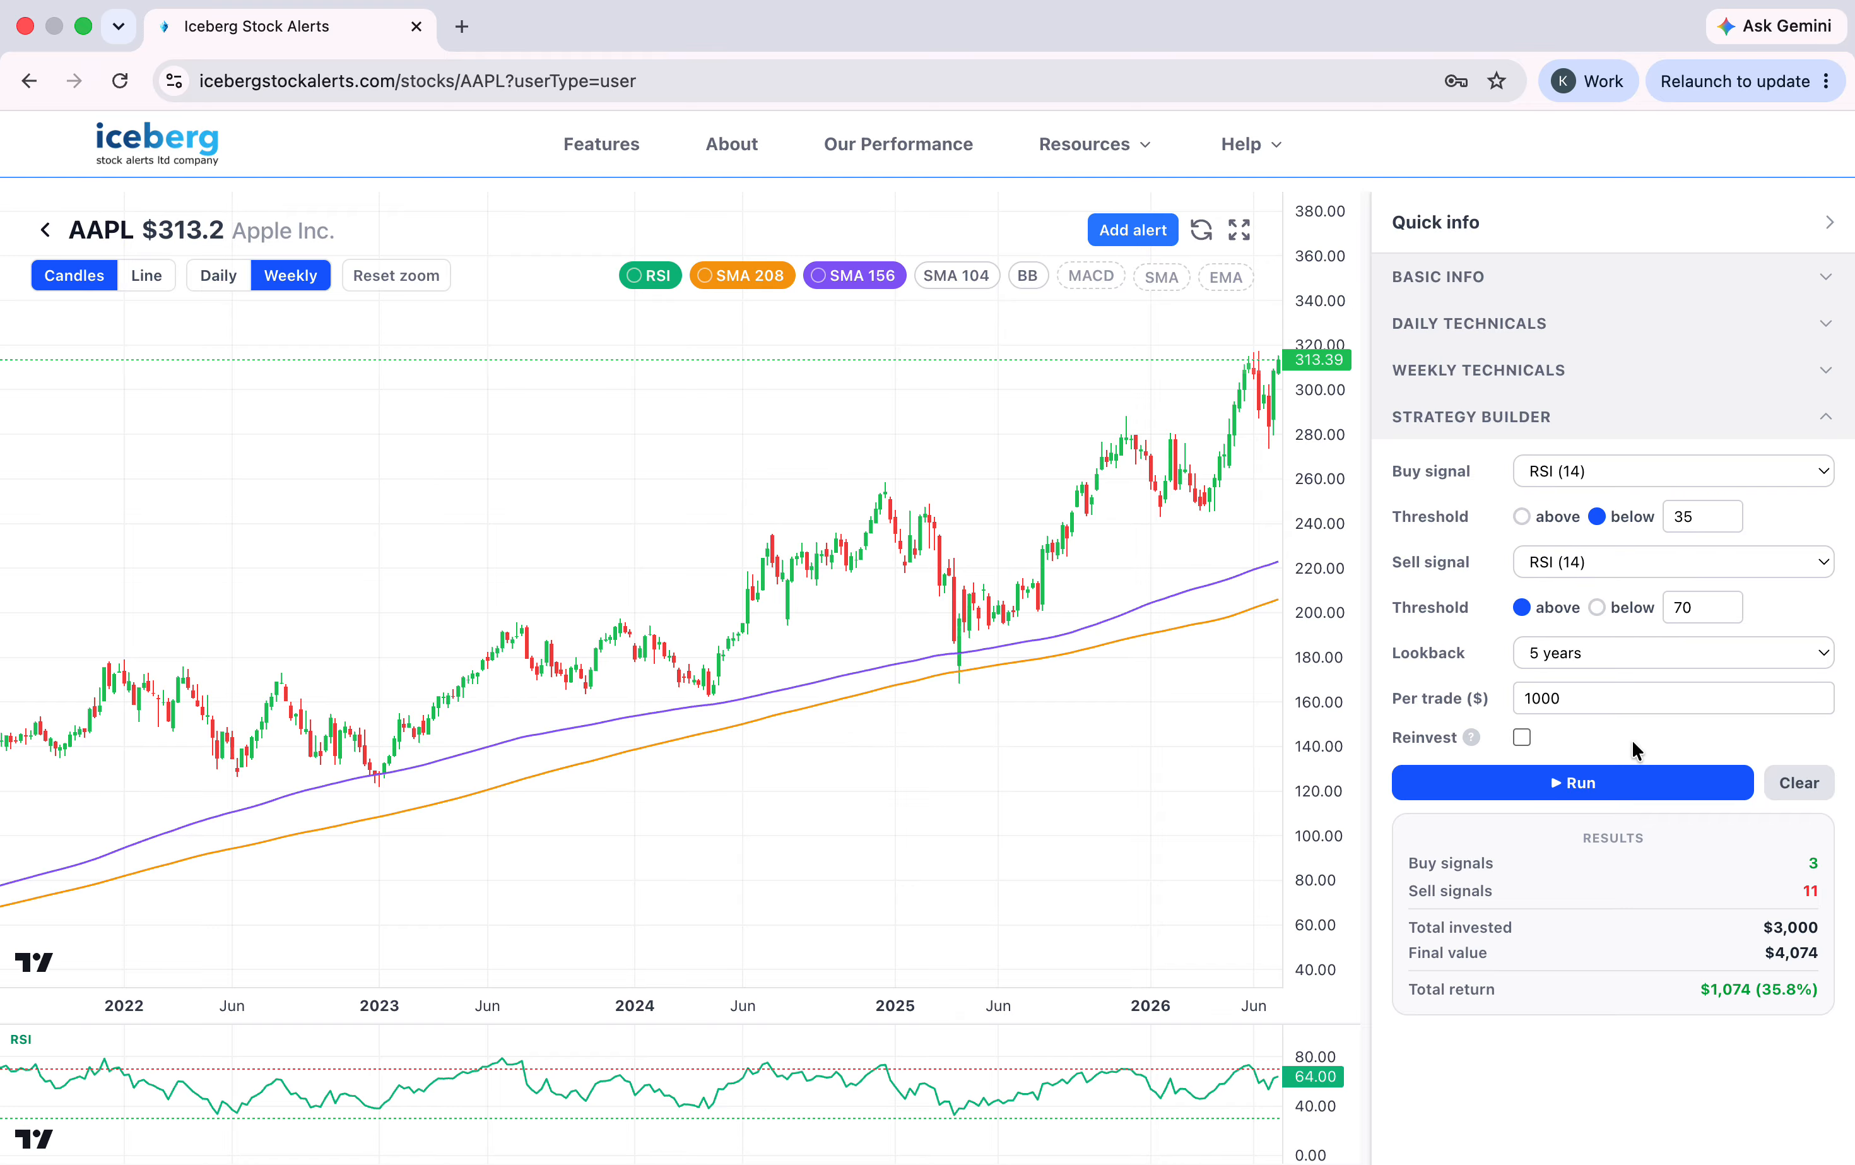
{"action": "left_click", "coordinate": [1594, 781]}
- Test an RSI buy threshold of 32, change it to 34, and run the strategy with each value
{"action": "triple_click", "coordinate": [1725, 523]}
{"action": "left_click", "coordinate": [1640, 782]}
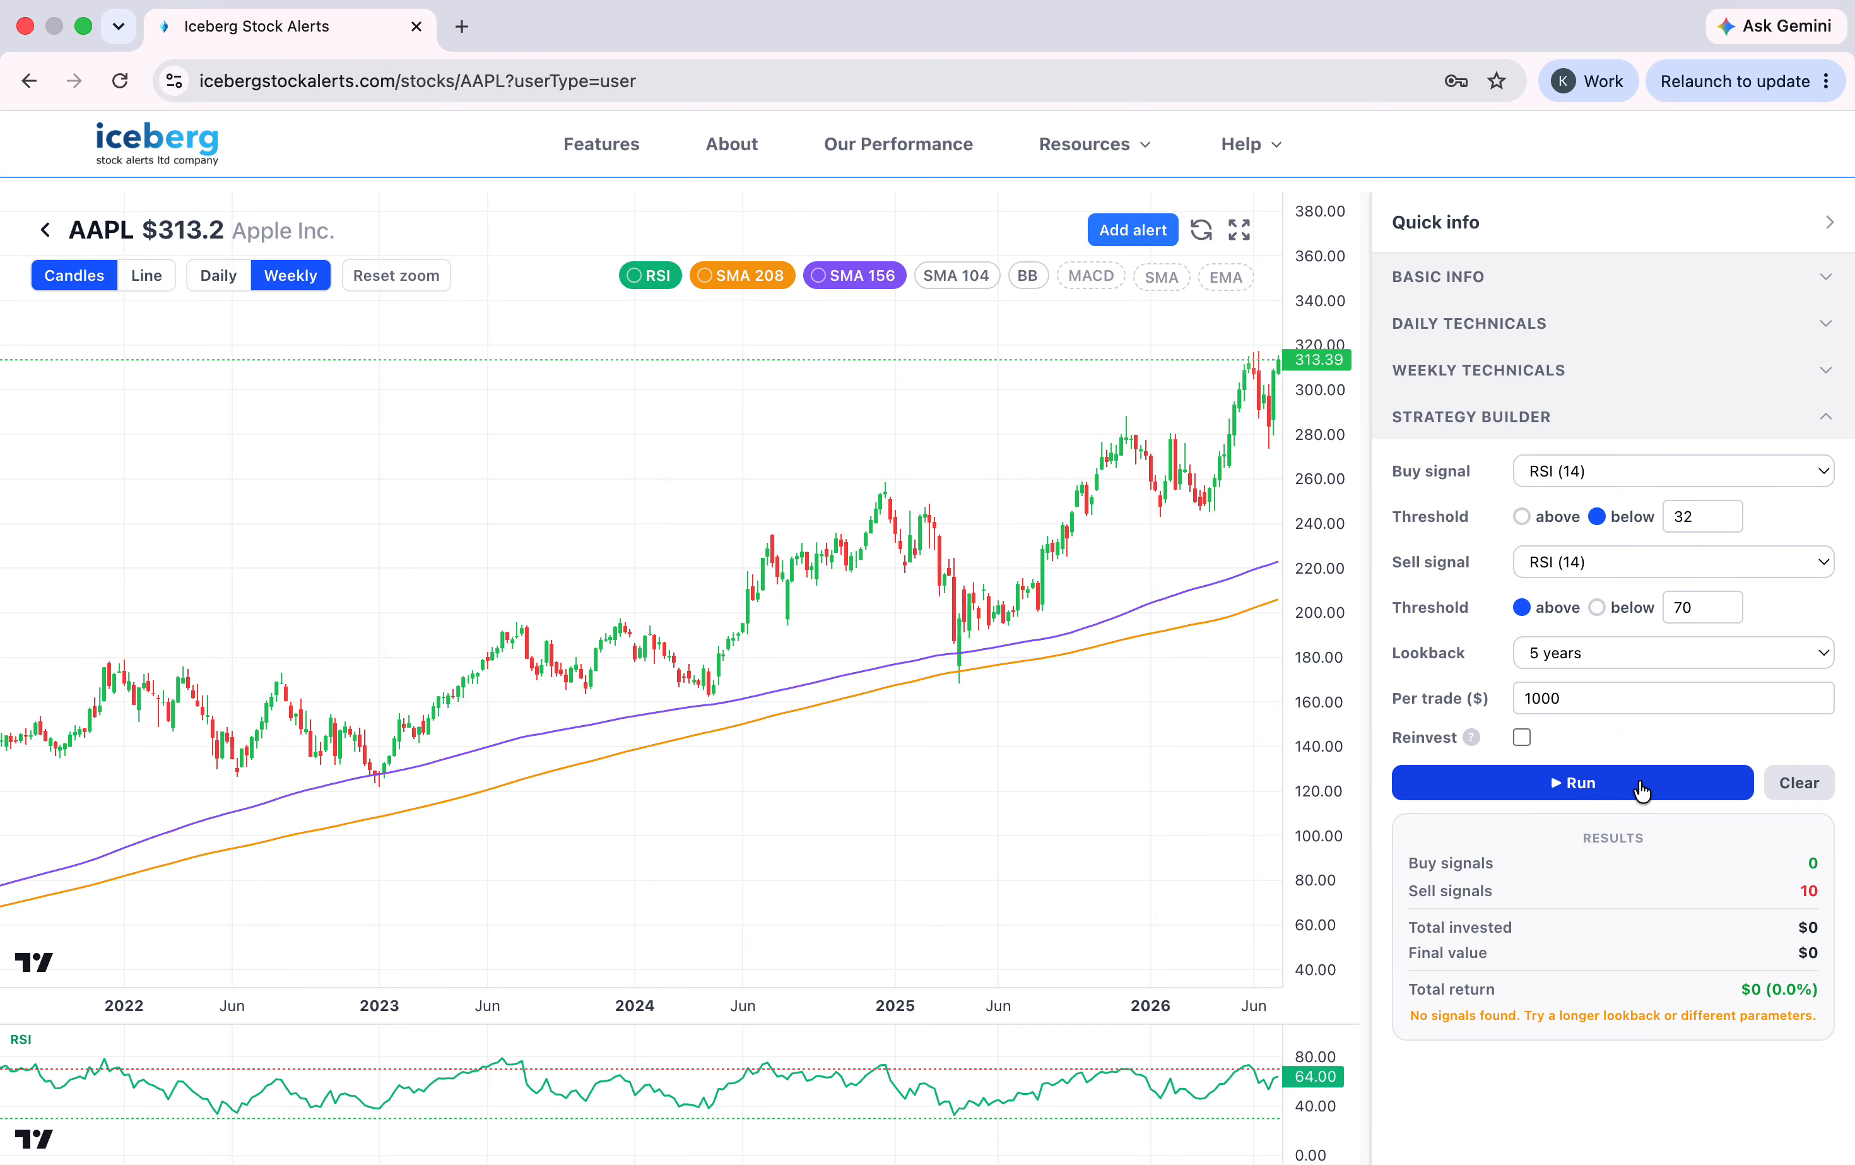
{"action": "double_click", "coordinate": [1725, 510]}
{"action": "left_click", "coordinate": [1655, 784]}
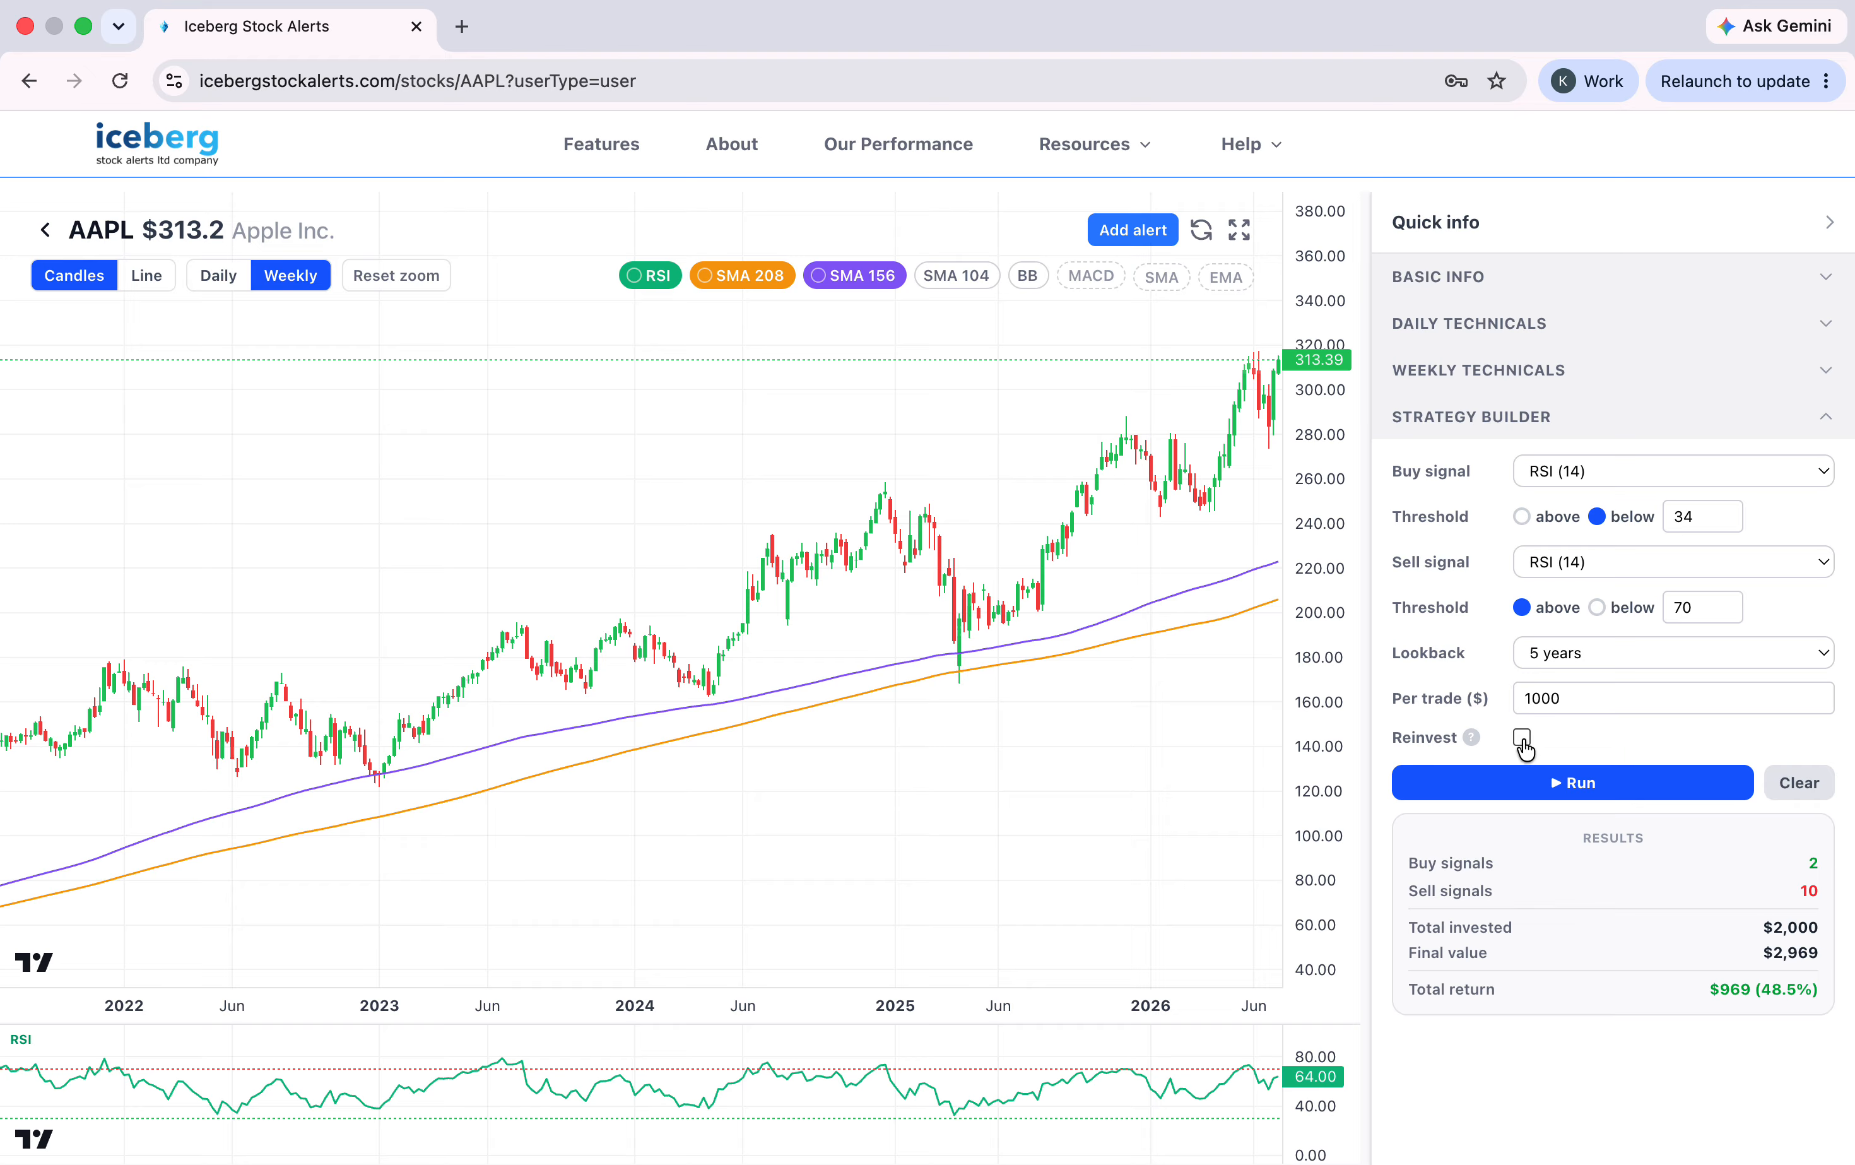
- Run the strategy with Reinvest enabled, and run it again with Buy more enabled as well
{"action": "left_click", "coordinate": [1523, 738]}
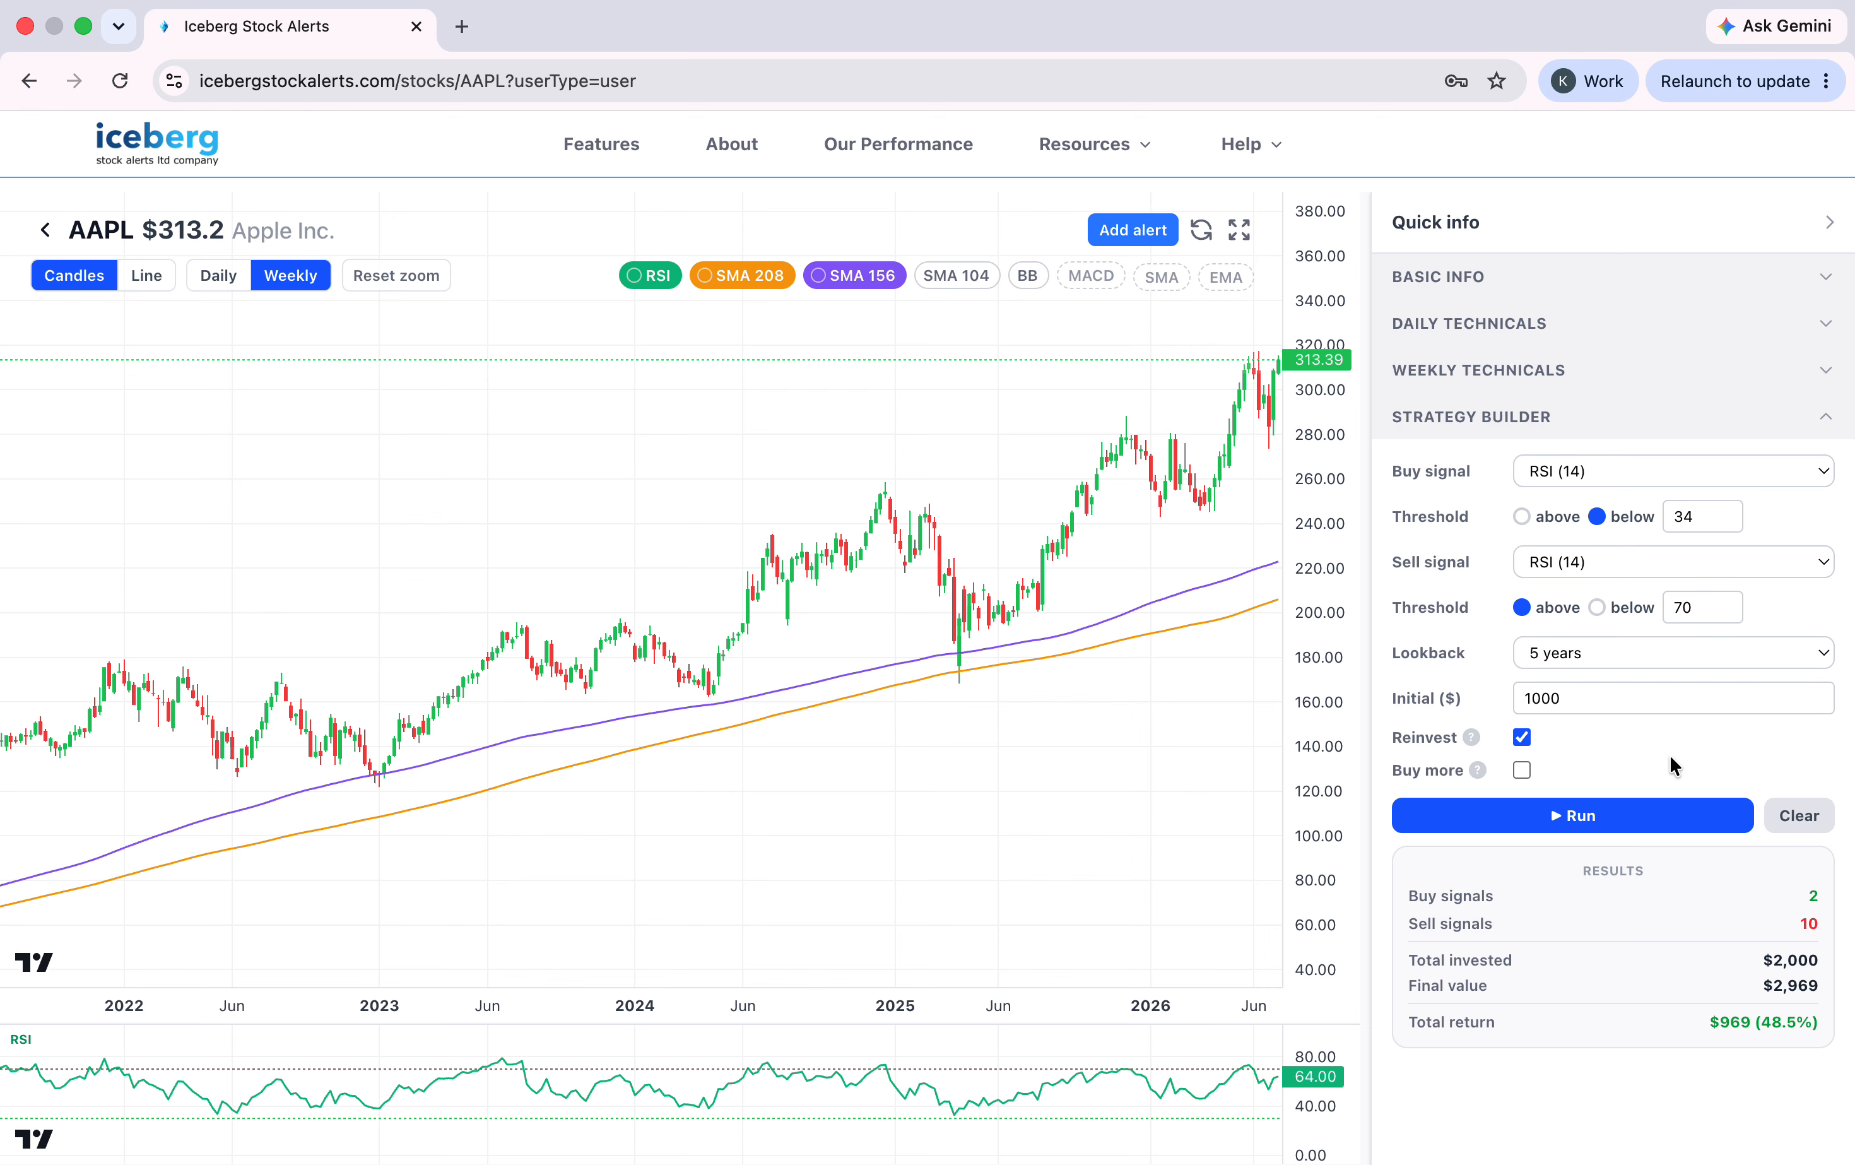
{"action": "left_click", "coordinate": [1590, 808]}
{"action": "left_click", "coordinate": [1523, 772]}
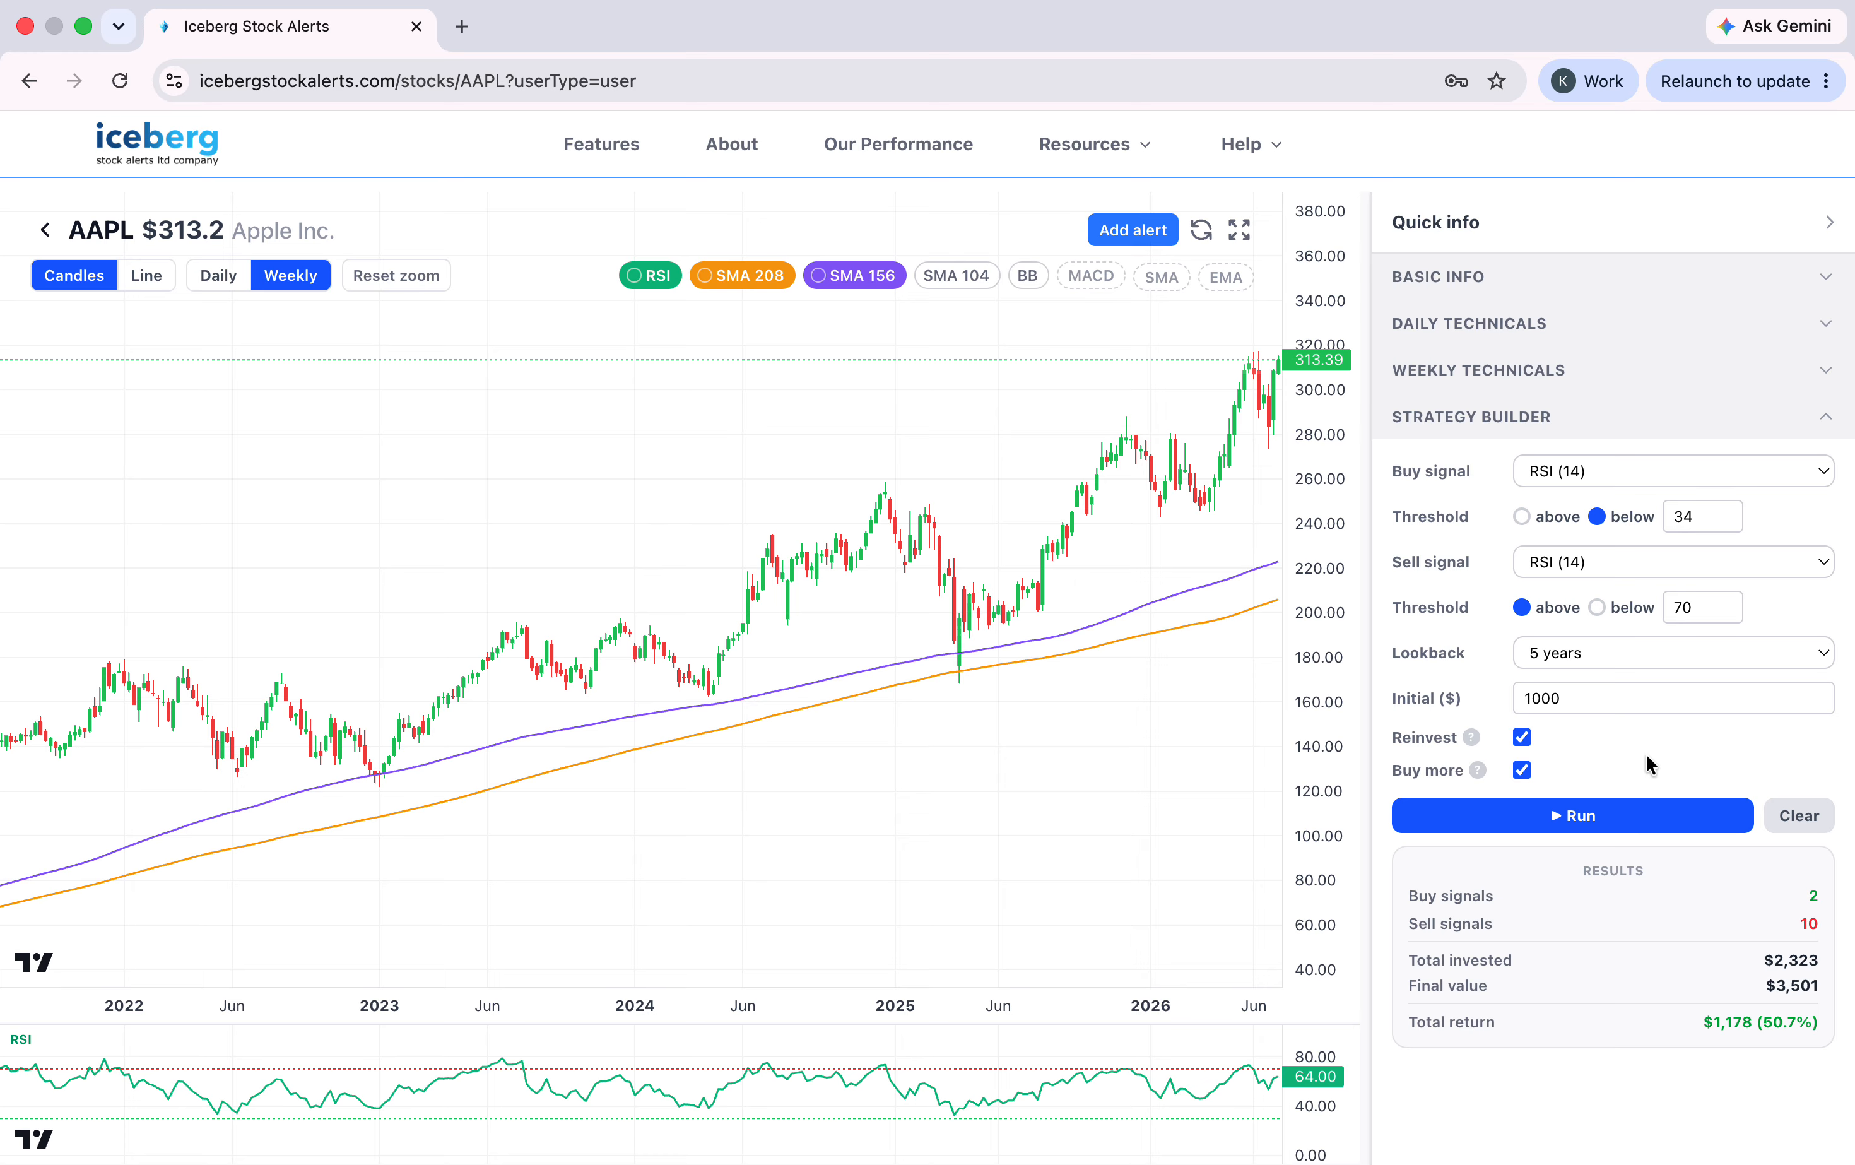
{"action": "left_click", "coordinate": [1623, 815]}
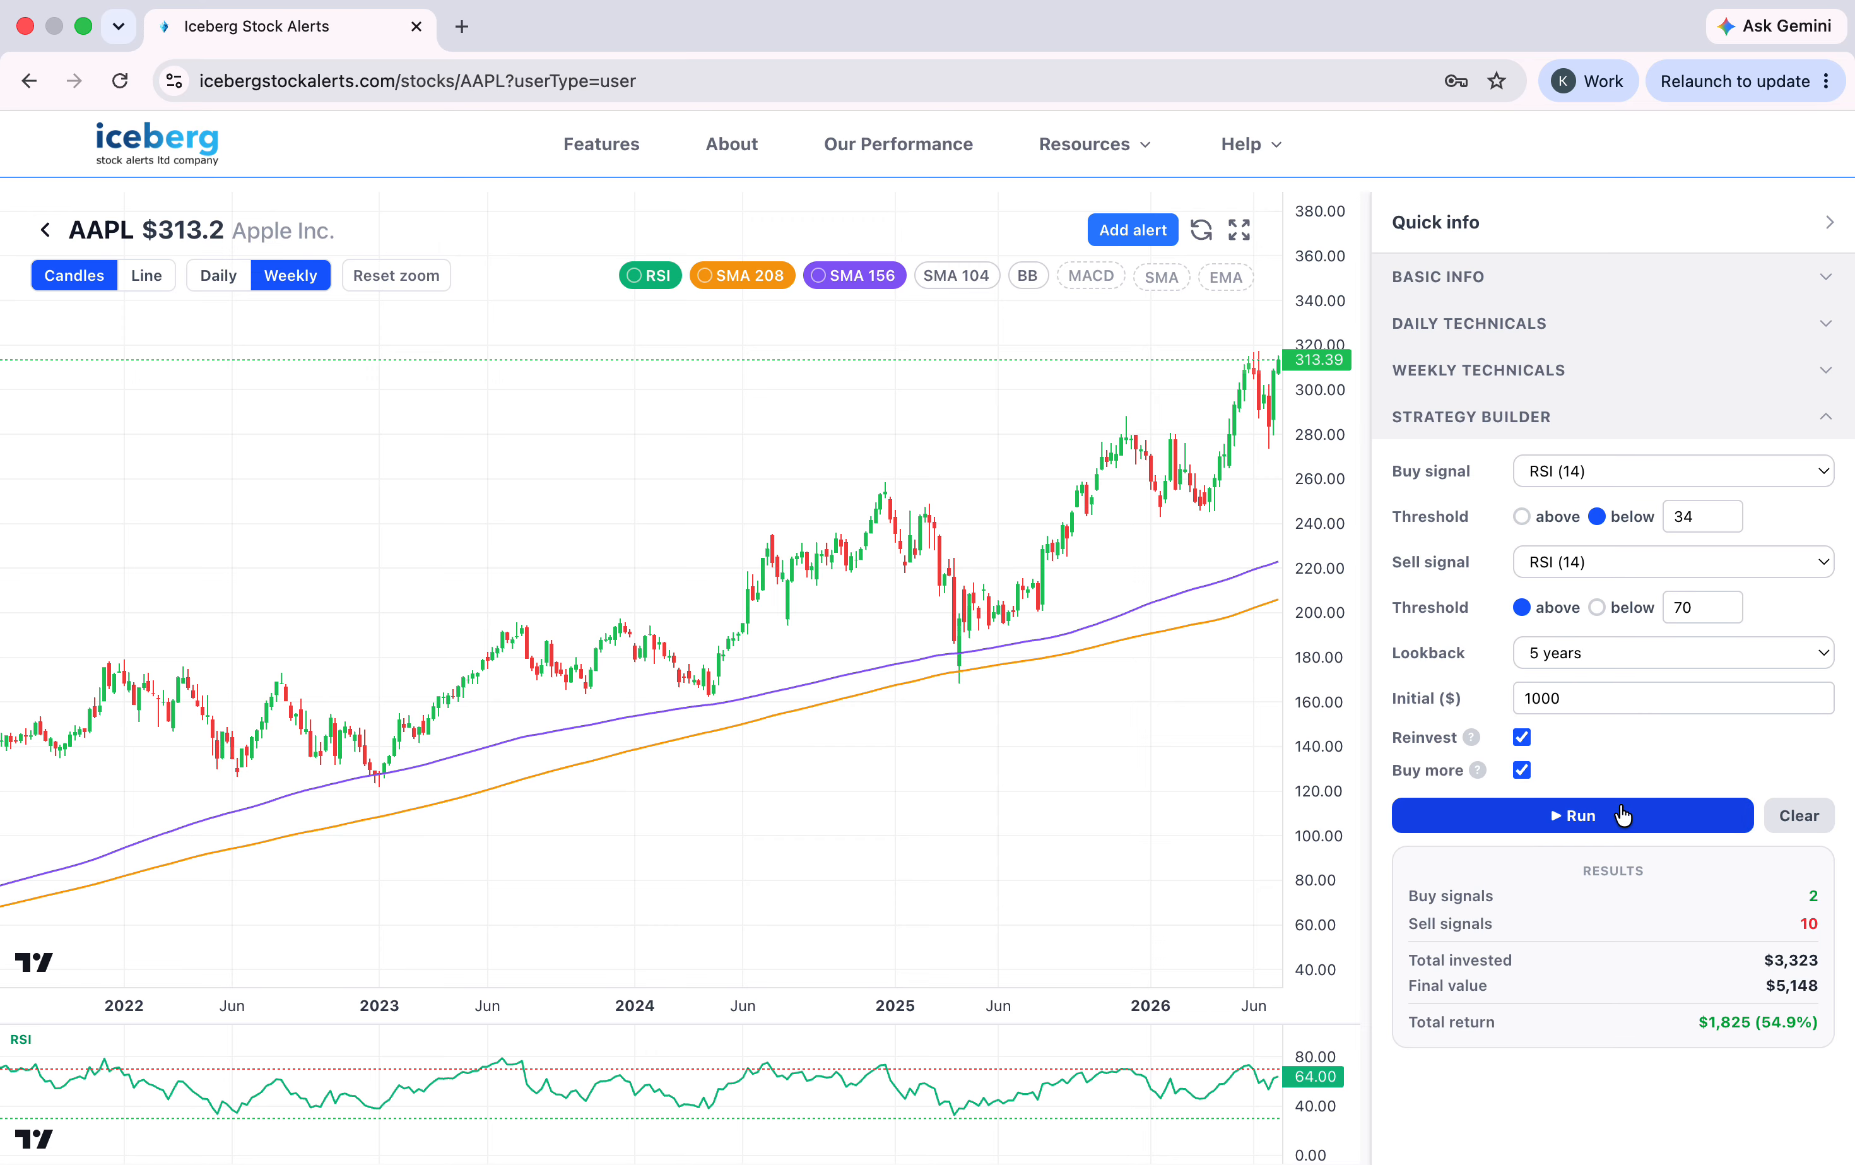
- Check the total return and total invested of the strategy with reinvesting and buying more
{"action": "triple_click", "coordinate": [1744, 1021]}
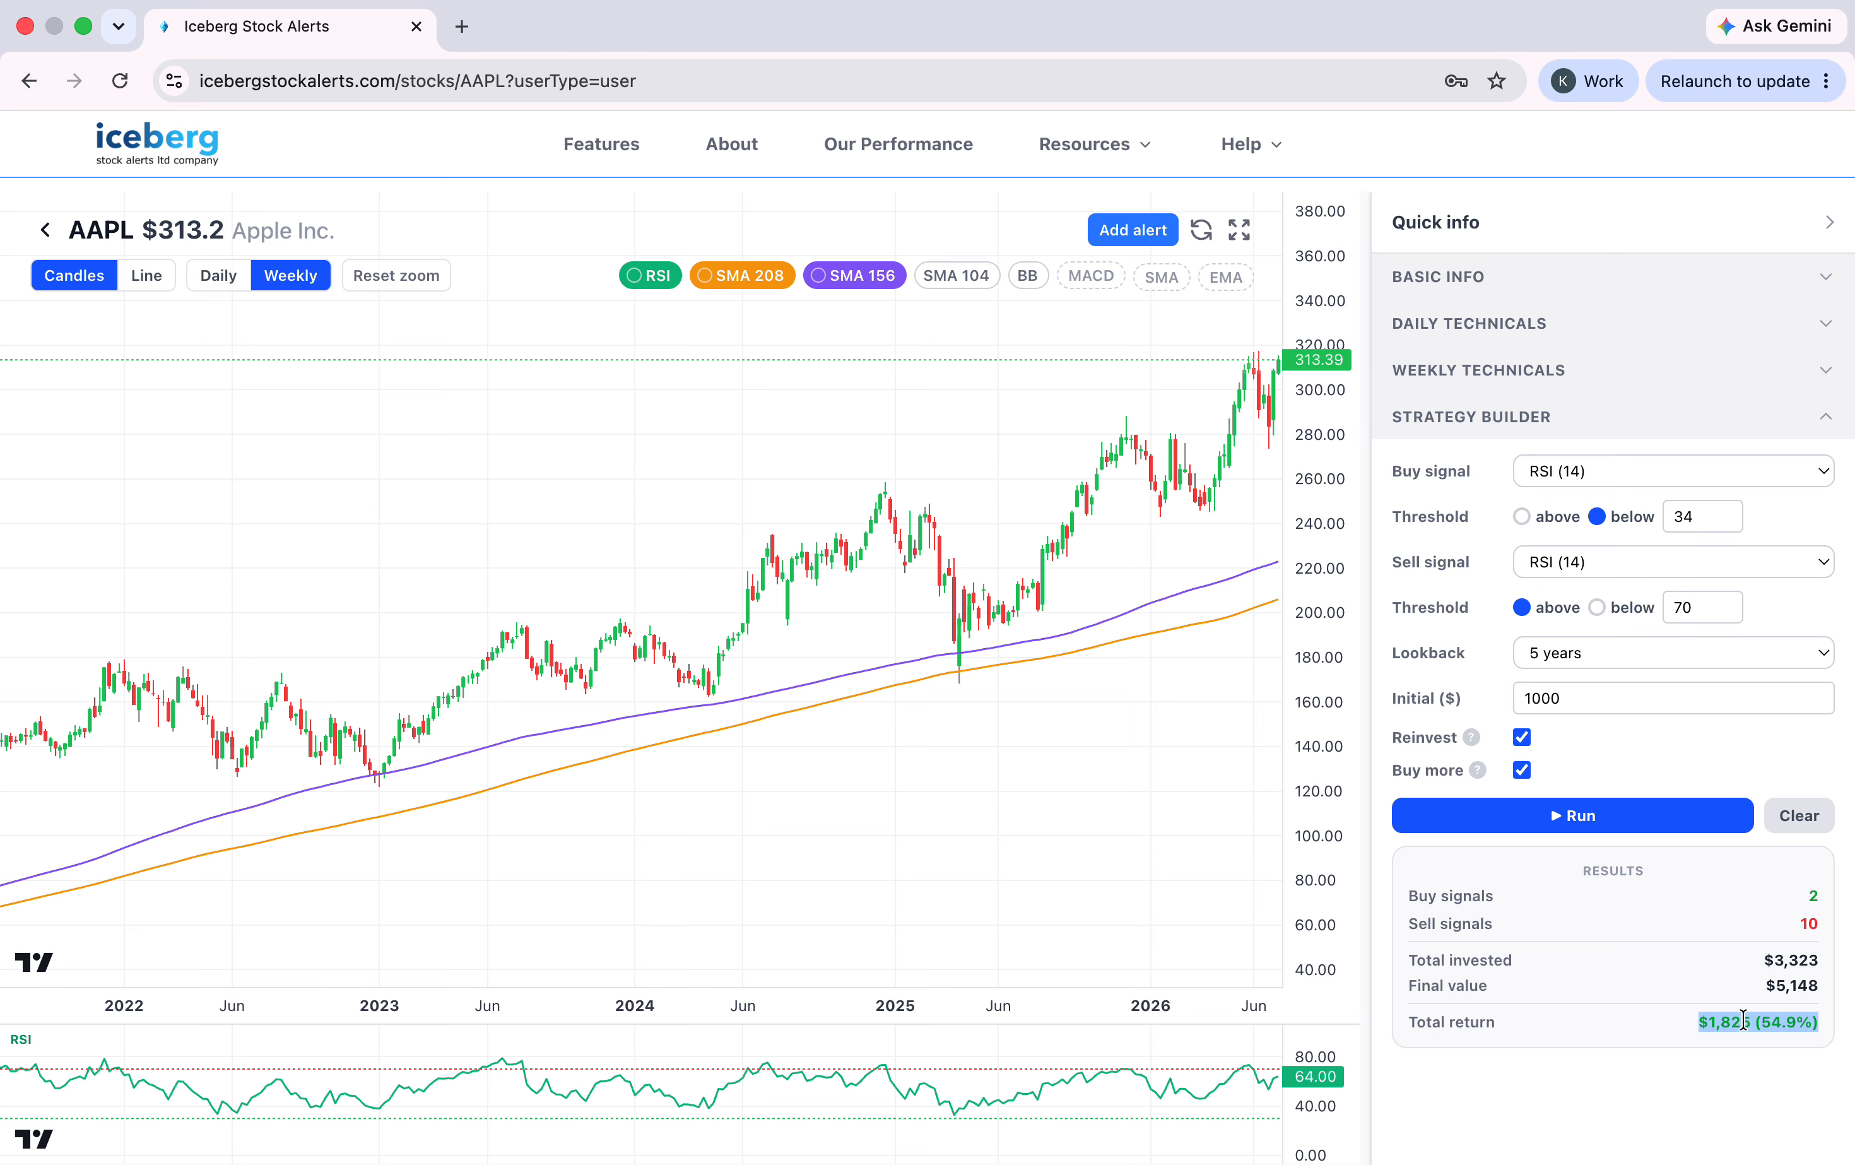
{"action": "triple_click", "coordinate": [1785, 956]}
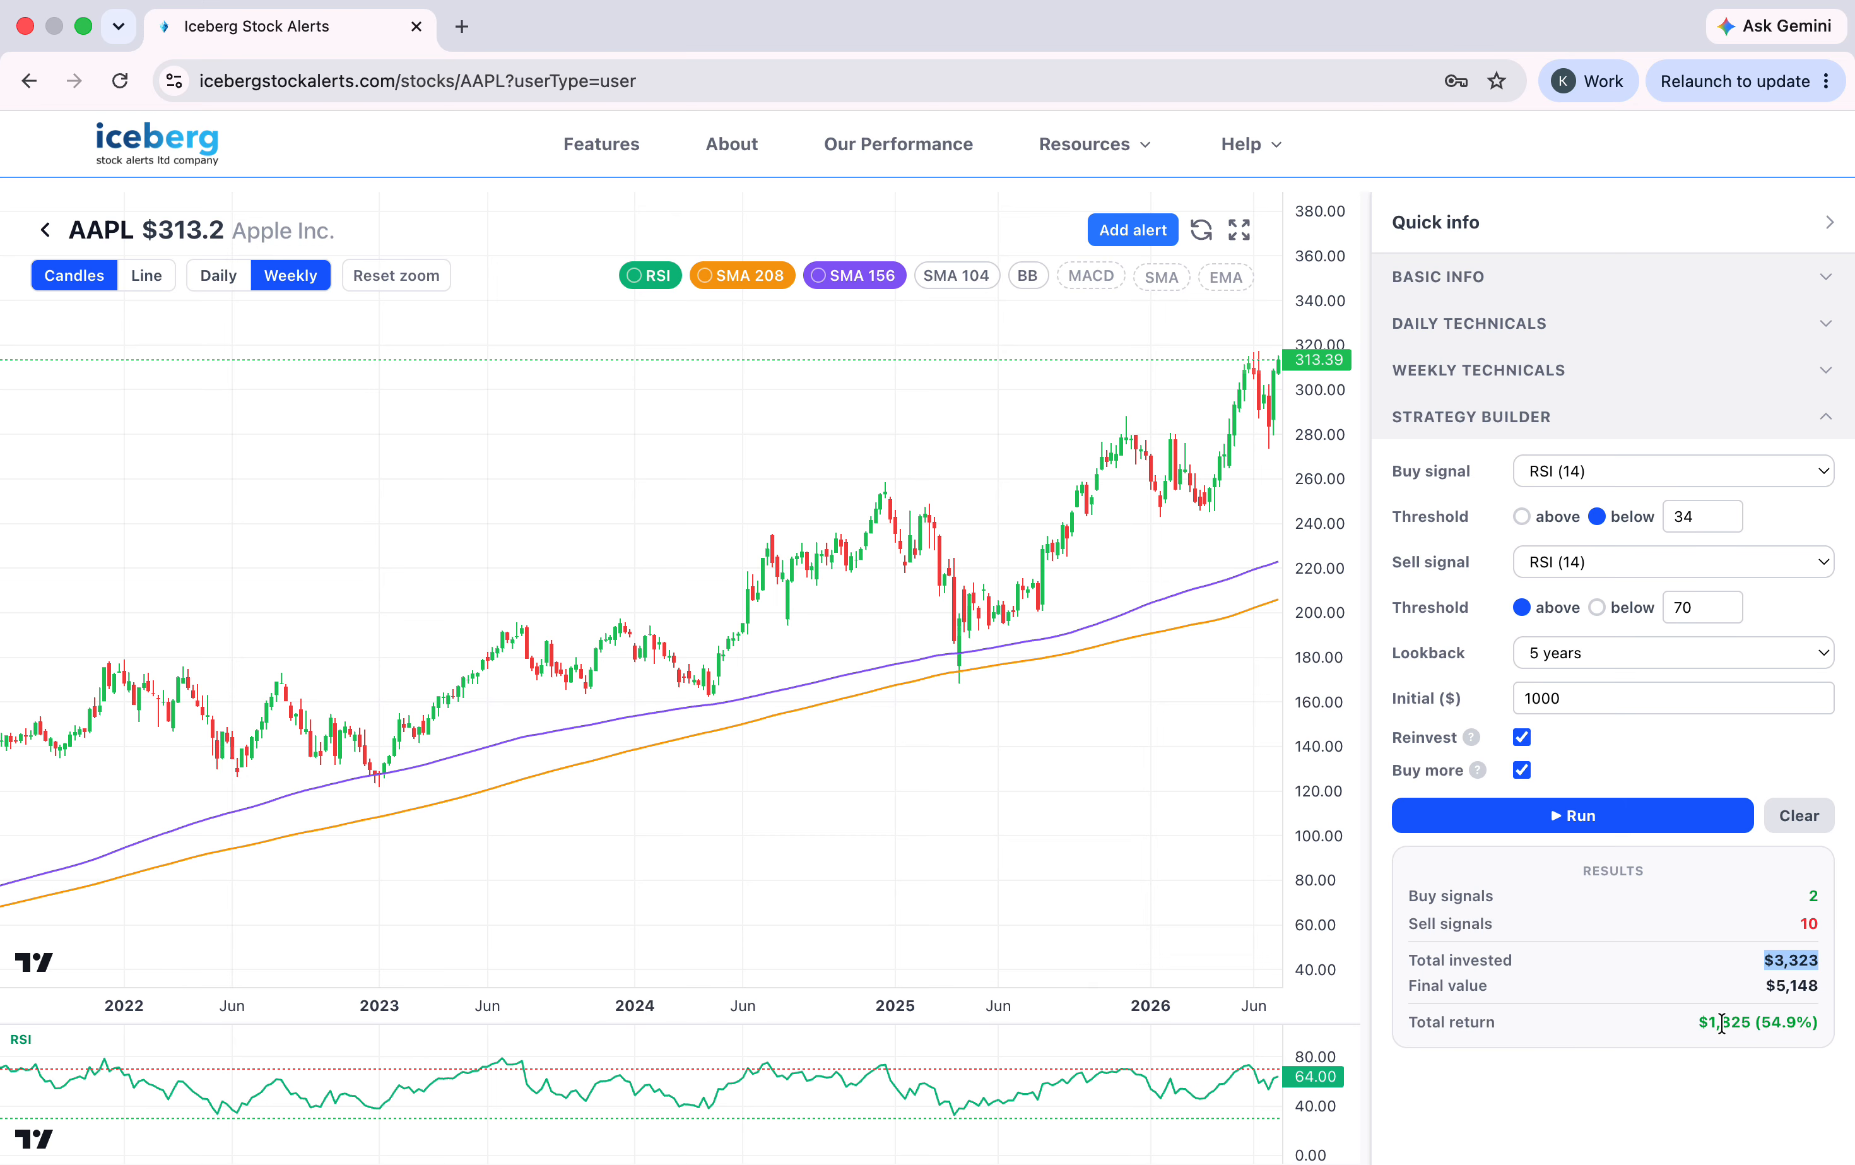
{"action": "left_click", "coordinate": [1816, 1032]}
- Return from the AAPL chart to the alerts dashboard and log out of the account
{"action": "left_click", "coordinate": [45, 231]}
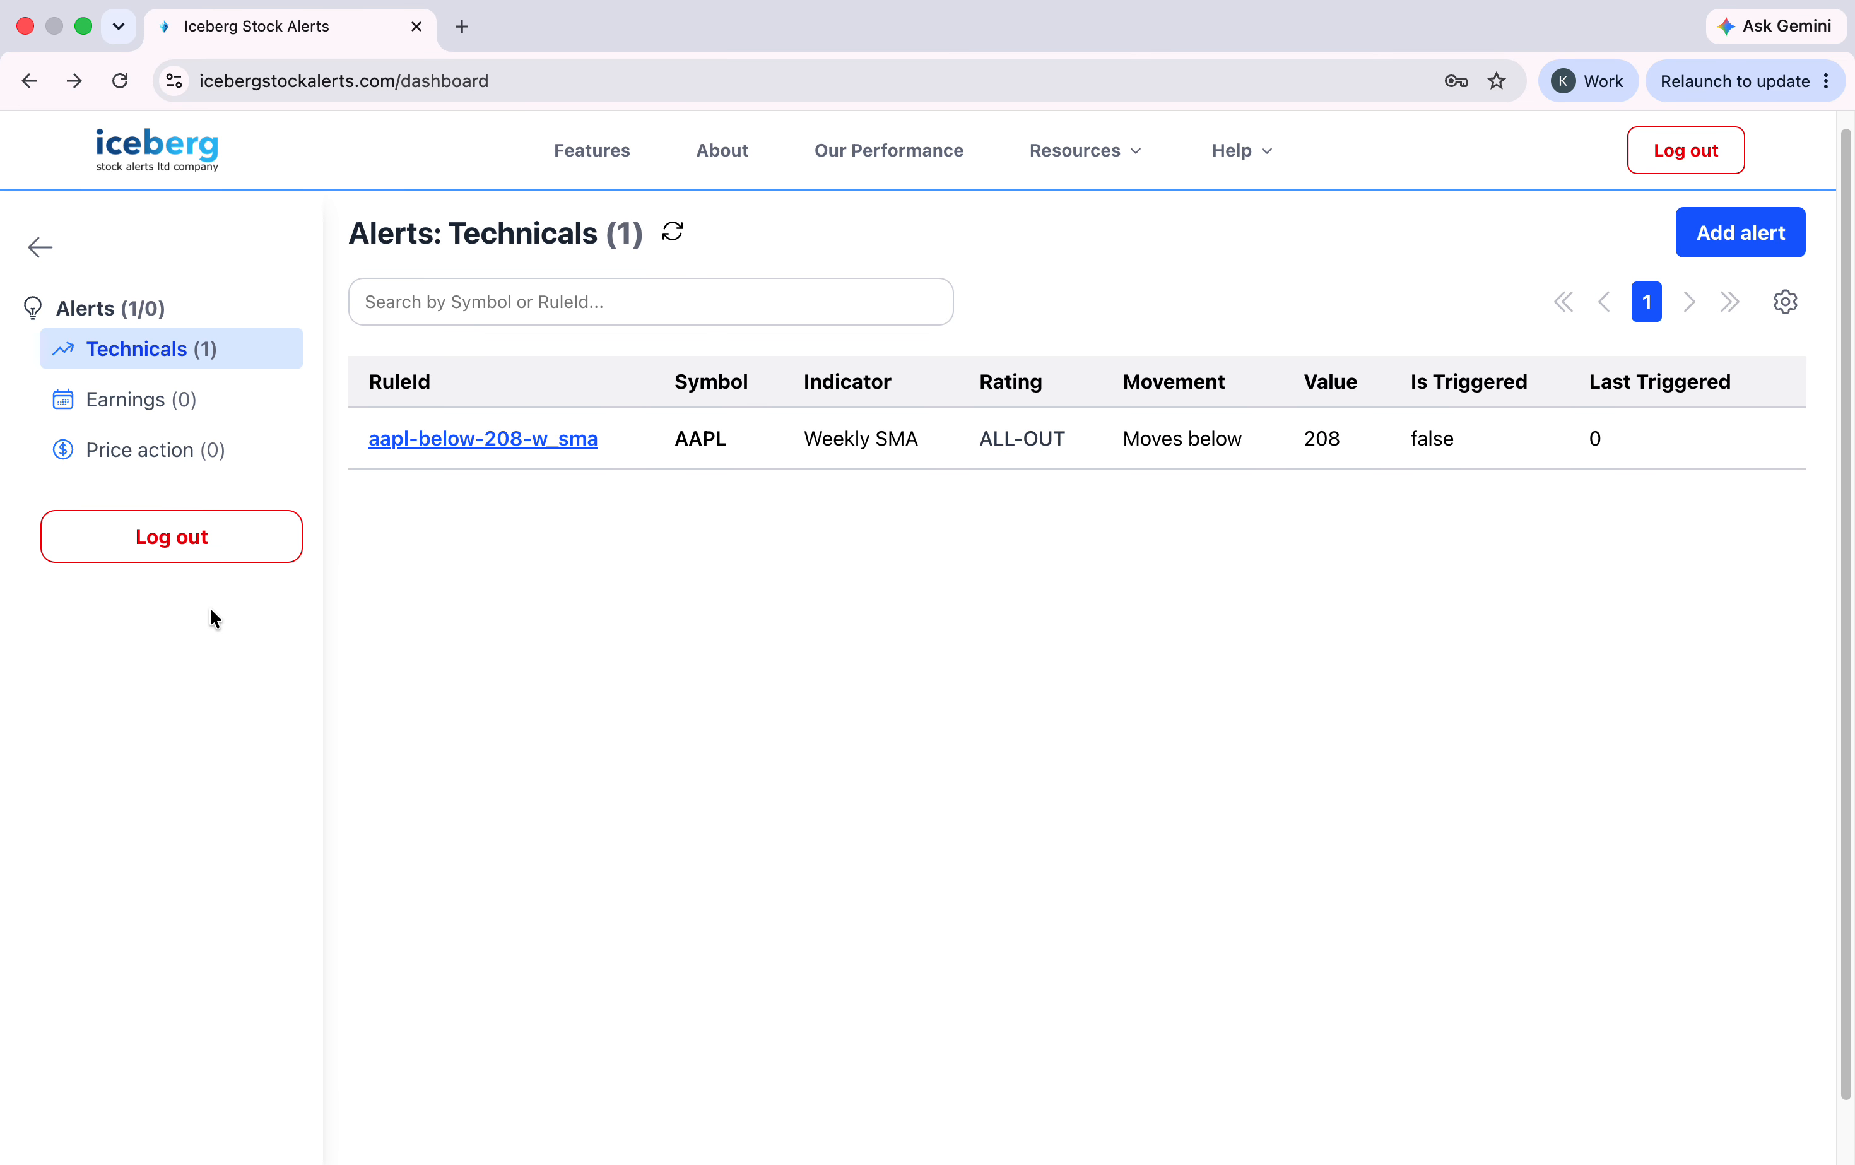
{"action": "left_click", "coordinate": [206, 562]}
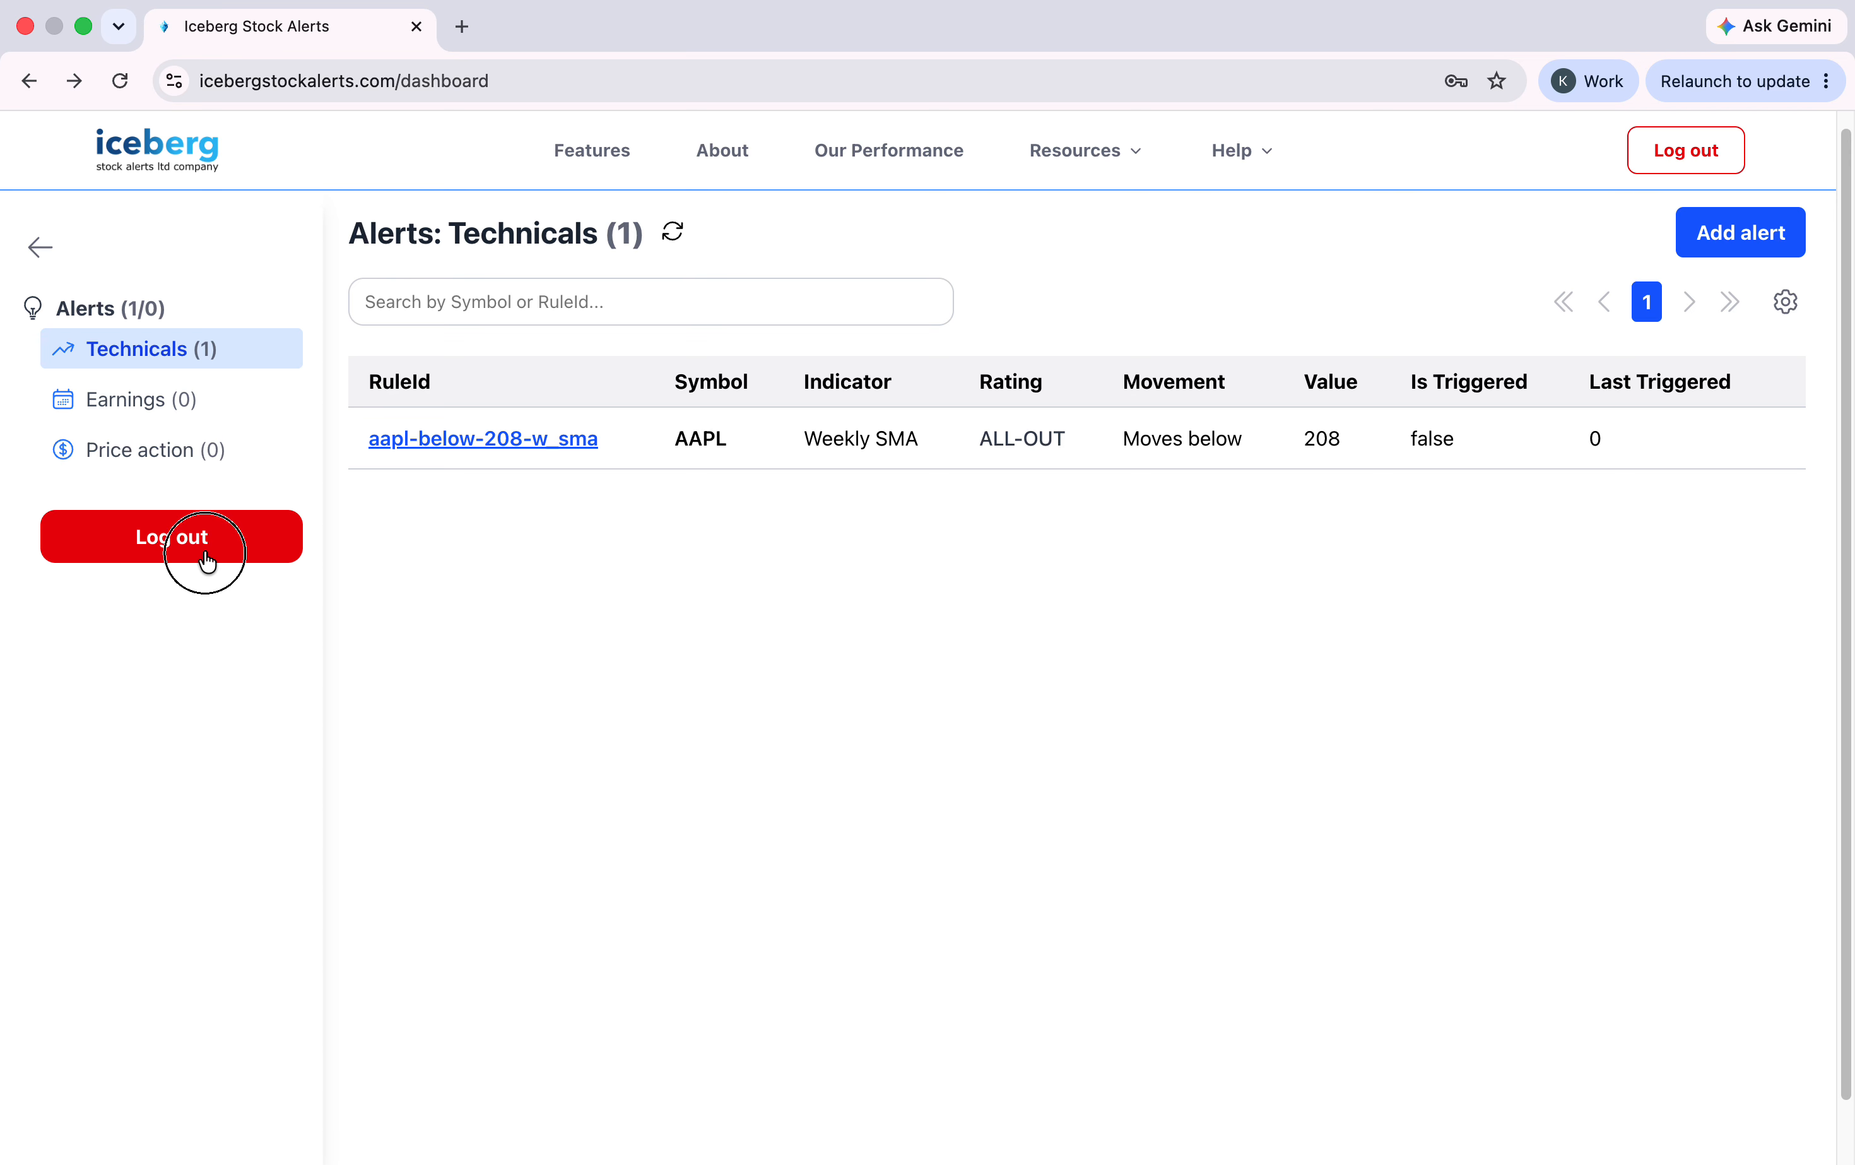